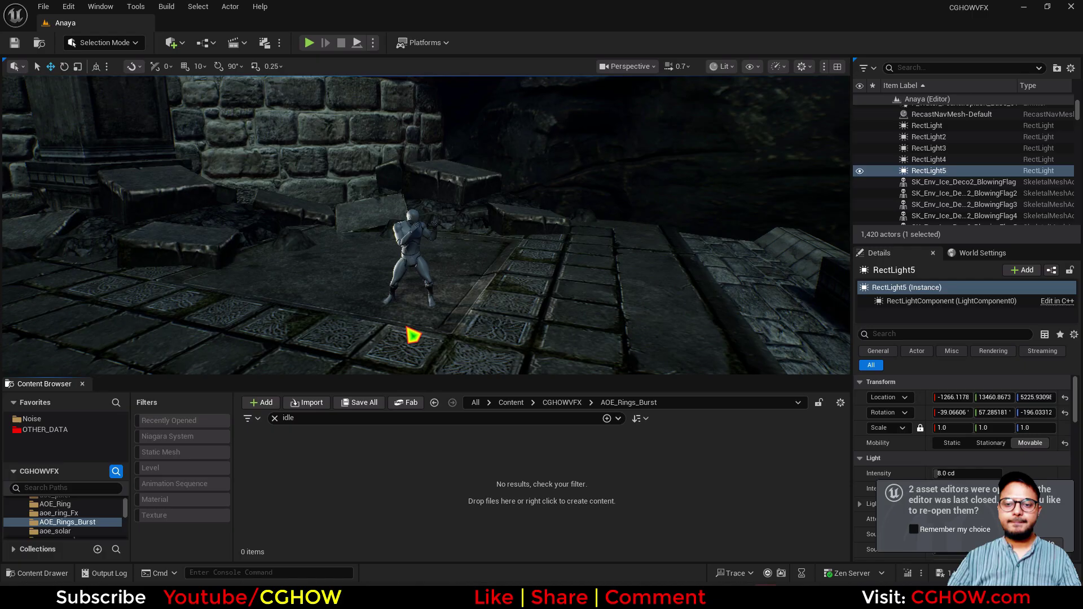
# Step: Clear the asset search filter, create a material named M_Rings in the AOE_Rings_Burst folder and open it
pyautogui.moveTo(406, 327)
pyautogui.mouseDown(button='right')
pyautogui.moveTo(402, 357)
pyautogui.moveTo(412, 340)
pyautogui.mouseUp(button='right')
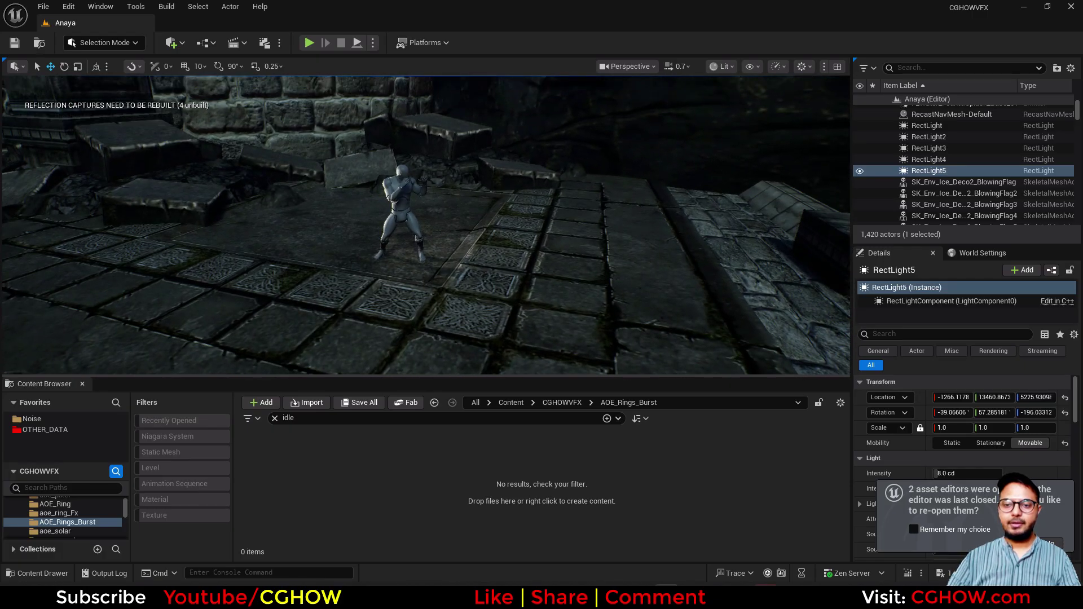
pyautogui.click(275, 418)
pyautogui.rightClick(361, 505)
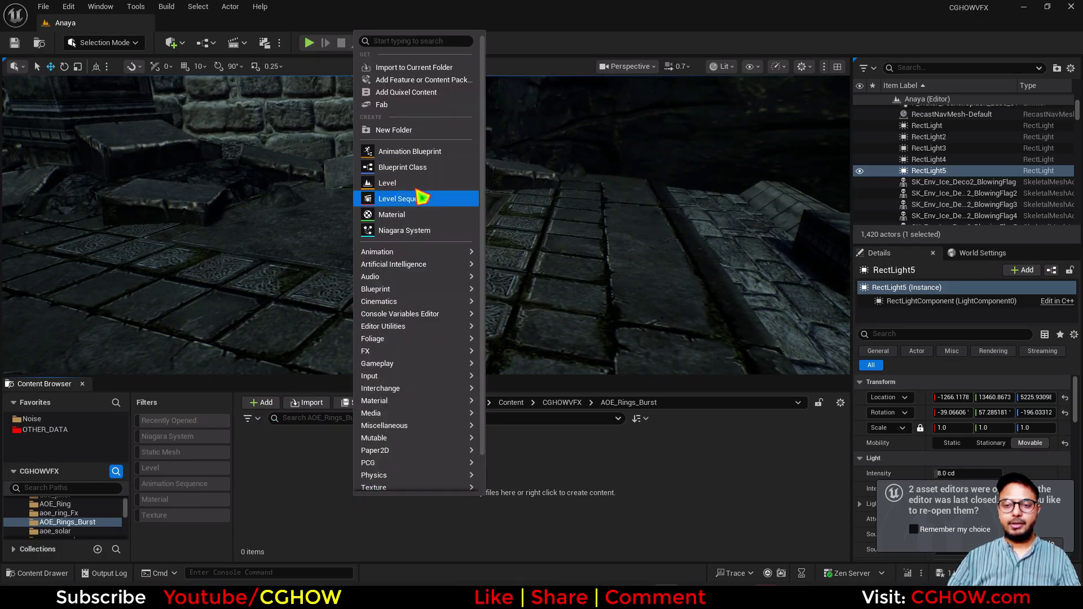
pyautogui.click(411, 224)
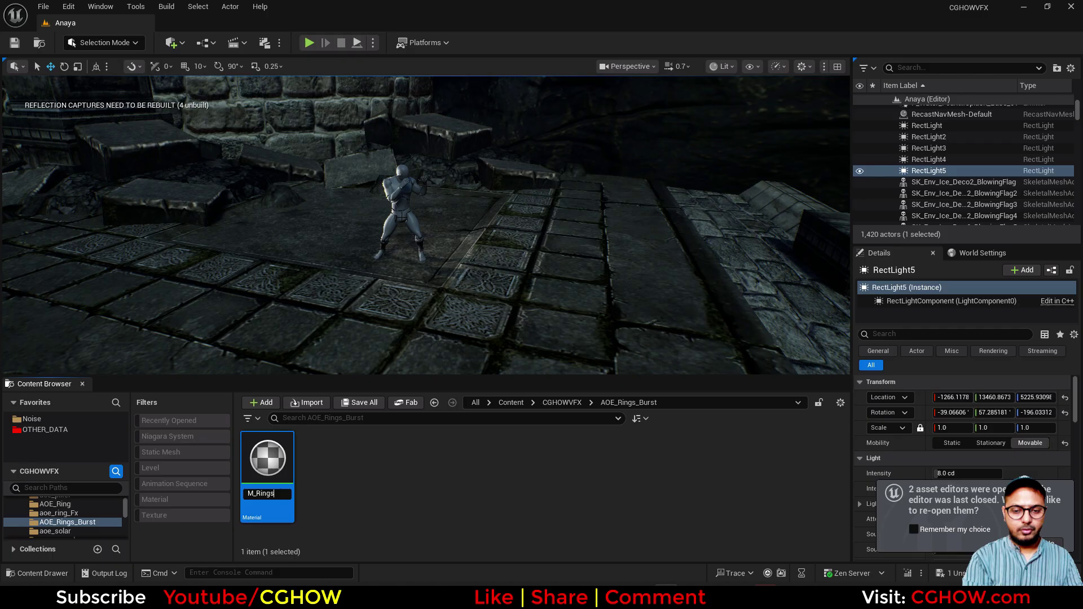
pyautogui.press('Return')
pyautogui.press('Return')
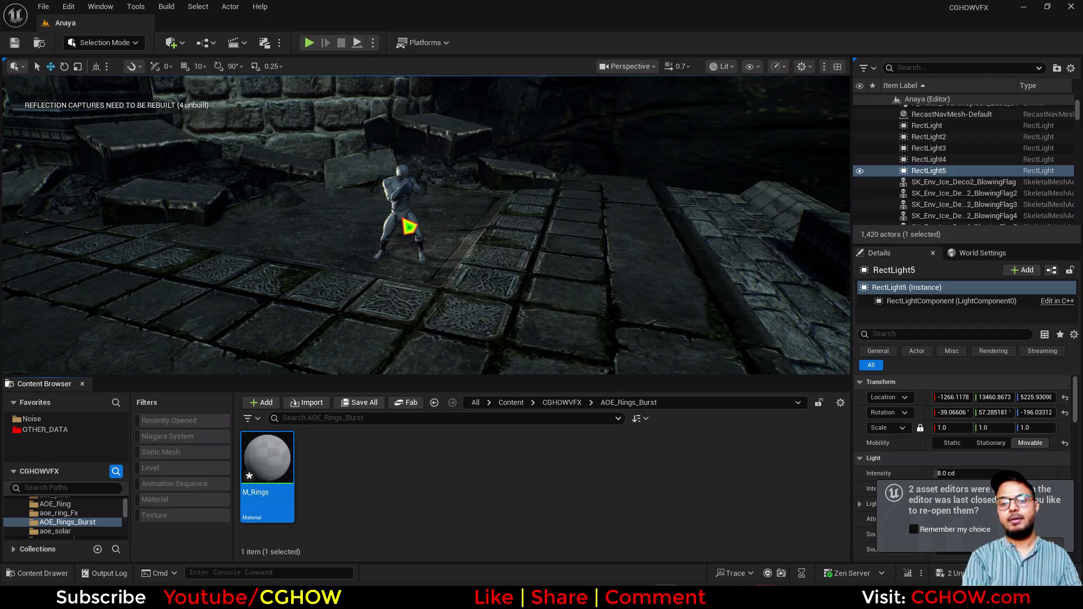
# Step: Preview M_Rings on a plane and set its blend mode to Translucent, its shading model to Unlit, and Two Sided on
pyautogui.moveTo(462, 248); pyautogui.dragTo(620, 275, button='right')
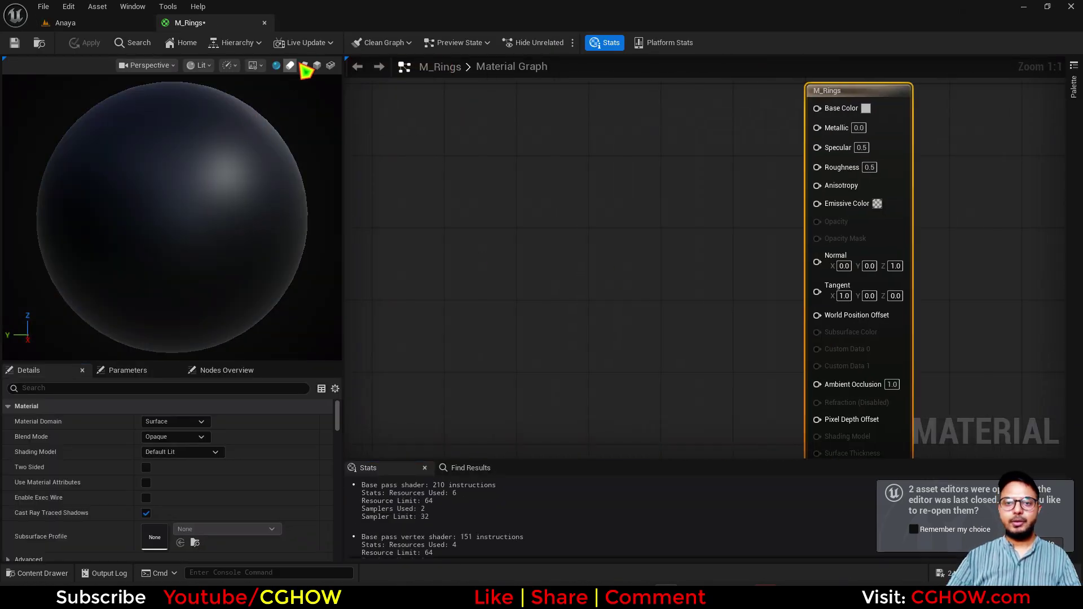
pyautogui.click(303, 65)
pyautogui.click(181, 452)
pyautogui.click(171, 470)
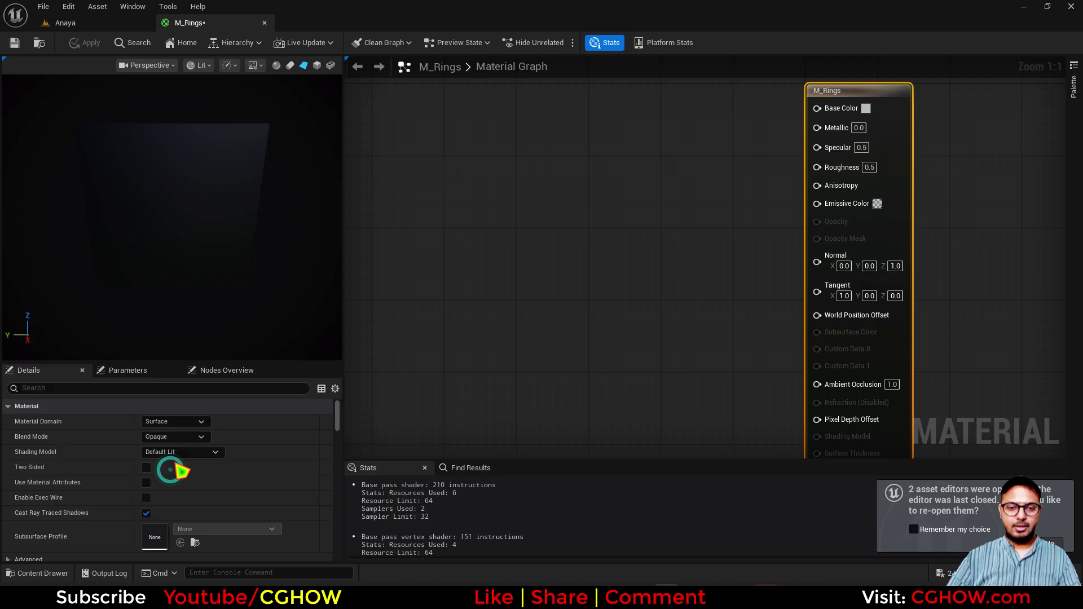
pyautogui.click(175, 436)
pyautogui.click(163, 320)
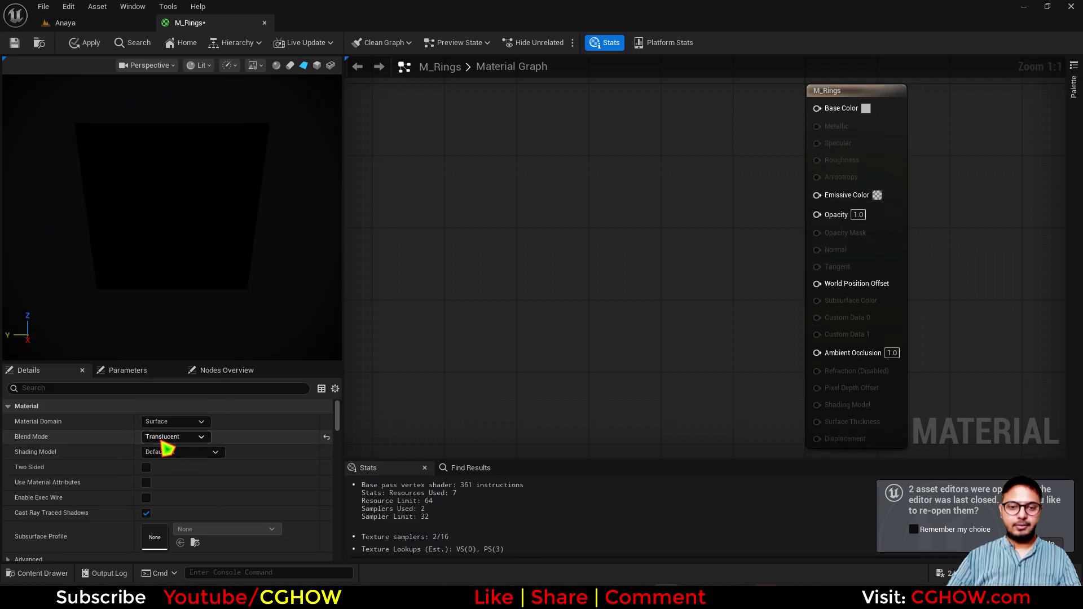
pyautogui.click(168, 451)
pyautogui.click(169, 310)
pyautogui.click(146, 467)
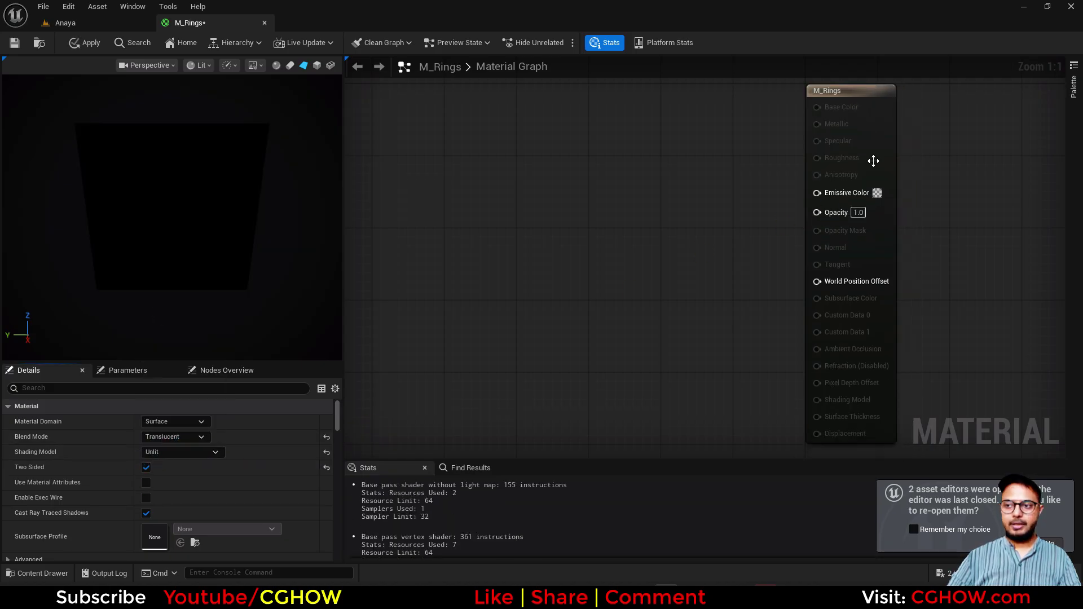
pyautogui.moveTo(893, 143)
pyautogui.mouseDown()
pyautogui.moveTo(902, 164)
pyautogui.moveTo(912, 147)
pyautogui.mouseUp()
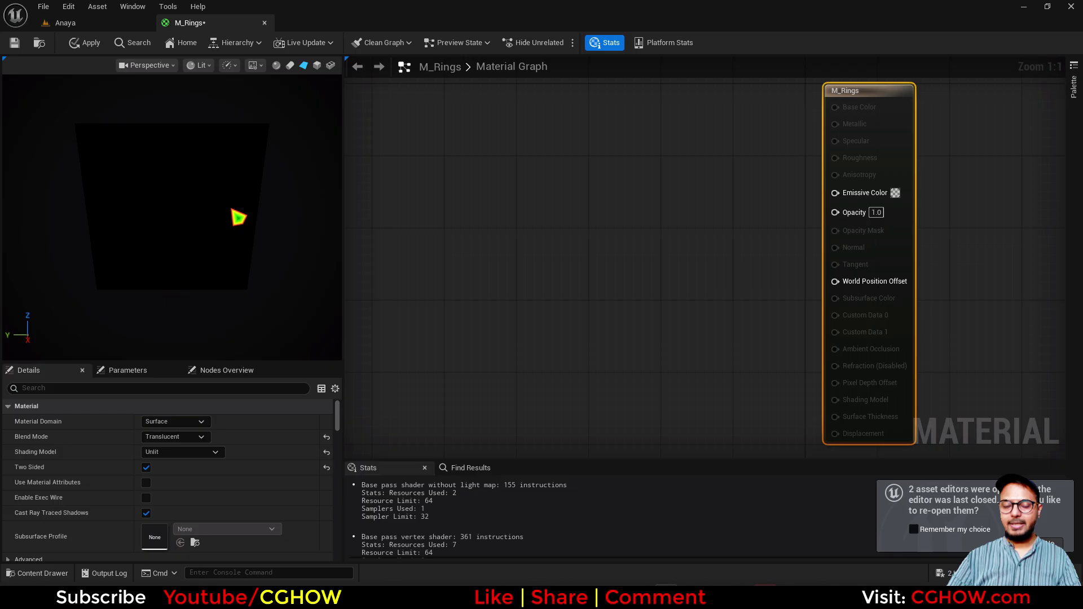
# Step: Add a RadialGradientExponential node to the graph and connect its output to the material's Emissive Color
pyautogui.rightClick(452, 176)
pyautogui.write('rad')
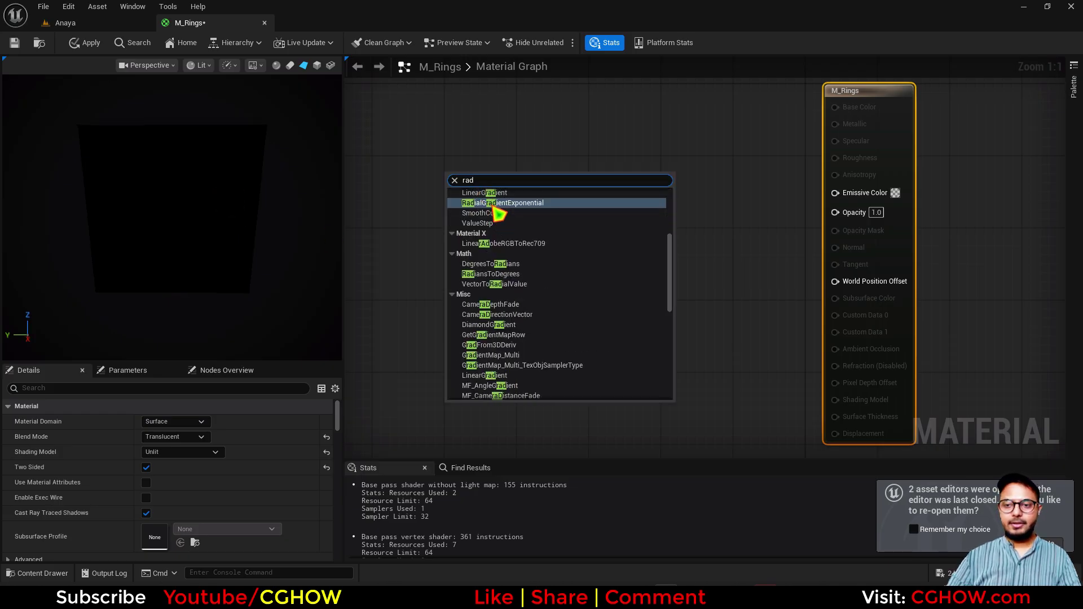
pyautogui.click(496, 204)
pyautogui.moveTo(608, 208); pyautogui.dragTo(891, 197)
pyautogui.moveTo(546, 240); pyautogui.dragTo(454, 252)
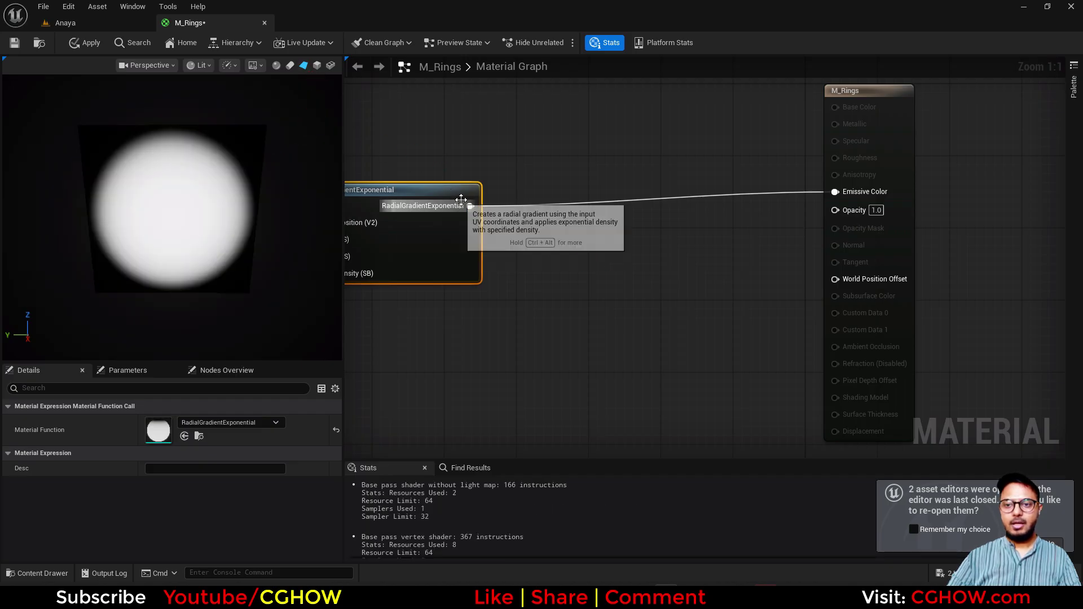
# Step: Insert a Sine node between the radial gradient and Emissive Color, with its period set to 2
pyautogui.moveTo(470, 205); pyautogui.dragTo(837, 192)
pyautogui.write('si')
pyautogui.press('Return')
pyautogui.moveTo(542, 195); pyautogui.dragTo(533, 186)
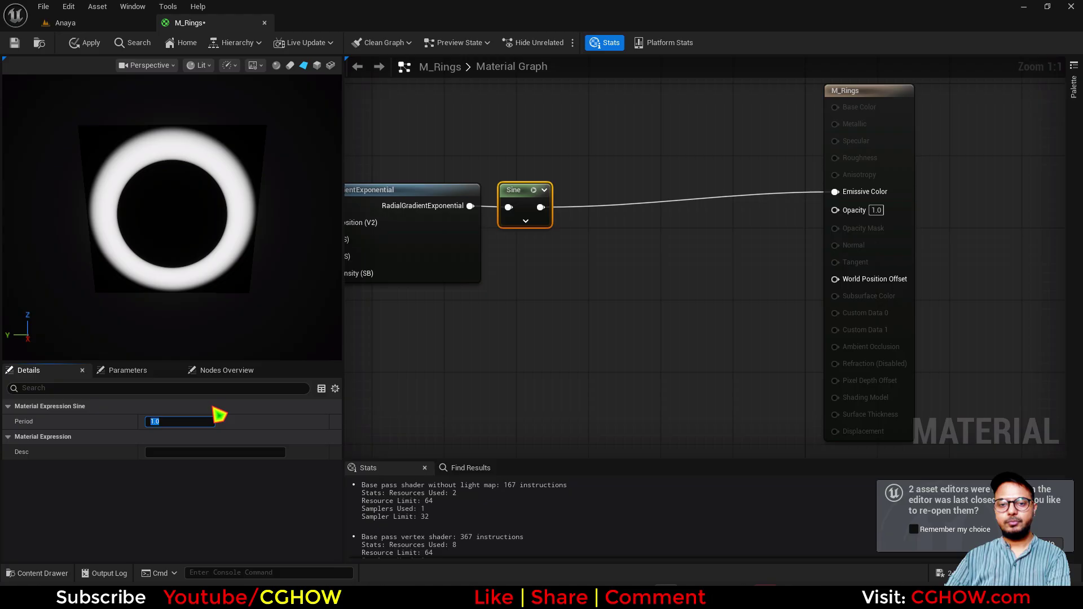
pyautogui.write('2')
pyautogui.press('Return')
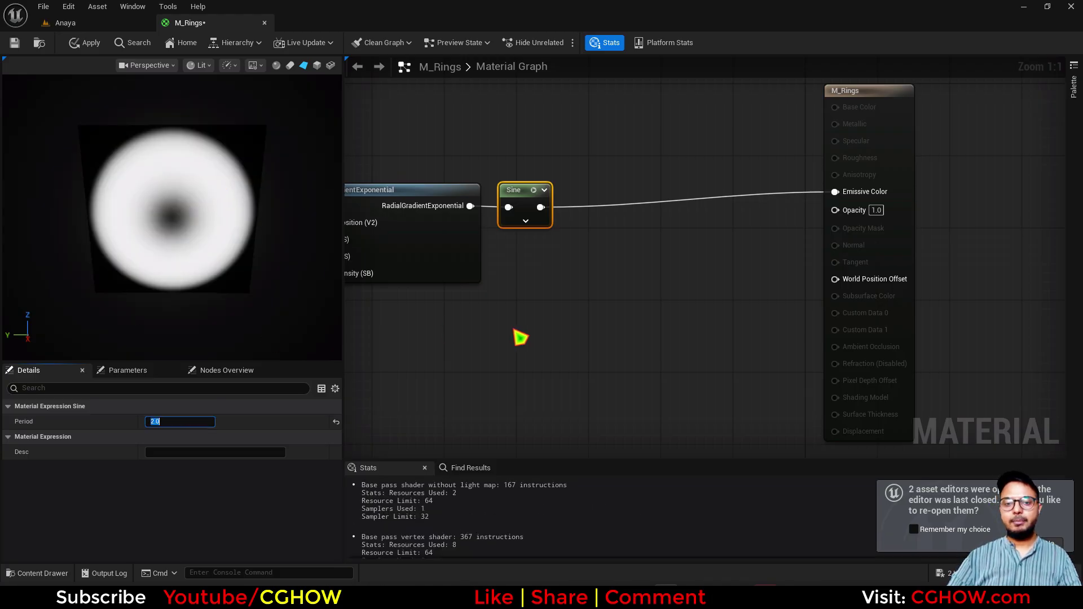
pyautogui.click(516, 337)
# Step: Add a Texture Sample node above the radial gradient, assign the T_aura texture and preview the node
pyautogui.moveTo(645, 282); pyautogui.dragTo(777, 284, button='right')
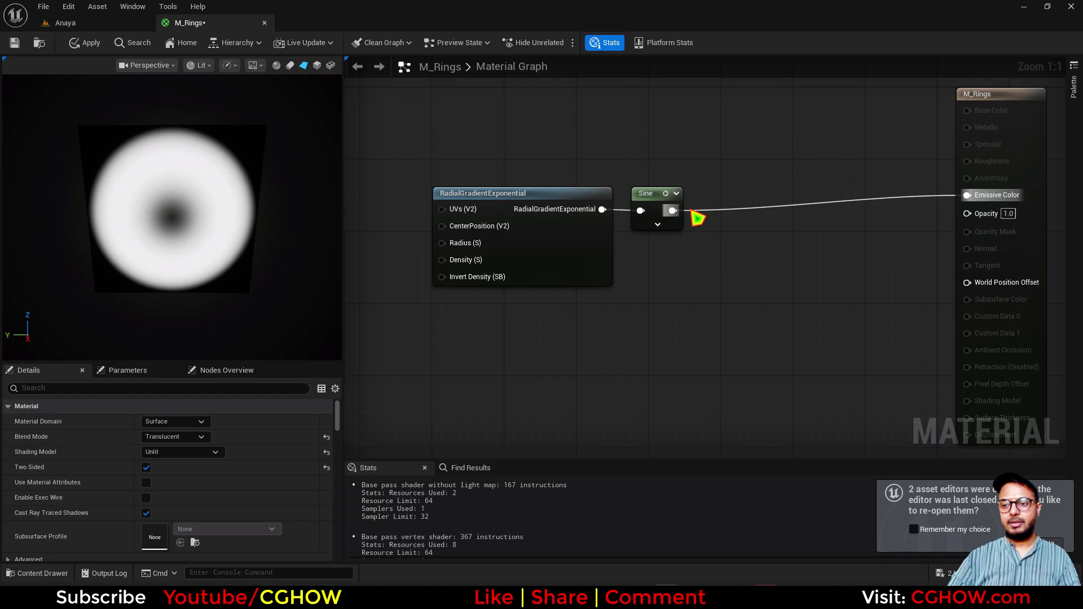
pyautogui.moveTo(696, 213); pyautogui.dragTo(588, 341, button='right')
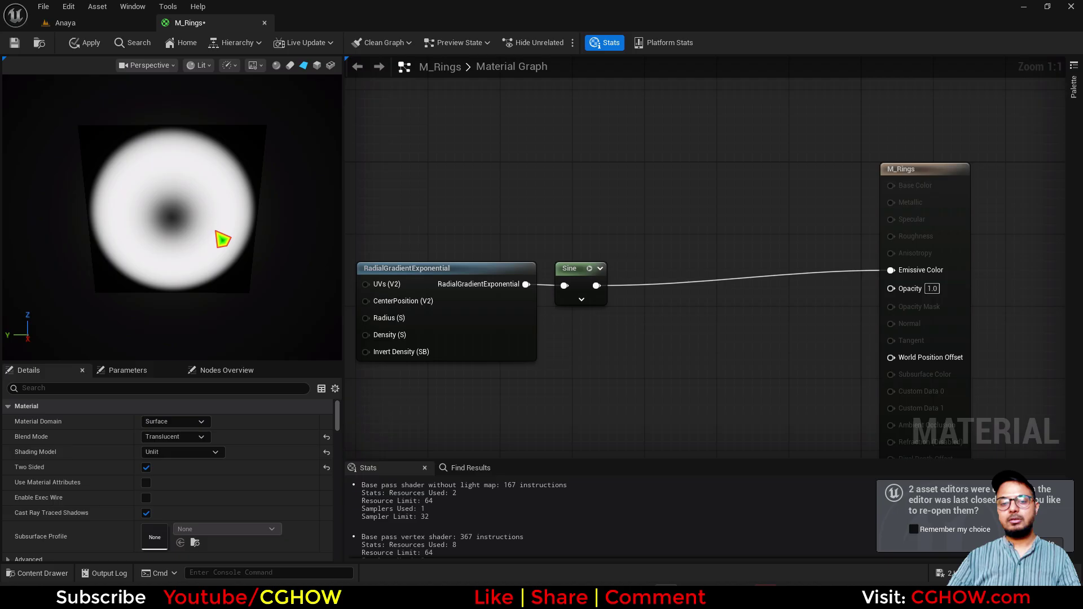
pyautogui.moveTo(509, 226); pyautogui.dragTo(645, 181, button='right')
pyautogui.moveTo(446, 194); pyautogui.dragTo(468, 225, button='right')
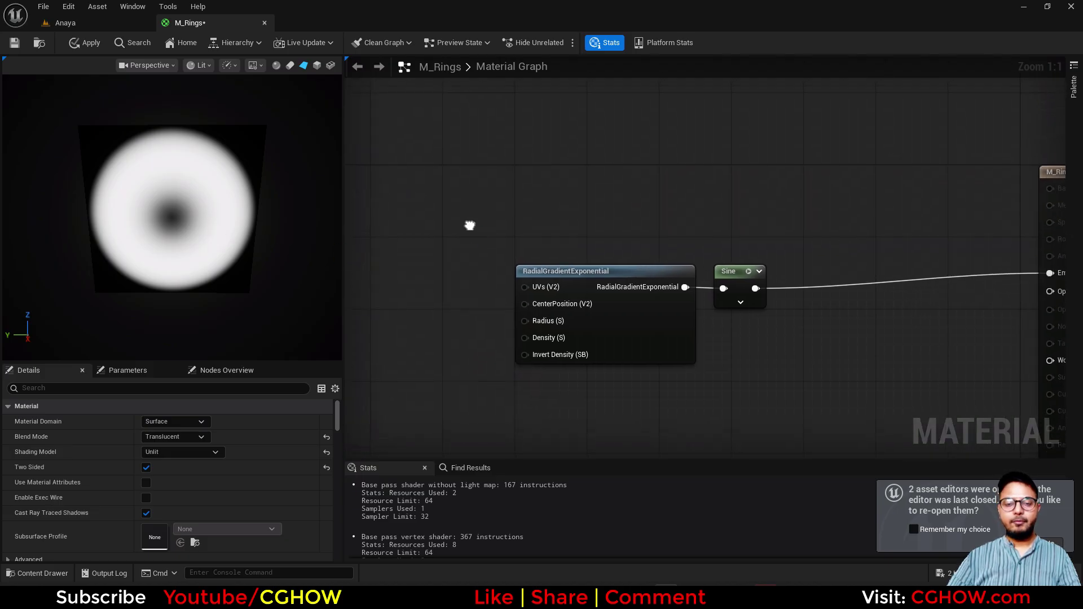
pyautogui.click(508, 159)
pyautogui.click(202, 543)
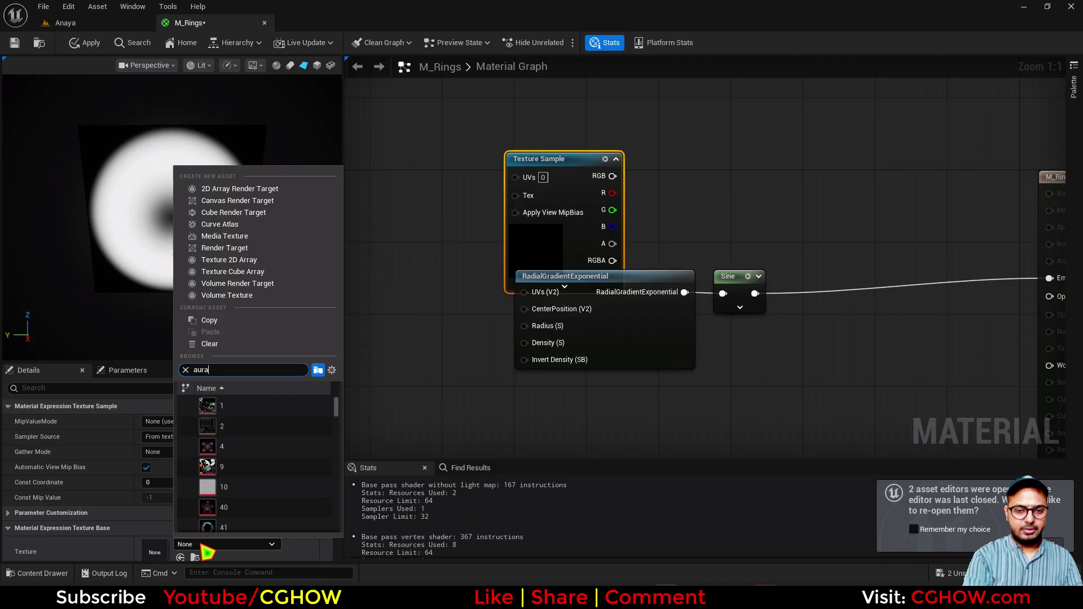
pyautogui.click(243, 461)
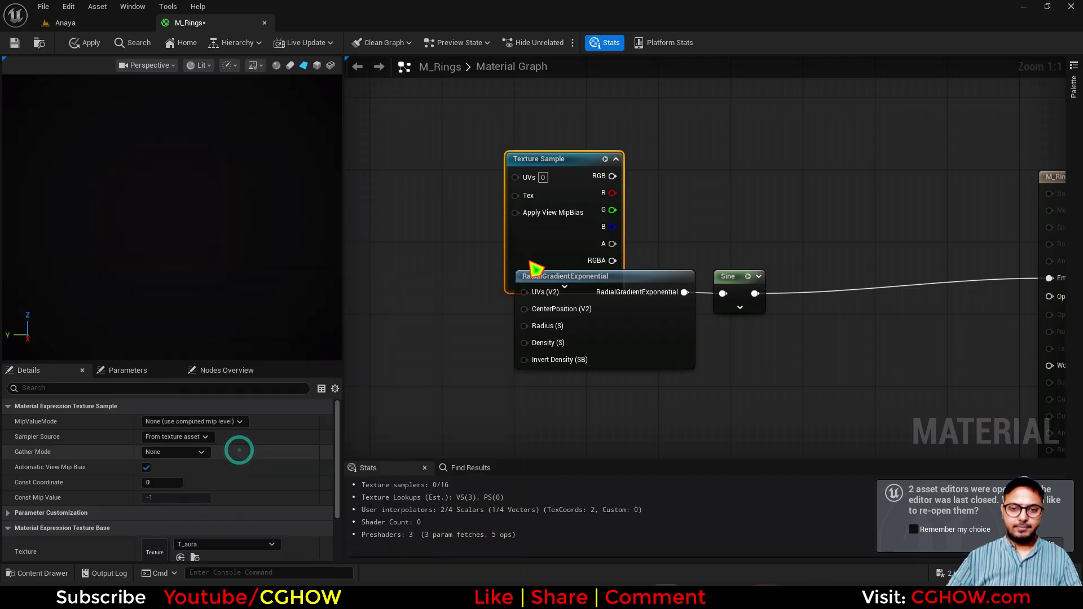
pyautogui.click(606, 160)
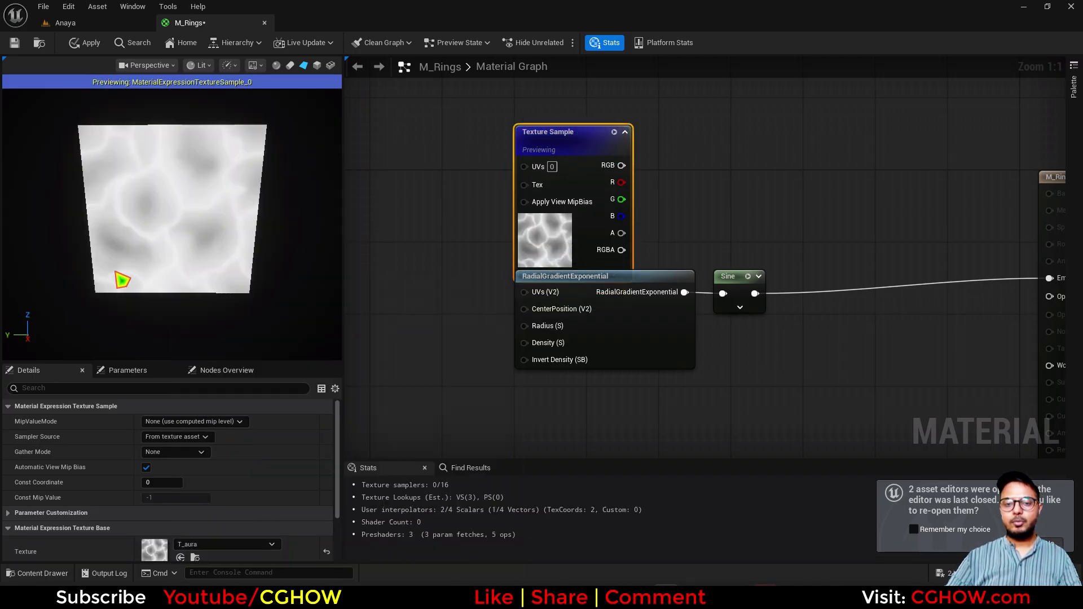
# Step: Add a VectorToRadialValue node and feed its Radial Coordinates through a Multiply node into the Texture Sample's UVs
pyautogui.moveTo(490, 254); pyautogui.dragTo(566, 275, button='right')
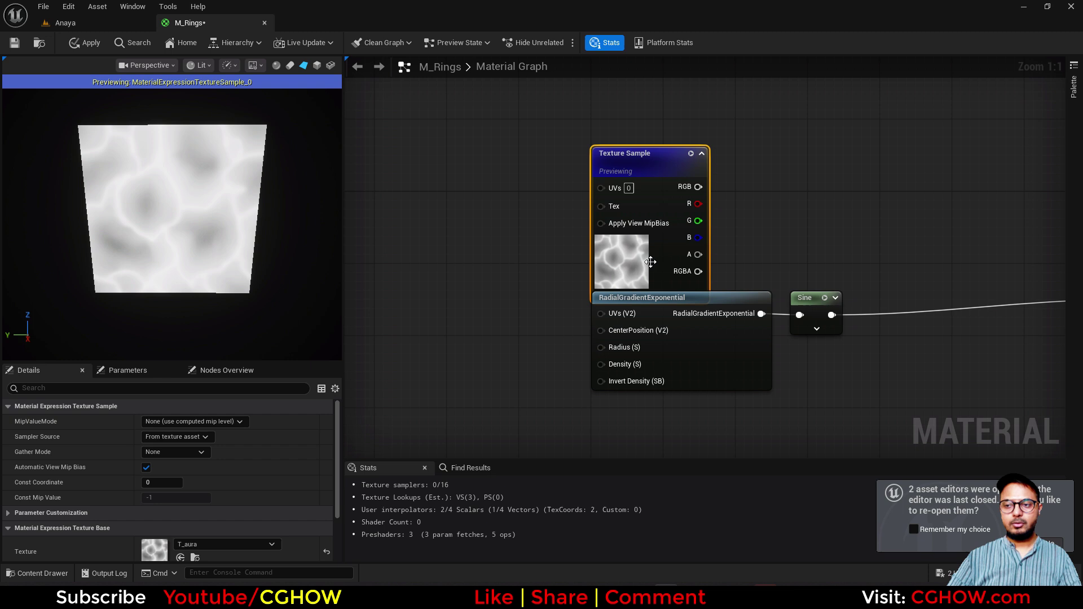
pyautogui.moveTo(650, 260); pyautogui.dragTo(669, 216)
pyautogui.rightClick(526, 150)
pyautogui.write('vect')
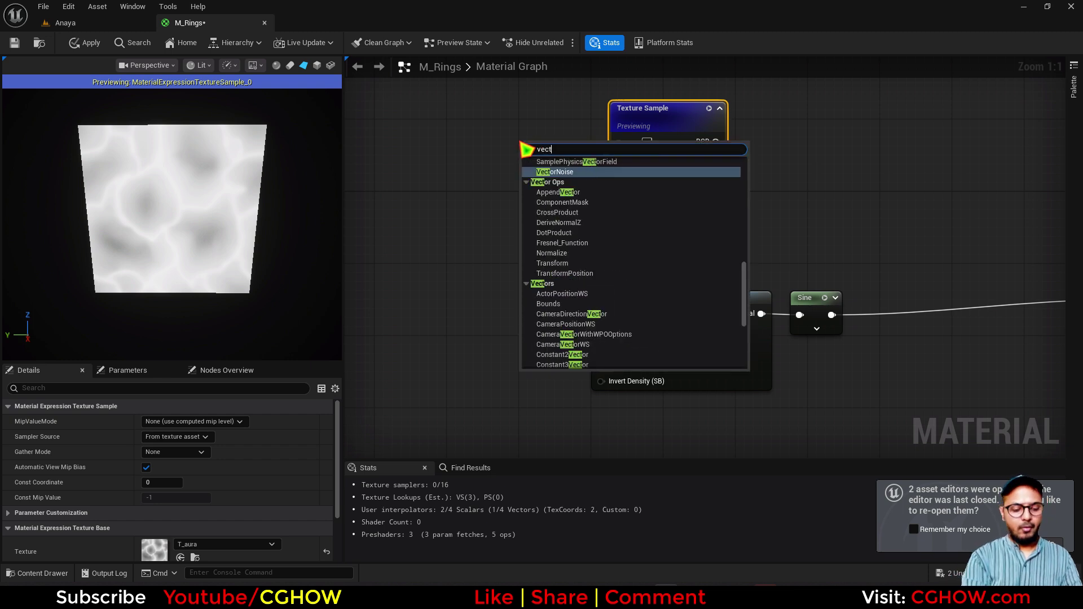
pyautogui.write('orto')
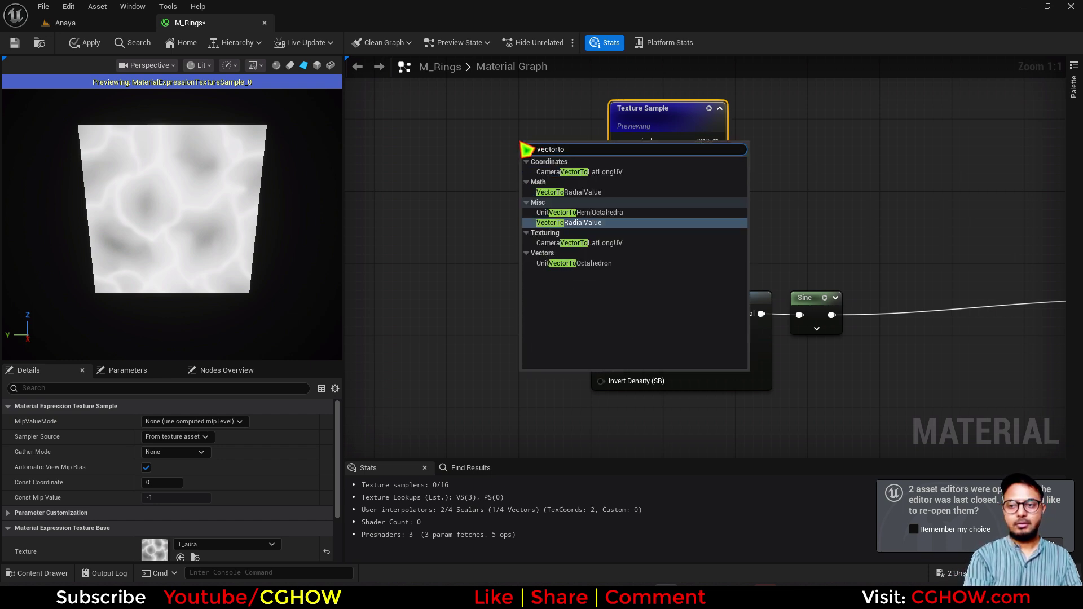
pyautogui.press('Return')
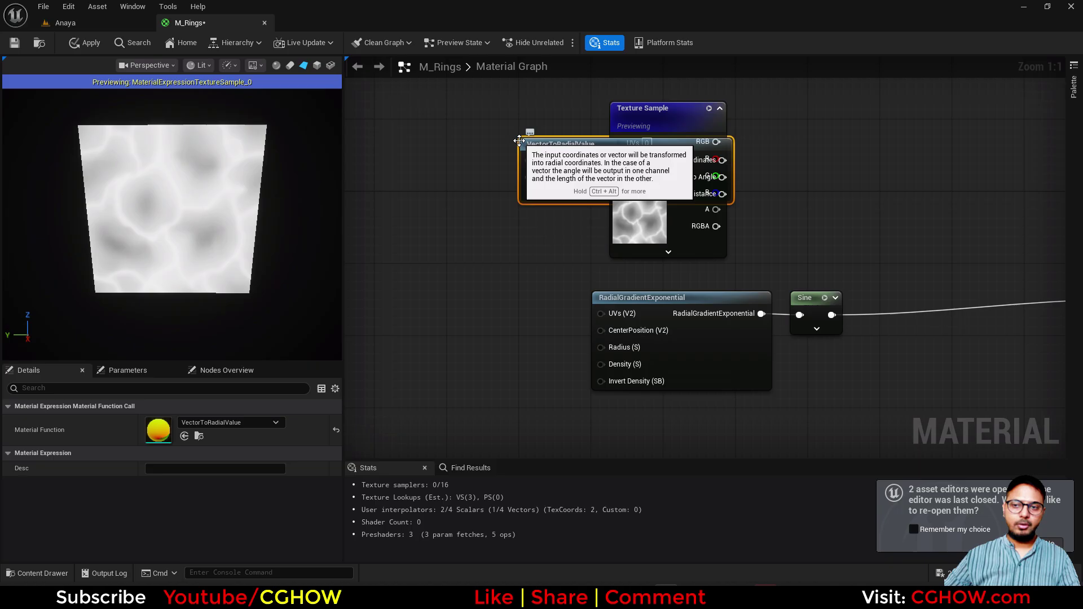
pyautogui.moveTo(583, 149); pyautogui.dragTo(411, 152)
pyautogui.moveTo(500, 147); pyautogui.dragTo(621, 142)
pyautogui.press('m')
pyautogui.click(500, 130)
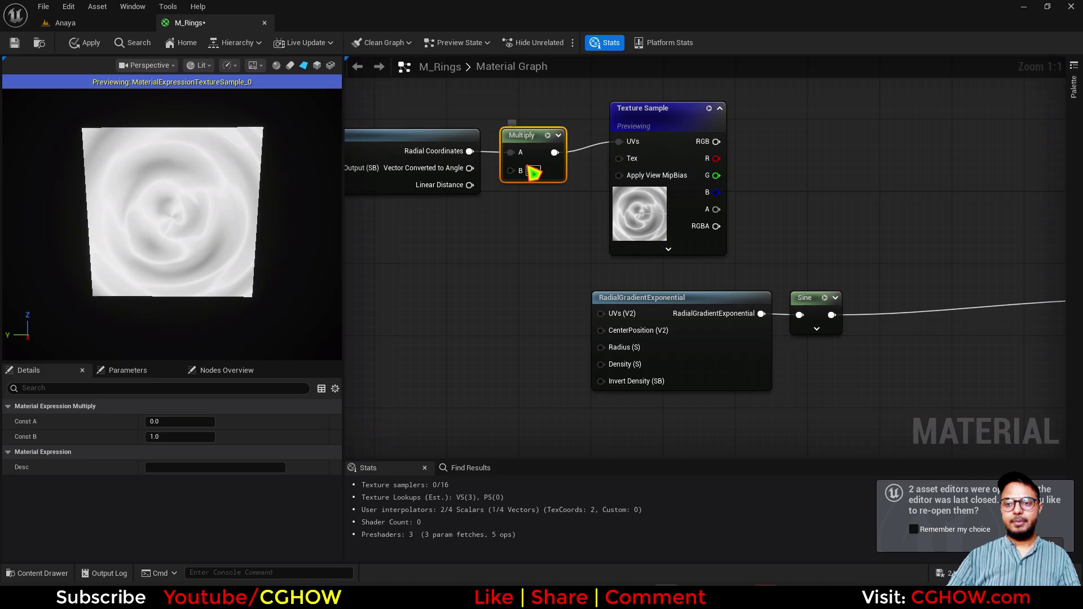
# Step: Multiply the texture's red channel by the Sine output, connect the product to Emissive Color and stop previewing the texture node
pyautogui.moveTo(831, 198); pyautogui.dragTo(621, 222, button='right')
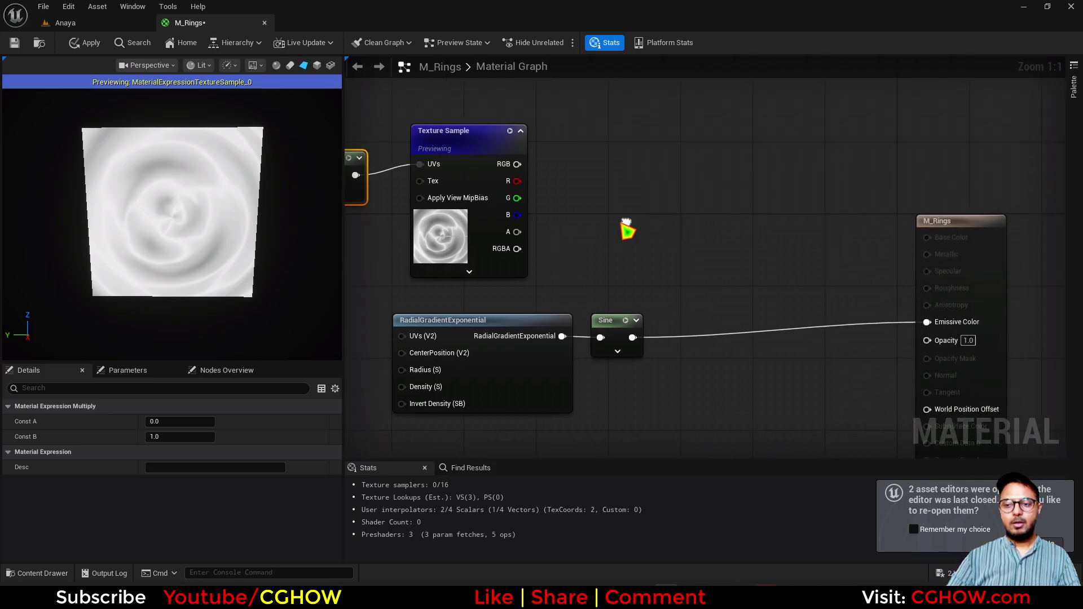
pyautogui.click(621, 222)
pyautogui.press('m')
pyautogui.click(614, 196)
pyautogui.moveTo(631, 336); pyautogui.dragTo(514, 182)
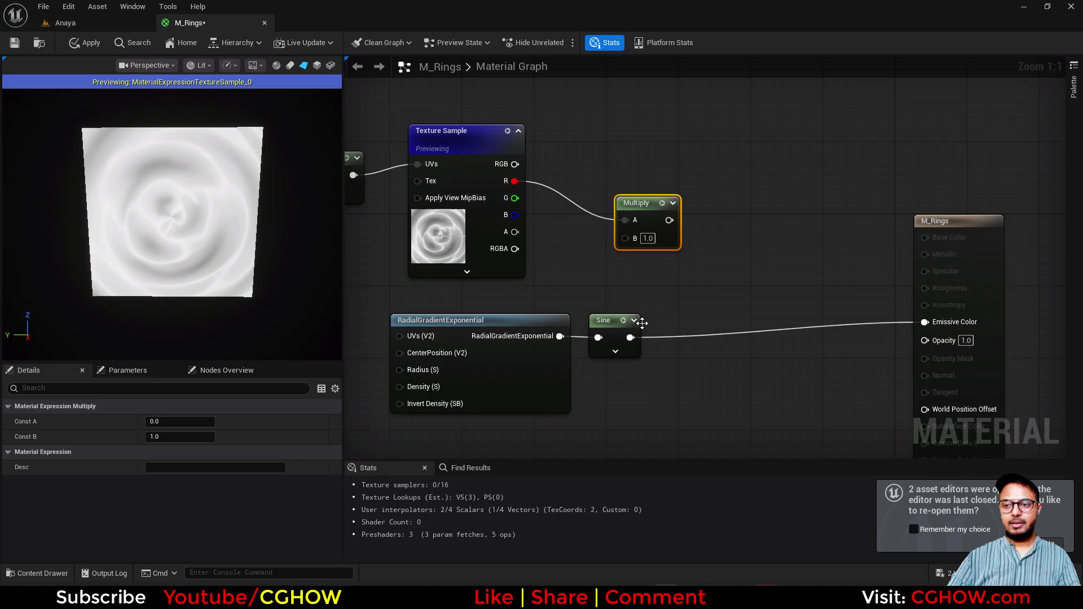
pyautogui.moveTo(630, 338); pyautogui.dragTo(625, 238)
pyautogui.moveTo(671, 221); pyautogui.dragTo(556, 219, button='right')
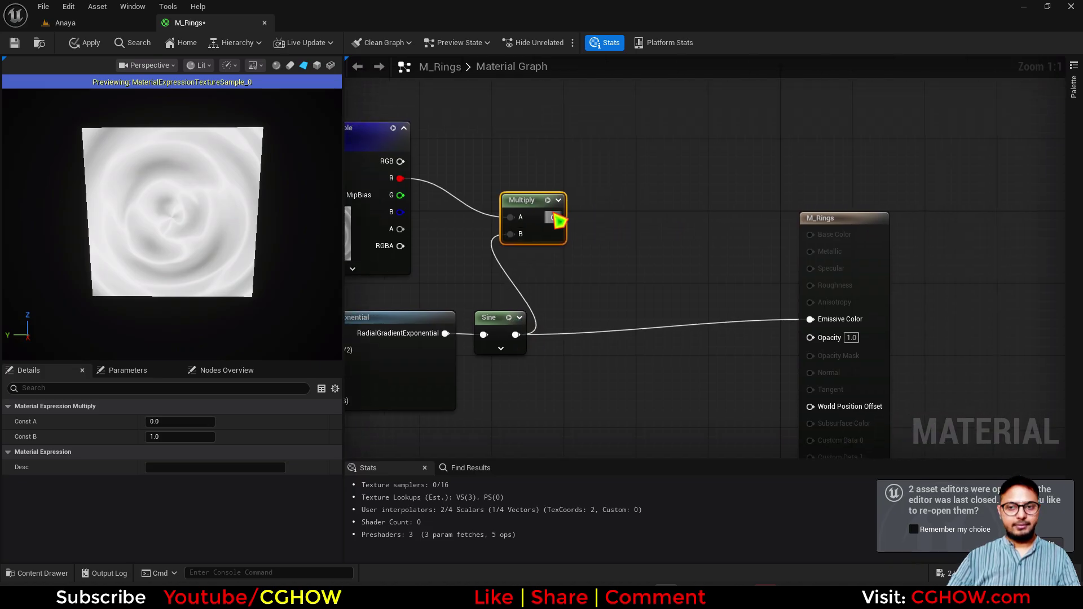
pyautogui.moveTo(540, 201); pyautogui.dragTo(638, 204)
pyautogui.moveTo(666, 242); pyautogui.dragTo(812, 319)
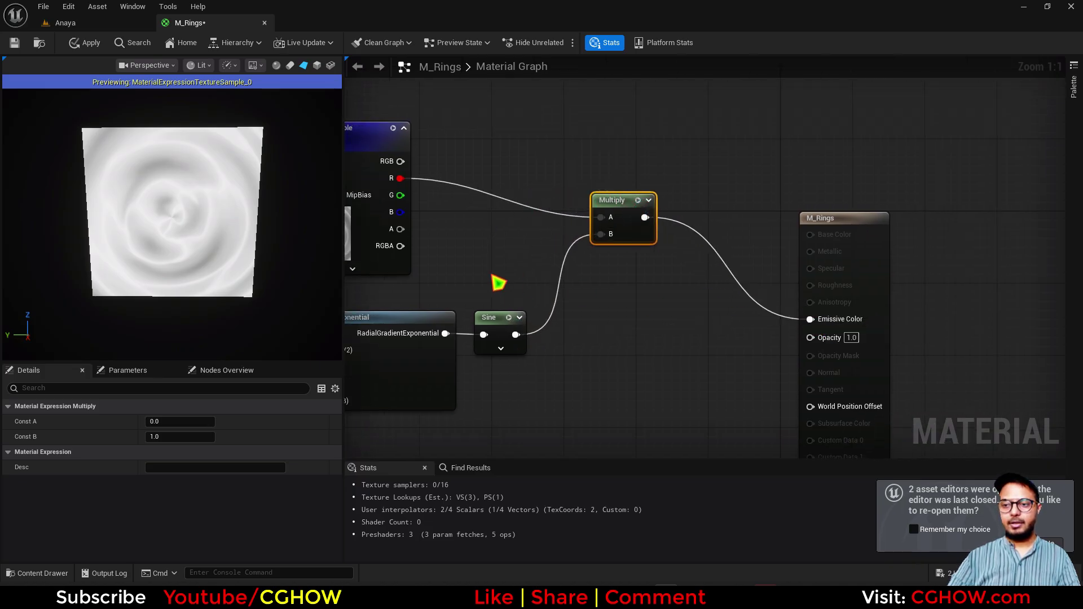
pyautogui.click(391, 132)
# Step: Insert a Power node between the Sine output and the B input of the final Multiply
pyautogui.moveTo(367, 206); pyautogui.dragTo(465, 207, button='right')
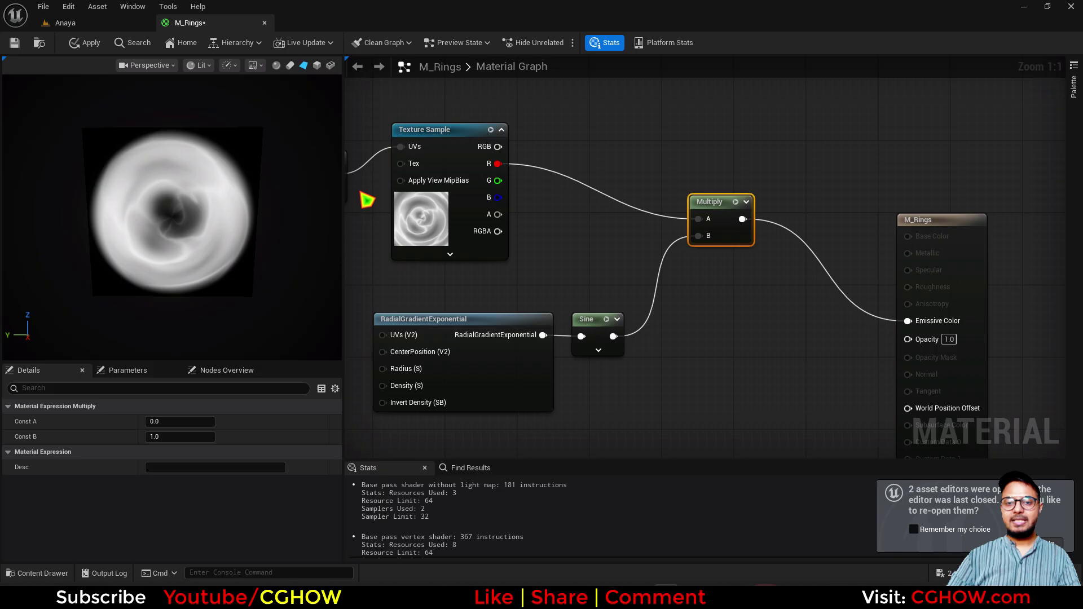
pyautogui.moveTo(633, 333); pyautogui.dragTo(588, 324, button='right')
pyautogui.press('e')
pyautogui.click(599, 306)
pyautogui.moveTo(568, 328); pyautogui.dragTo(654, 227)
# Step: Insert a Power node between the texture's red channel and the A input of the final Multiply
pyautogui.moveTo(681, 248); pyautogui.dragTo(630, 236, button='right')
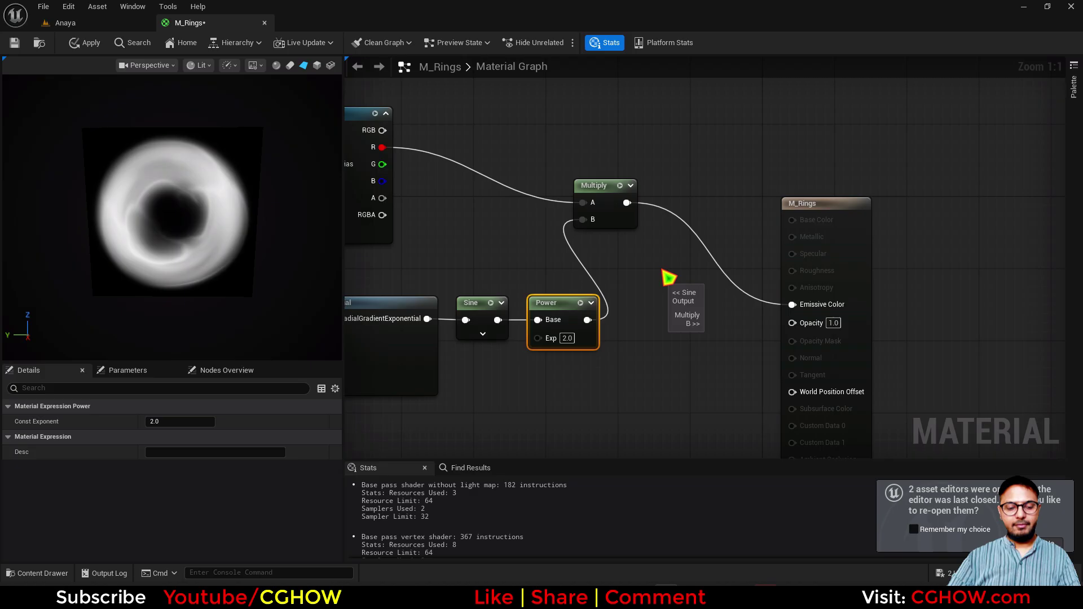
pyautogui.press('e')
pyautogui.click(439, 134)
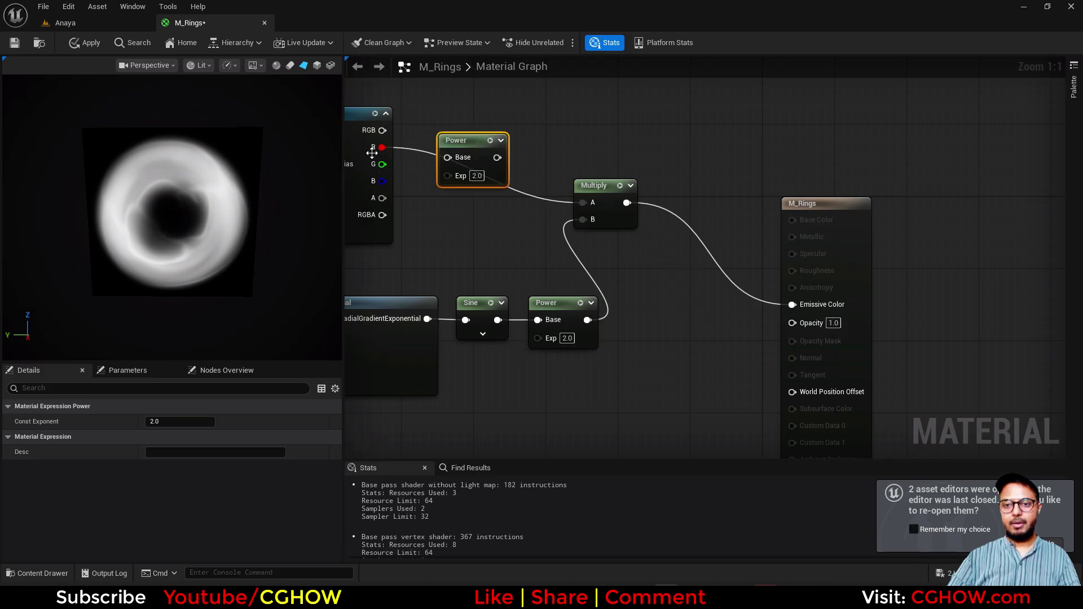
pyautogui.moveTo(382, 148); pyautogui.dragTo(582, 202)
# Step: Add a Dynamic Parameter node, connecting Param1 to the texture Power's exponent and Param2 to the gradient Power's exponent
pyautogui.moveTo(581, 273); pyautogui.dragTo(653, 292, button='right')
pyautogui.scroll(-2, 653, 292)
pyautogui.rightClick(551, 341)
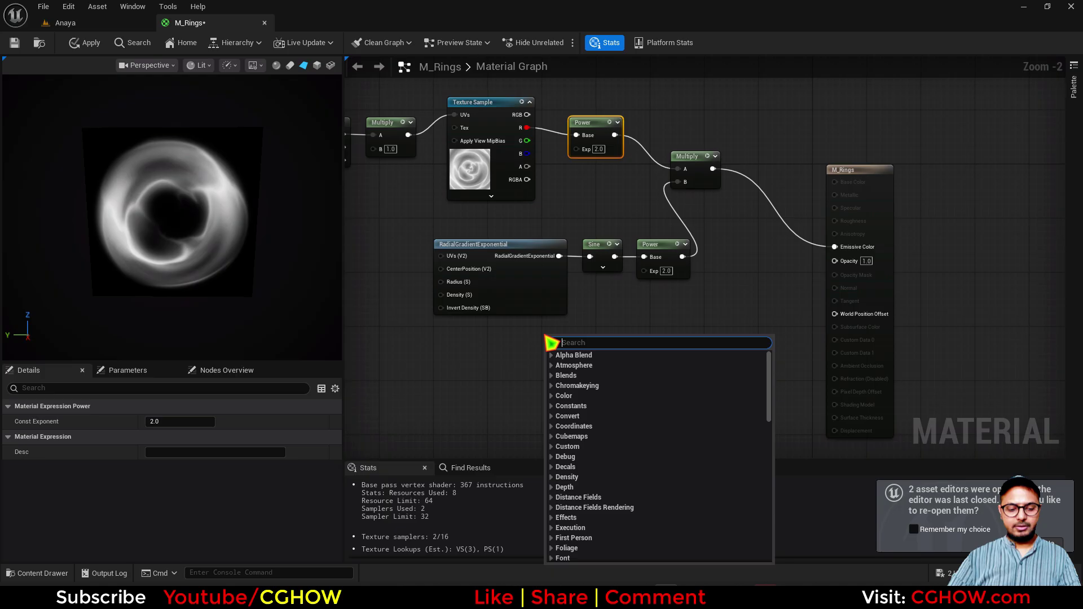
pyautogui.write('dy')
pyautogui.click(586, 418)
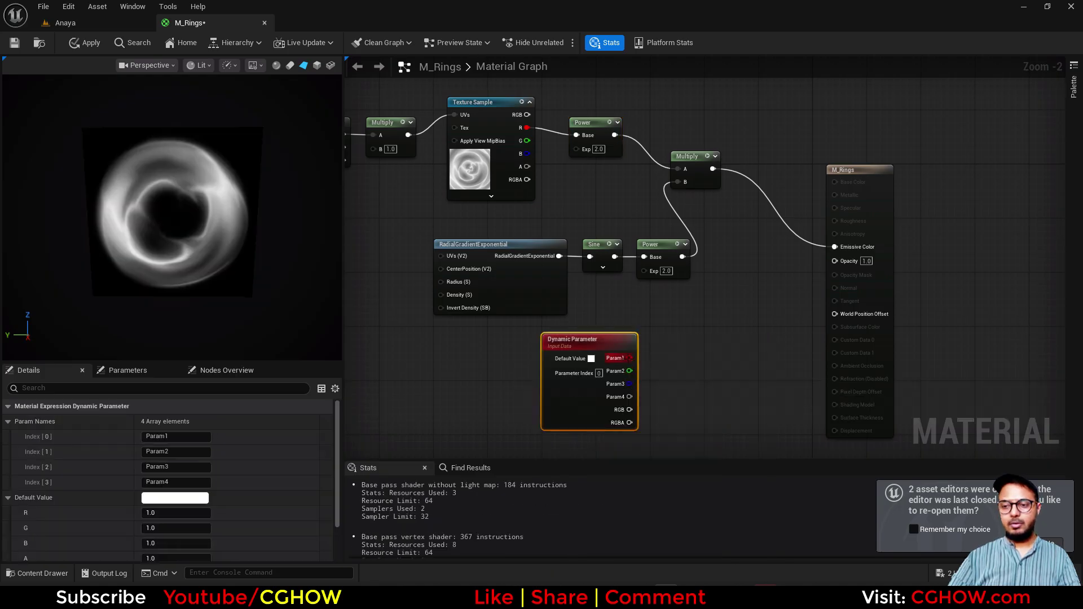
pyautogui.moveTo(629, 358); pyautogui.dragTo(576, 149)
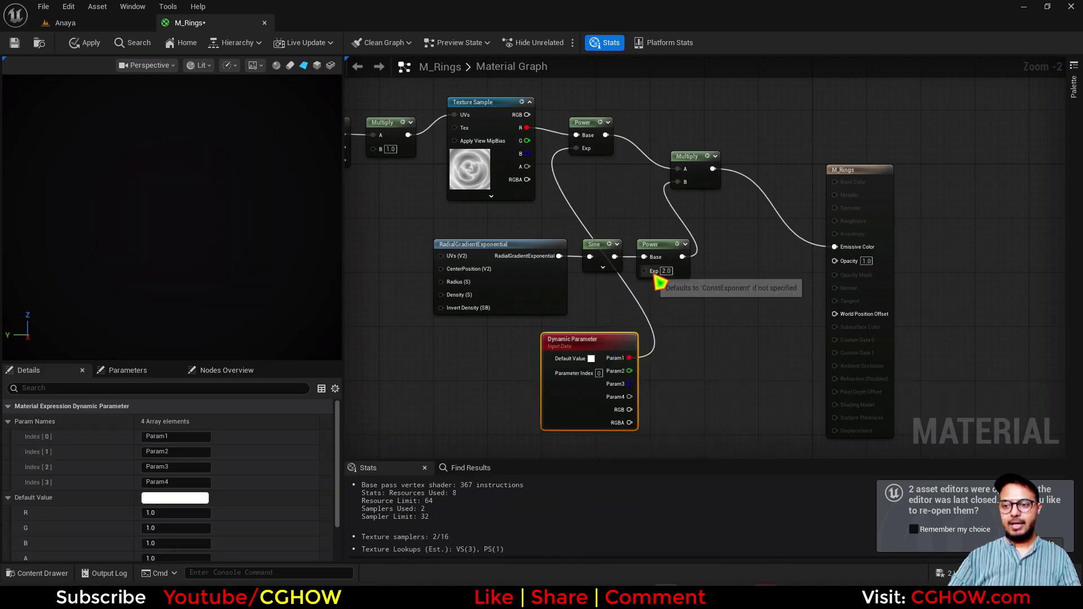
pyautogui.moveTo(643, 271); pyautogui.dragTo(630, 371)
pyautogui.moveTo(579, 407); pyautogui.dragTo(486, 407)
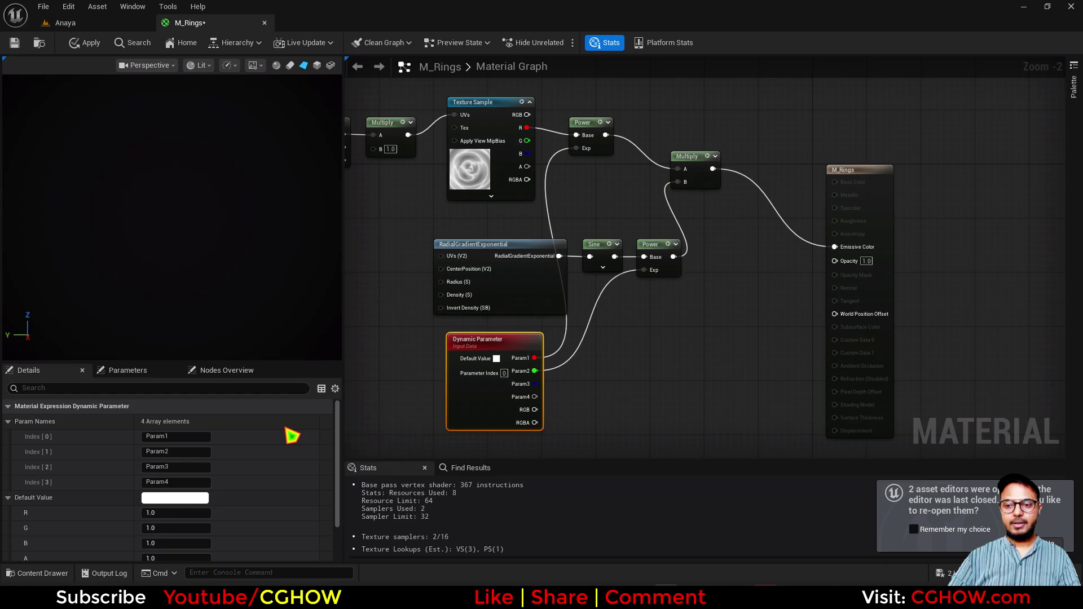
# Step: Name the first two dynamic parameters dissolve and Thickness, and set their default values to about 3.3 and 10.2
pyautogui.click(192, 436)
pyautogui.write('dissolve')
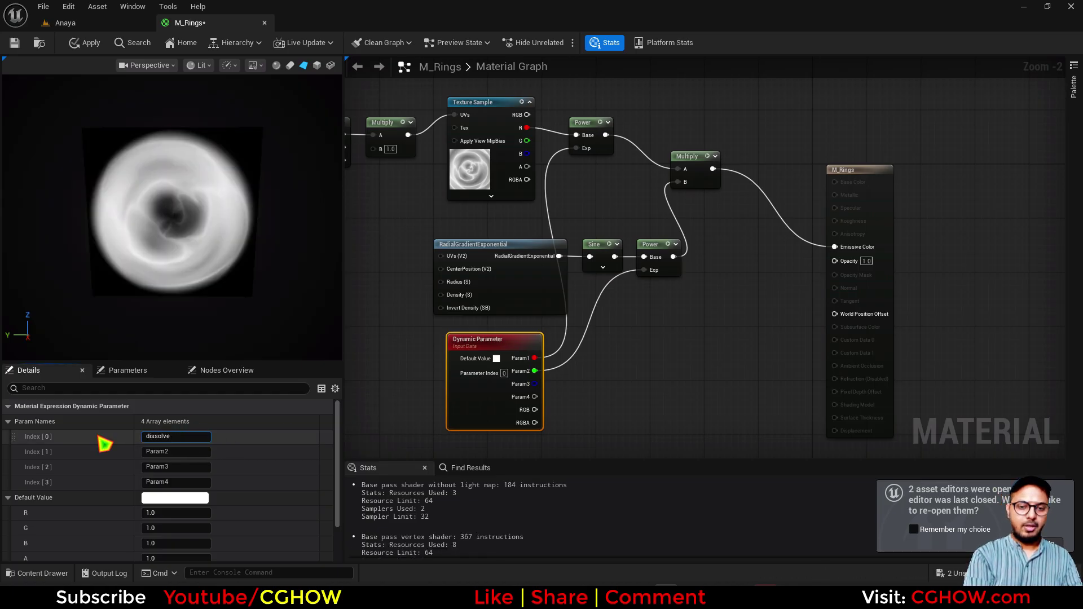
pyautogui.press('Tab')
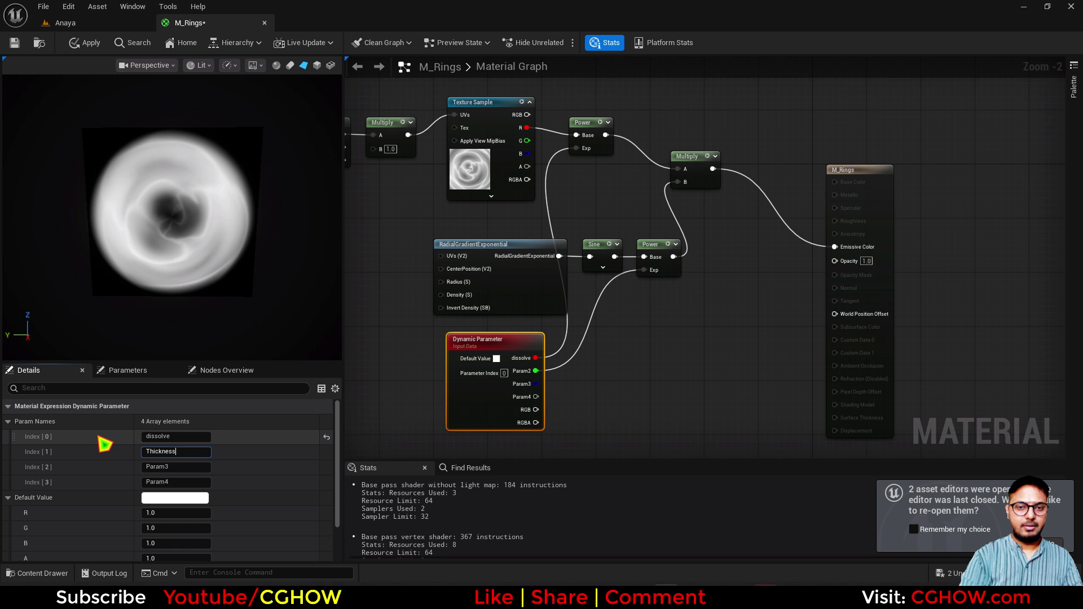
pyautogui.moveTo(166, 528); pyautogui.dragTo(177, 528)
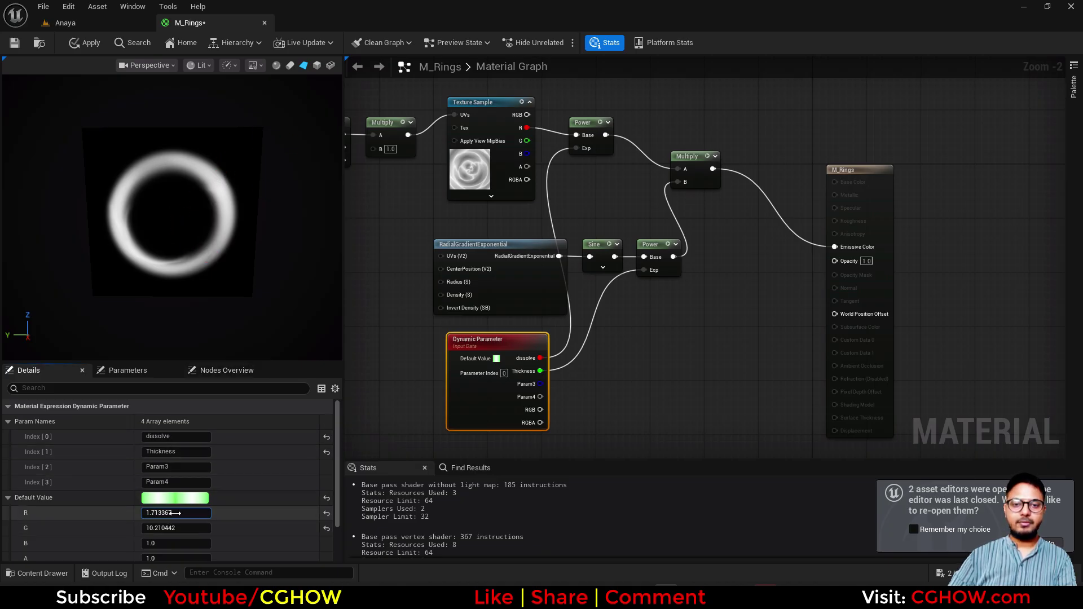
pyautogui.moveTo(172, 513); pyautogui.dragTo(175, 514)
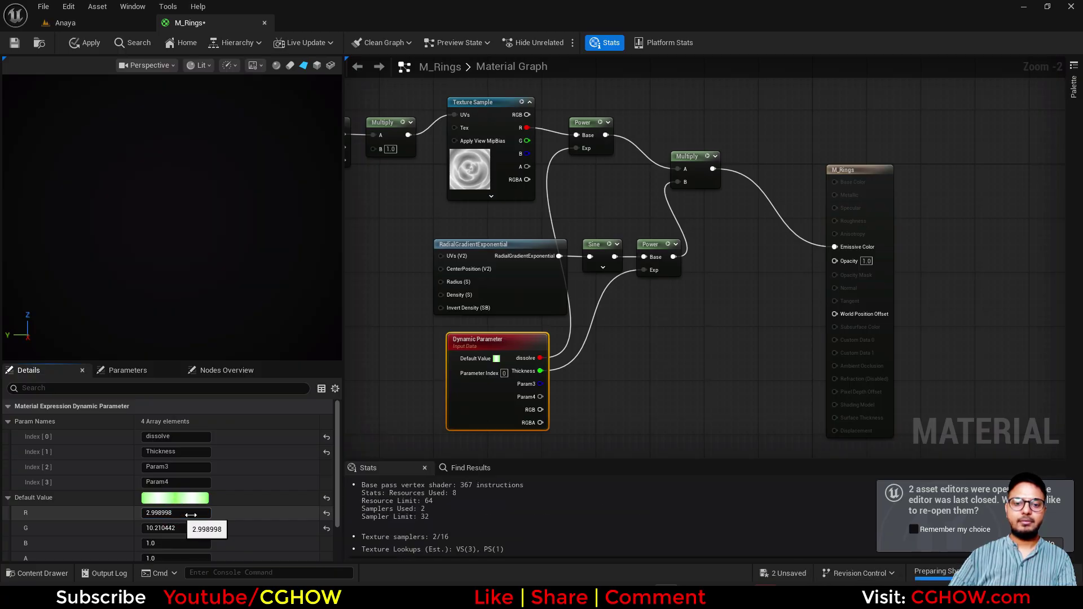
pyautogui.moveTo(190, 515); pyautogui.dragTo(193, 515)
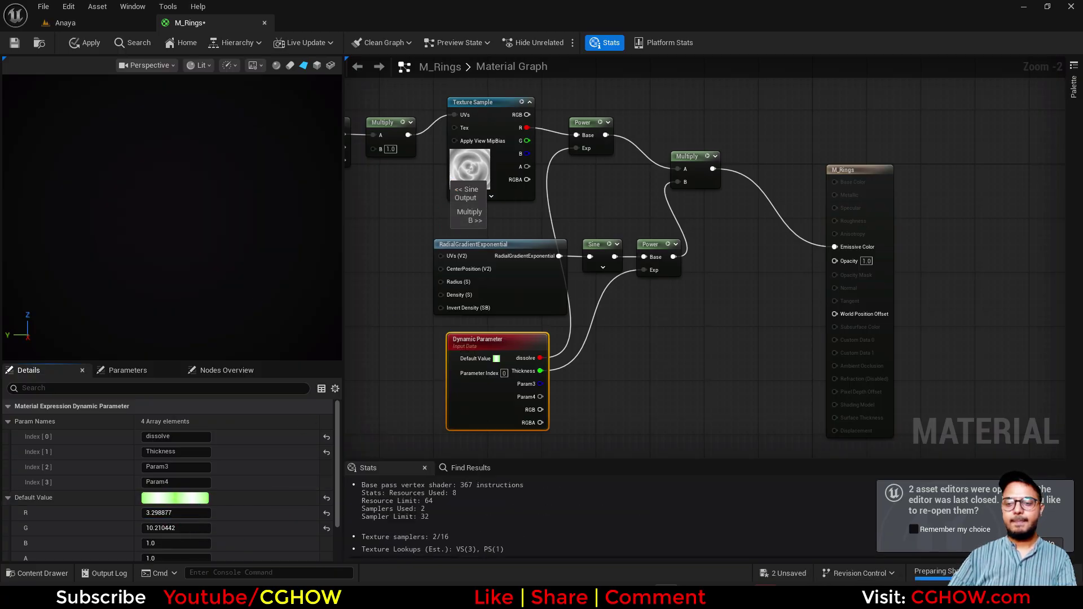
# Step: Replace the Multiply node between the Radial Coordinates output and the texture's UVs with an Add node
pyautogui.moveTo(443, 174); pyautogui.dragTo(536, 222, button='right')
pyautogui.scroll(2, 534, 224)
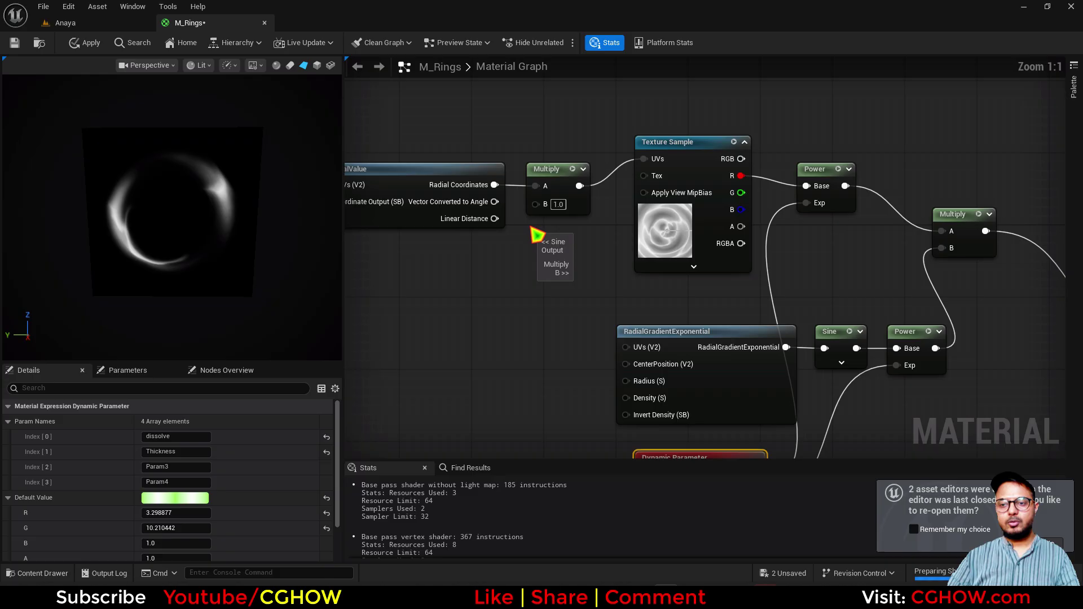
pyautogui.click(533, 231)
pyautogui.click(545, 169)
pyautogui.press('Delete')
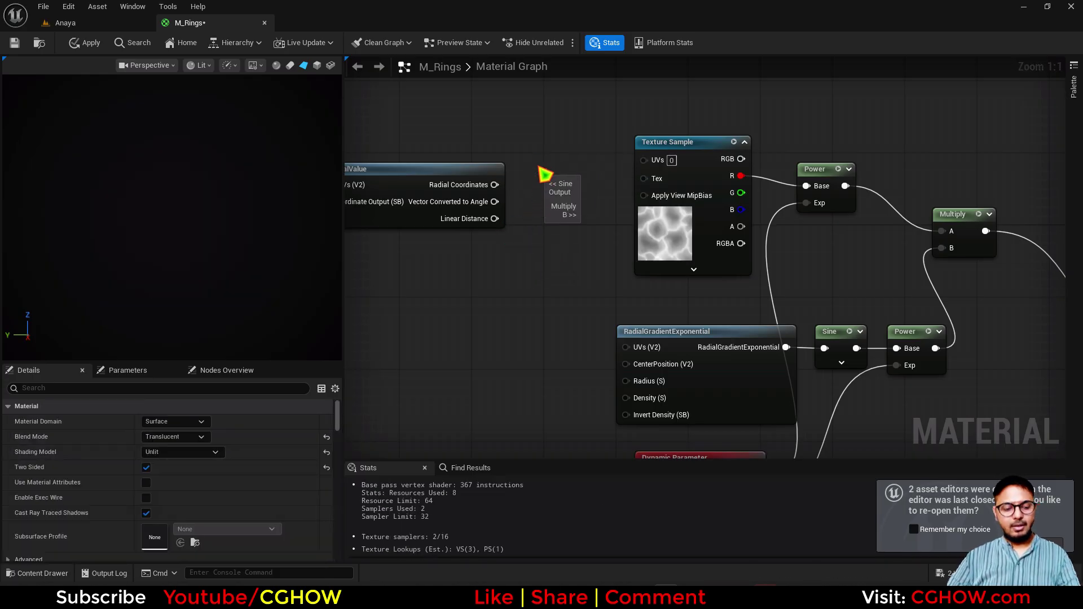
pyautogui.press('a')
pyautogui.click(539, 167)
pyautogui.moveTo(490, 185); pyautogui.dragTo(646, 160)
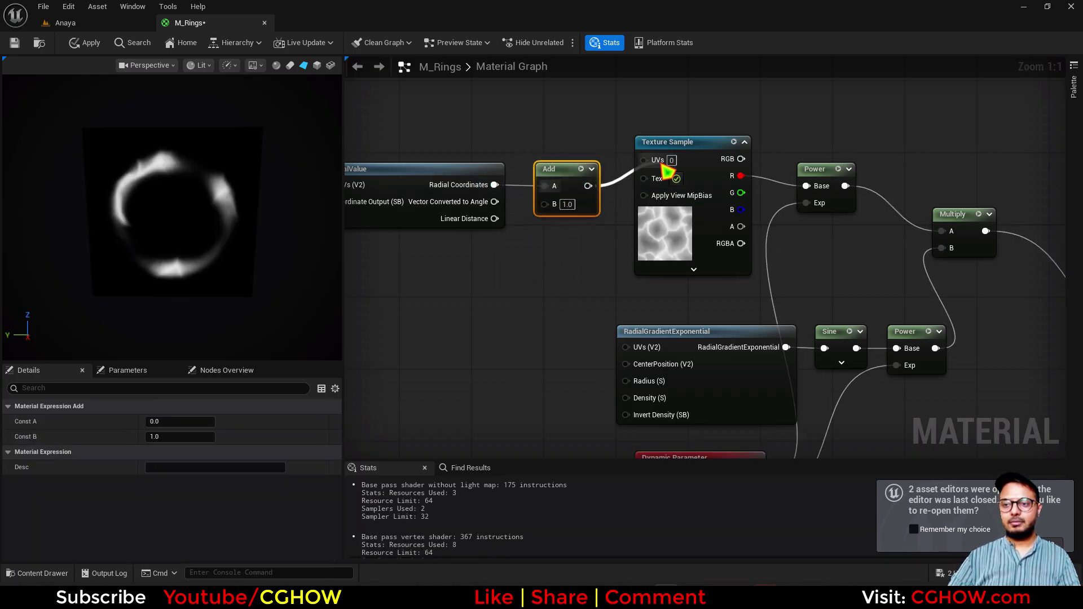
# Step: Add a Particle Random Value node below the radial coordinates node and connect it to the Add node's B input
pyautogui.rightClick(468, 277)
pyautogui.write('particlera')
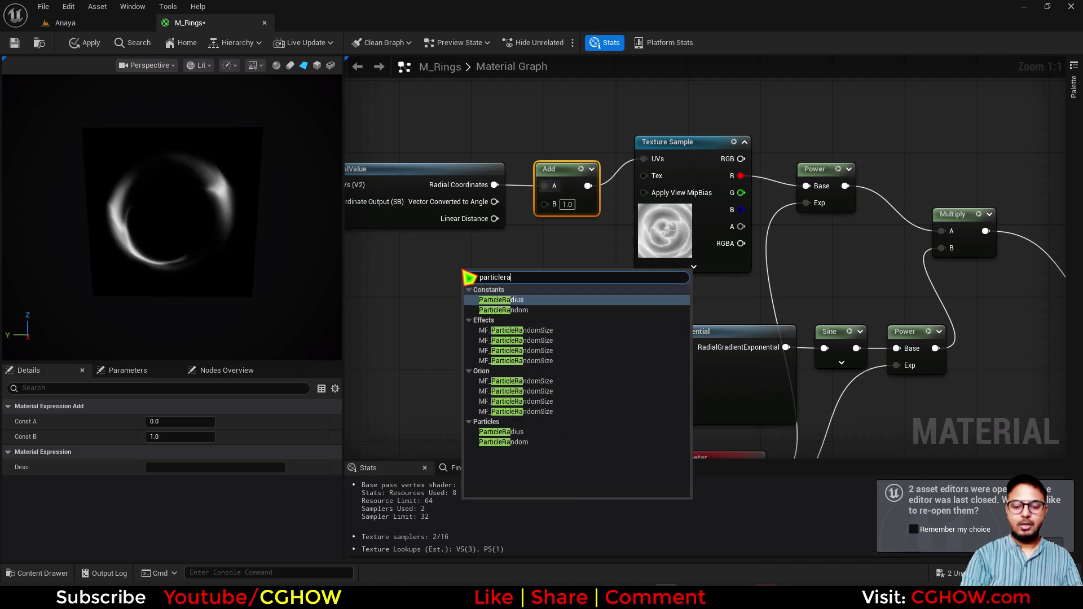
pyautogui.press('Down')
pyautogui.press('Return')
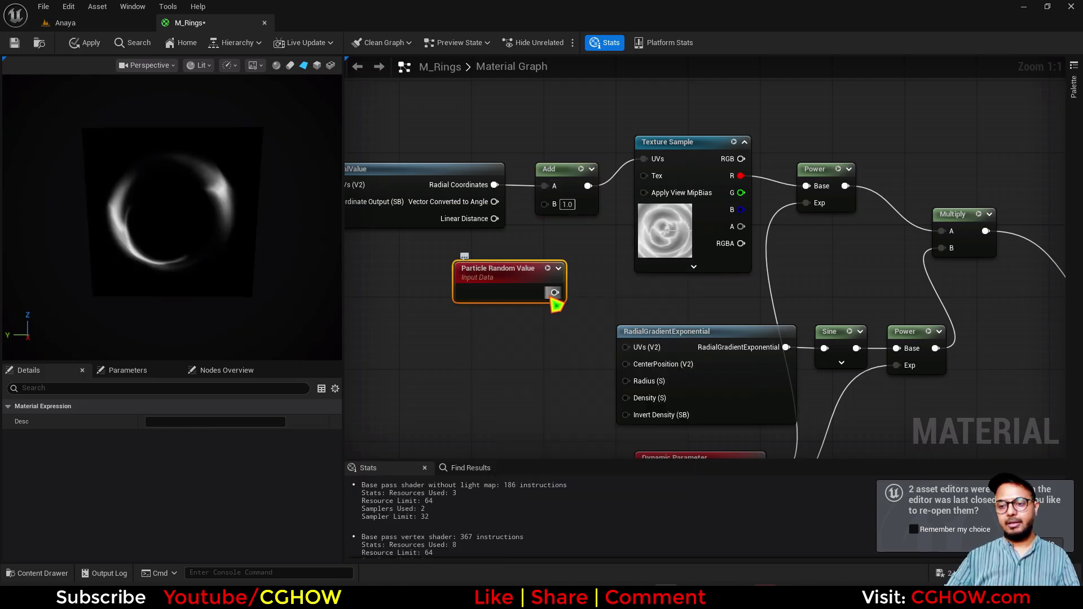
pyautogui.moveTo(555, 292); pyautogui.dragTo(545, 203)
pyautogui.moveTo(499, 276); pyautogui.dragTo(446, 267)
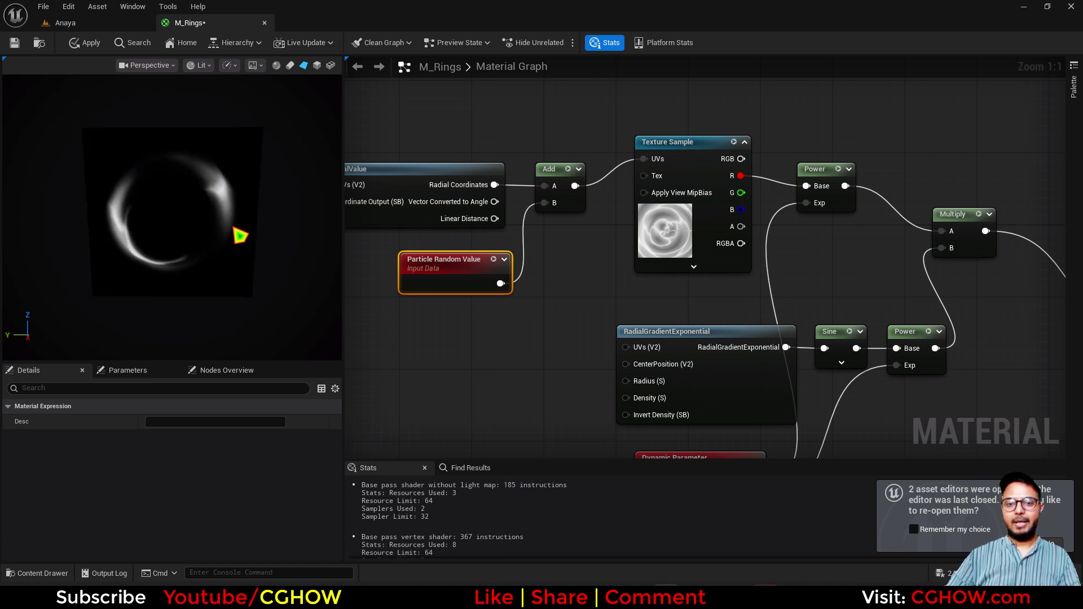
# Step: Move the M_Rings output node to make room, add a Particle Color node and connect its RGB to Emissive Color
pyautogui.scroll(-2, 885, 337)
pyautogui.moveTo(828, 399); pyautogui.dragTo(703, 297, button='right')
pyautogui.moveTo(504, 135); pyautogui.dragTo(448, 253)
pyautogui.click(805, 372)
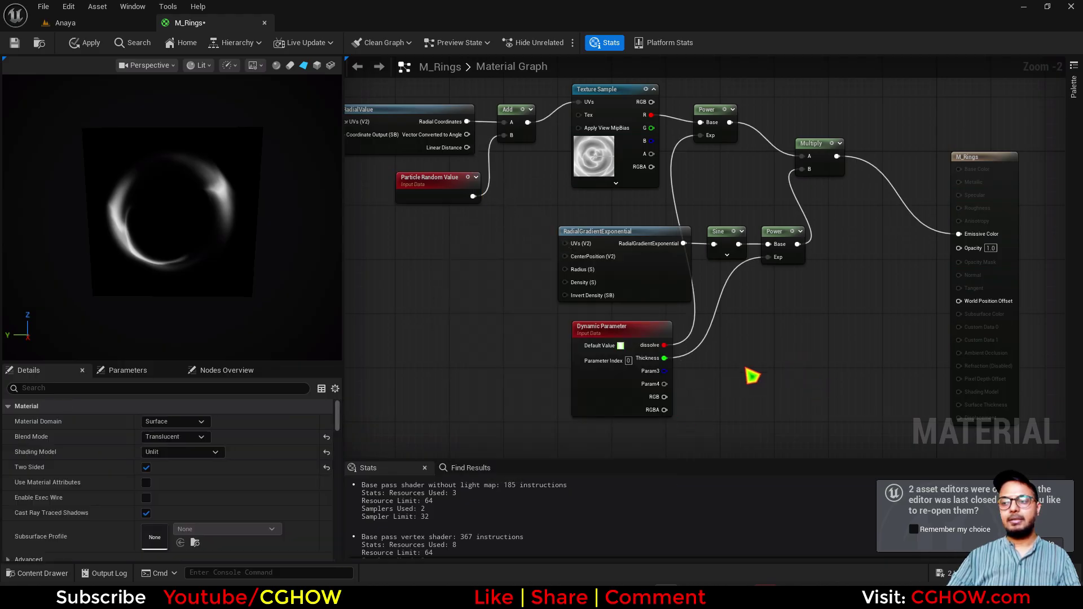
pyautogui.moveTo(755, 370); pyautogui.dragTo(535, 357, button='right')
pyautogui.moveTo(763, 196); pyautogui.dragTo(836, 147)
pyautogui.moveTo(634, 239); pyautogui.dragTo(611, 349, button='right')
pyautogui.rightClick(618, 178)
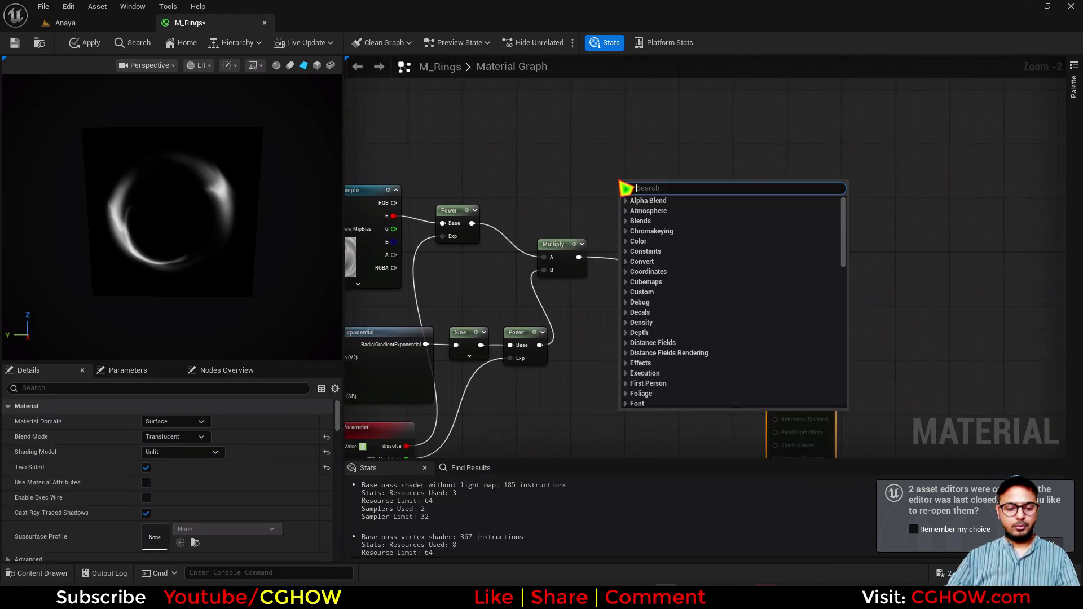
pyautogui.write('par')
pyautogui.click(663, 214)
pyautogui.moveTo(680, 209); pyautogui.dragTo(776, 288)
# Step: Multiply the Particle Color alpha by the ring Multiply's output in a new Multiply node and connect the product to Opacity
pyautogui.click(691, 297)
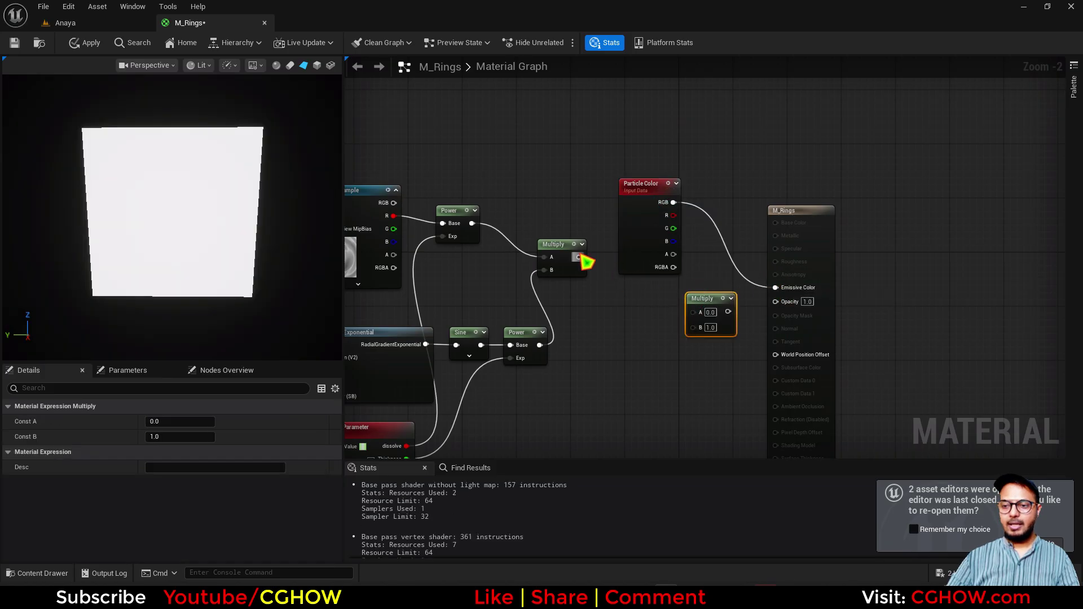
pyautogui.moveTo(579, 256); pyautogui.dragTo(674, 255)
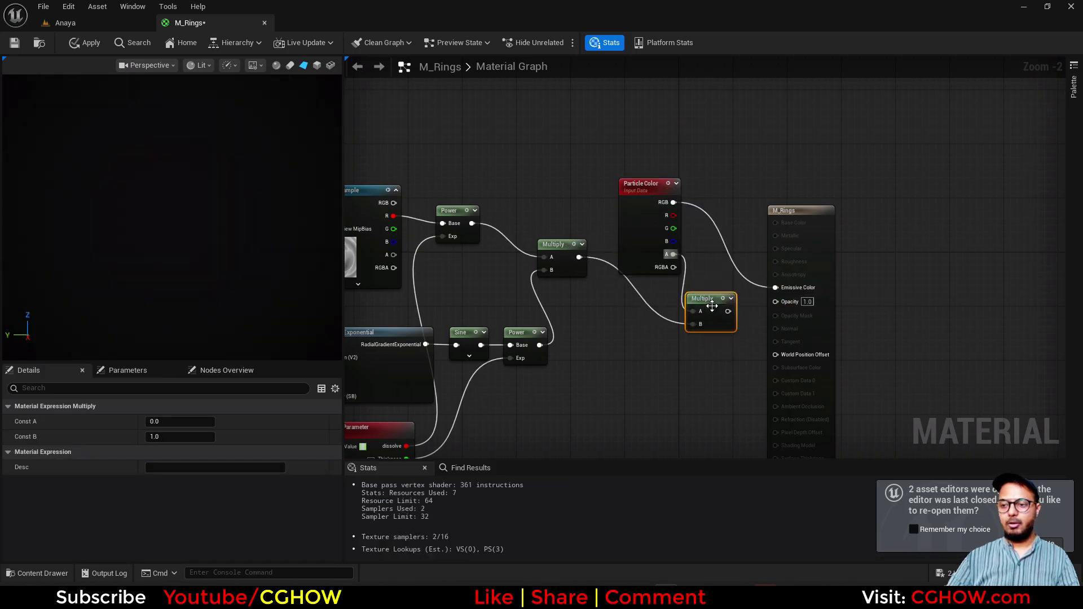
pyautogui.moveTo(728, 312); pyautogui.dragTo(775, 301)
pyautogui.moveTo(625, 381); pyautogui.dragTo(738, 360, button='right')
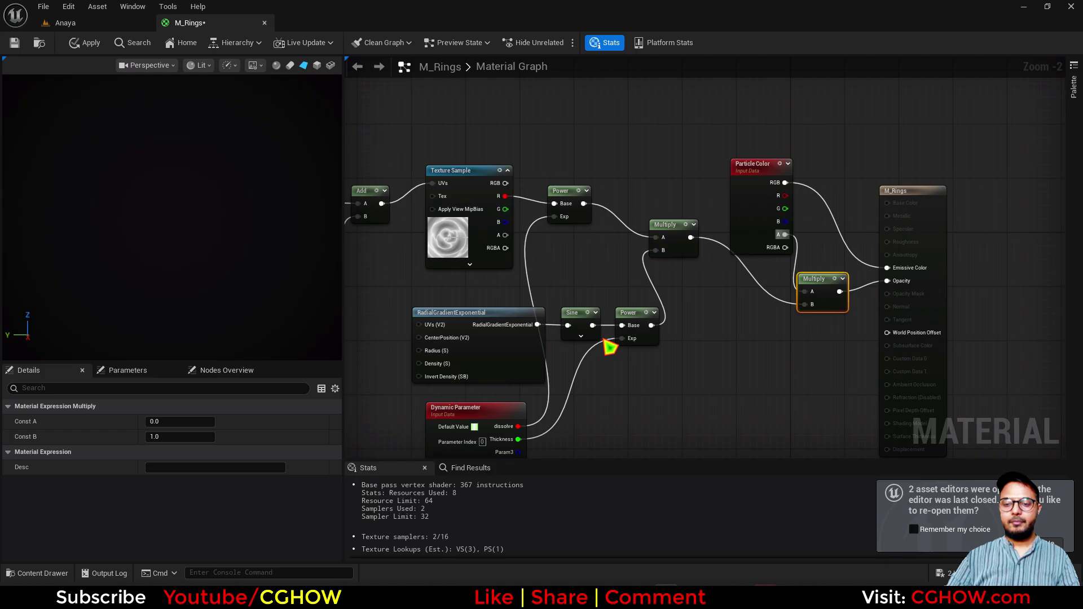
pyautogui.moveTo(602, 337); pyautogui.dragTo(635, 266, button='right')
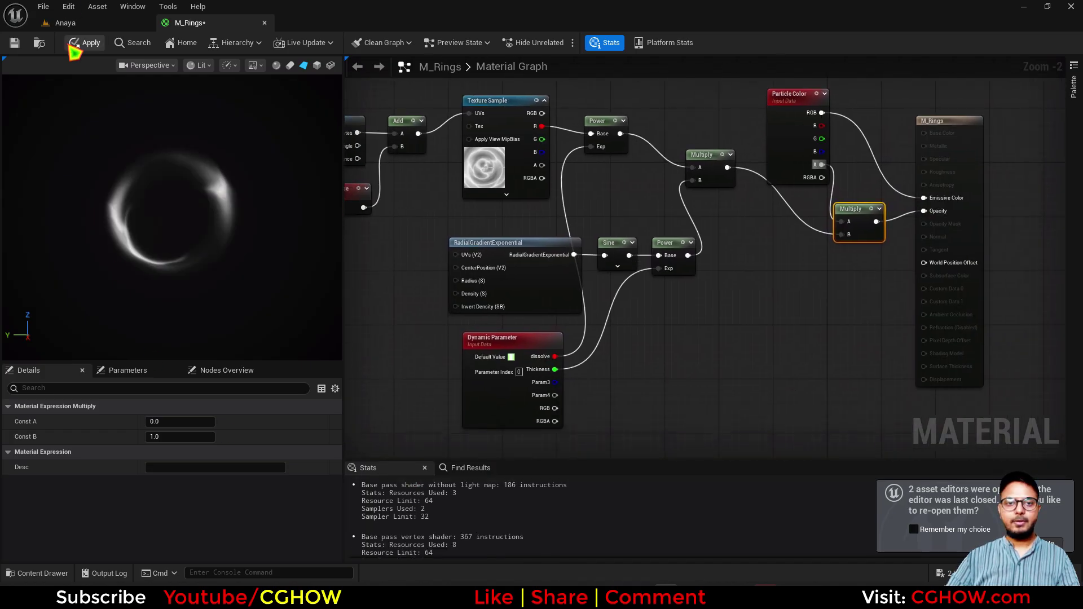
# Step: Save the M_Rings material, return to the Anaya level and save all modified assets
pyautogui.hotkey('ctrl', 's')
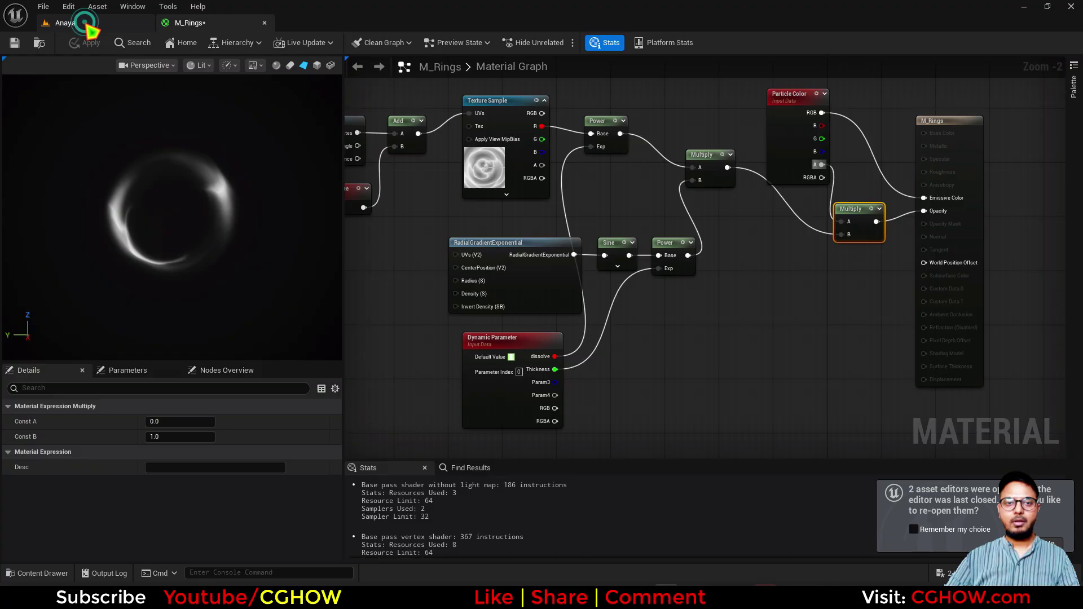
pyautogui.click(84, 22)
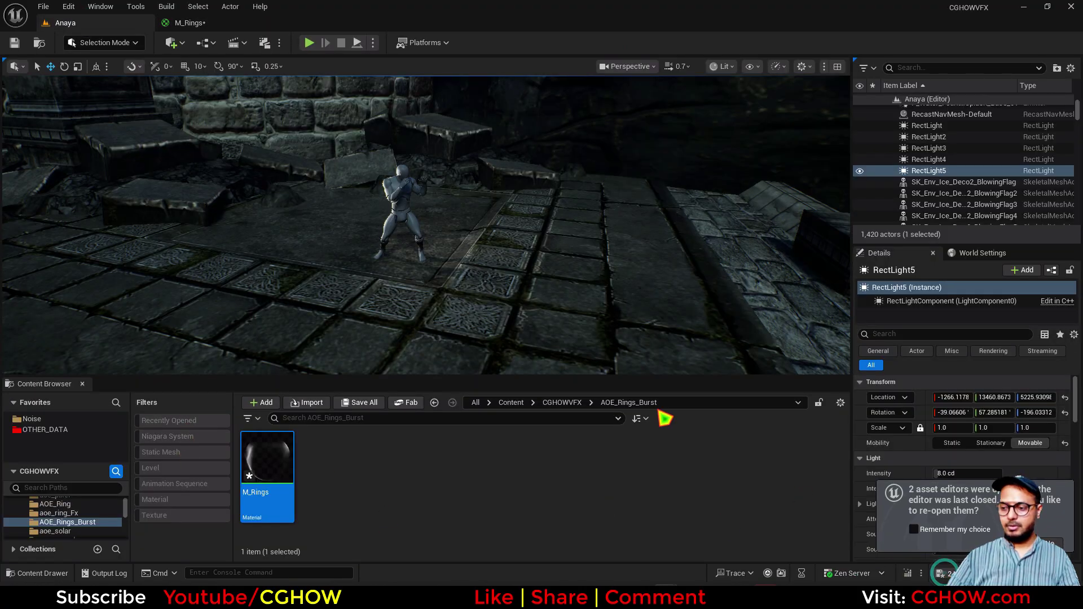
pyautogui.hotkey('ctrl', 'shift', 's')
pyautogui.click(625, 426)
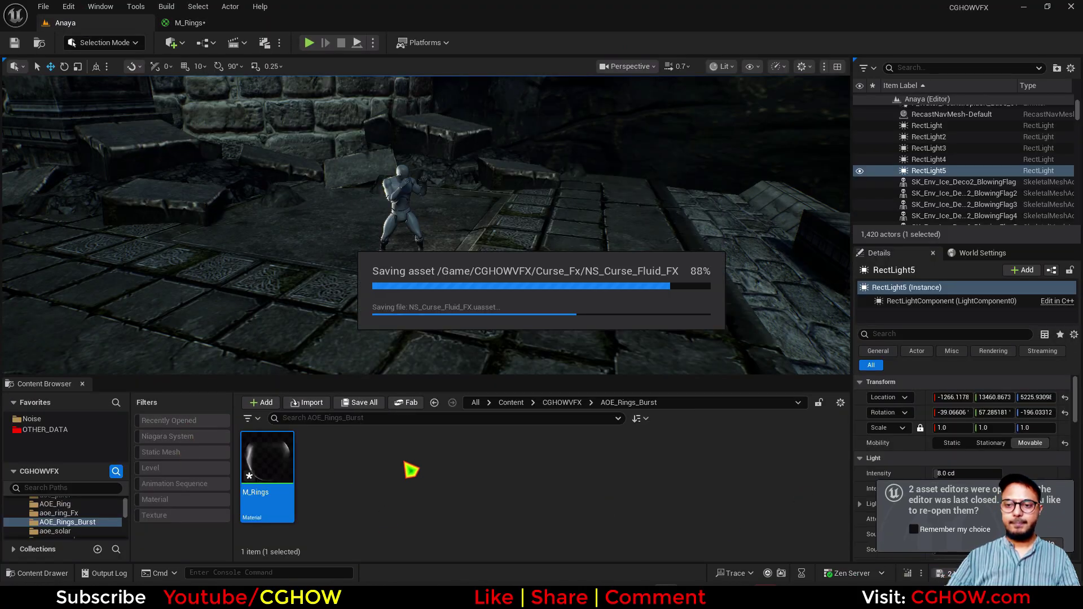
# Step: Create an empty Niagara System in the AOE_Rings_Burst folder, name it NS_Rings_Burst_AOe and open it
pyautogui.rightClick(411, 470)
pyautogui.click(446, 347)
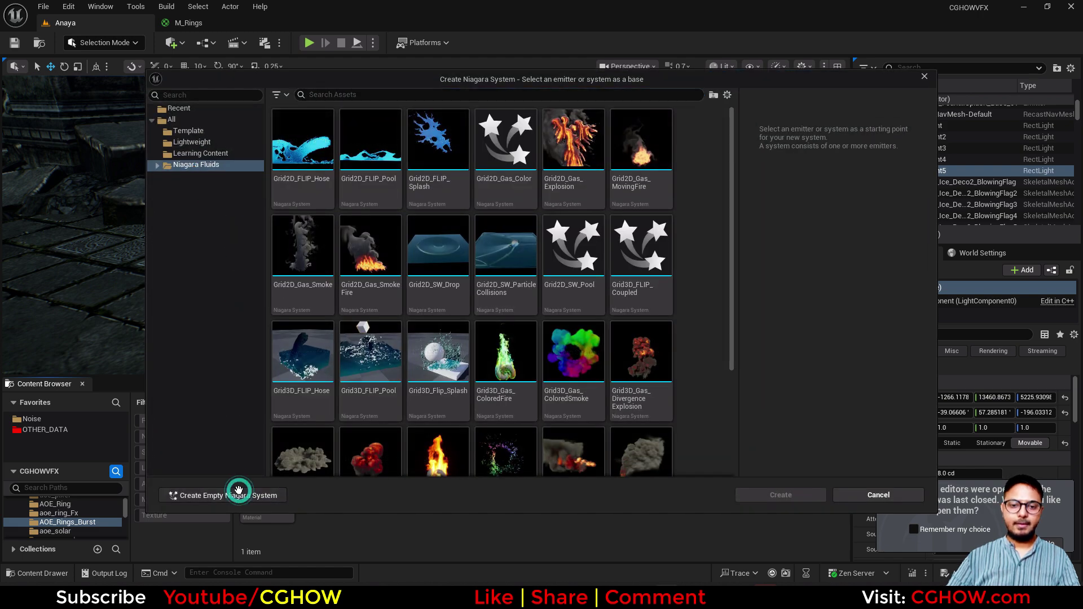
pyautogui.click(238, 489)
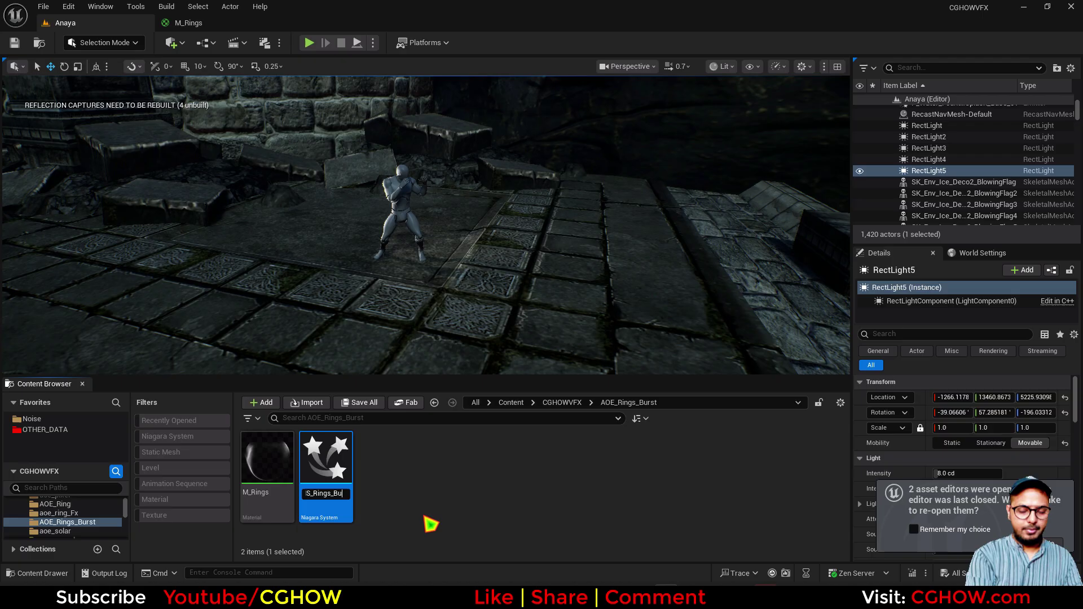
pyautogui.press('Return')
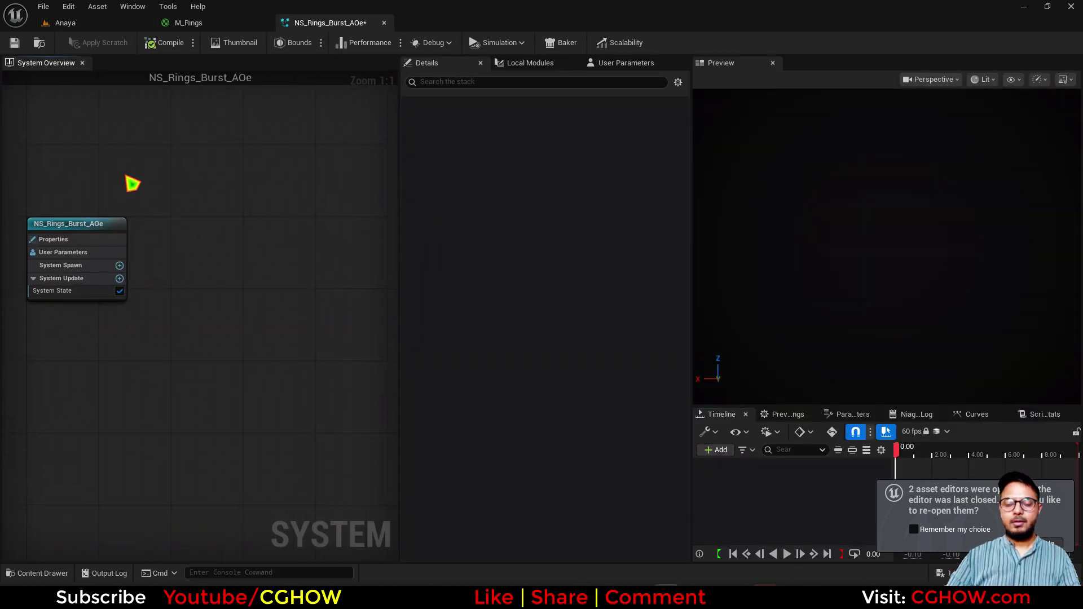
# Step: Add a Minimal emitter to the system and set its Emitter State to life cycle mode Self and loop behavior Once
pyautogui.rightClick(233, 207)
pyautogui.click(261, 241)
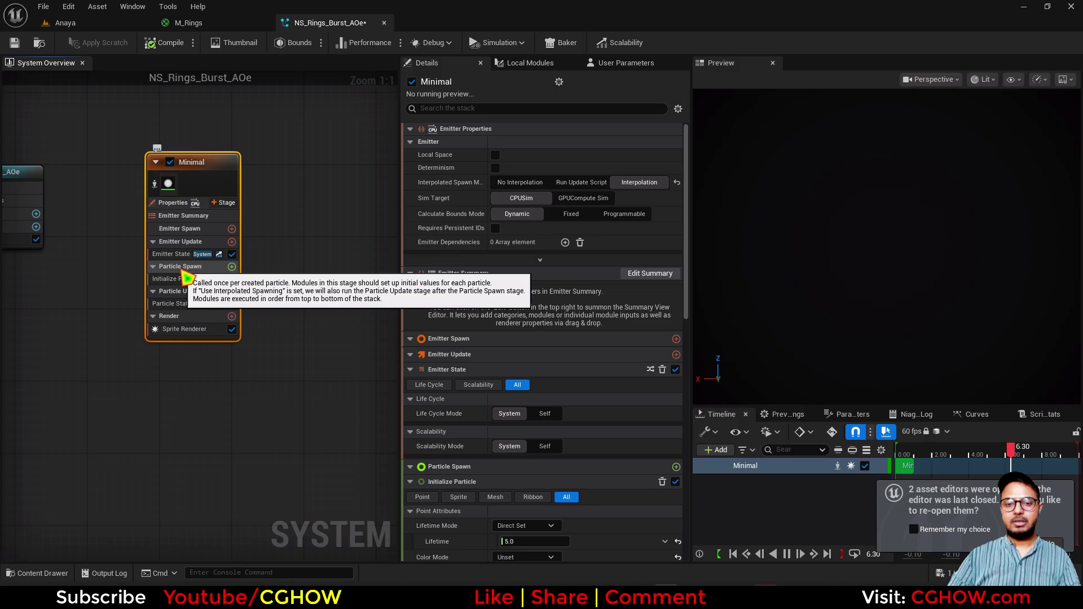
pyautogui.click(179, 255)
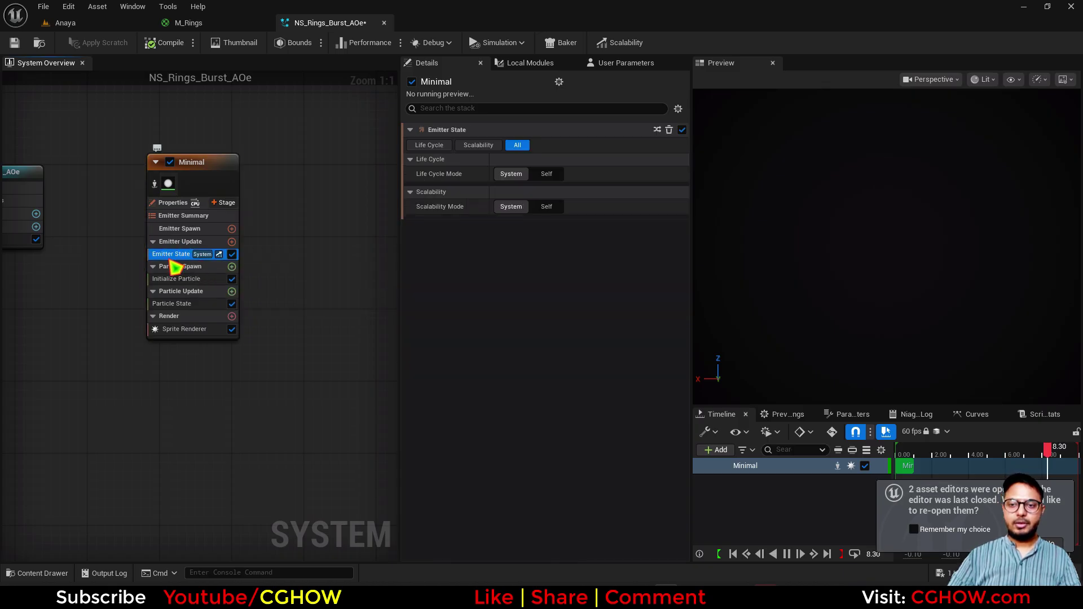
pyautogui.click(540, 173)
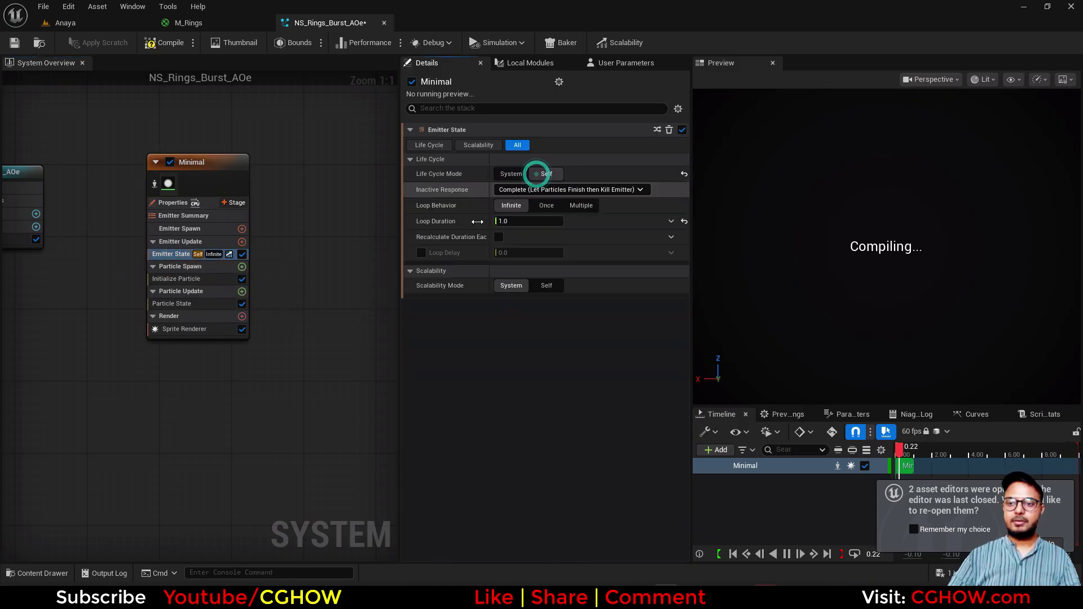
pyautogui.click(546, 205)
# Step: Add a Spawn Burst Instantaneous module to the emitter's Emitter Update and set its Spawn Count to 5
pyautogui.click(238, 234)
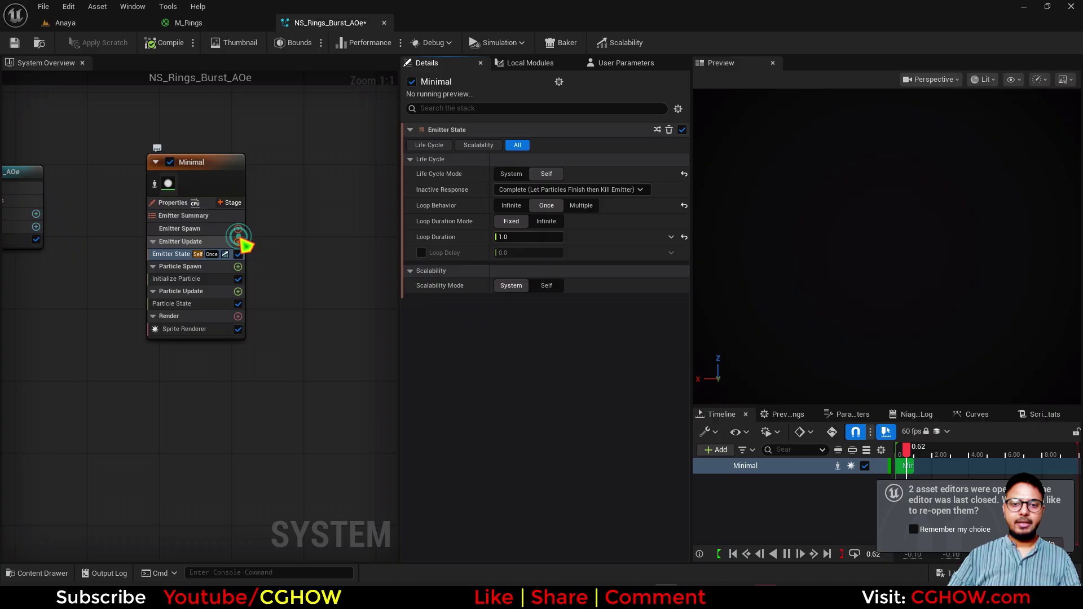
pyautogui.click(295, 346)
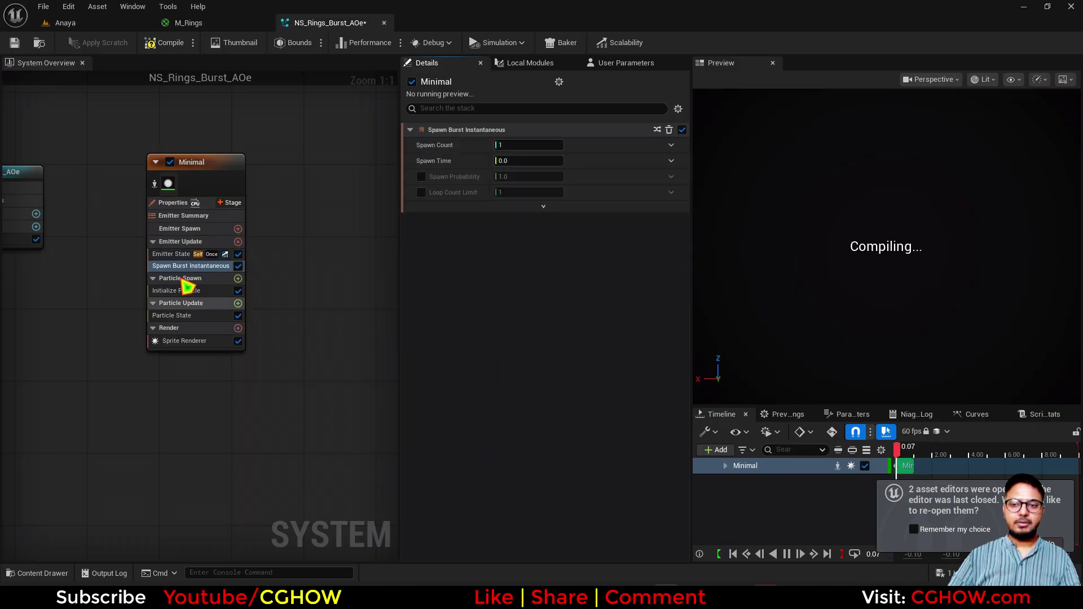
pyautogui.click(521, 145)
pyautogui.write('5')
pyautogui.press('Return')
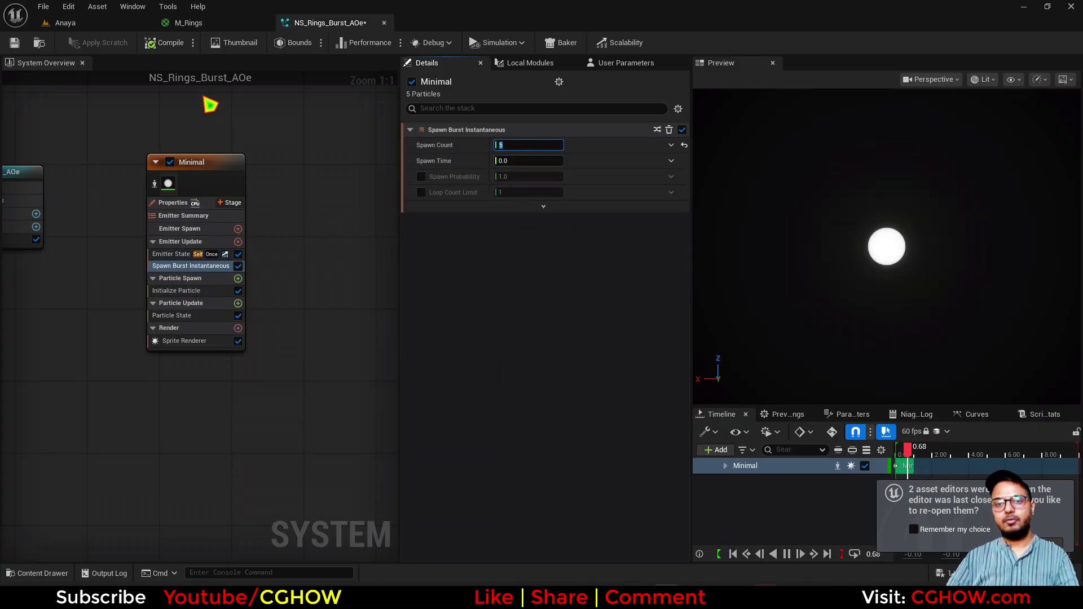
# Step: Locate the M_Rings material asset and assign it as the material of the emitter's Sprite Renderer
pyautogui.click(219, 24)
pyautogui.click(39, 43)
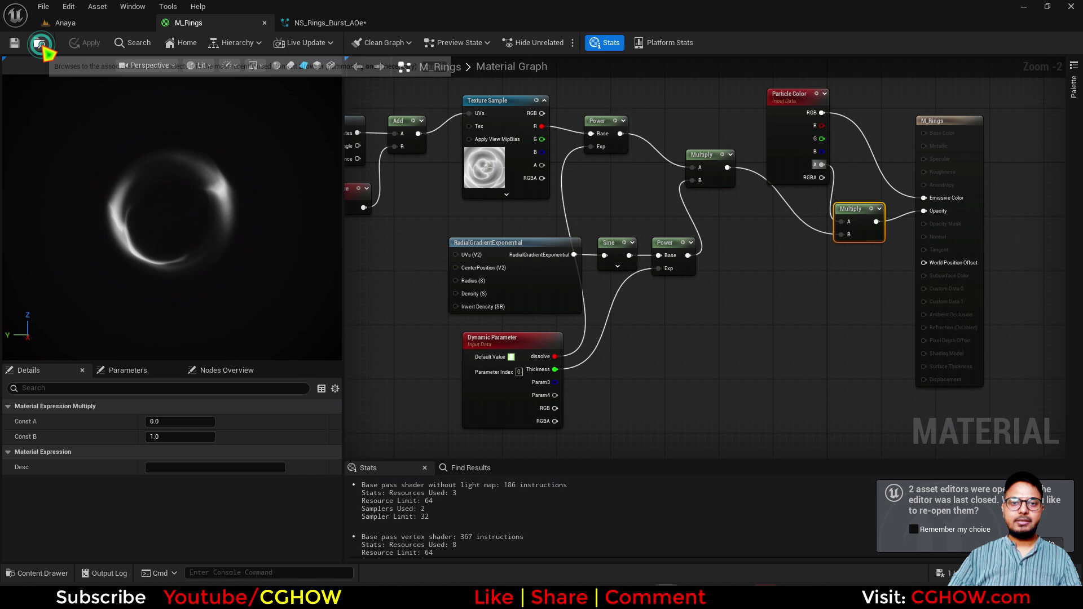
pyautogui.click(330, 22)
pyautogui.click(207, 344)
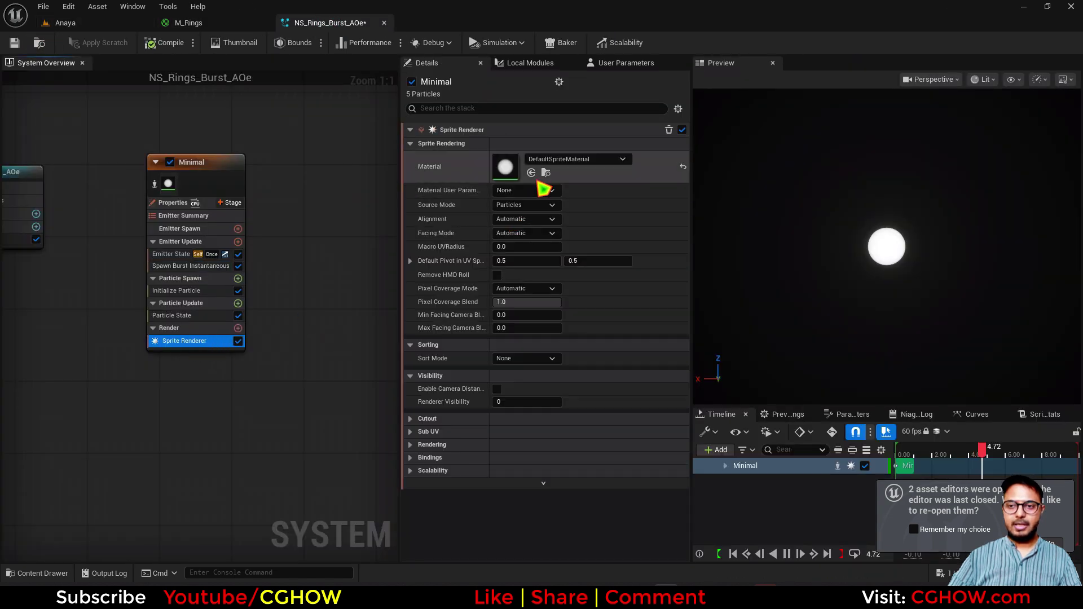
pyautogui.click(531, 172)
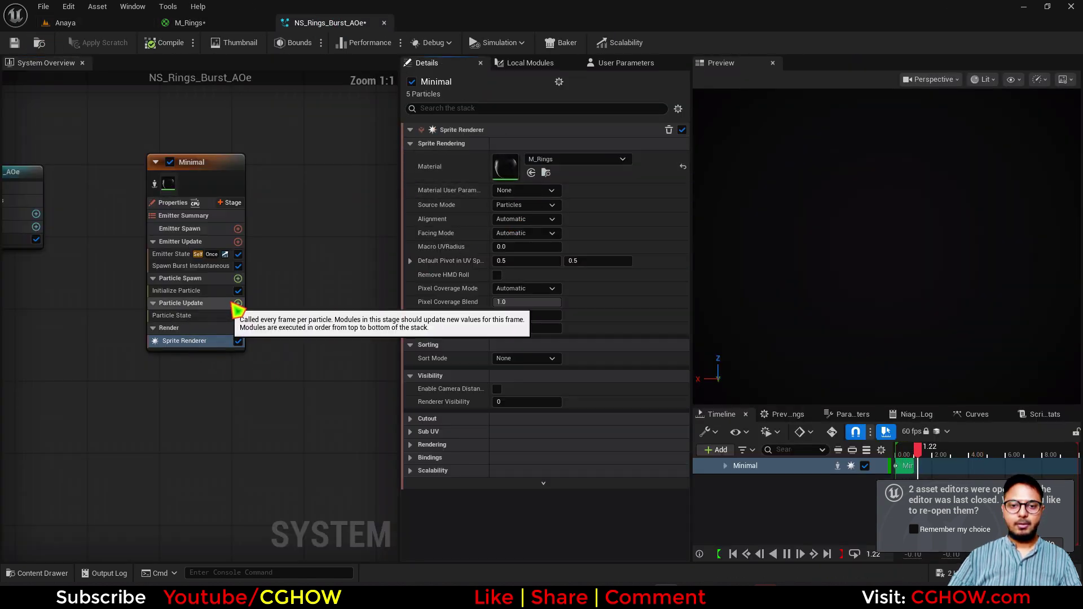
# Step: Add a Dynamic Material Parameters module to Particle Update with Thickness 5 and dissolve raised to about 6.08
pyautogui.click(238, 303)
pyautogui.write('dy')
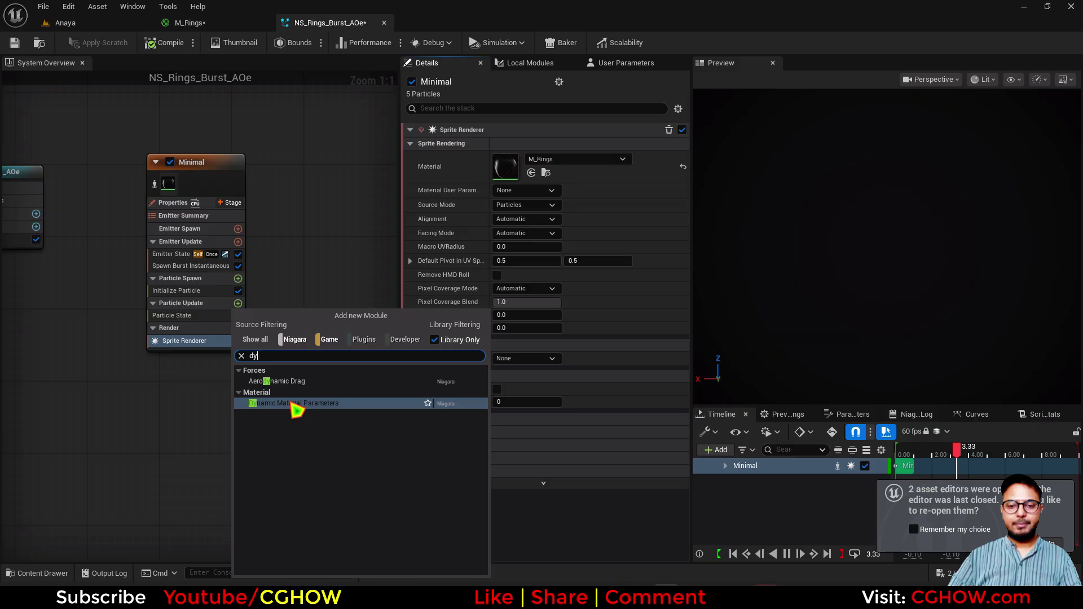
pyautogui.click(295, 403)
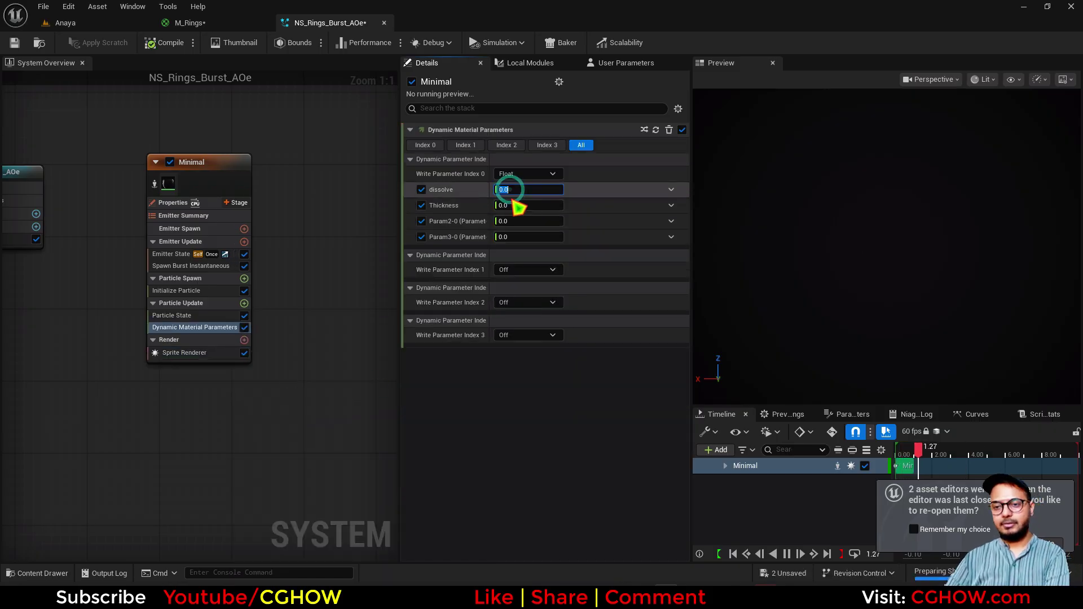
pyautogui.write('1')
pyautogui.click(512, 206)
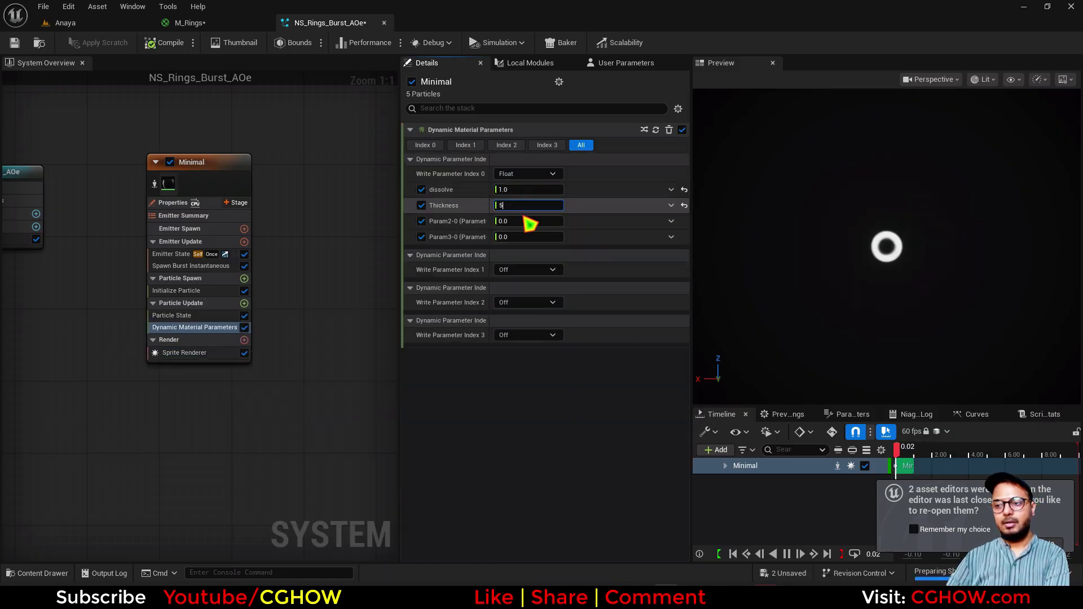
pyautogui.write('5')
pyautogui.press('Return')
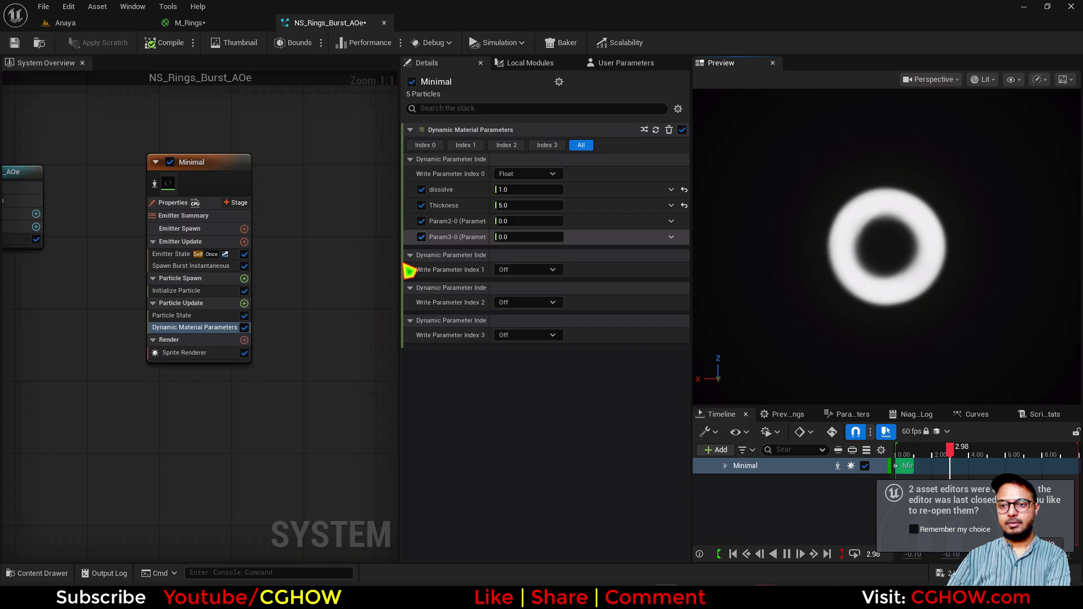
pyautogui.moveTo(514, 189); pyautogui.dragTo(559, 189)
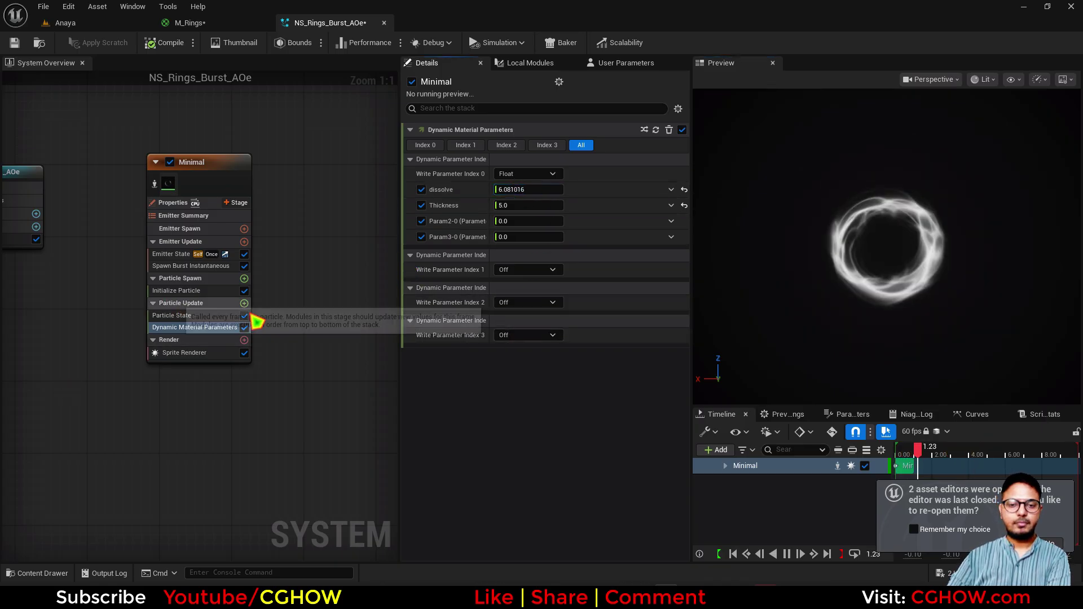
# Step: Enable Local Space in the emitter properties and place the NS_Rings_Burst_AOe system at the character's feet in the level
pyautogui.click(210, 353)
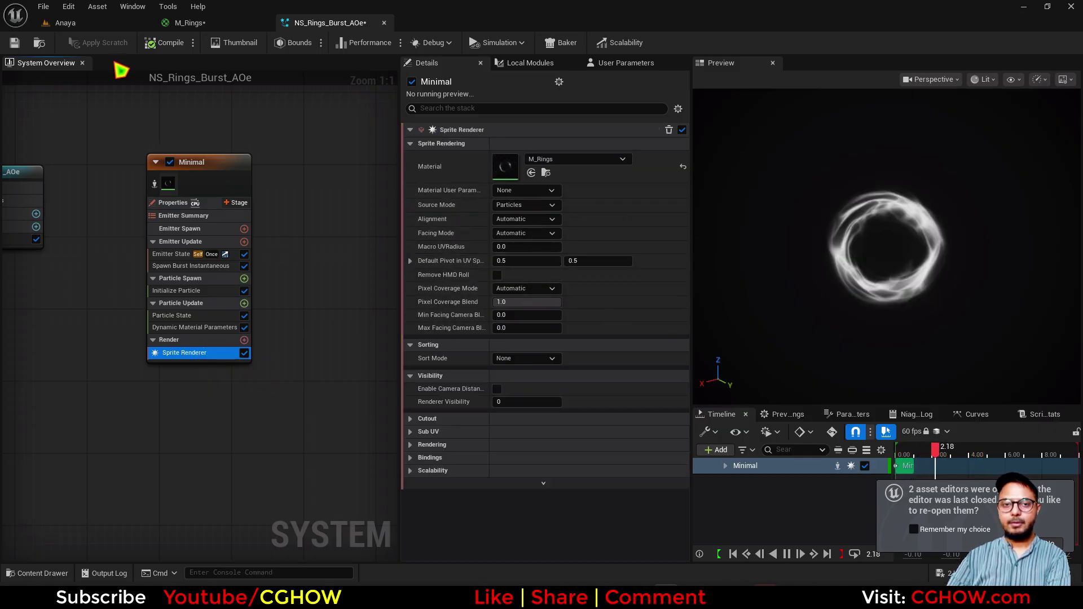
pyautogui.click(169, 203)
pyautogui.click(497, 154)
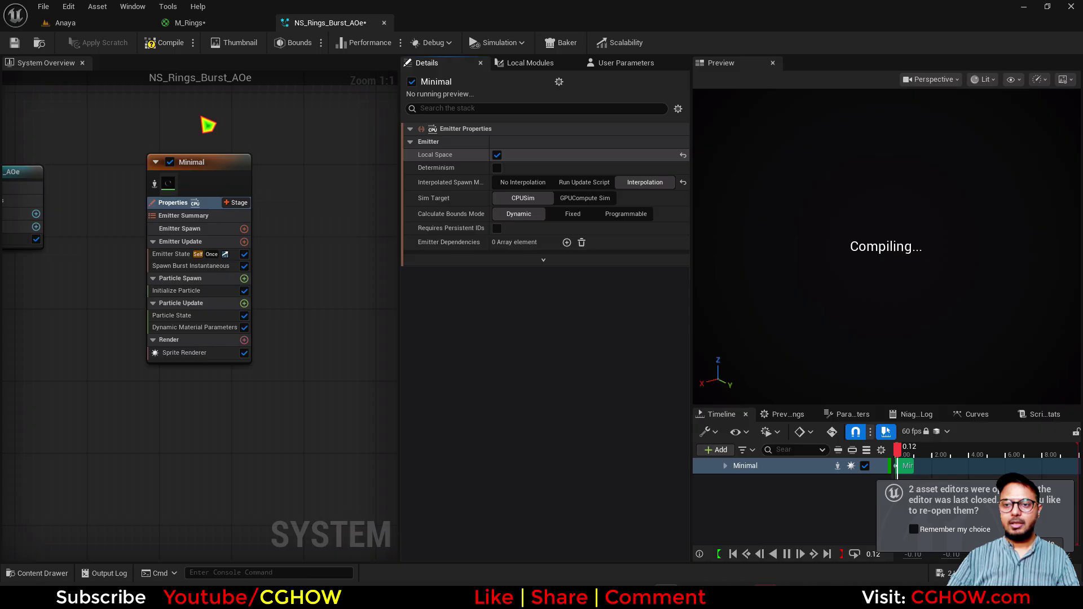
pyautogui.click(38, 42)
pyautogui.moveTo(351, 471); pyautogui.dragTo(410, 256)
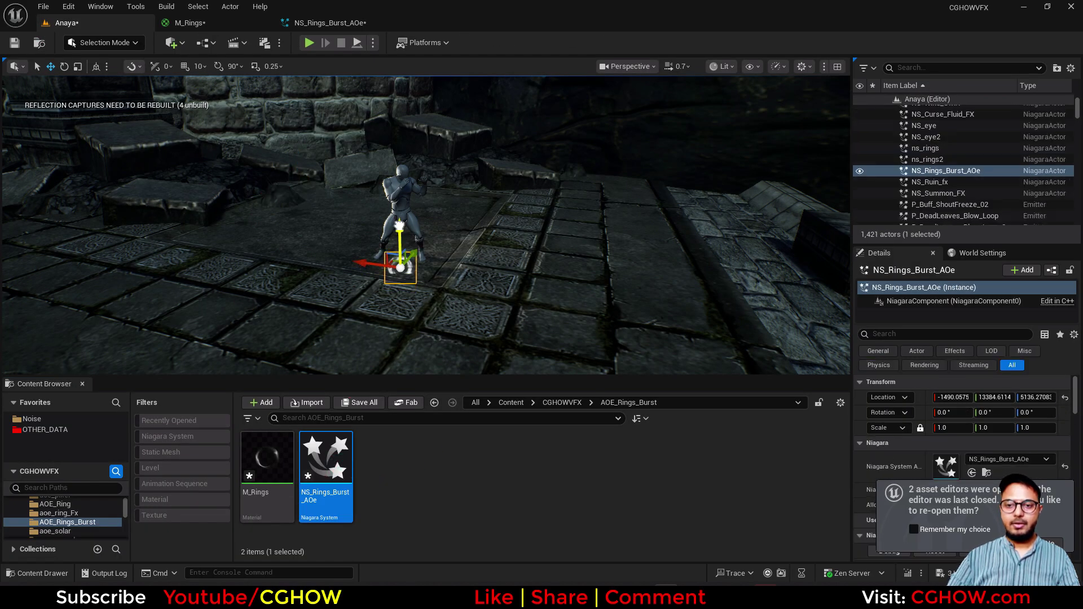
# Step: Set Initialize Particle's sprite size mode to Uniform at about 204, and raise the placed system actor to the character's mid-body
pyautogui.click(324, 24)
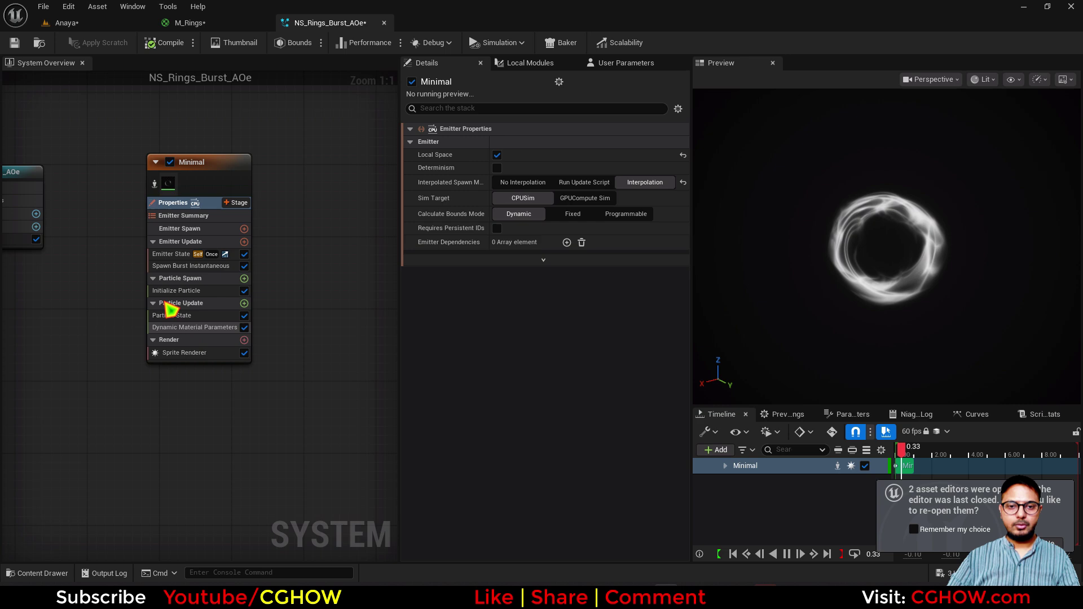
pyautogui.click(176, 290)
pyautogui.click(528, 285)
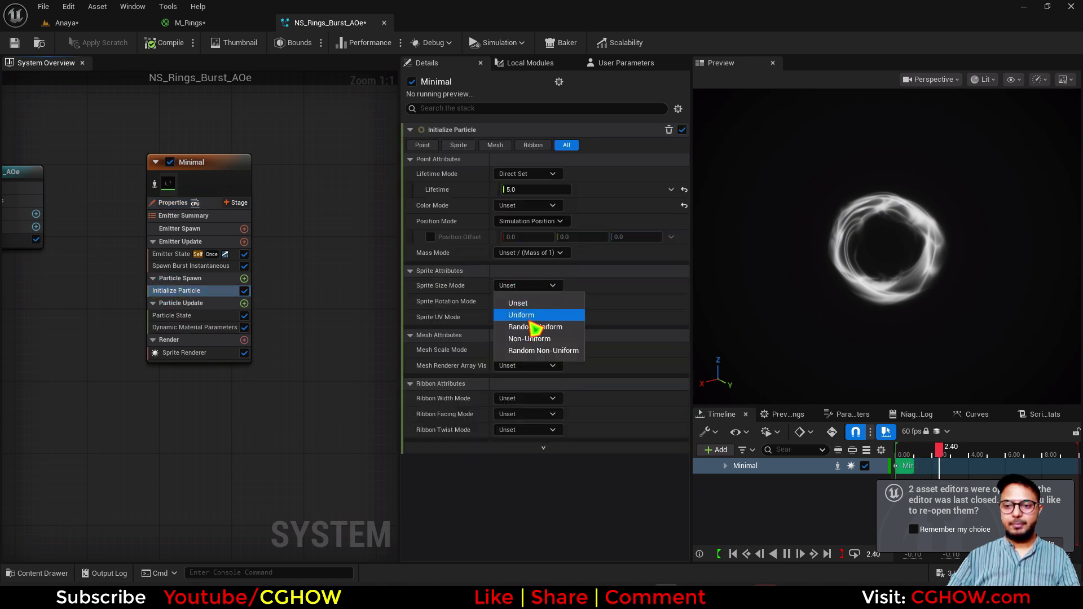
pyautogui.click(528, 314)
pyautogui.moveTo(508, 301); pyautogui.dragTo(496, 249)
pyautogui.click(99, 25)
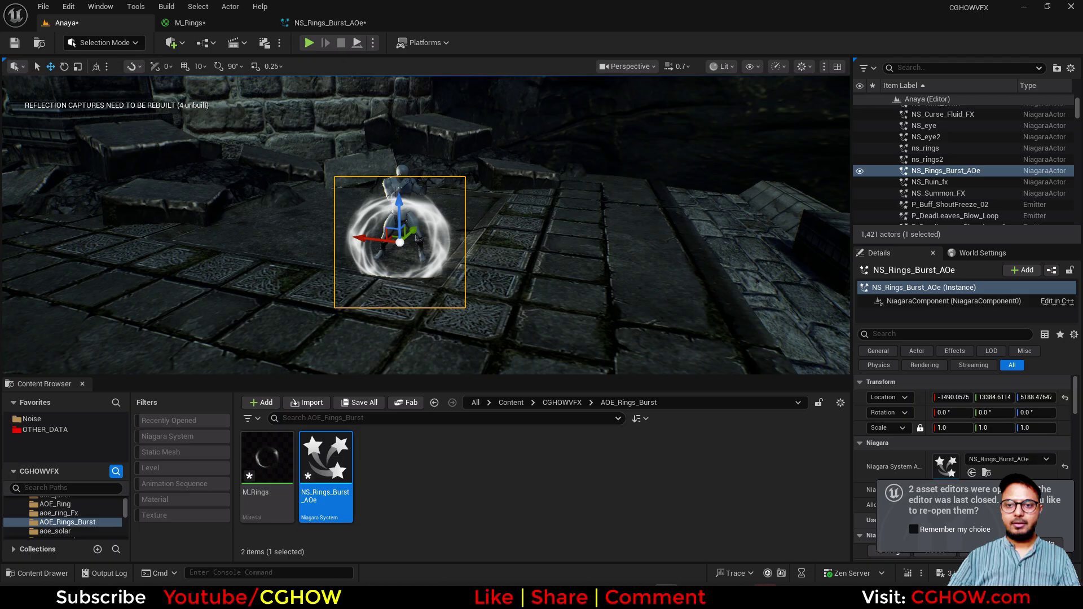
pyautogui.moveTo(398, 199); pyautogui.dragTo(394, 166)
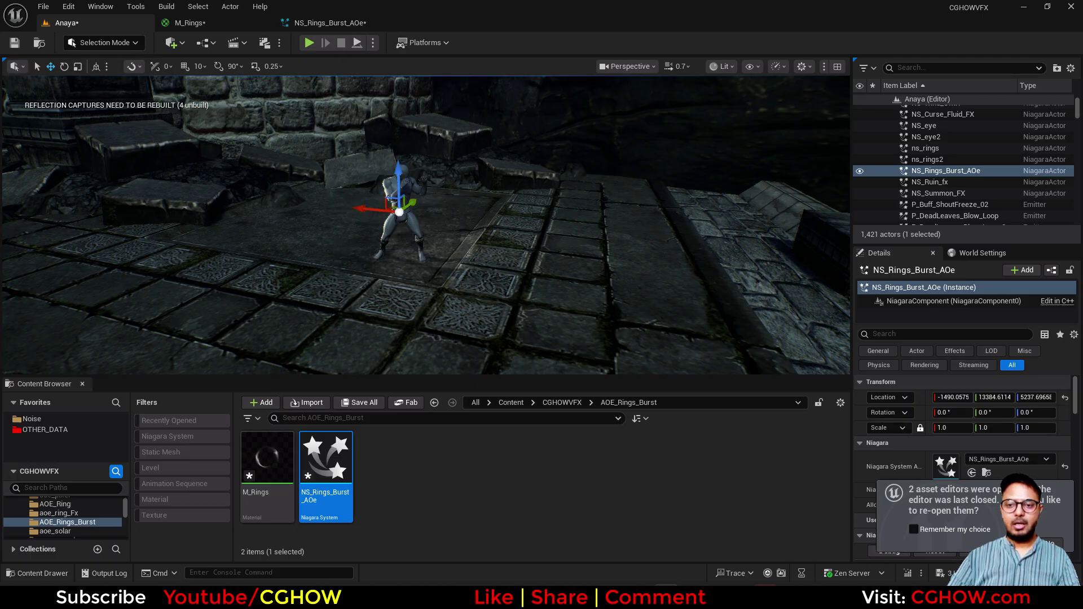
# Step: Set the Sprite Renderer's alignment to Custom Alignment and its facing mode to Custom Facing Vector
pyautogui.click(337, 23)
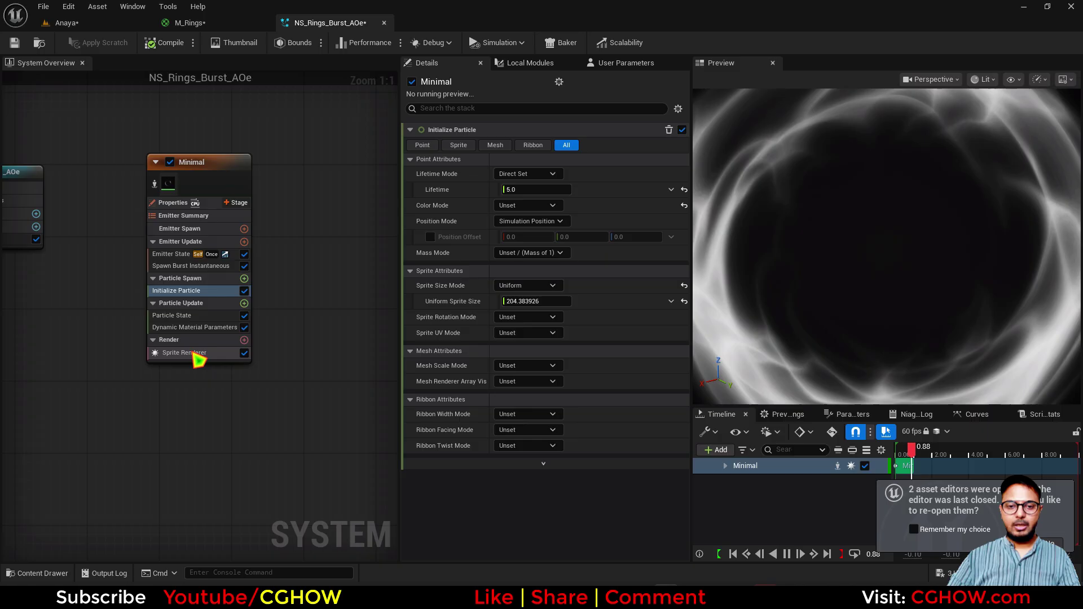
pyautogui.click(197, 353)
pyautogui.click(527, 219)
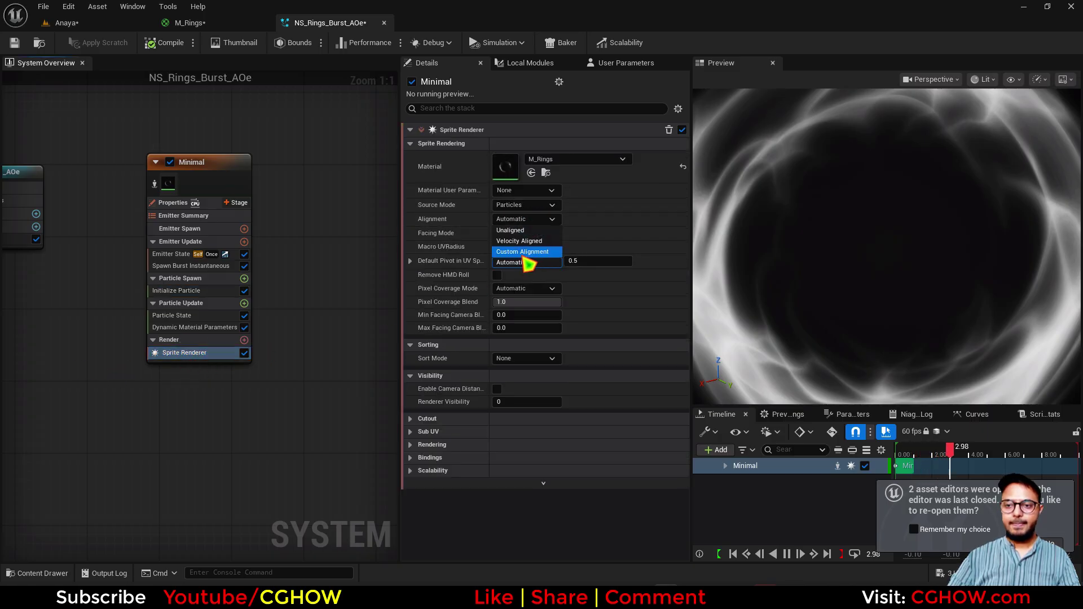
pyautogui.click(522, 251)
pyautogui.click(527, 233)
pyautogui.click(547, 273)
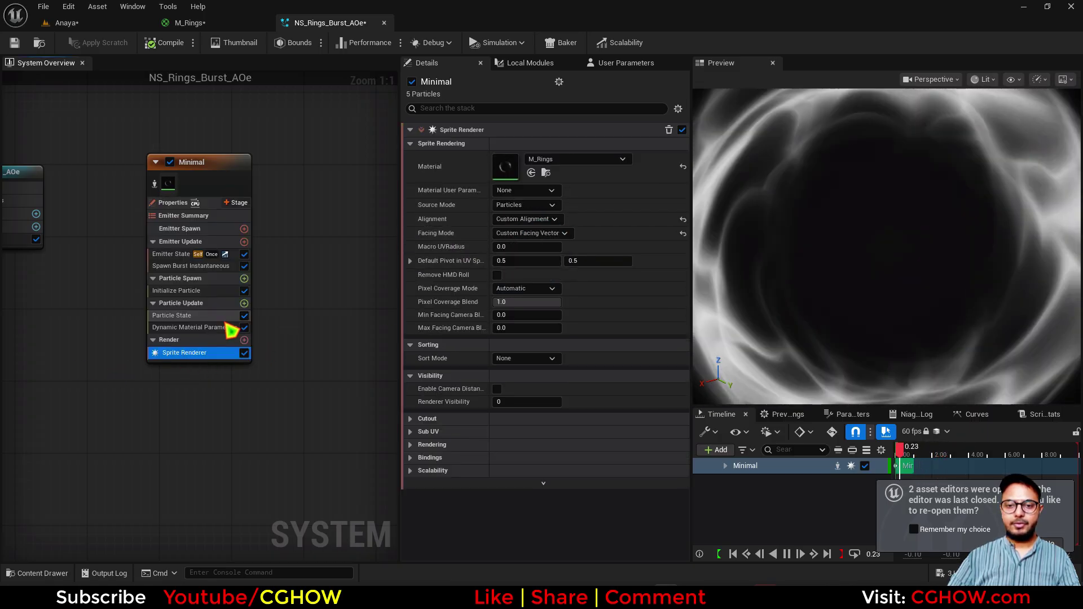
# Step: Add an Align Sprite to Mesh Orientation module to Particle Update and check the ring's orientation in the preview and level
pyautogui.click(244, 304)
pyautogui.write('ali')
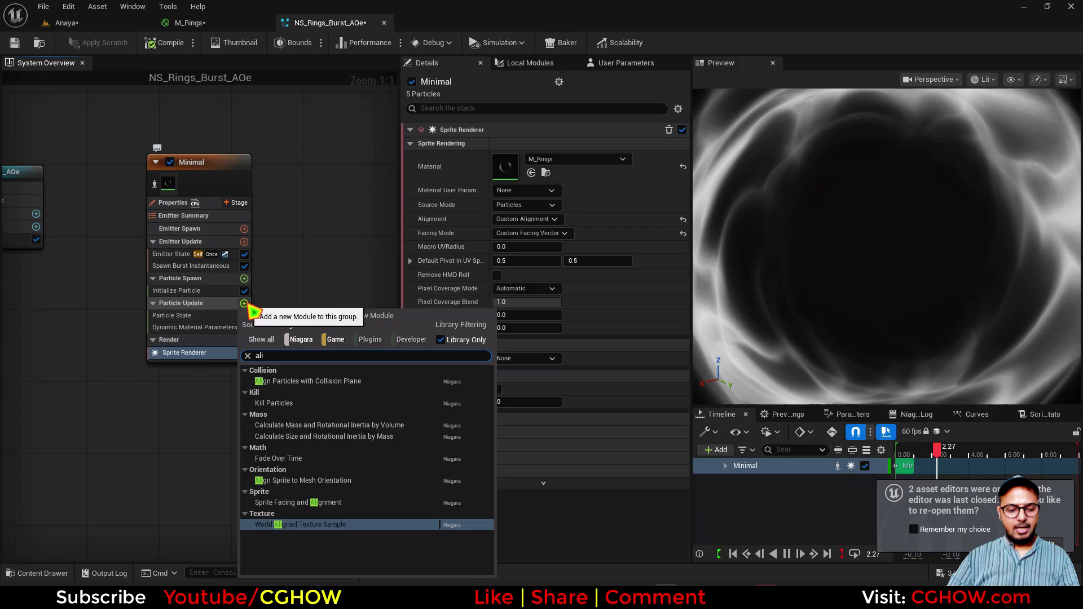
pyautogui.write('gn')
pyautogui.click(353, 405)
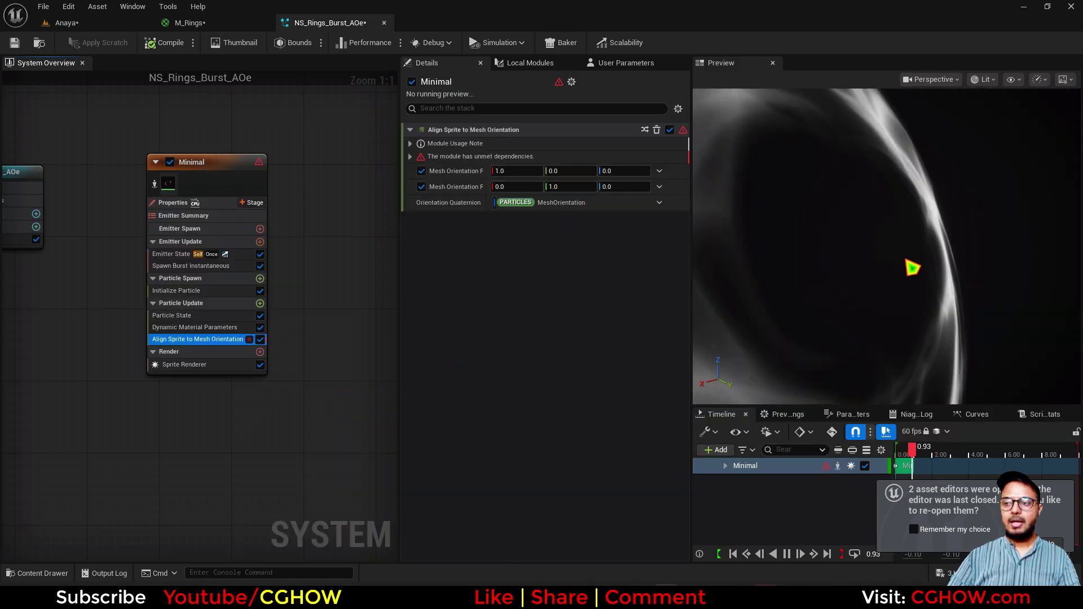
pyautogui.scroll(-6, 905, 259)
pyautogui.moveTo(906, 259); pyautogui.dragTo(852, 260)
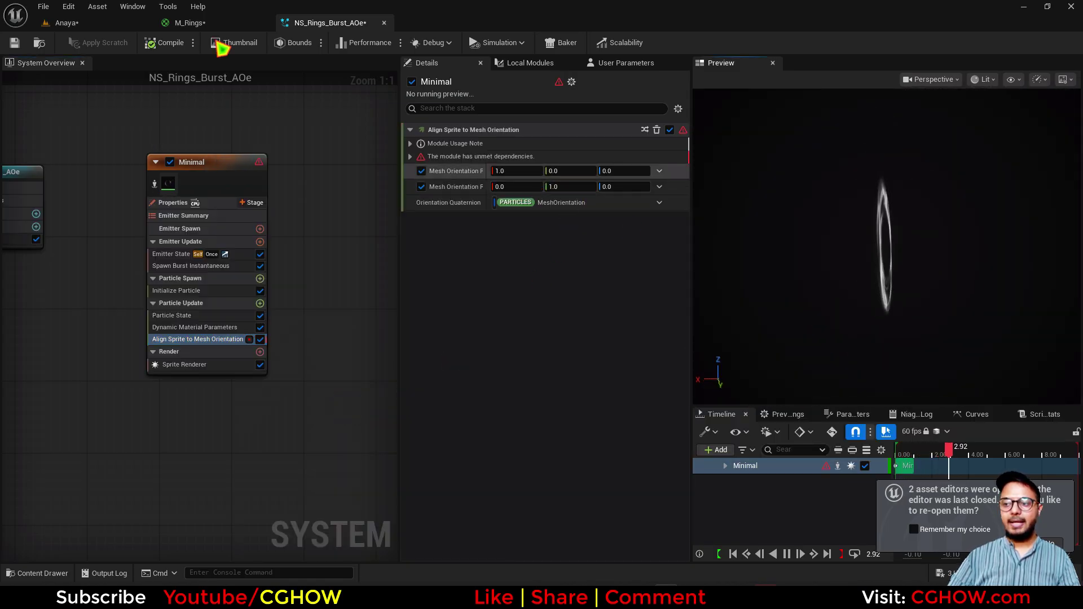
pyautogui.click(107, 23)
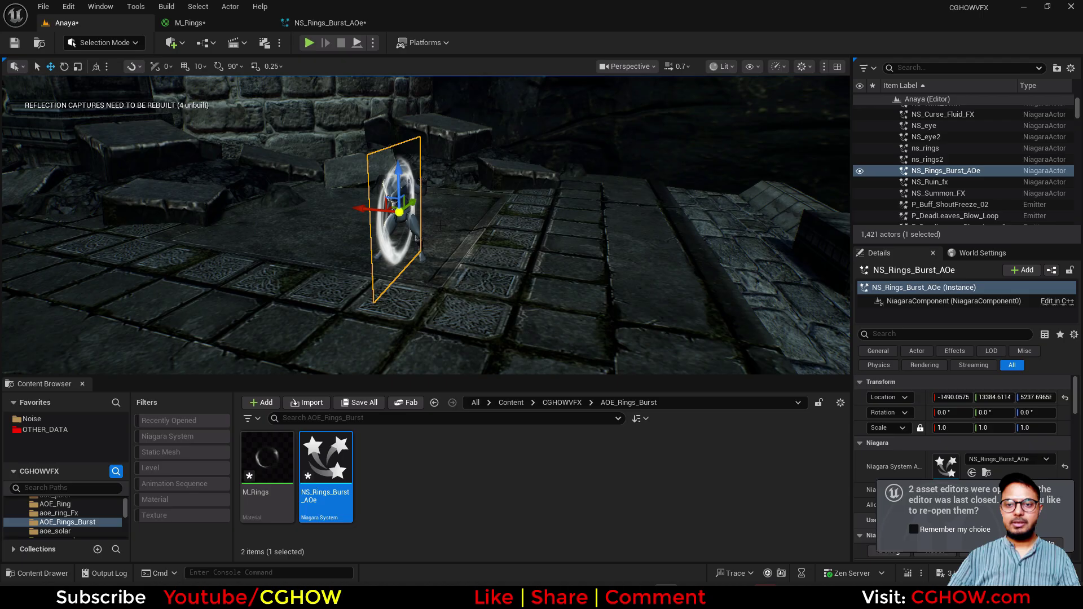
# Step: Set the first Mesh Orientation vector to 0, 0, 1 so the rings lie horizontally, and check the effect in the level
pyautogui.click(323, 30)
pyautogui.click(510, 171)
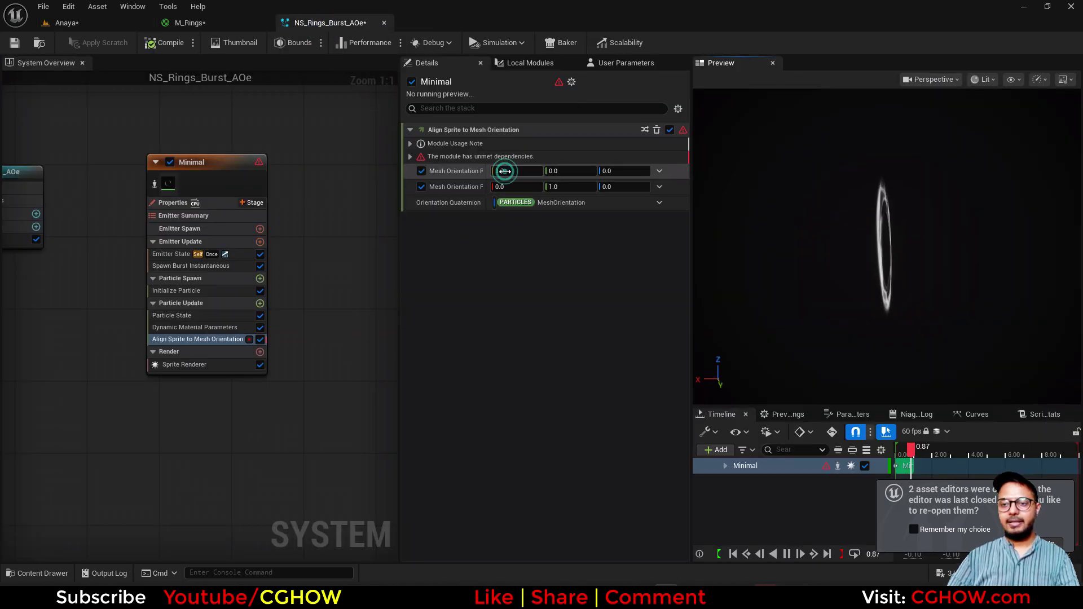
pyautogui.write('0')
pyautogui.press('Return')
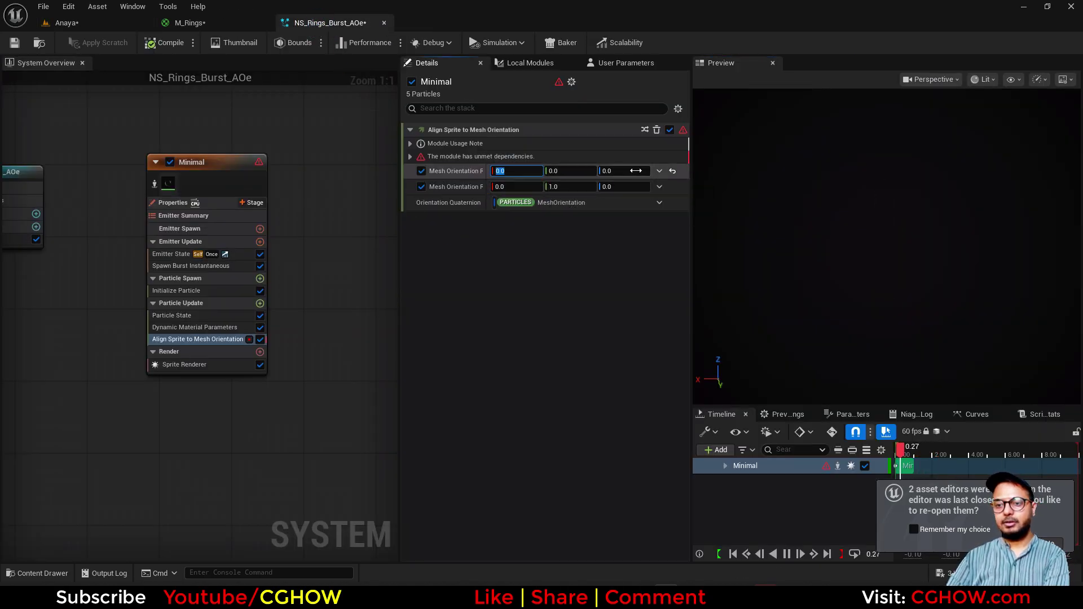
pyautogui.click(633, 178)
pyautogui.write('1')
pyautogui.press('Return')
pyautogui.click(112, 23)
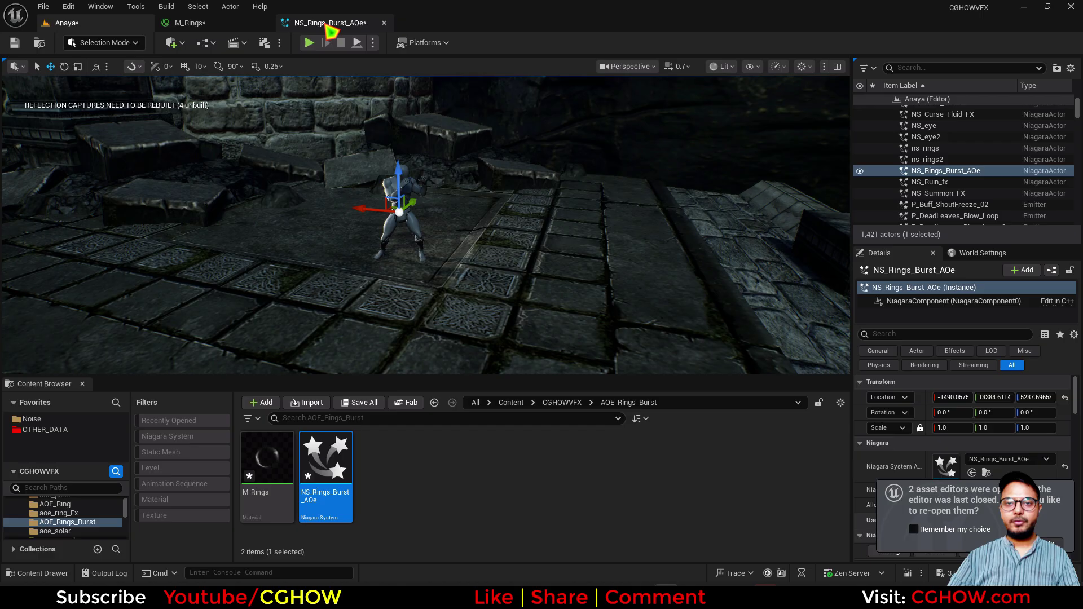
# Step: Add a Shape Location module to the emitter's Particle Spawn and set its shape primitive to Cylinder
pyautogui.click(330, 24)
pyautogui.click(198, 291)
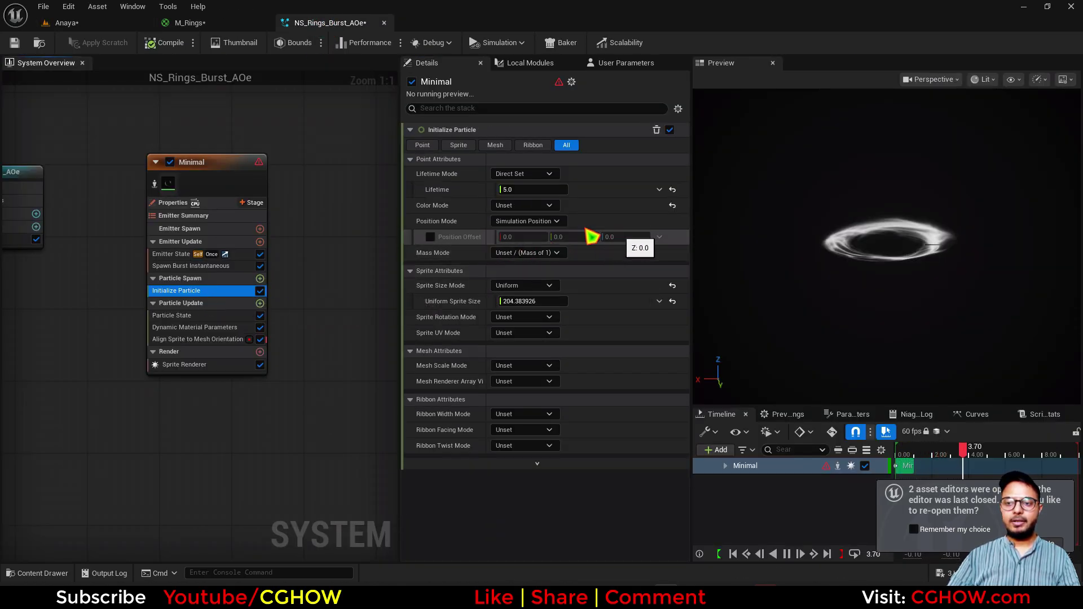
pyautogui.click(260, 279)
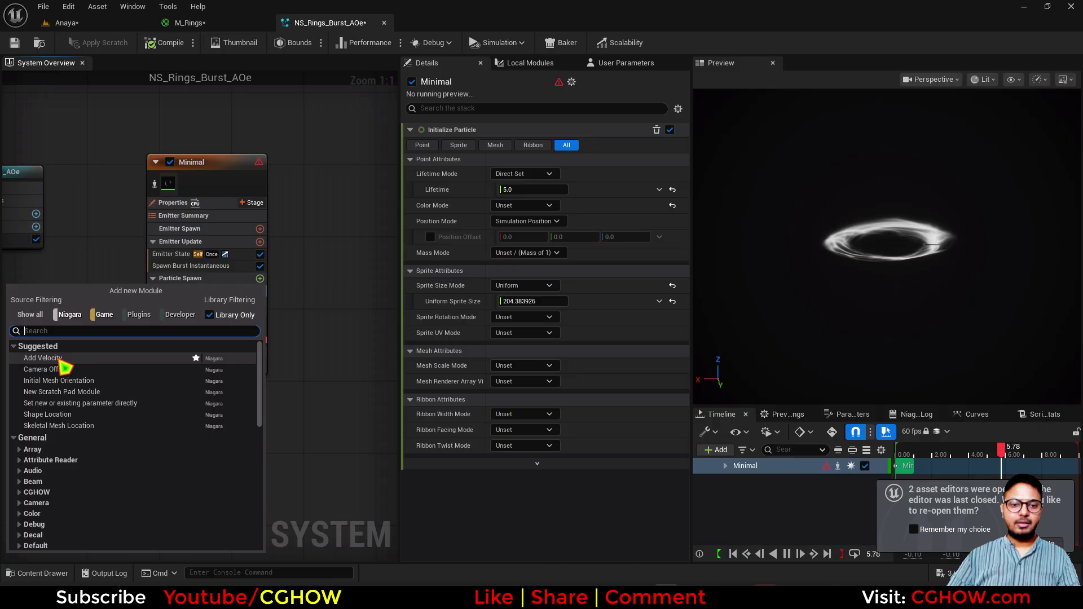
pyautogui.click(48, 414)
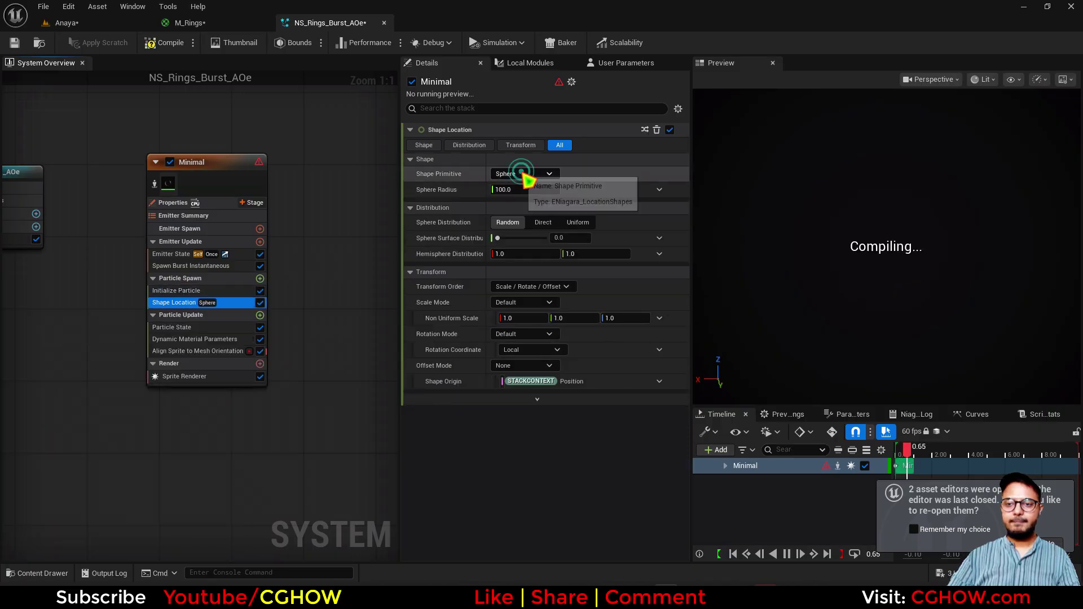
pyautogui.click(523, 173)
pyautogui.click(523, 204)
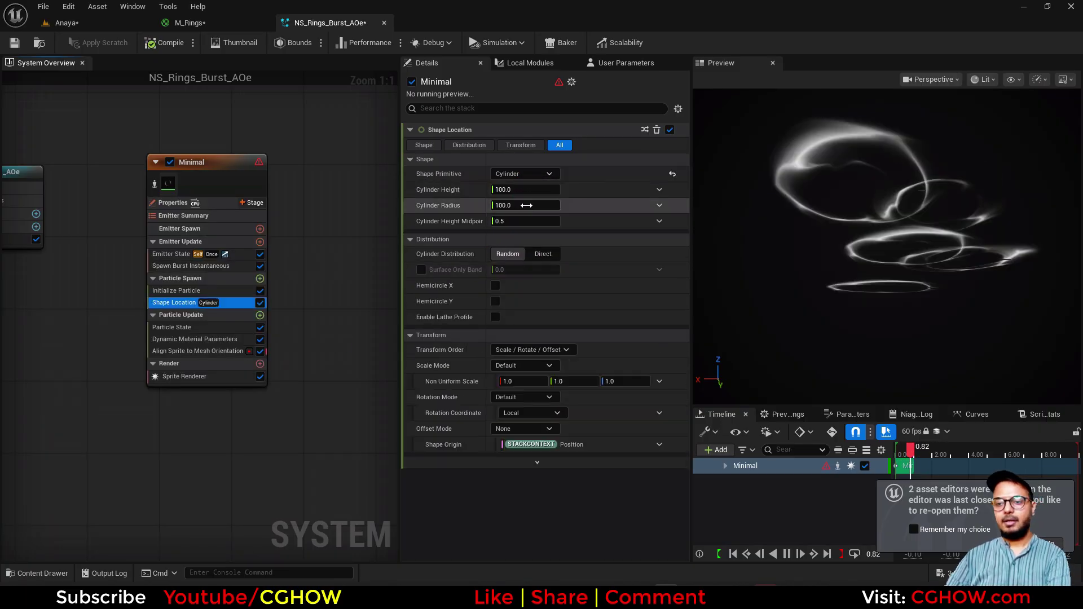
# Step: Set the Shape Location's cylinder radius to 0 and its cylinder height midpoint to 0
pyautogui.write('0')
pyautogui.press('Return')
pyautogui.click(533, 221)
pyautogui.write('0')
pyautogui.press('Return')
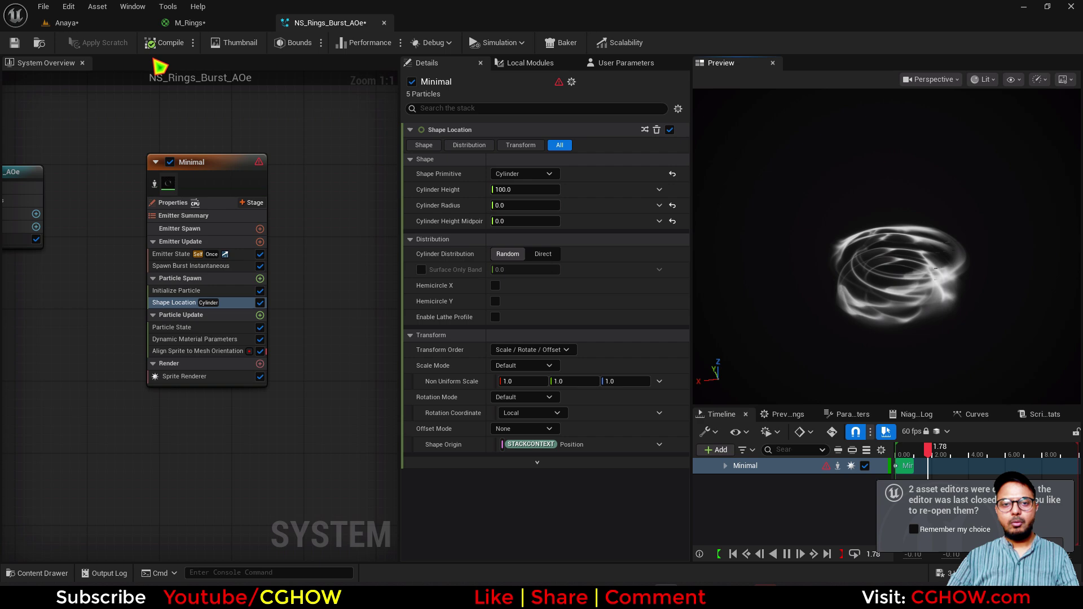
# Step: Lower the NS_Rings_Burst_AOe actor in the level to the character's feet and reset the effect to replay it
pyautogui.click(101, 24)
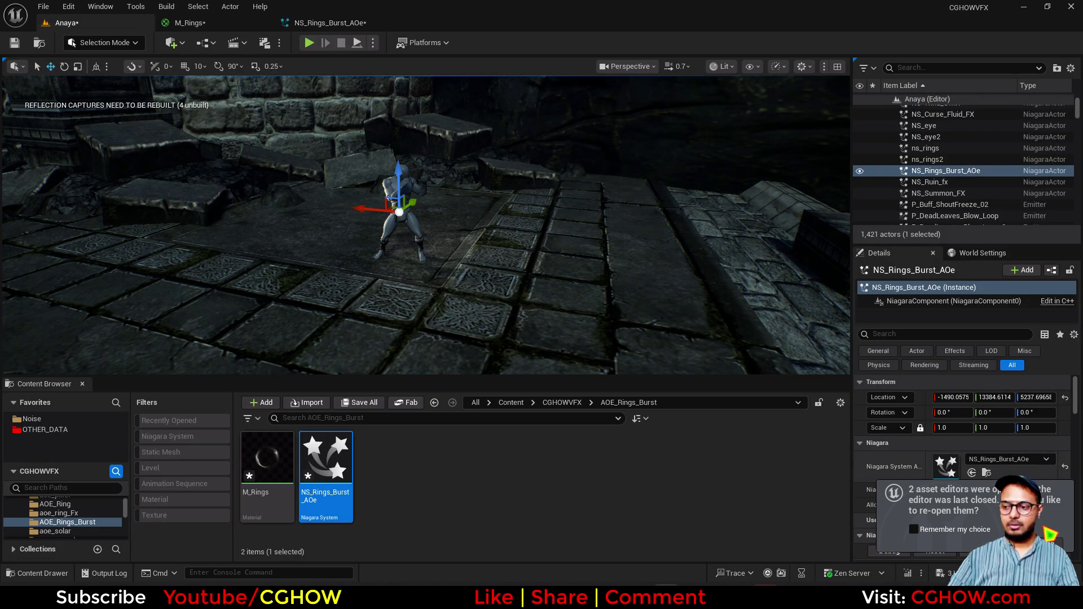
pyautogui.click(940, 554)
pyautogui.moveTo(398, 171); pyautogui.dragTo(405, 236)
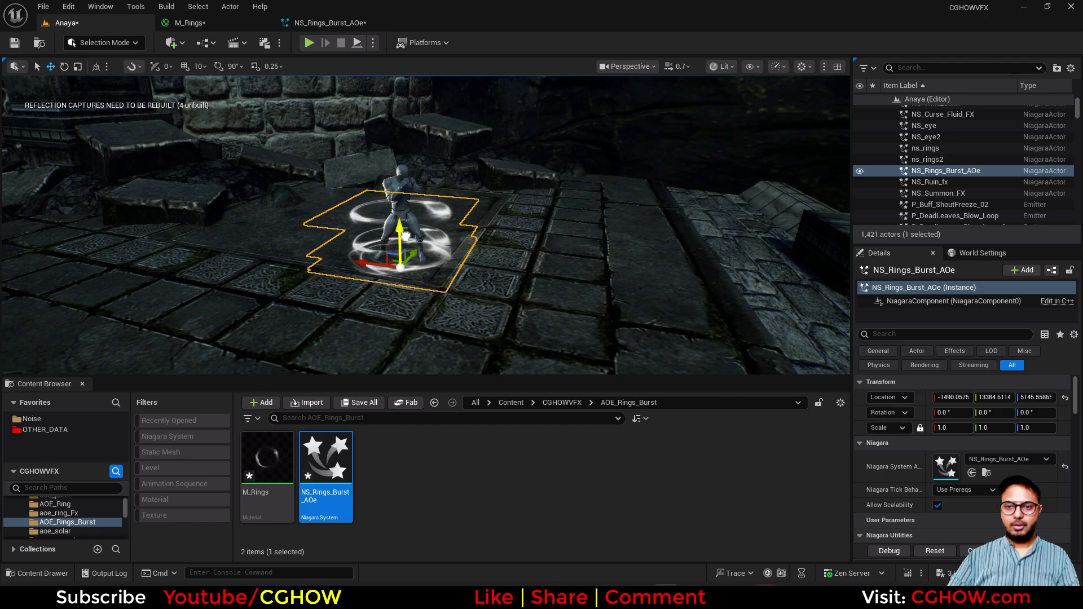
pyautogui.click(948, 551)
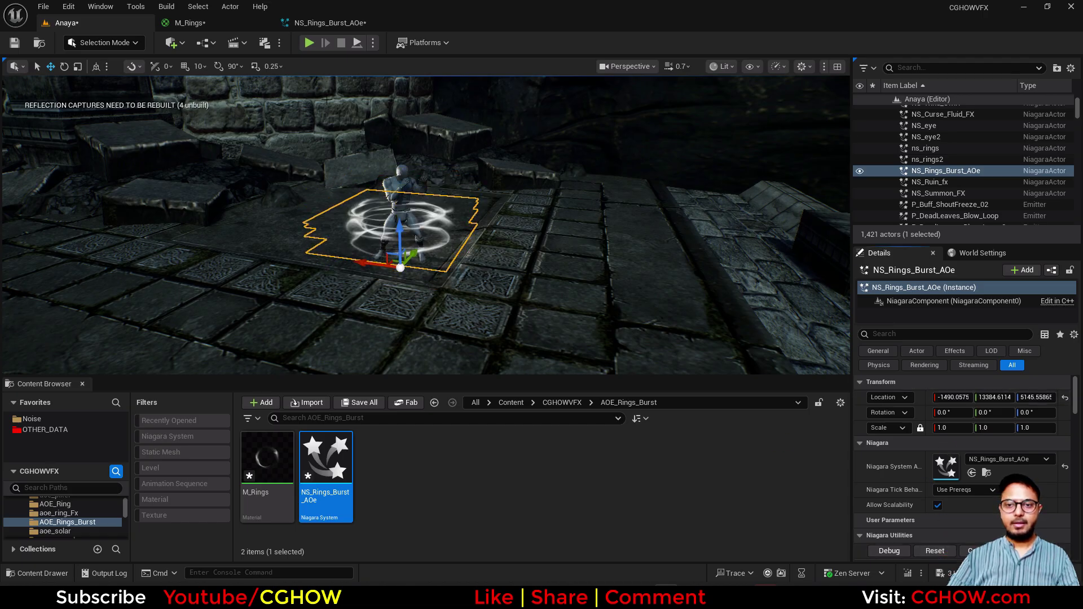
# Step: Add a Scale Sprite Size module to the emitter's Particle Update
pyautogui.click(321, 22)
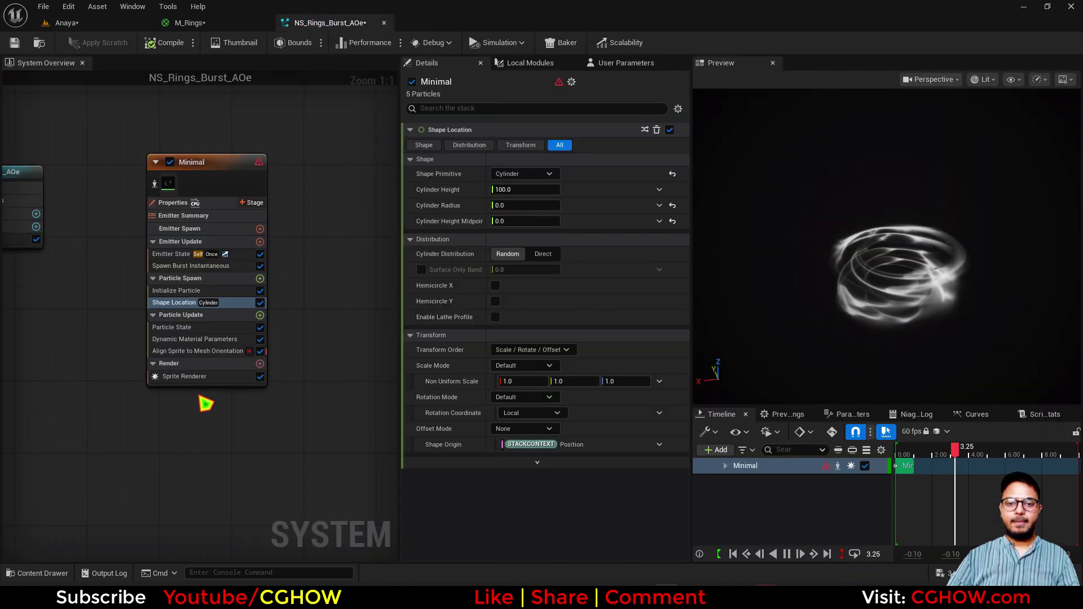
pyautogui.click(260, 315)
pyautogui.write('siz')
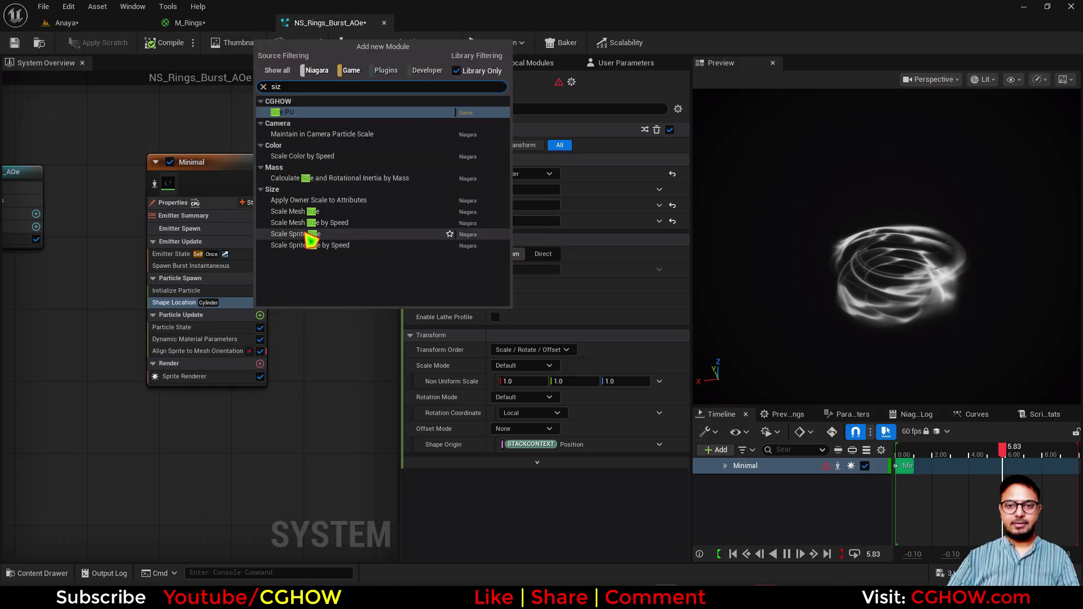
pyautogui.click(307, 235)
# Step: Give the uniform sprite size curve's first key a steeper smooth tangent so the rings grow fast and ease out
pyautogui.click(456, 239)
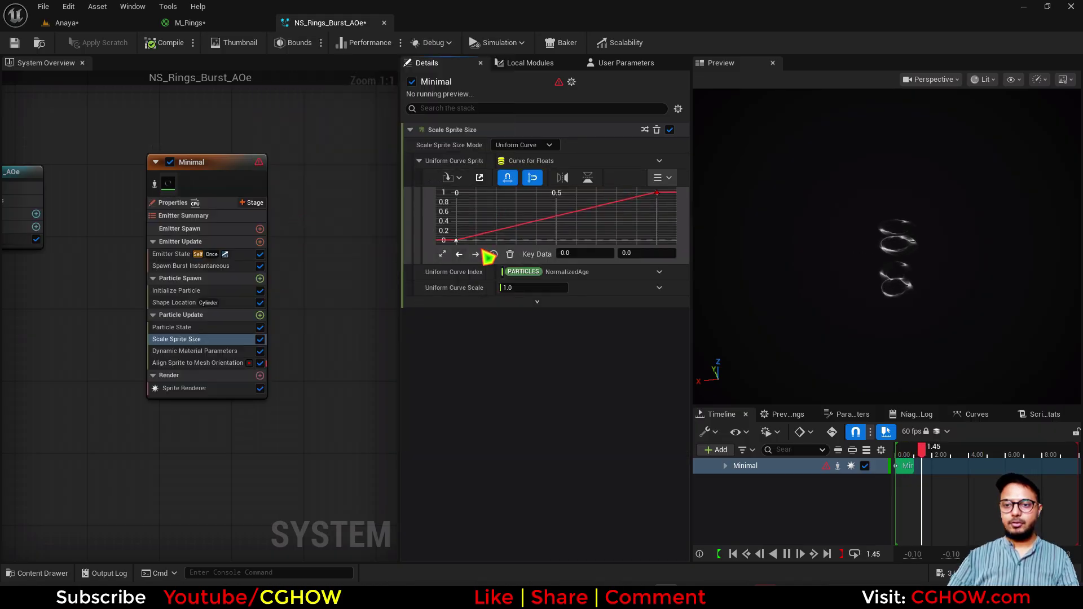
pyautogui.press('1')
pyautogui.moveTo(489, 241); pyautogui.dragTo(487, 224)
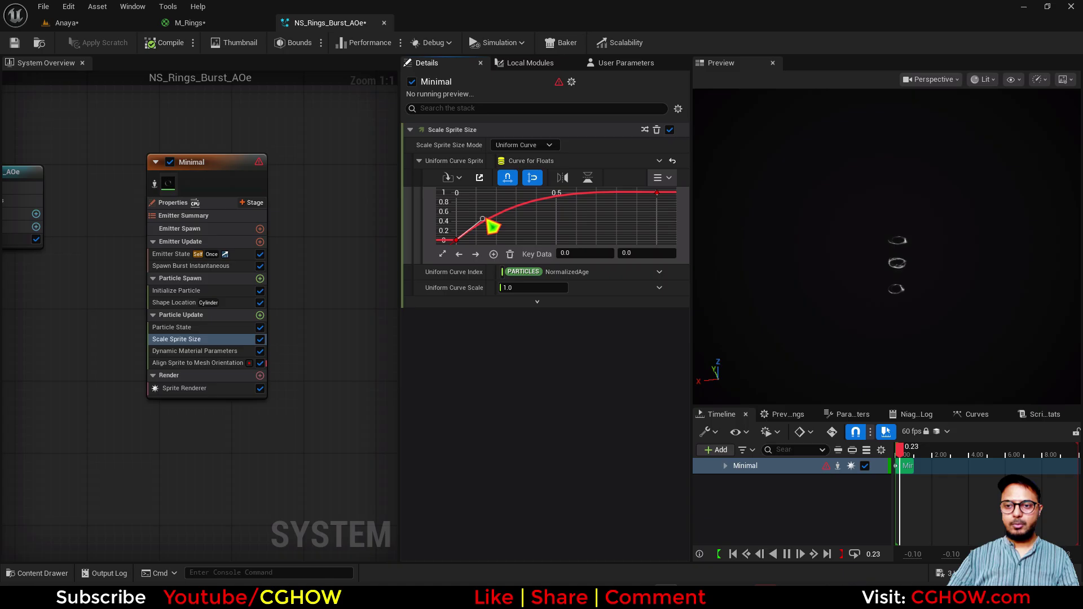
pyautogui.click(574, 255)
pyautogui.click(532, 234)
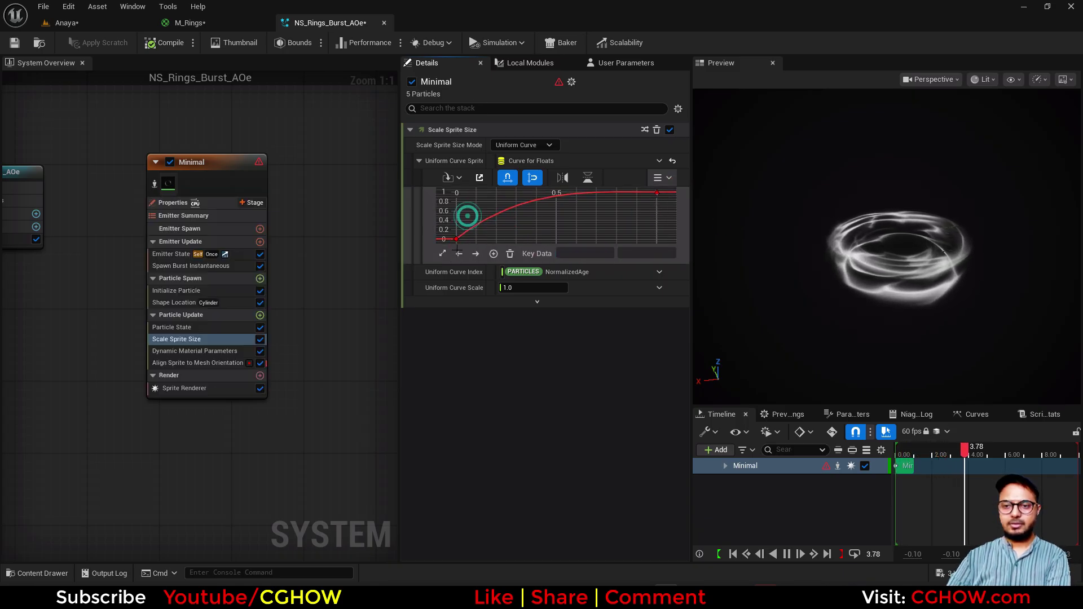
# Step: Reshape the start tangent of the uniform sprite size curve into a longer, gentler ease
pyautogui.moveTo(467, 215); pyautogui.dragTo(486, 225)
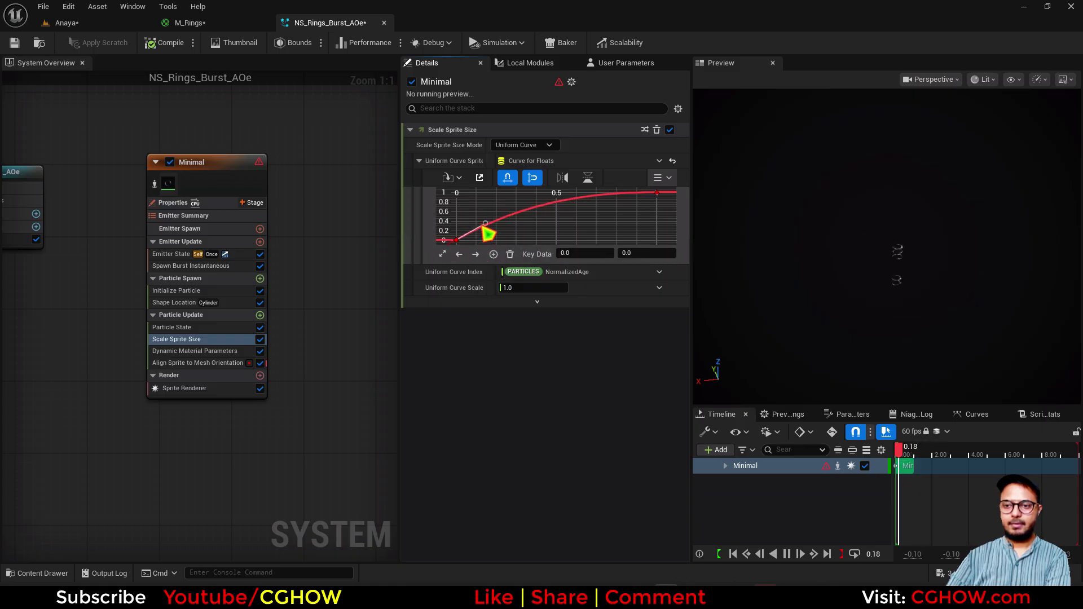
# Step: Set Initialize Particle's lifetime mode to Random, with a minimum of 0.4 and a maximum of 0.6
pyautogui.click(179, 291)
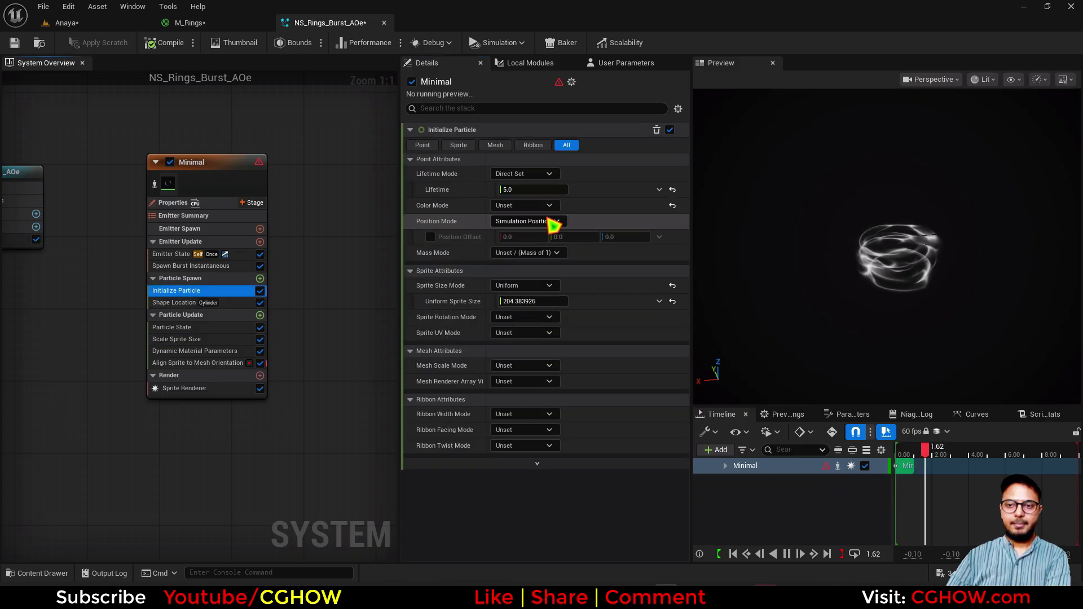
pyautogui.click(531, 175)
pyautogui.click(513, 197)
pyautogui.click(518, 206)
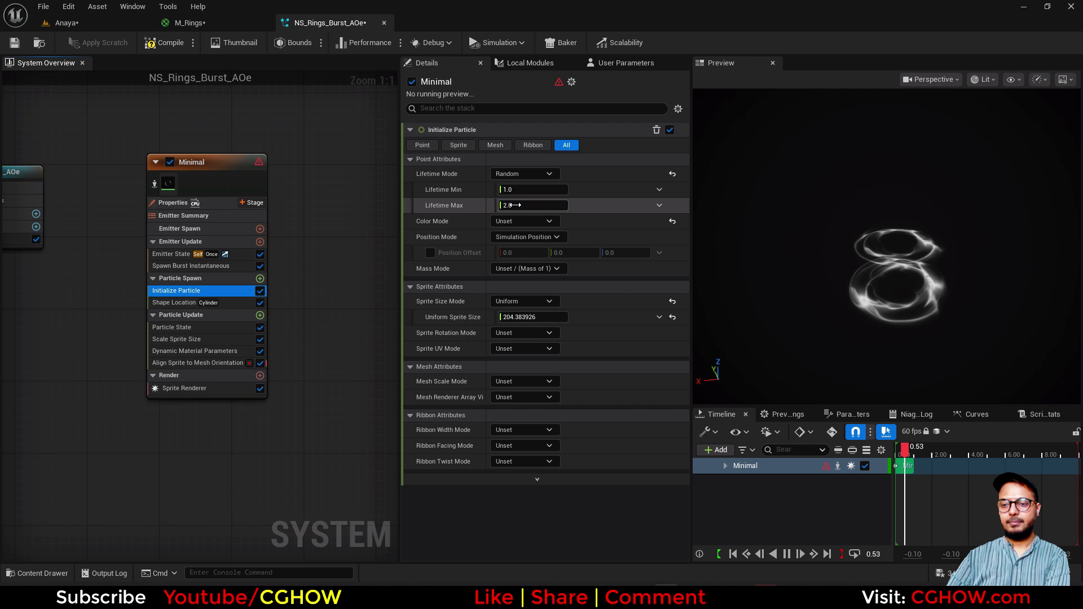
pyautogui.write('.6')
pyautogui.click(519, 191)
pyautogui.write('.4')
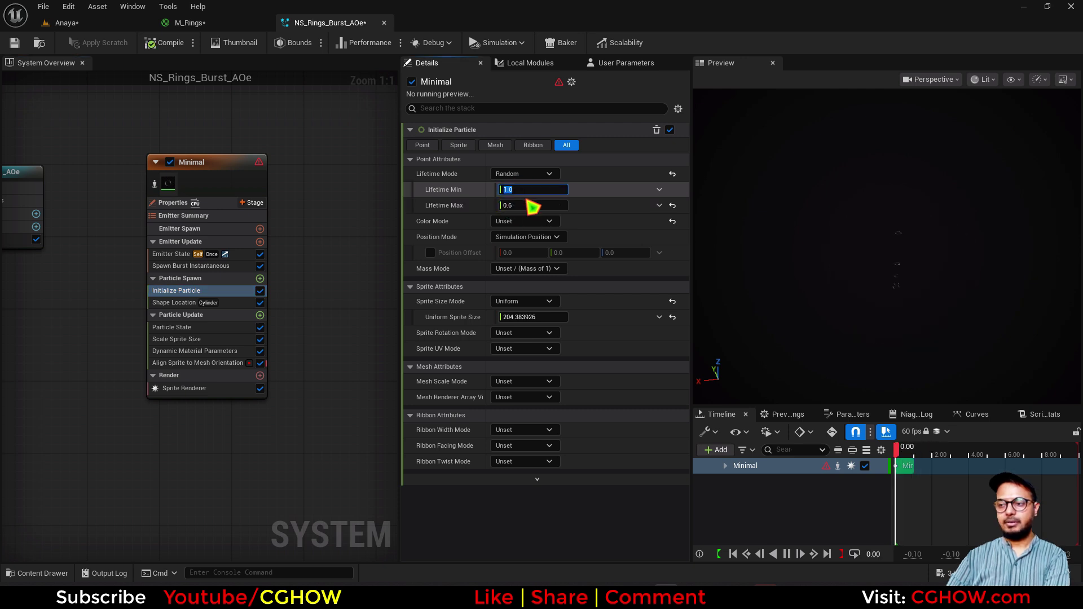
pyautogui.press('Return')
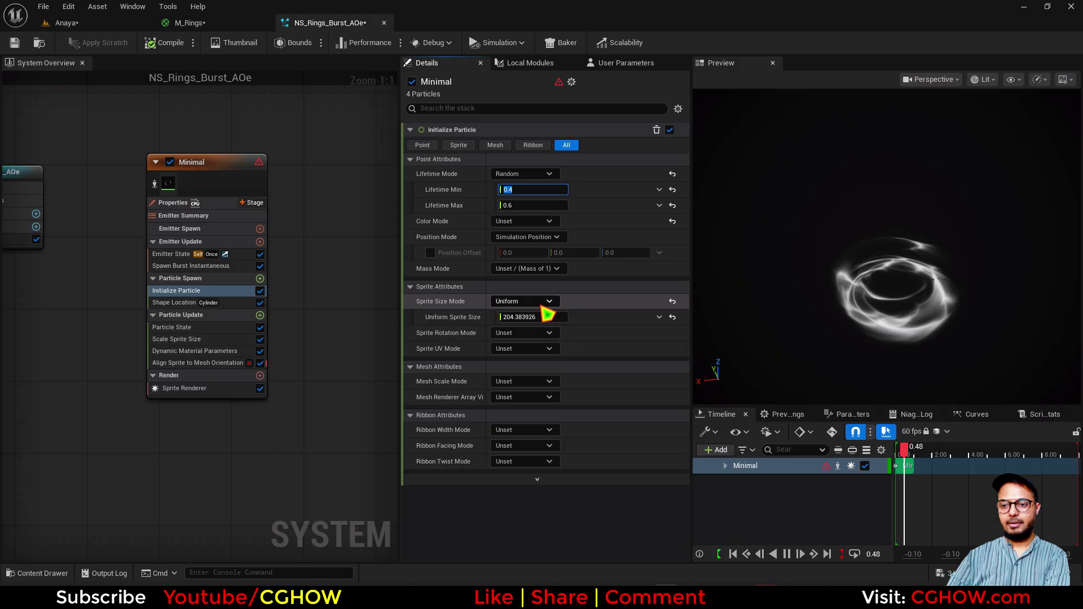
# Step: Switch the sprite size mode to Random Uniform, with a minimum of 200 and a maximum of 400
pyautogui.click(542, 302)
pyautogui.click(531, 344)
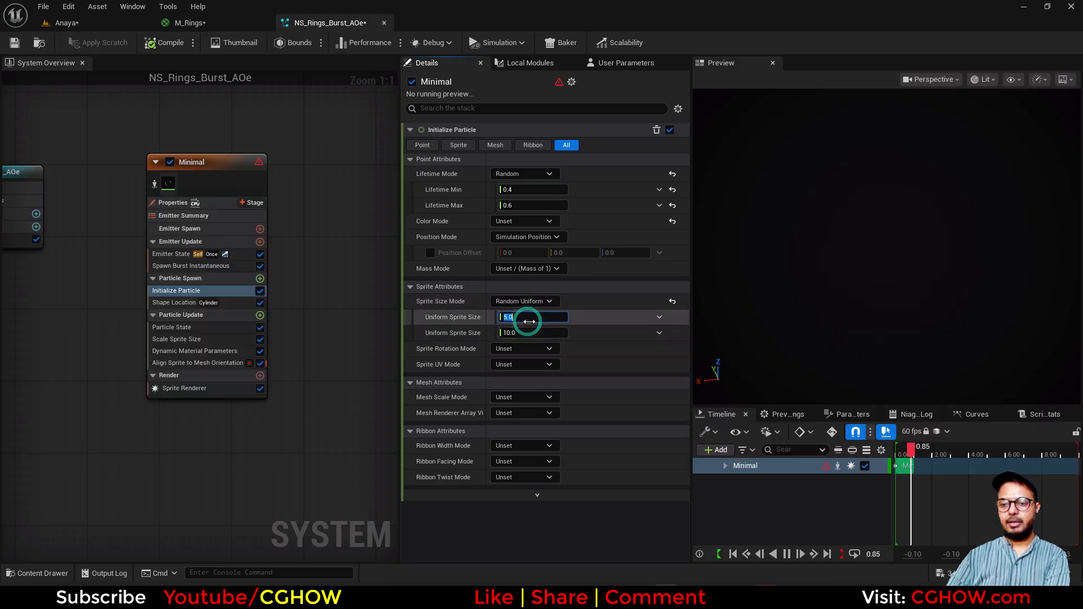
pyautogui.write('200')
pyautogui.click(524, 332)
pyautogui.write('400')
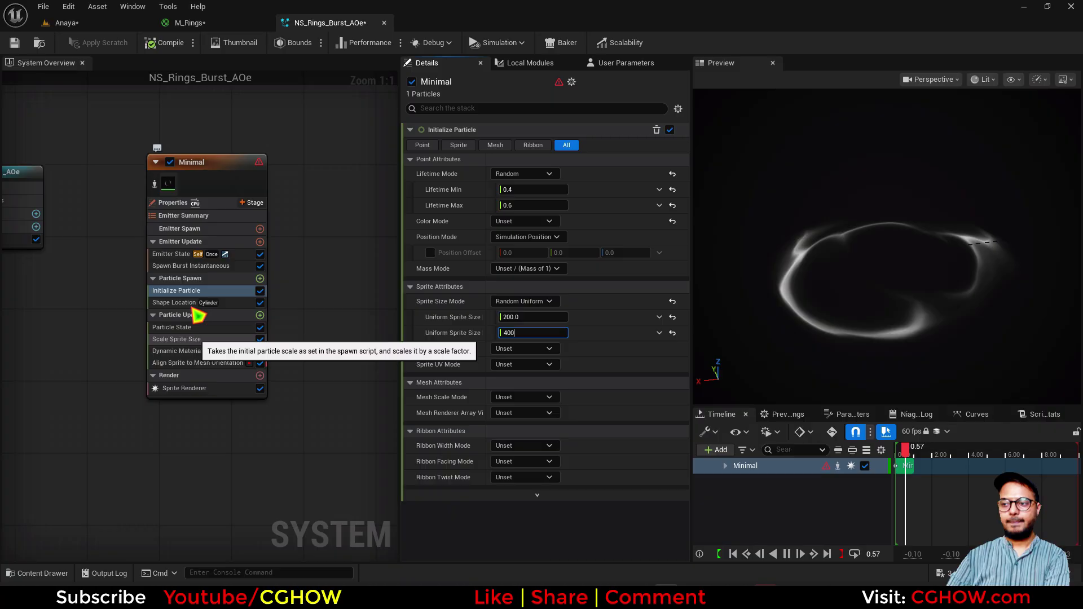
# Step: Replay the effect in the level and examine the rings in the Niagara preview with the timeline held at about 0.37 seconds
pyautogui.click(93, 24)
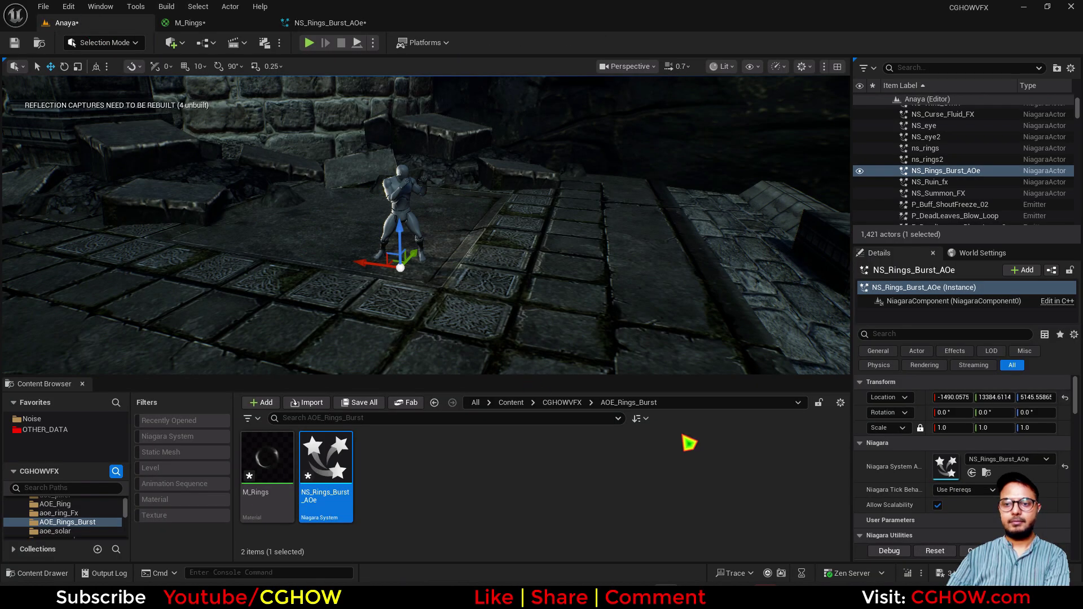
pyautogui.click(947, 553)
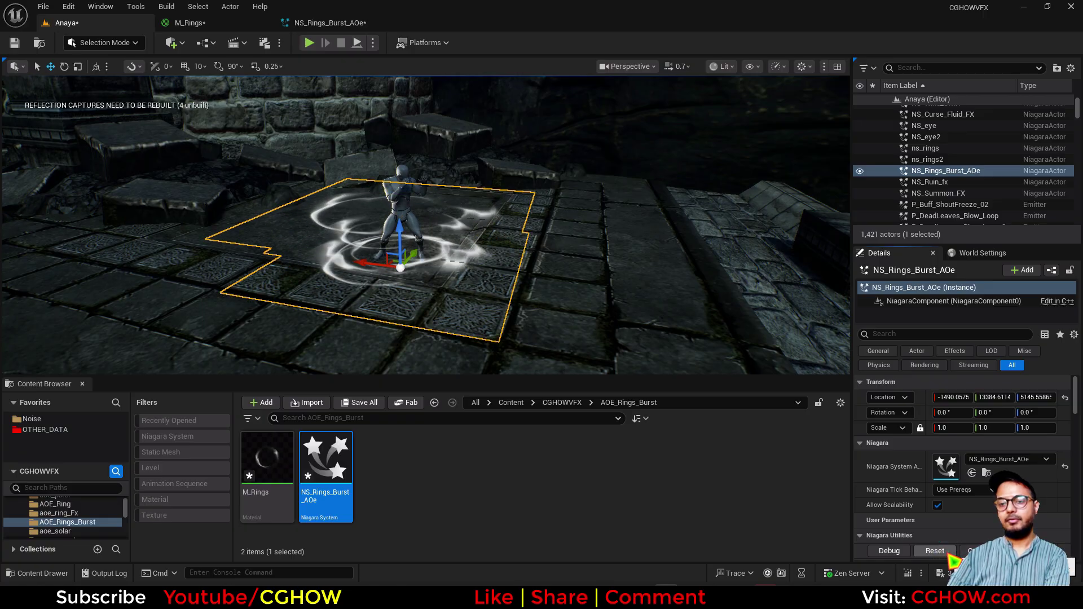
pyautogui.click(347, 26)
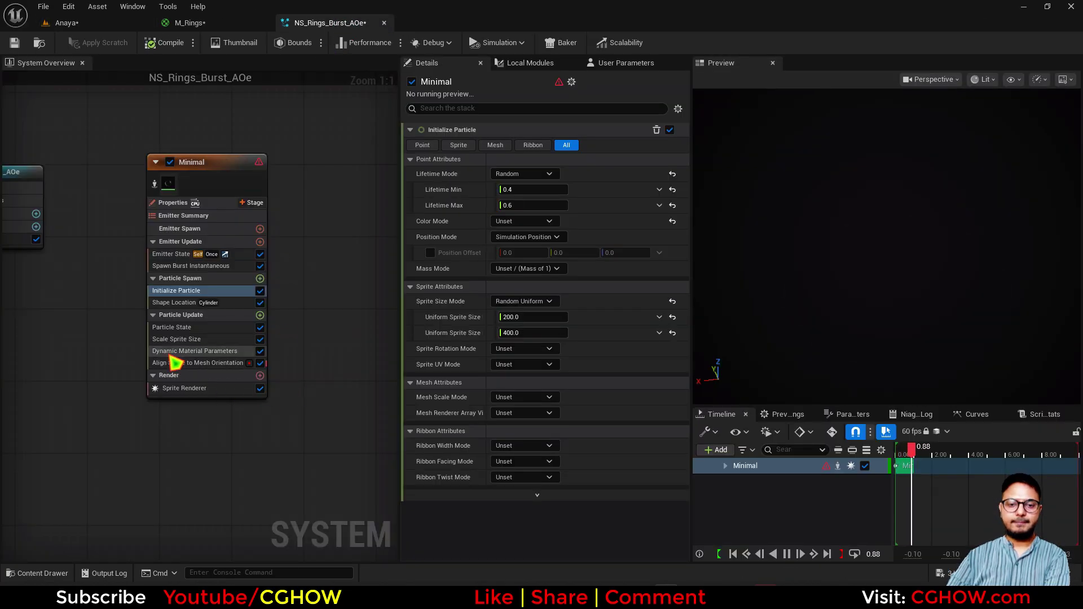
pyautogui.click(197, 351)
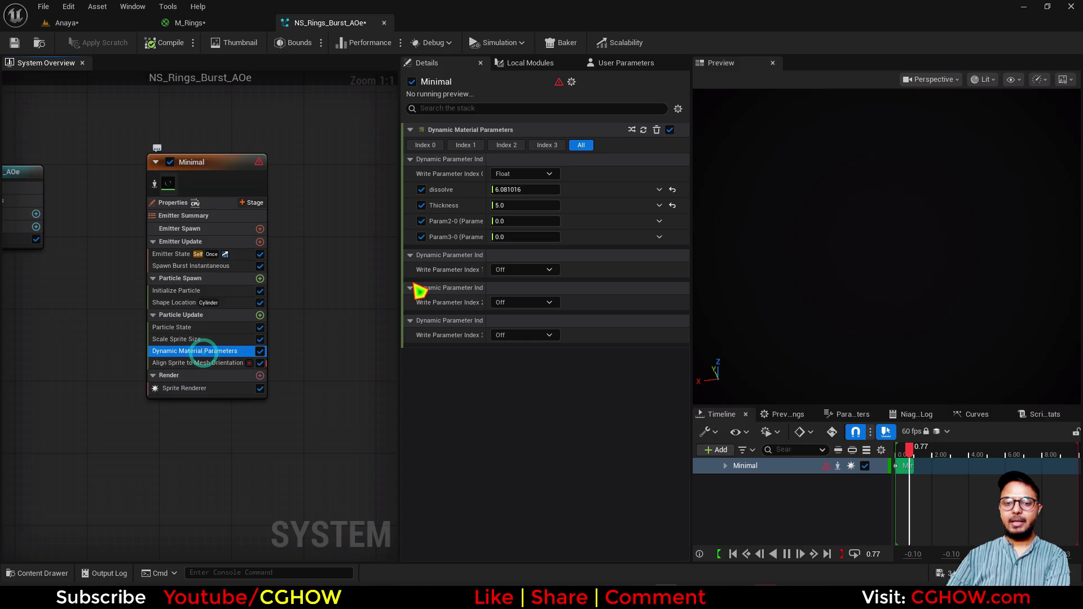
pyautogui.moveTo(923, 452); pyautogui.dragTo(908, 454)
pyautogui.moveTo(951, 314); pyautogui.dragTo(987, 258)
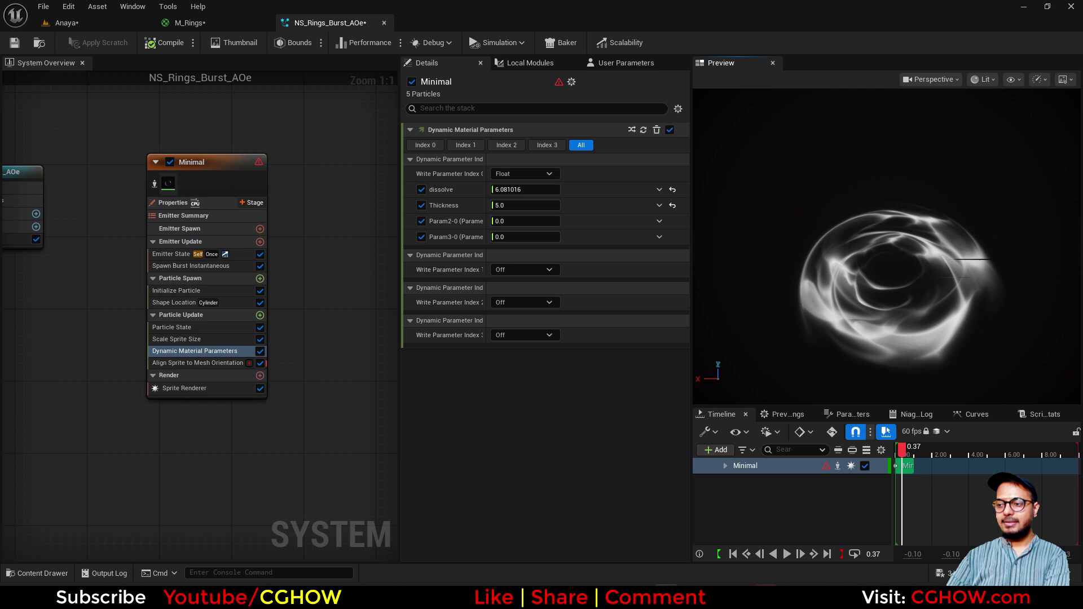
pyautogui.moveTo(988, 259); pyautogui.dragTo(990, 254, button='right')
pyautogui.moveTo(990, 257); pyautogui.dragTo(924, 259, button='middle')
pyautogui.moveTo(924, 259); pyautogui.dragTo(909, 258)
# Step: In M_Rings, set the Texture Sample's MipValueMode to MipLevel (absolute, 0 is full resolution) and save the material
pyautogui.click(212, 23)
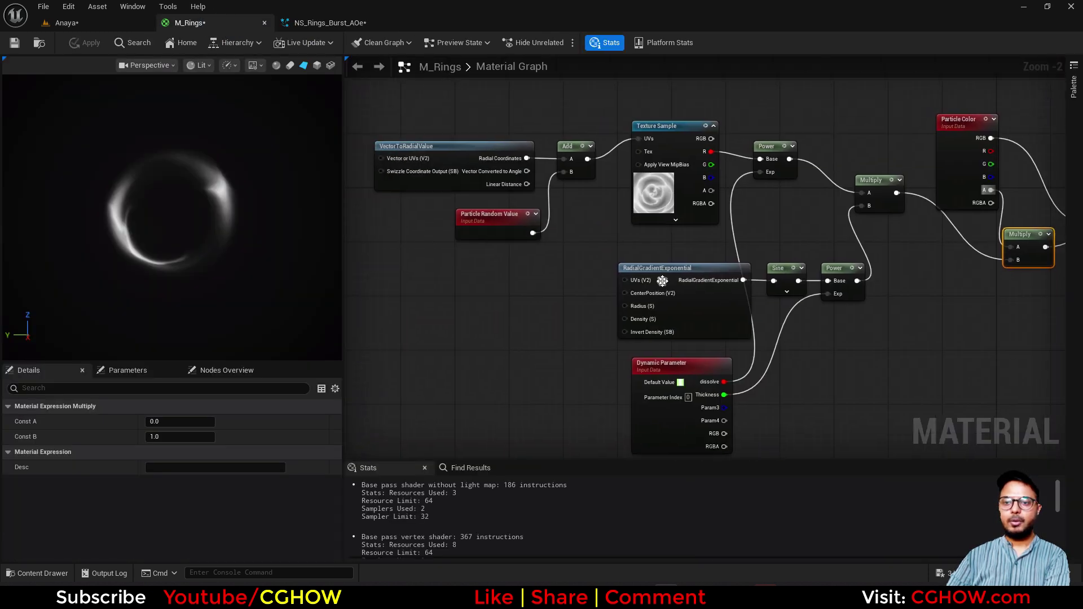
pyautogui.click(643, 186)
pyautogui.click(190, 421)
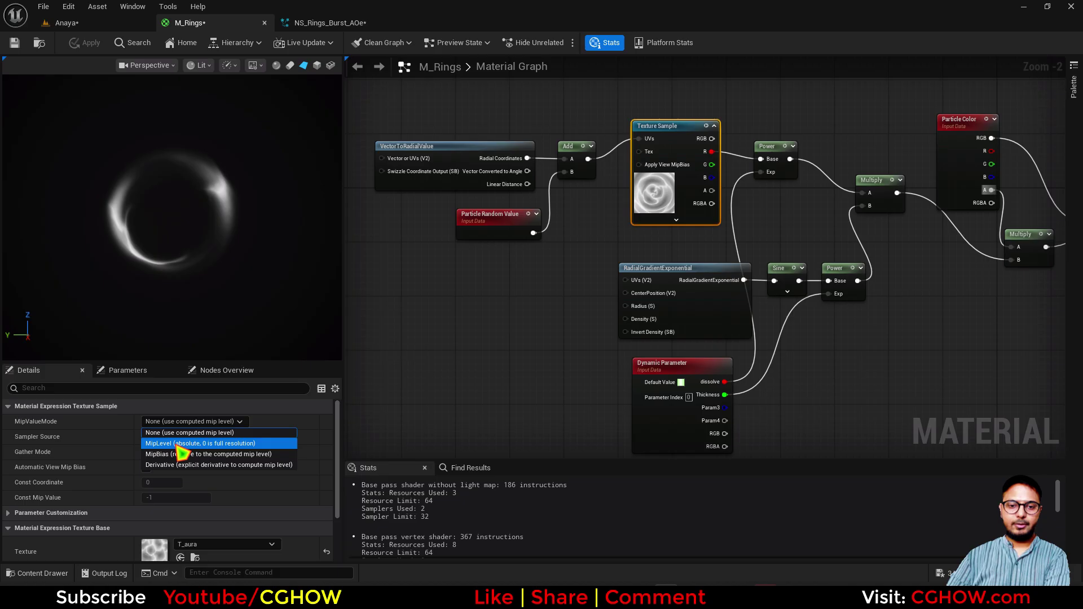
pyautogui.click(175, 444)
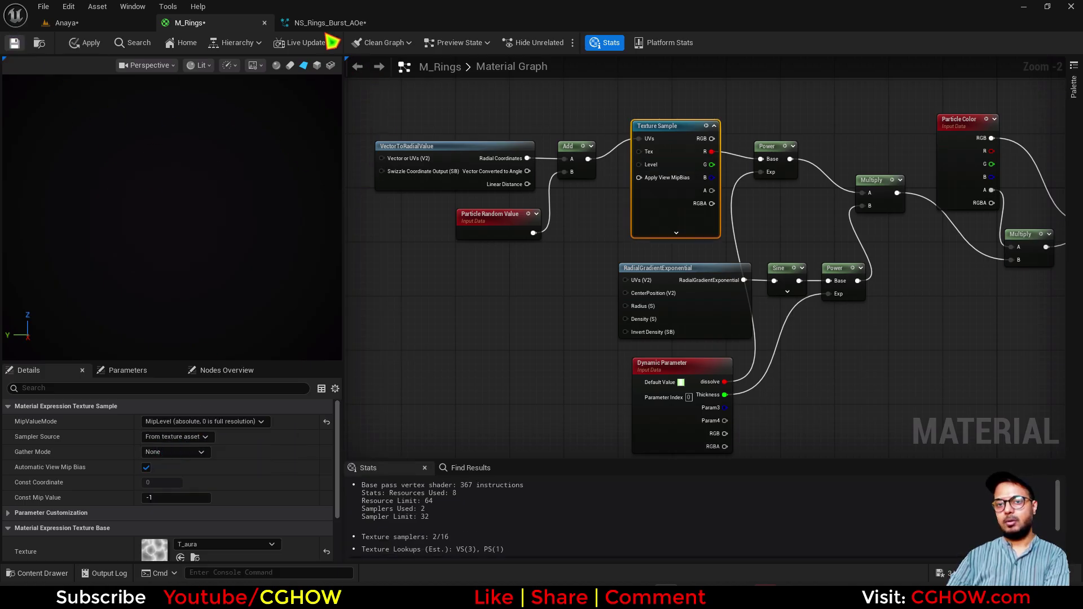
pyautogui.hotkey('ctrl', 's')
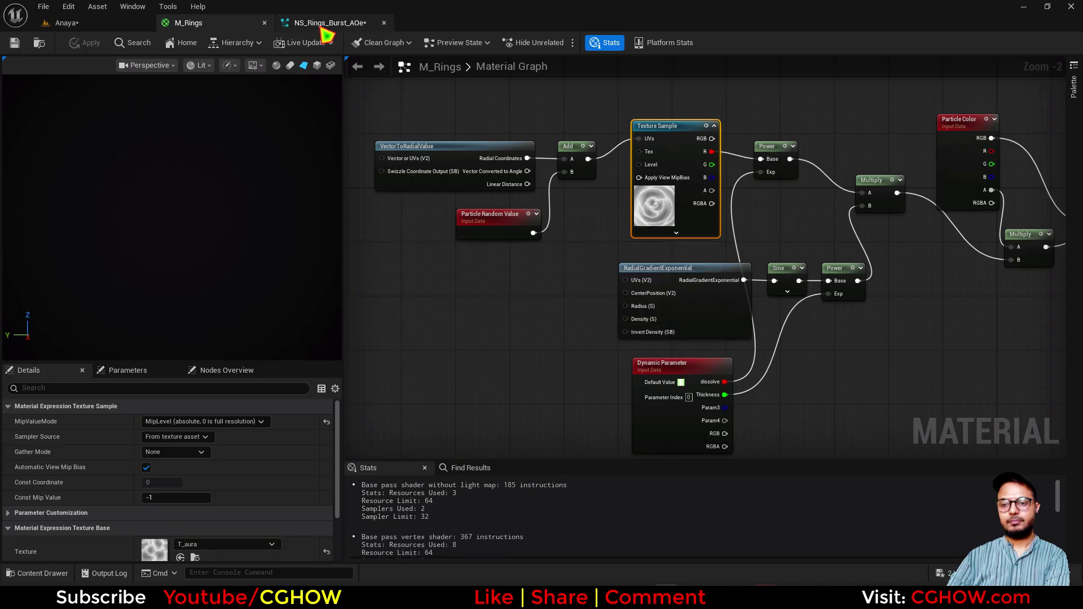
# Step: Try a dissolve value of about 58 in Dynamic Material Parameters and replace it with a Float from Curve input
pyautogui.click(323, 24)
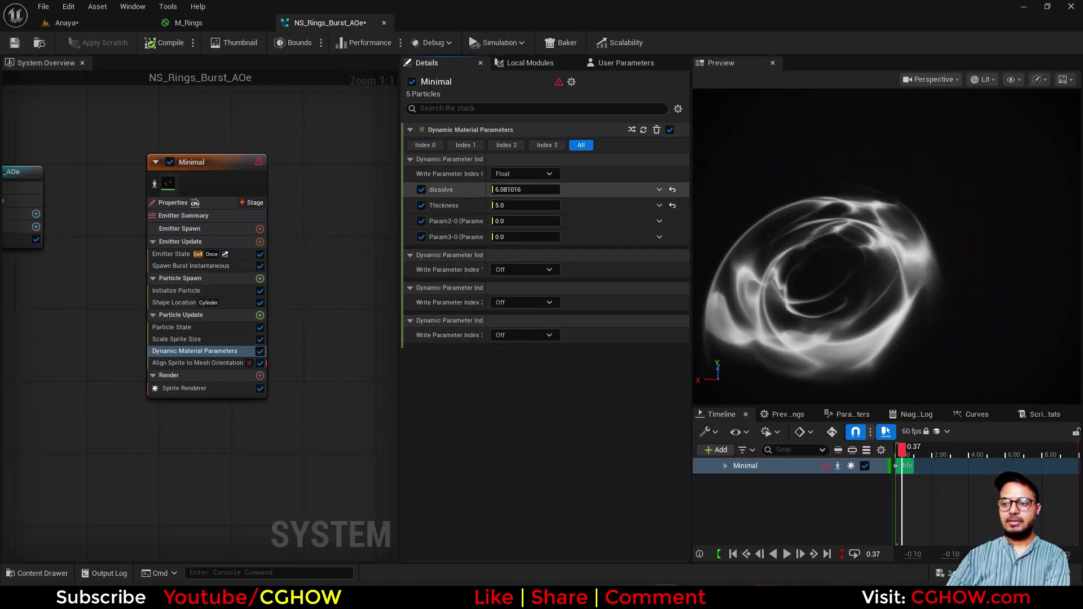
pyautogui.moveTo(525, 189); pyautogui.dragTo(596, 189)
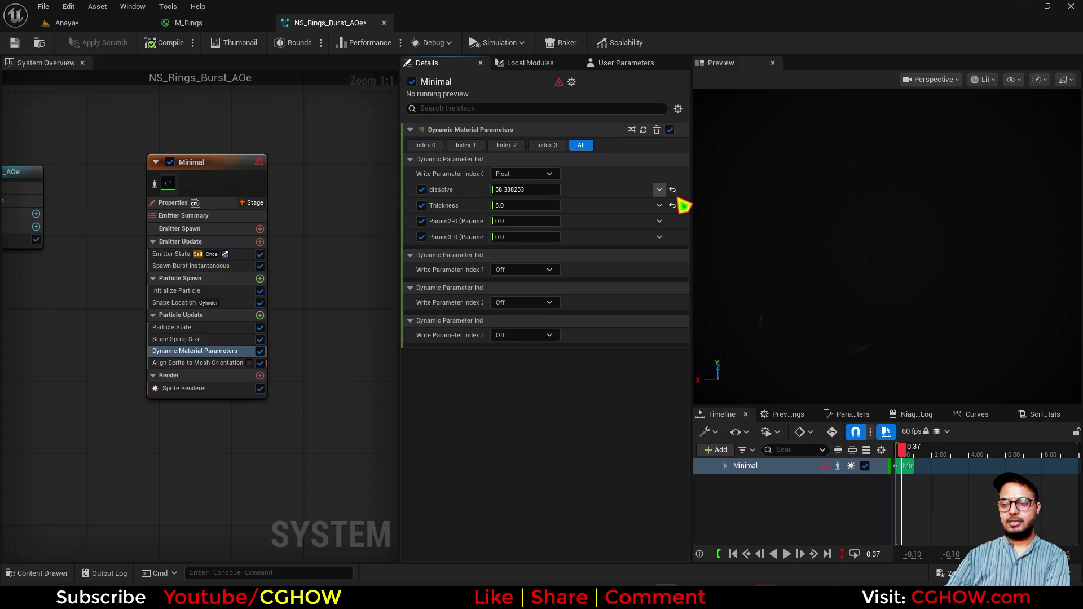
pyautogui.click(659, 189)
pyautogui.click(500, 267)
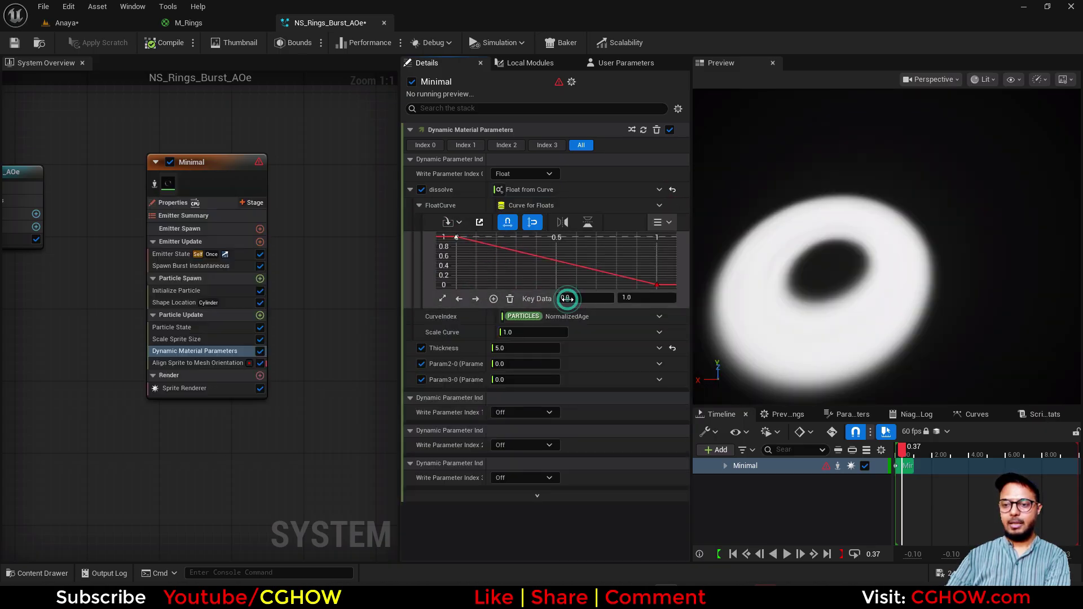
# Step: Set the dissolve curve to rise smoothly from 5 at time 0.3 to 50 at time 1
pyautogui.write('0.3')
pyautogui.press('Return')
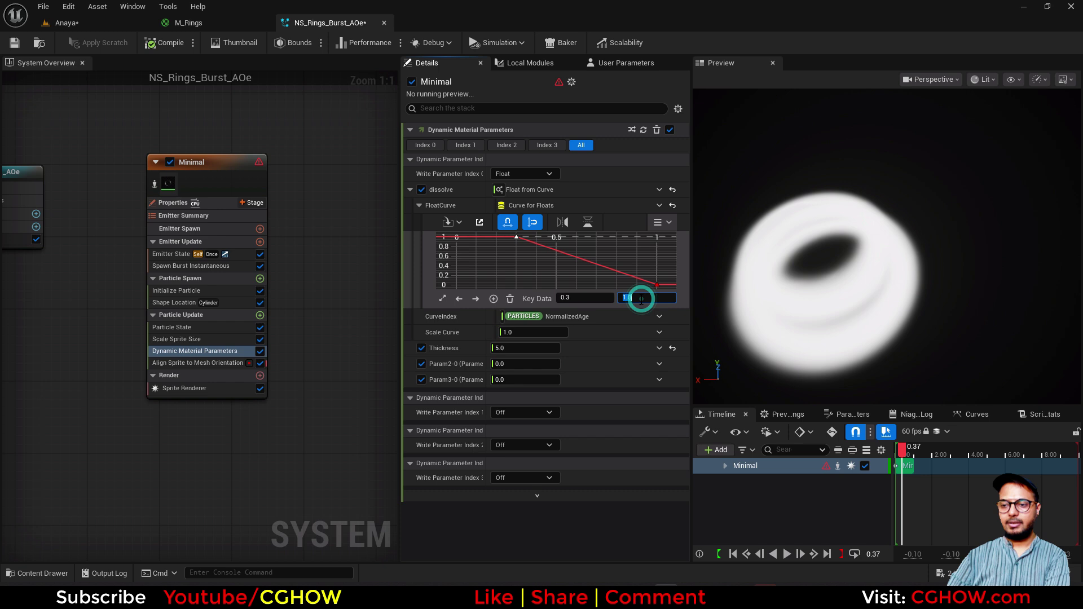
pyautogui.write('5')
pyautogui.press('Return')
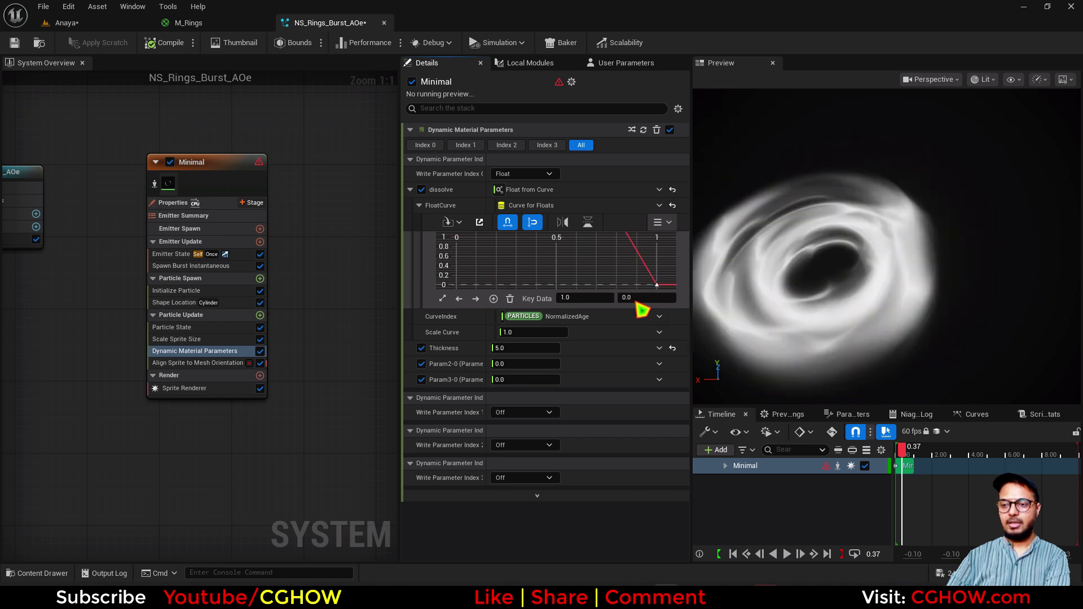
pyautogui.write('0')
pyautogui.press('Return')
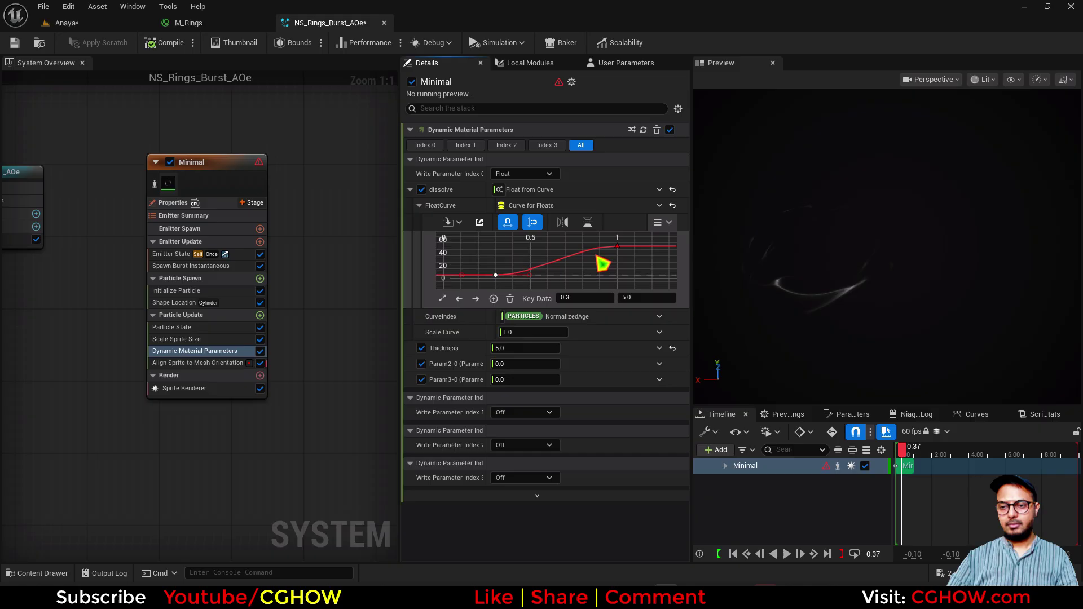
# Step: Reset the NS_Rings_Burst_AOe actor in the level to check the dissolve animation around the character
pyautogui.click(93, 24)
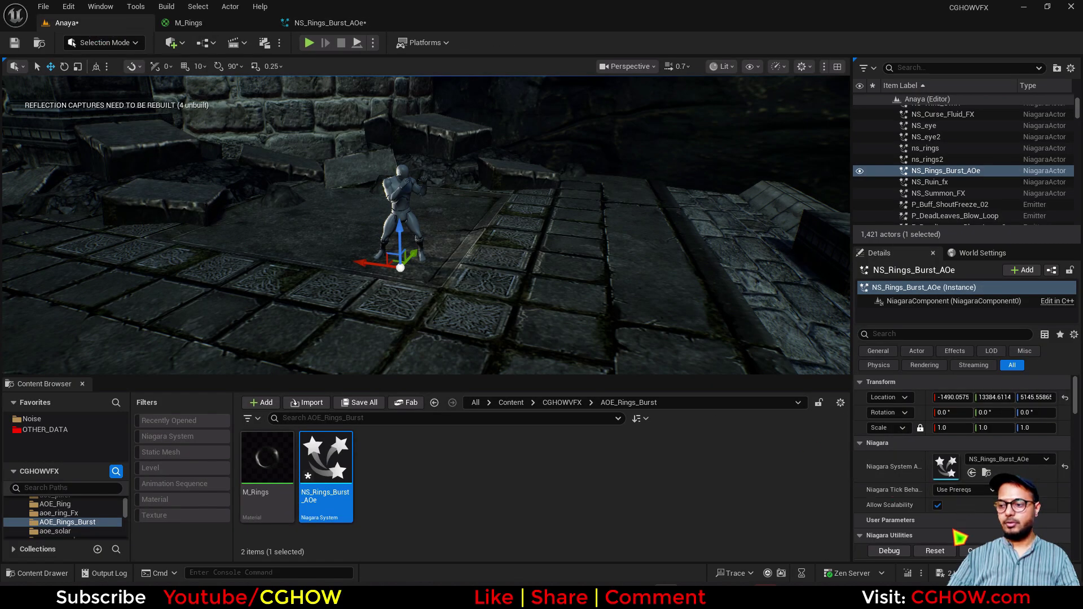
pyautogui.click(935, 551)
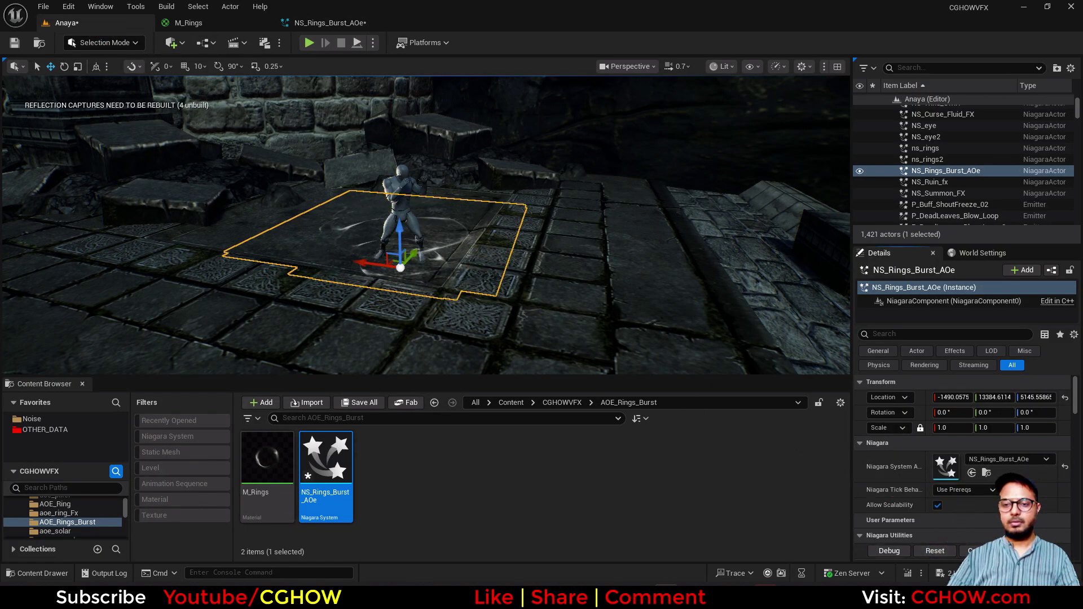
pyautogui.moveTo(426, 225); pyautogui.dragTo(399, 234, button='right')
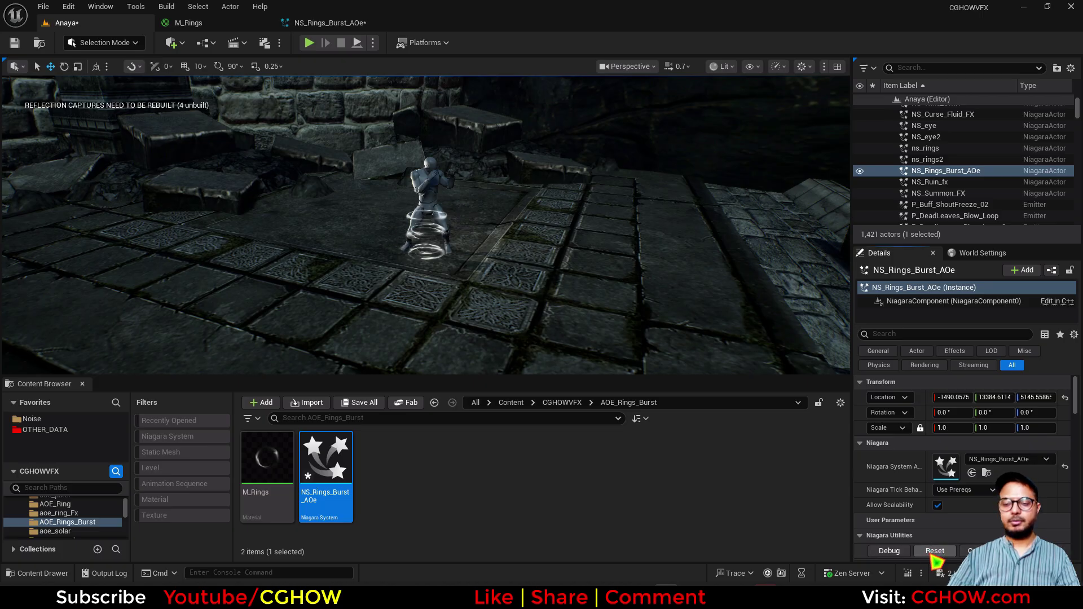
# Step: Enlarge the rings in Initialize Particle by setting the uniform sprite size minimum to 500 and maximum to 700
pyautogui.click(325, 23)
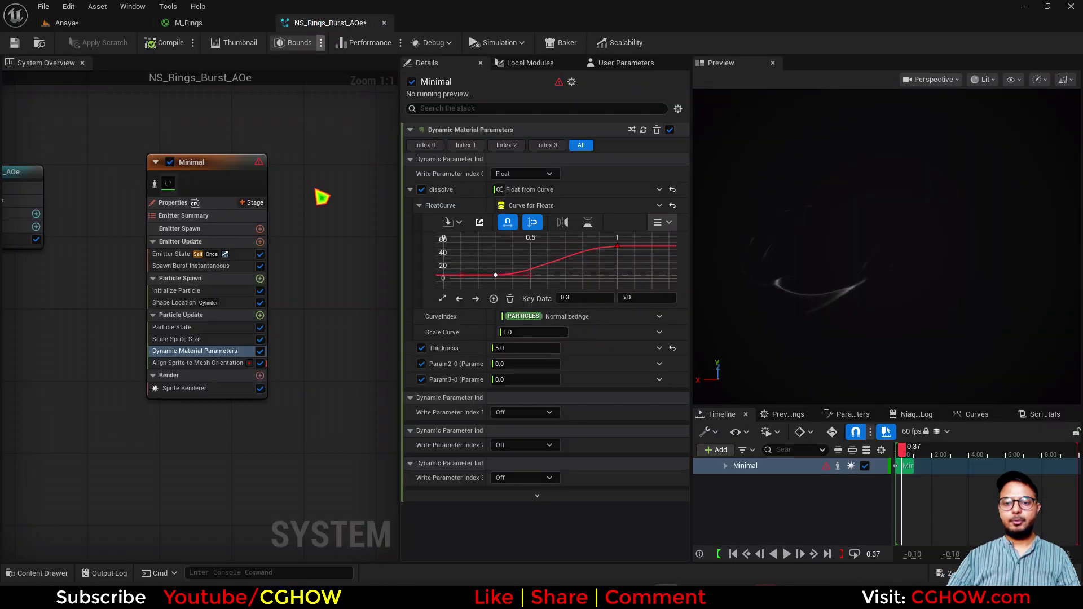
pyautogui.click(186, 290)
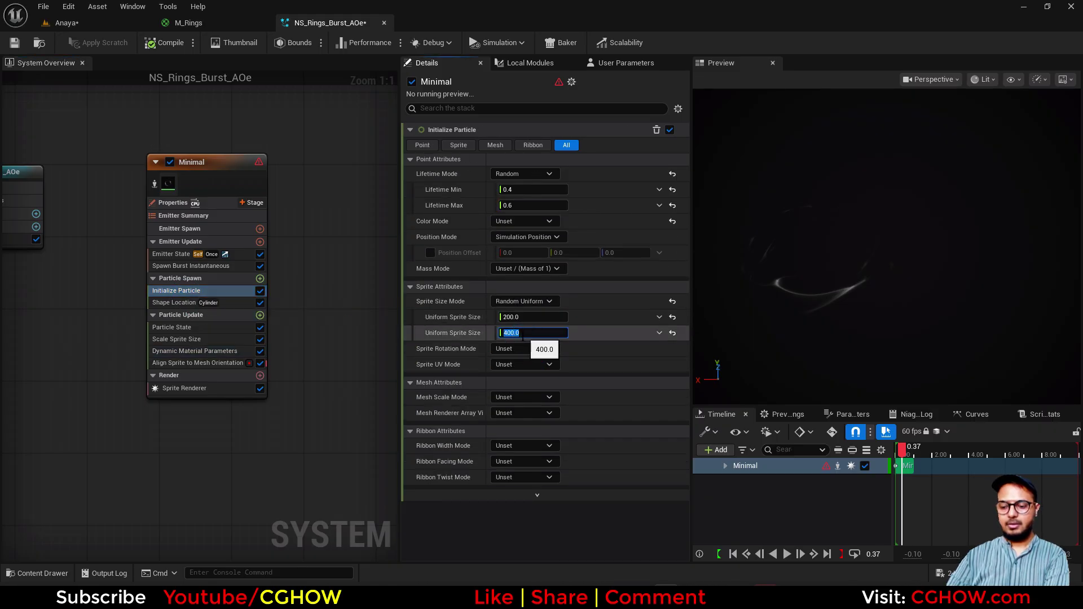
pyautogui.write('5')
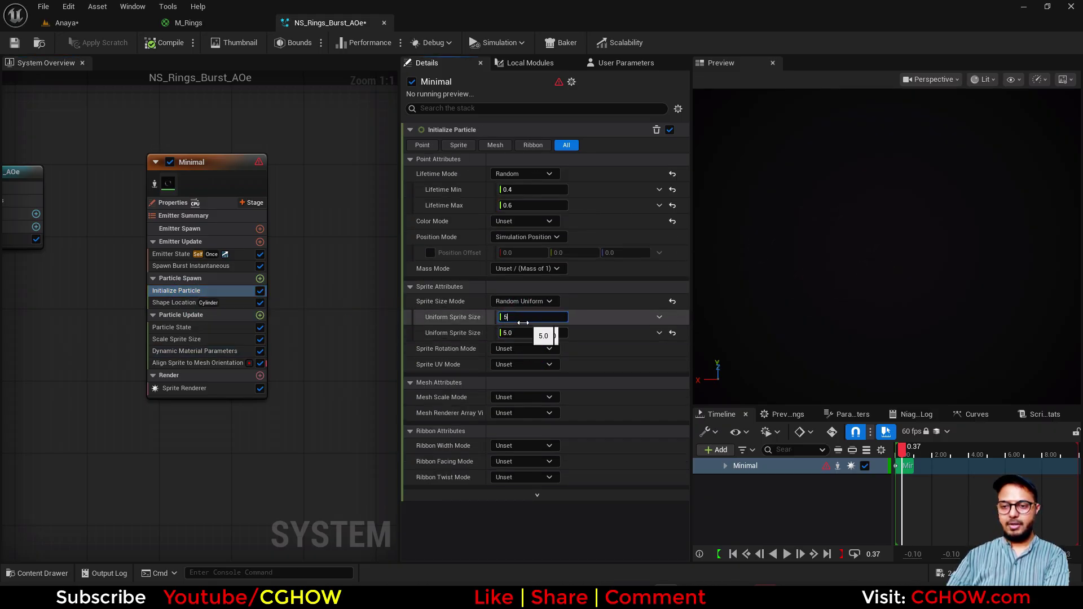
pyautogui.write('00')
pyautogui.click(517, 333)
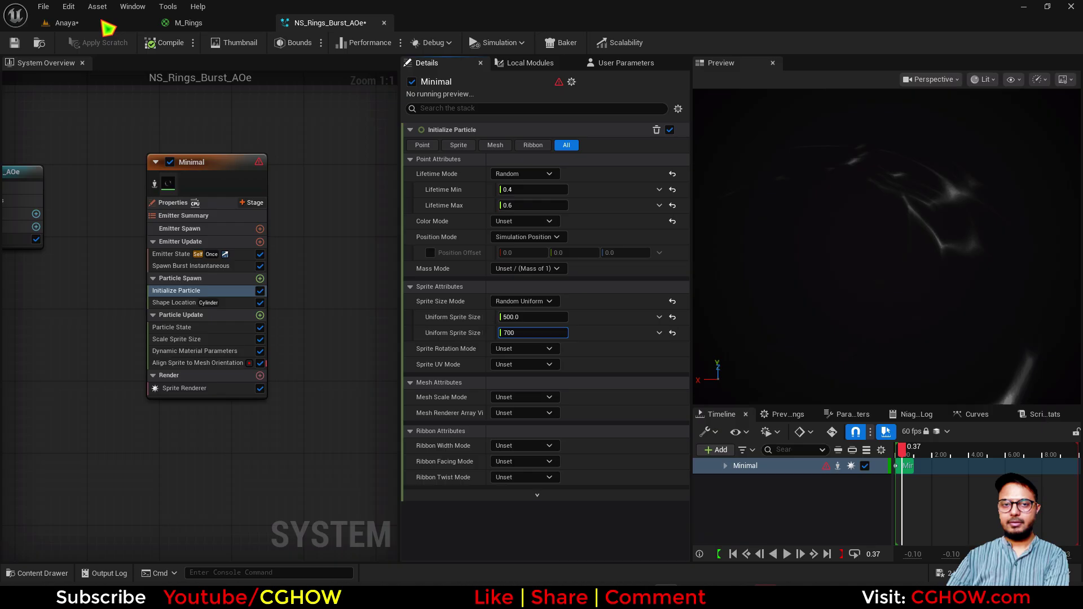
# Step: Replay the burst several times in the level to judge the ring size against the character
pyautogui.click(96, 25)
pyautogui.click(930, 551)
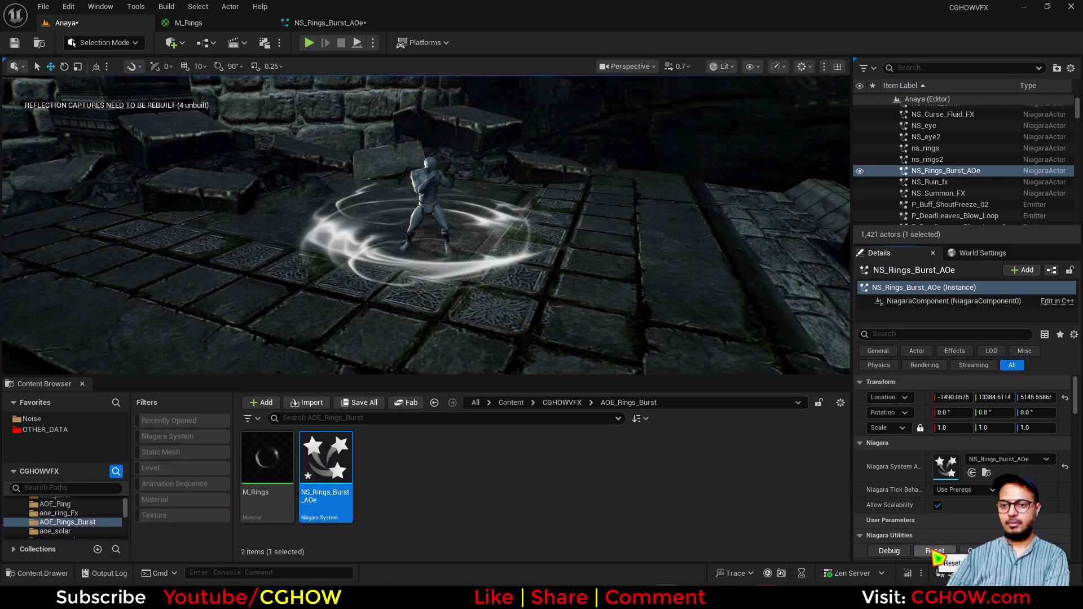
pyautogui.click(931, 550)
pyautogui.click(931, 550)
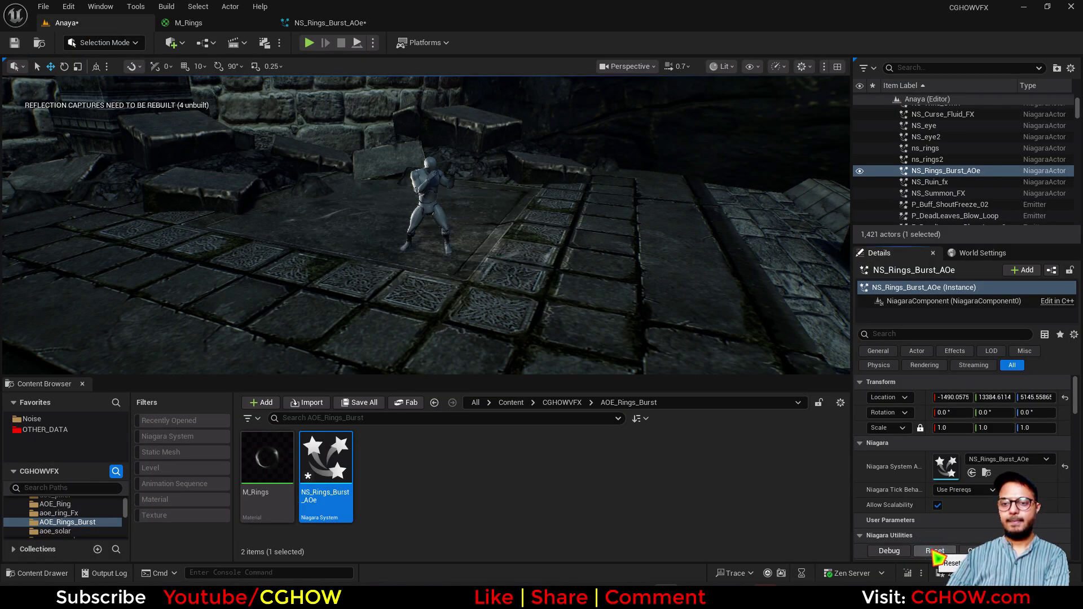
pyautogui.click(934, 552)
# Step: Steepen the incoming tangent of the dissolve curve's last key so the rise starts slowly, and return to the Anaya level
pyautogui.click(330, 23)
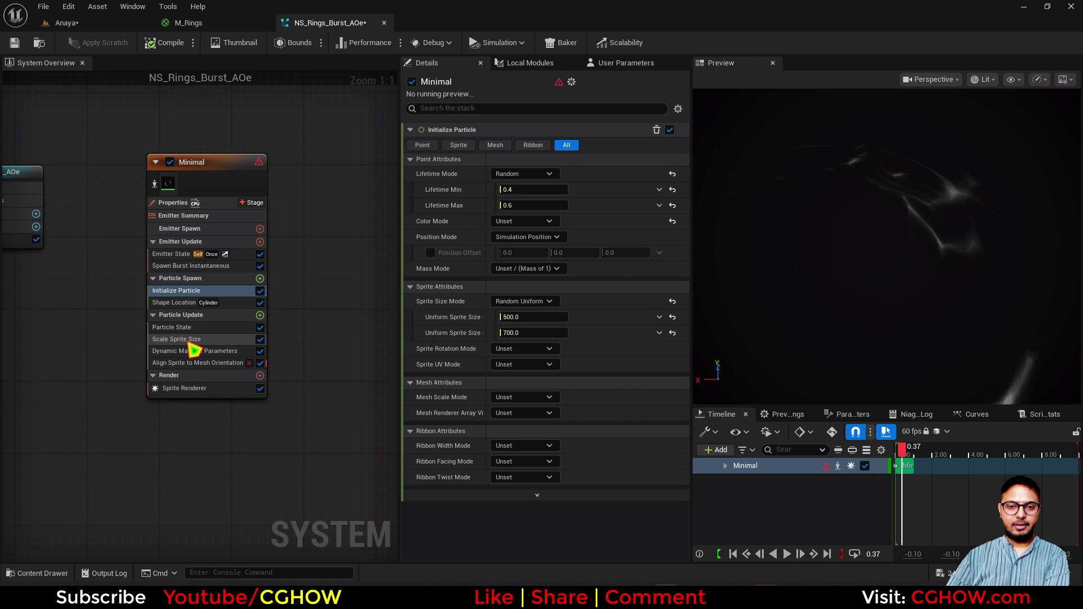
pyautogui.click(197, 351)
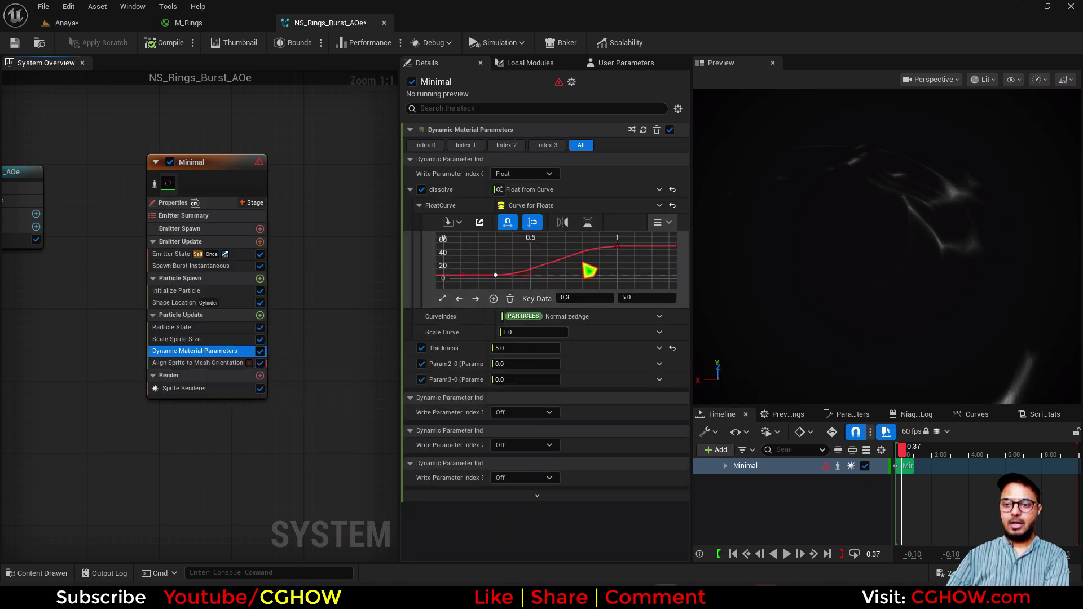
pyautogui.moveTo(591, 253); pyautogui.dragTo(594, 275)
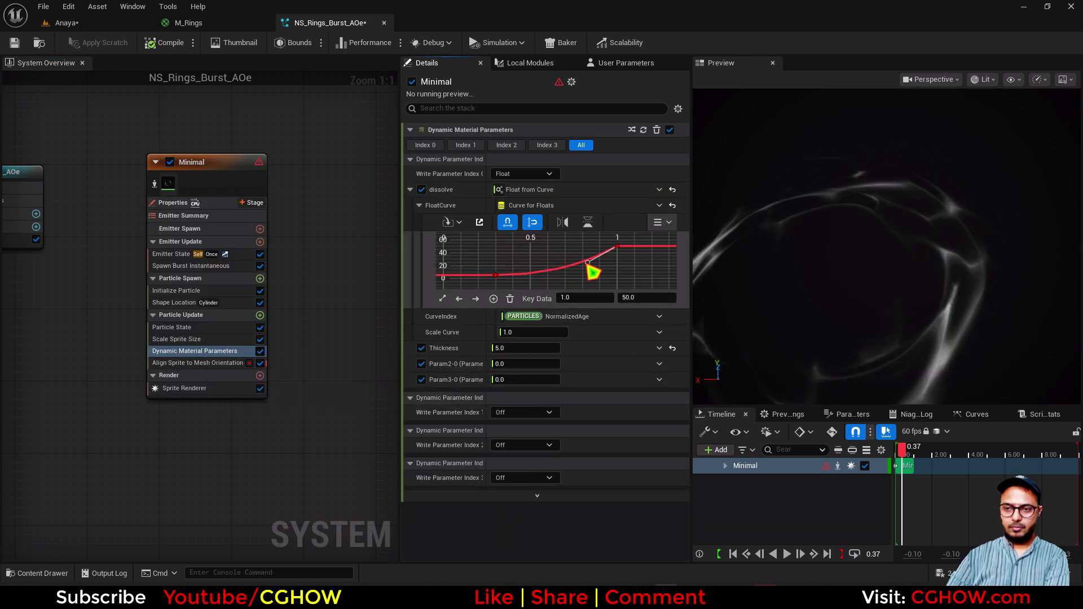
pyautogui.click(66, 23)
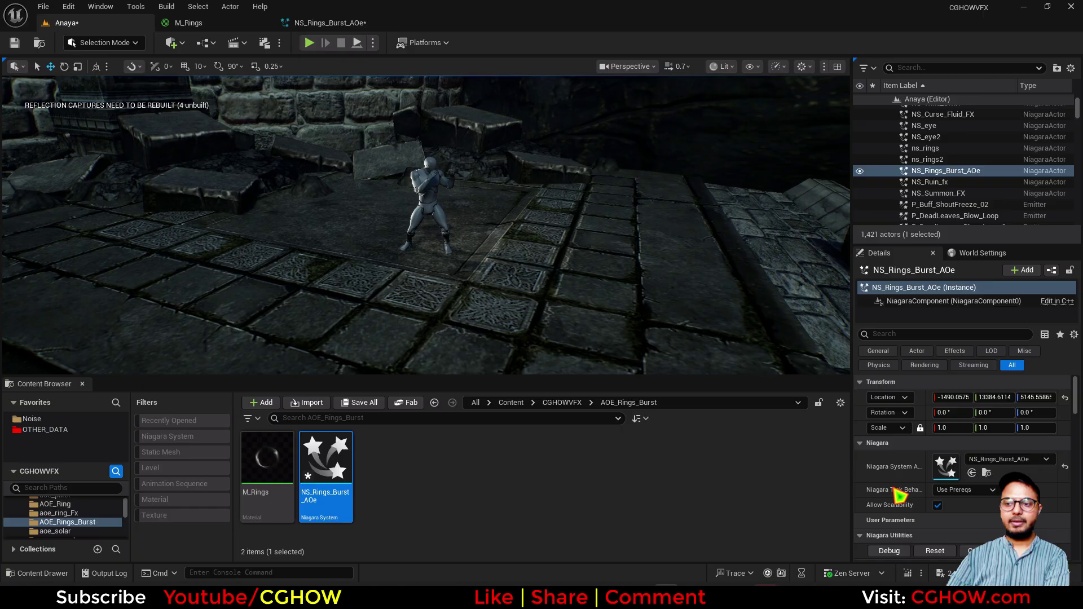
# Step: Replay the burst in the level to check the reshaped dissolve curve, and return to the NS_Rings_Burst_AOe system
pyautogui.click(941, 555)
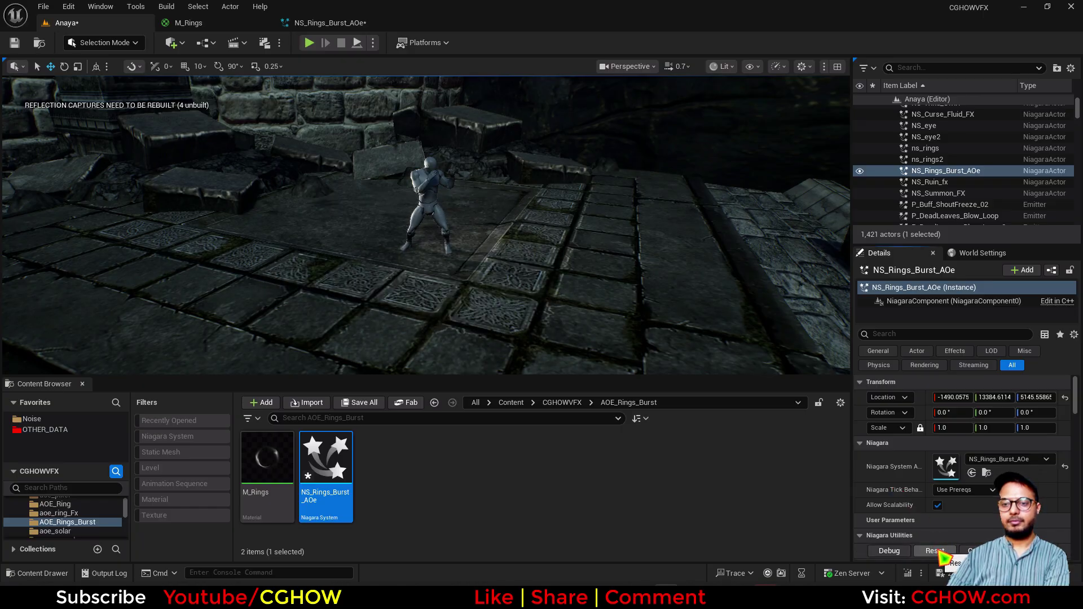
pyautogui.click(941, 555)
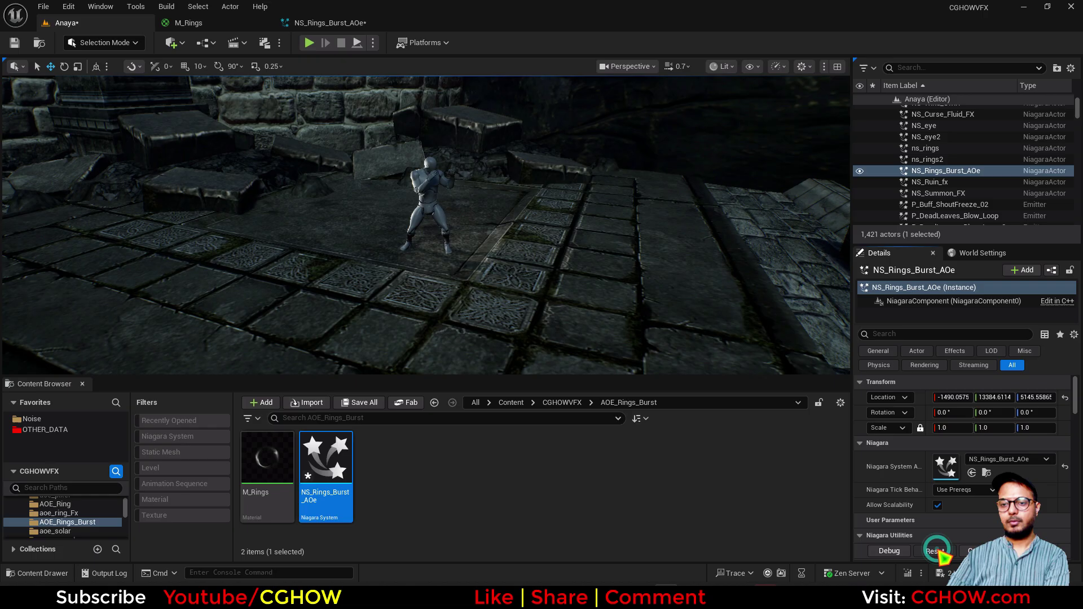
pyautogui.click(332, 26)
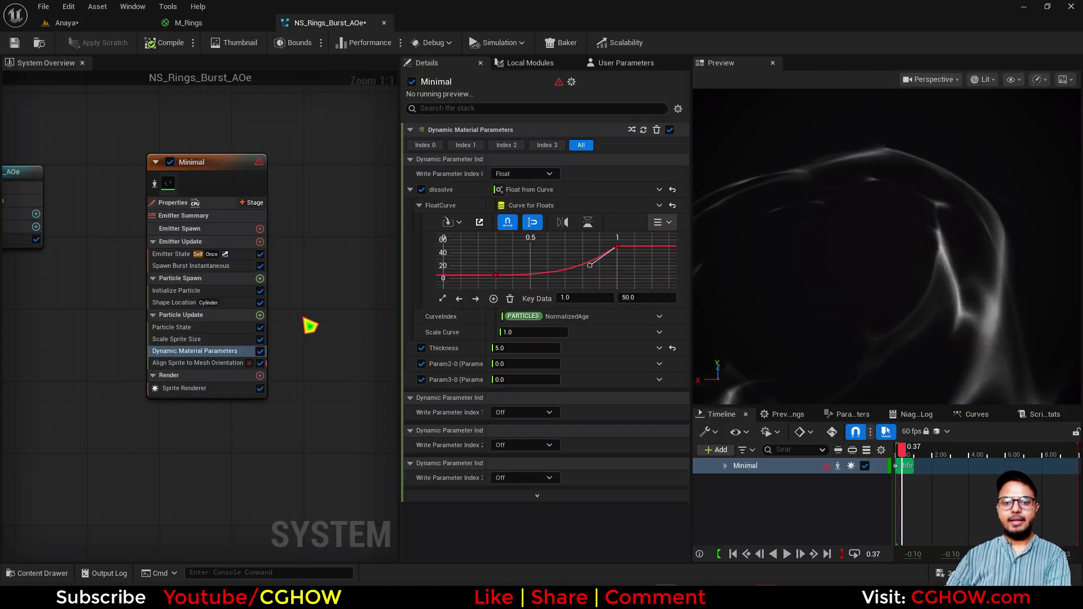
# Step: Add a Sprite Rotation Rate module to Particle Update and set its rotation rate to 200
pyautogui.click(260, 315)
pyautogui.write('rate')
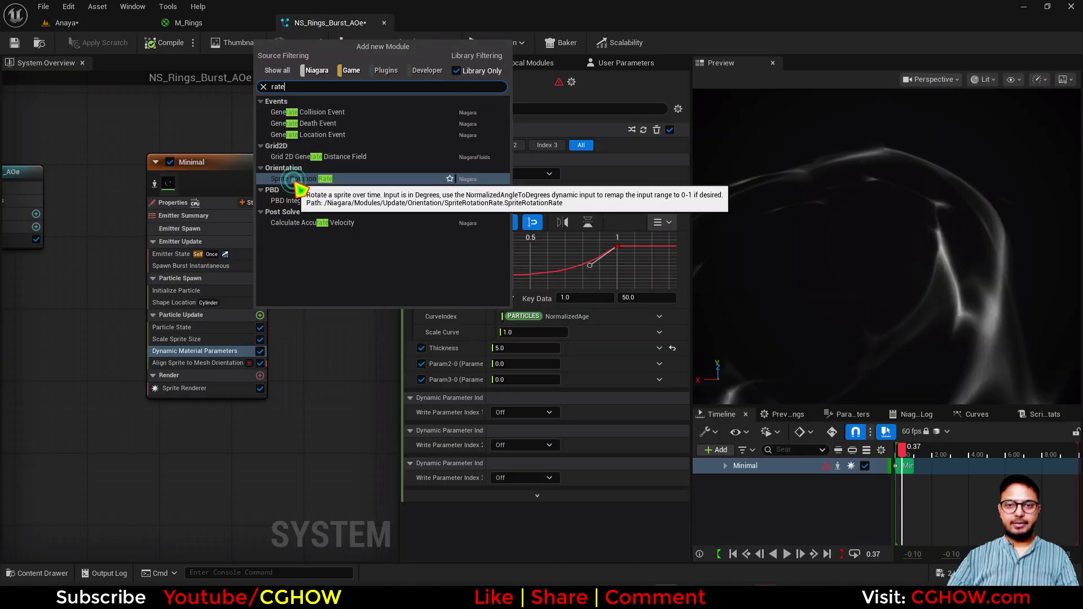
pyautogui.click(295, 179)
pyautogui.click(541, 145)
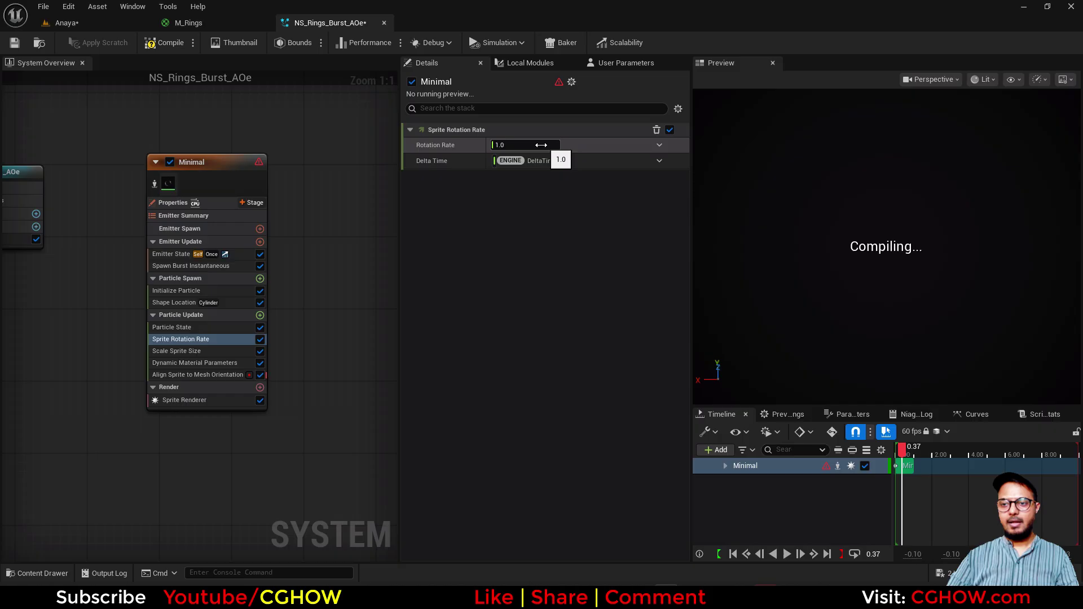
pyautogui.write('200')
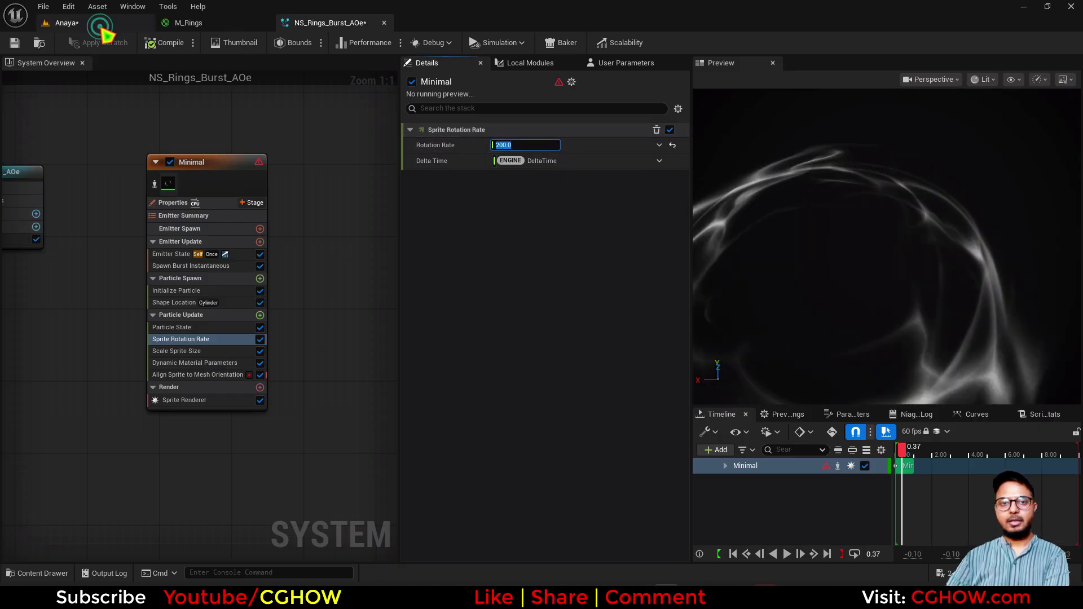
# Step: Replay the burst in the Anaya level to check the ring rotation, and go back to the Niagara system
pyautogui.click(100, 25)
pyautogui.click(934, 551)
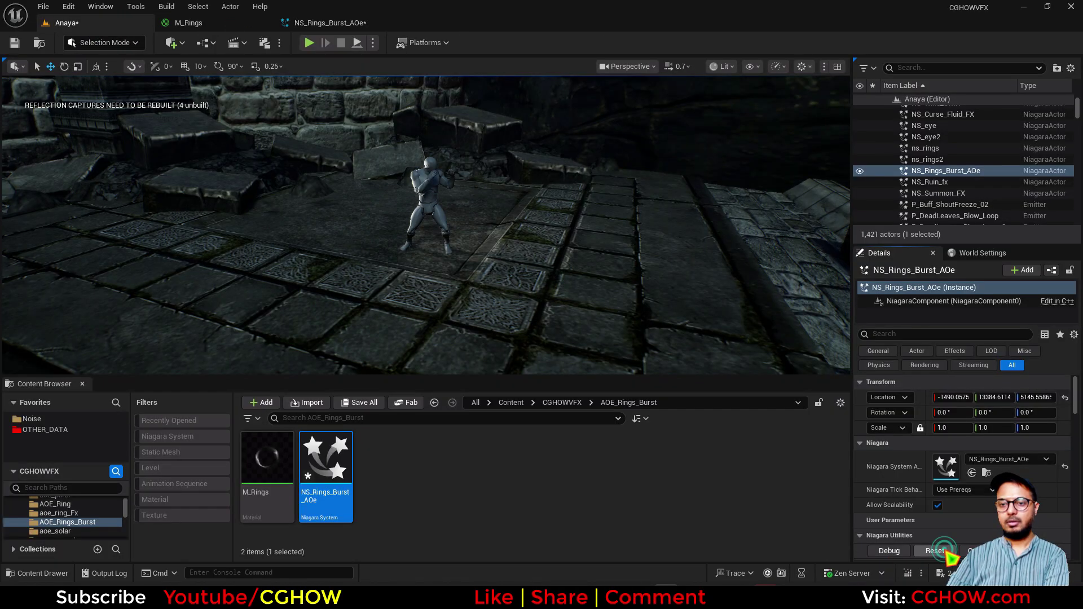
pyautogui.click(934, 551)
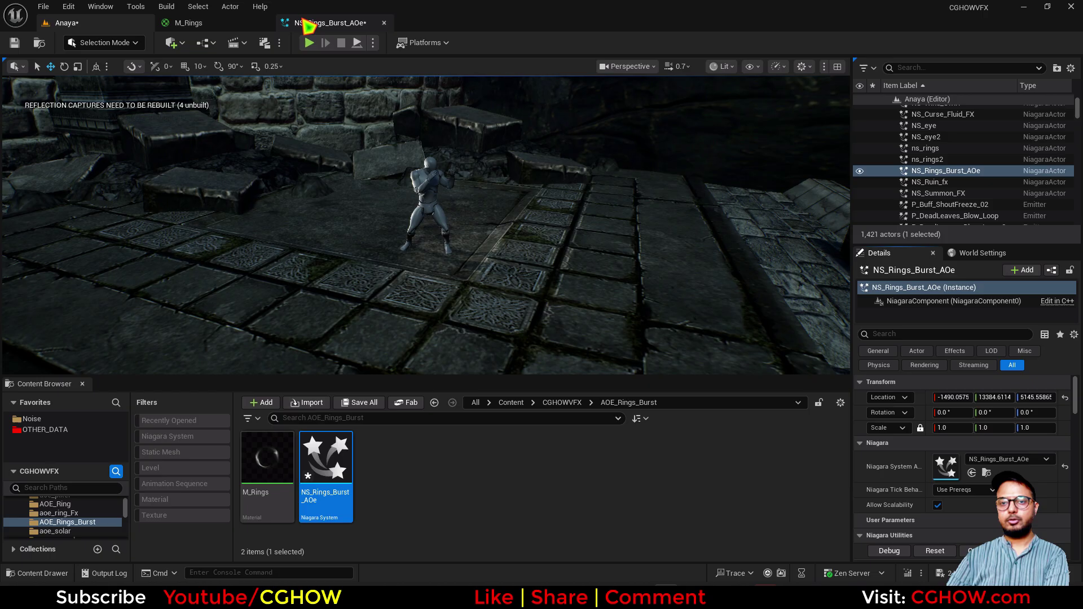
pyautogui.click(341, 24)
# Step: Randomize the sprite rotation rate with a Random Range Float from a minimum of 200 to a maximum of 300
pyautogui.click(659, 145)
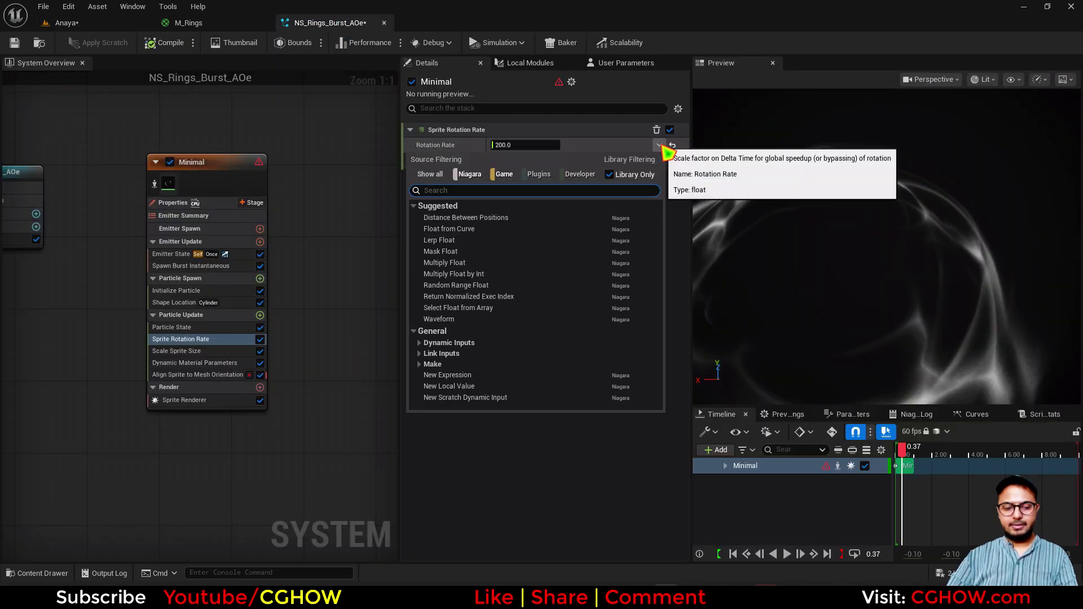
pyautogui.write('uni')
pyautogui.click(480, 217)
pyautogui.click(516, 161)
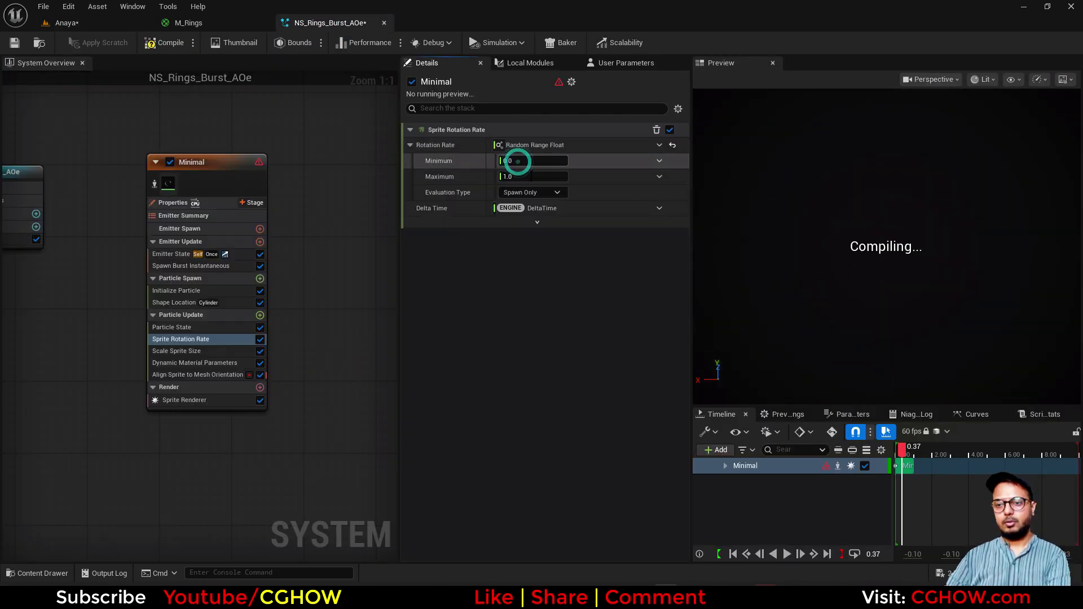
pyautogui.write('200')
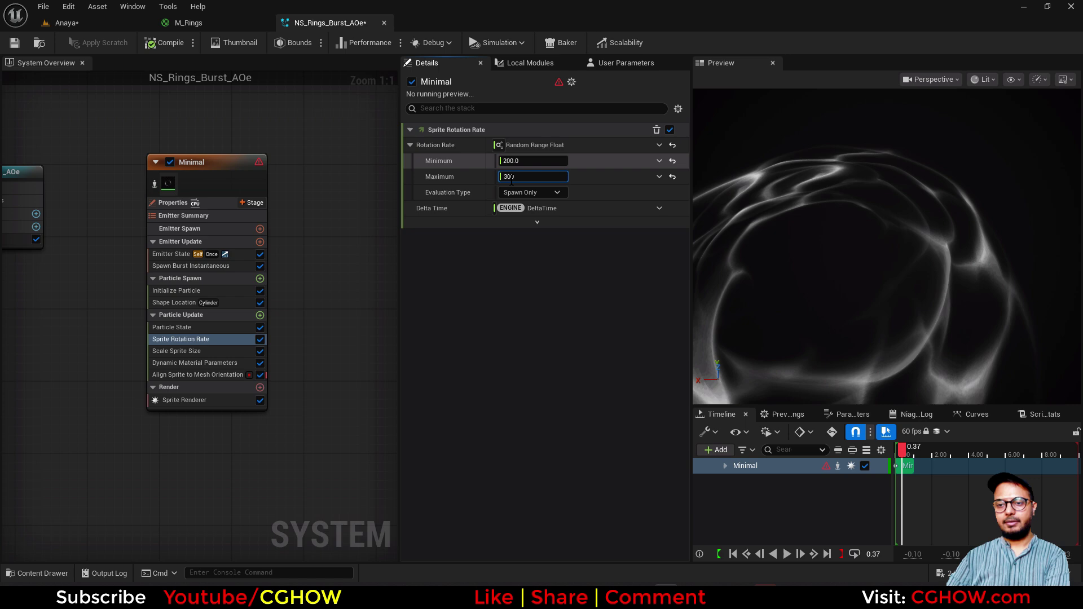
# Step: Reset NS_Rings_Burst_AOe in the level to check the randomized rotation, and reopen the system for editing
pyautogui.click(85, 22)
pyautogui.click(934, 551)
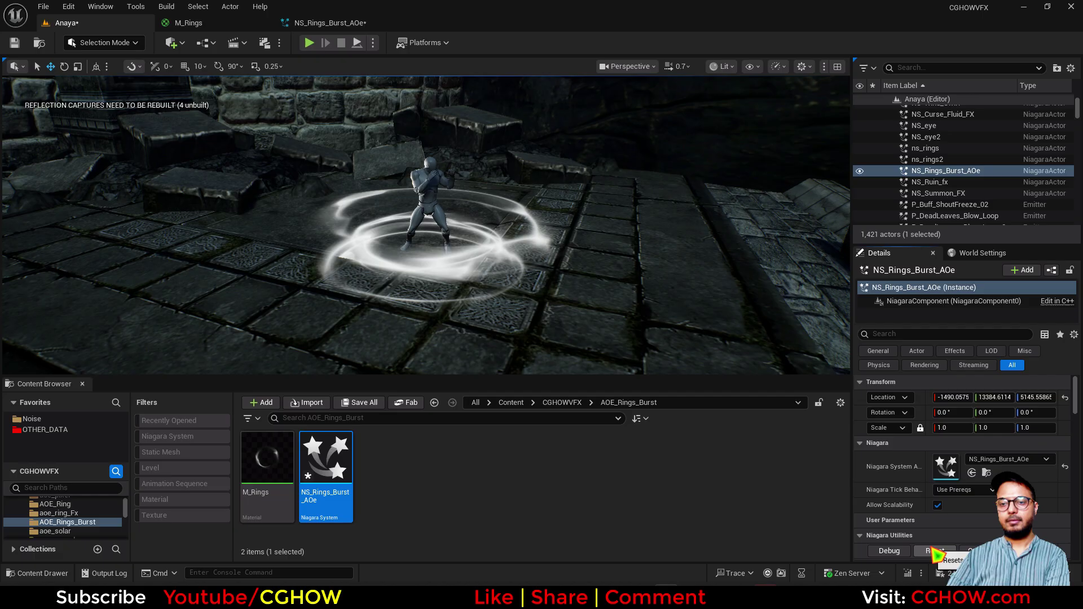
pyautogui.click(934, 550)
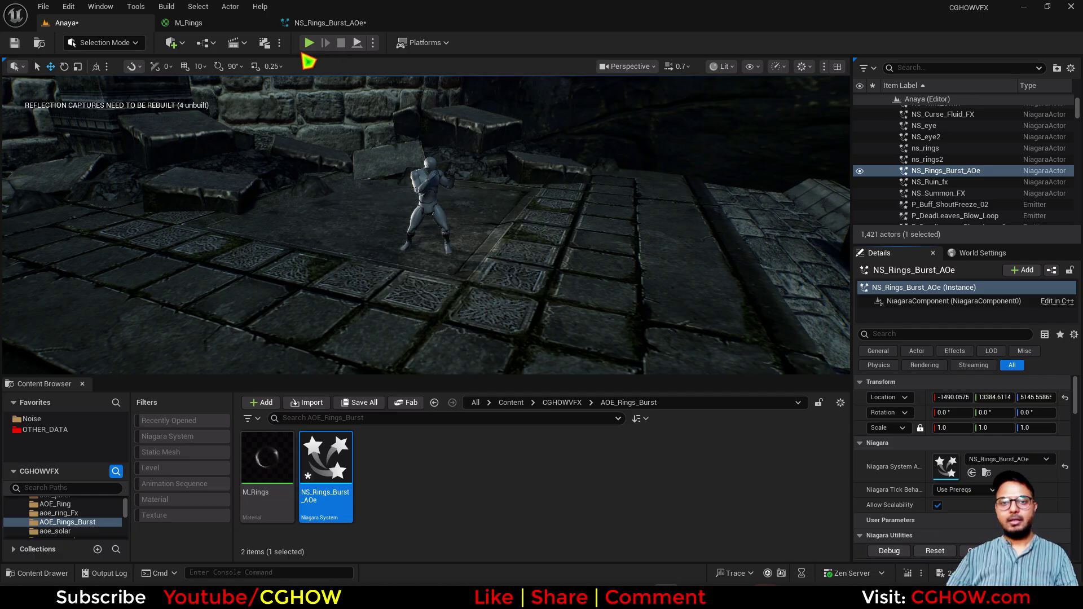
pyautogui.click(324, 23)
# Step: Set Initialize Particle's color mode to Random Hue/Saturation/Value with an orange base color
pyautogui.click(176, 290)
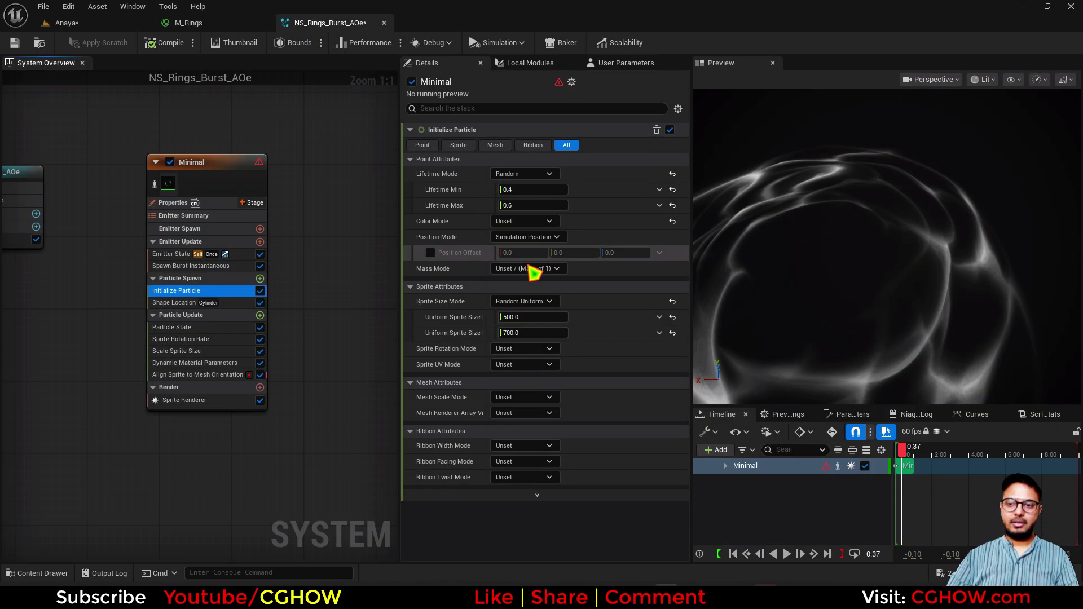
pyautogui.click(524, 222)
pyautogui.click(529, 263)
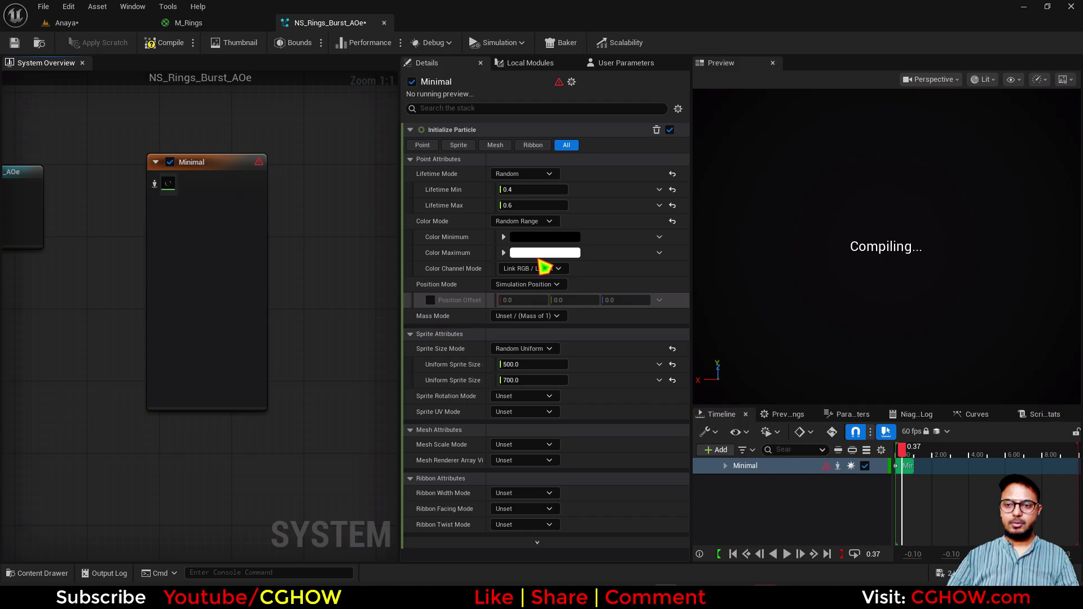
pyautogui.click(523, 221)
pyautogui.click(541, 274)
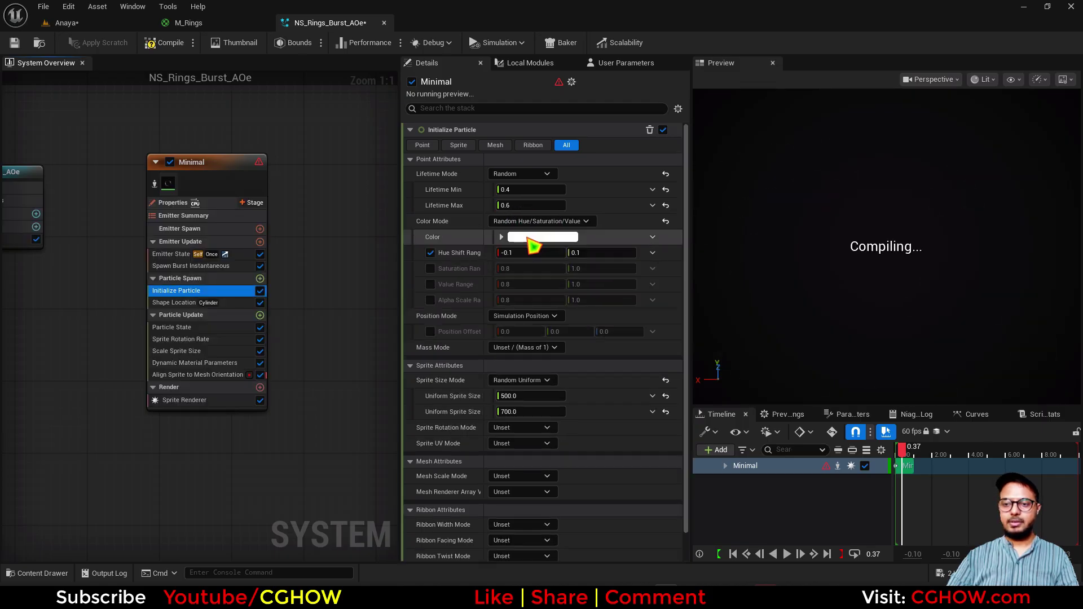
pyautogui.click(525, 237)
pyautogui.moveTo(605, 333); pyautogui.dragTo(649, 331)
pyautogui.click(682, 523)
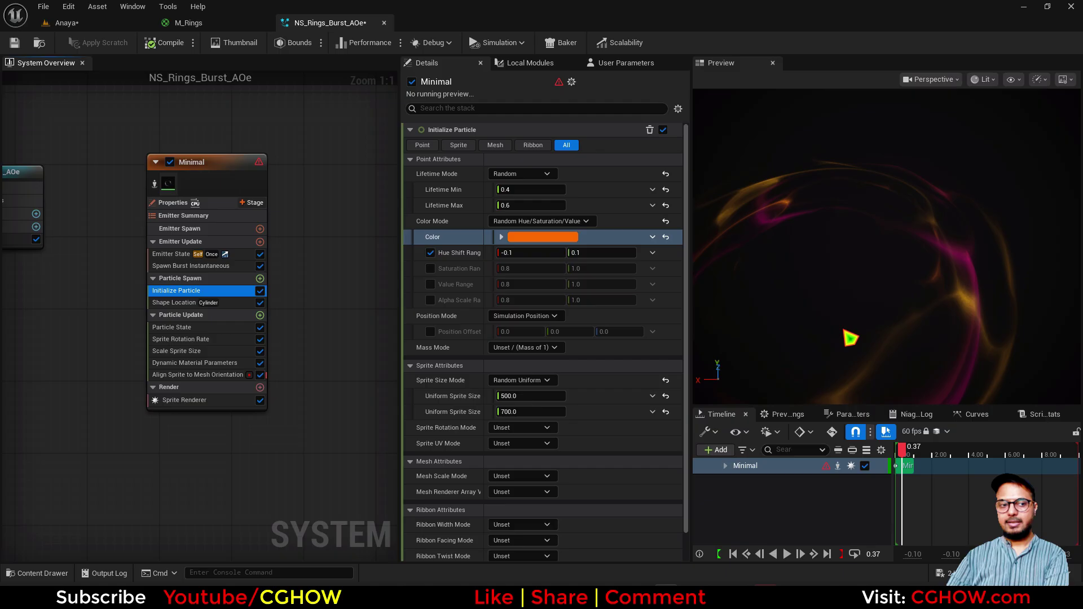
# Step: Enable the Value Range in Initialize Particle and set its maximum to 50 to brighten the rings
pyautogui.click(429, 284)
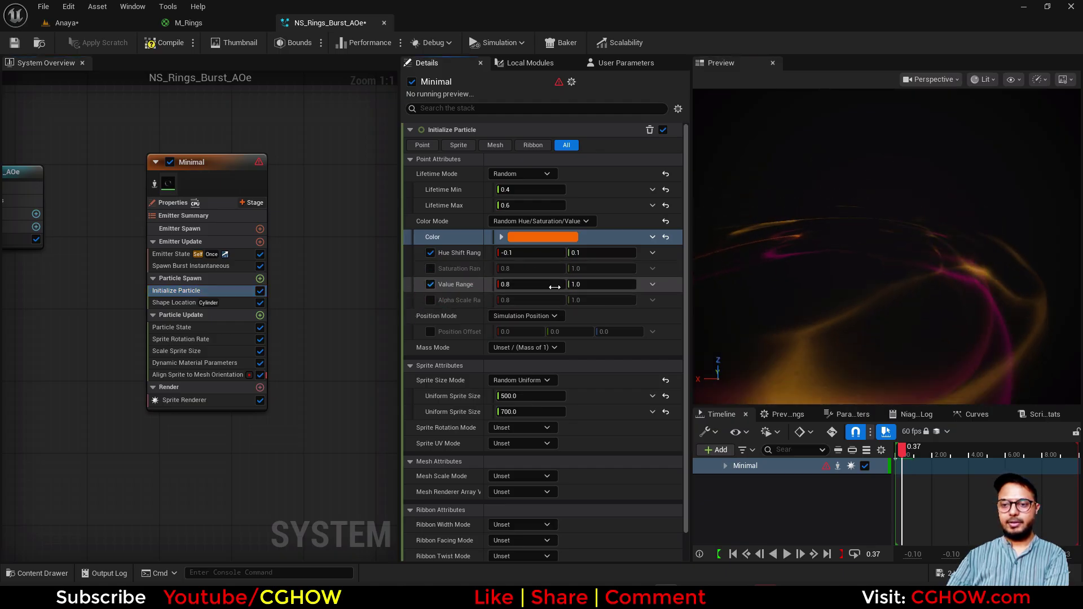
pyautogui.click(607, 280)
pyautogui.write('5')
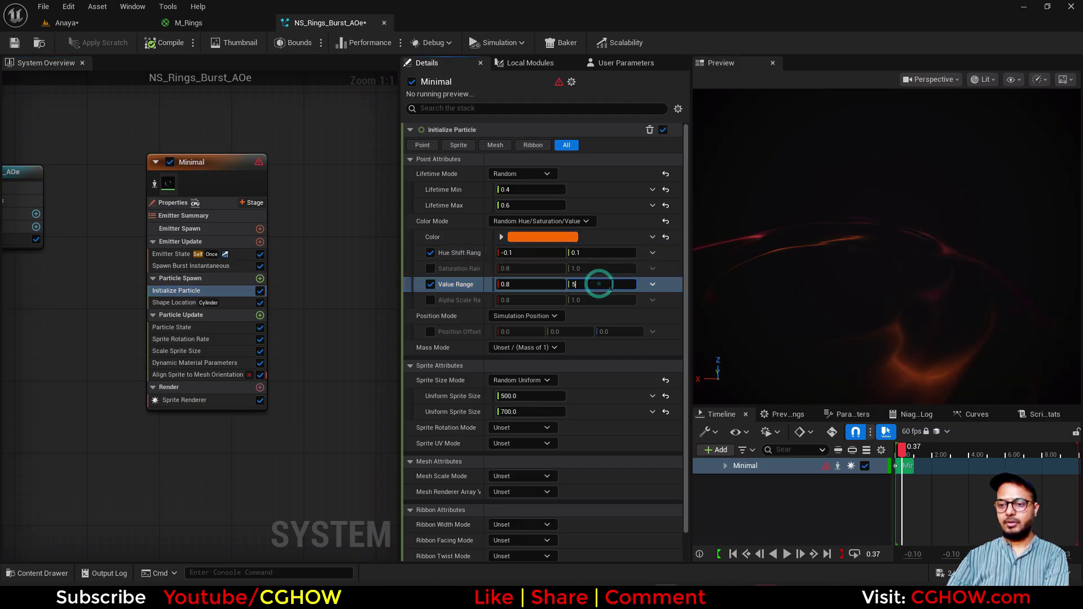
pyautogui.write('0')
pyautogui.press('Return')
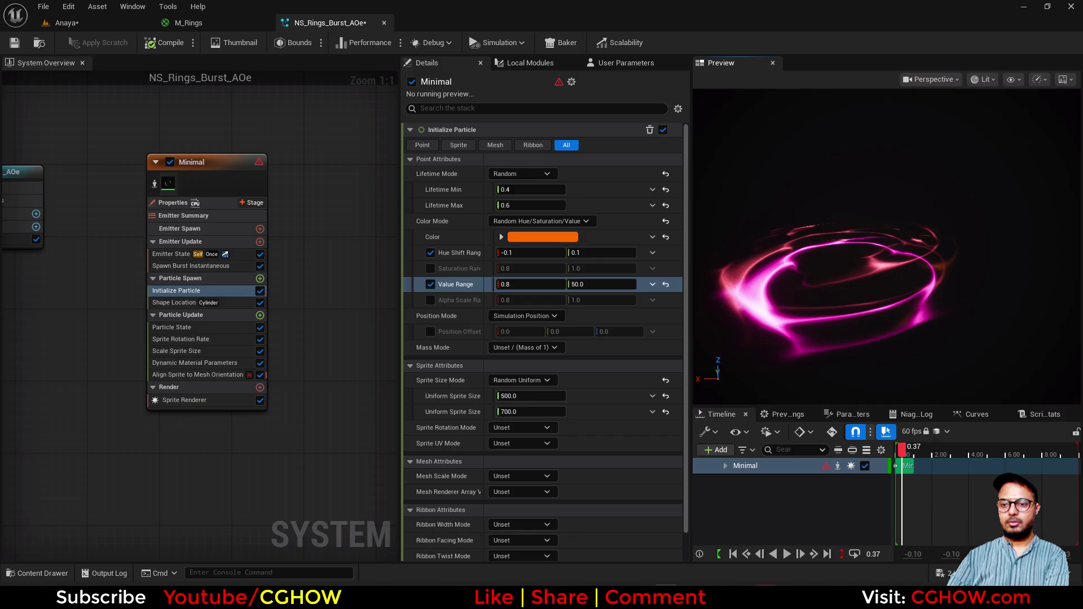
# Step: Replay the burst in the level to check the ring colors and brightness, and return to the system
pyautogui.click(70, 23)
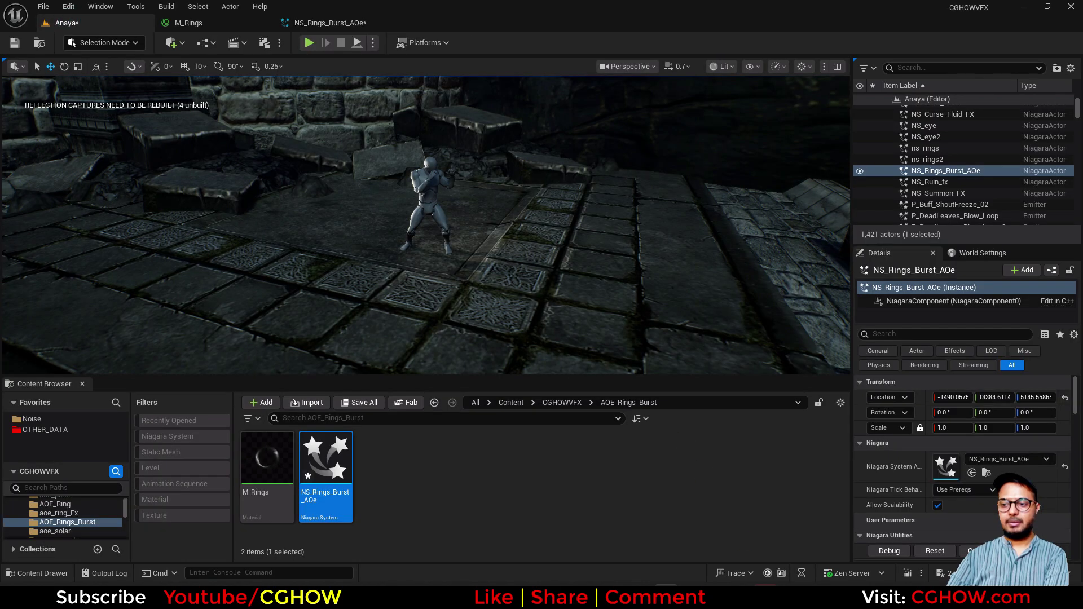
pyautogui.click(935, 551)
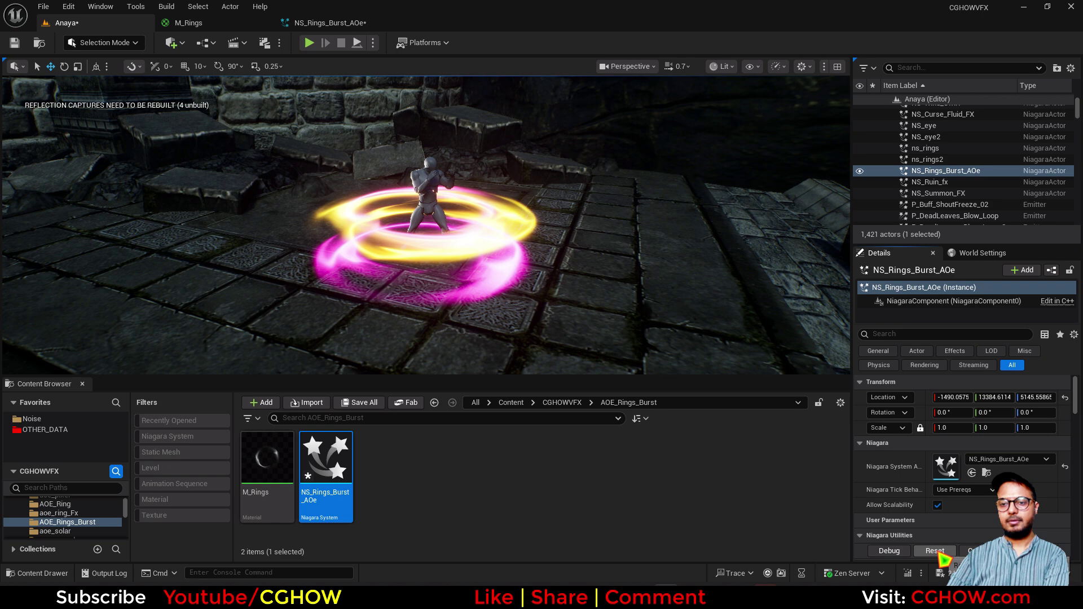
pyautogui.click(332, 22)
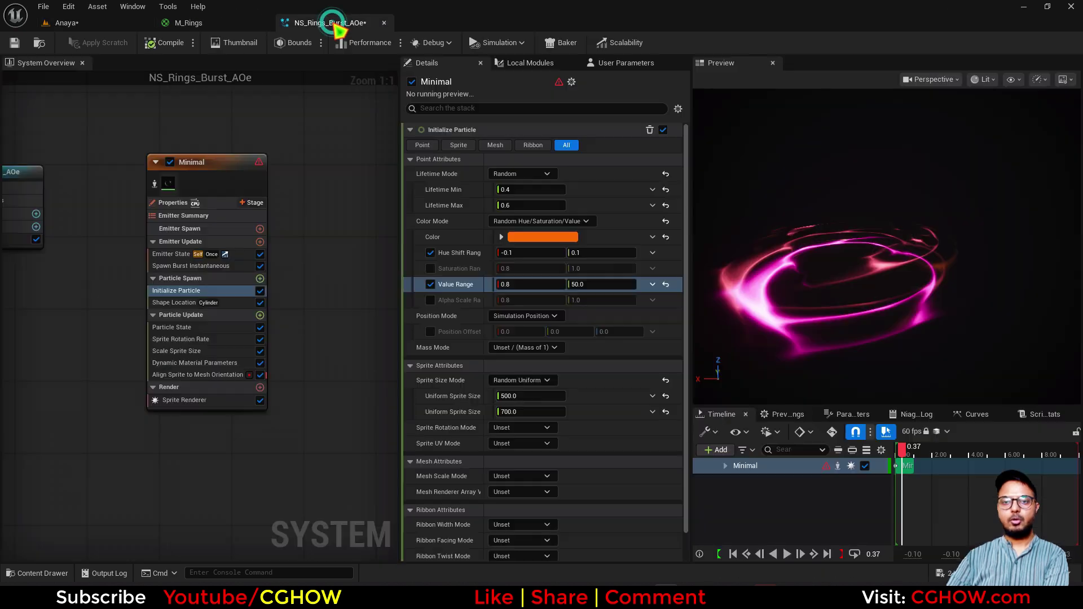
# Step: Add a Scale Color module to Particle Update and drive Scale RGB by Vector from Float with a Float from Curve value
pyautogui.click(260, 316)
pyautogui.write('scal')
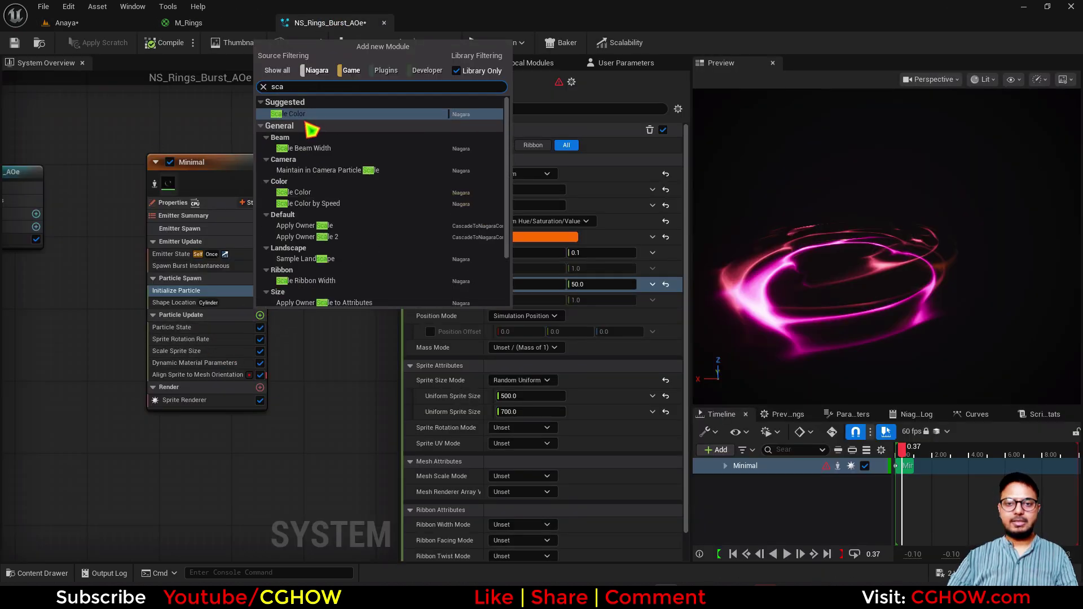
pyautogui.click(295, 115)
pyautogui.click(659, 161)
pyautogui.write('fl')
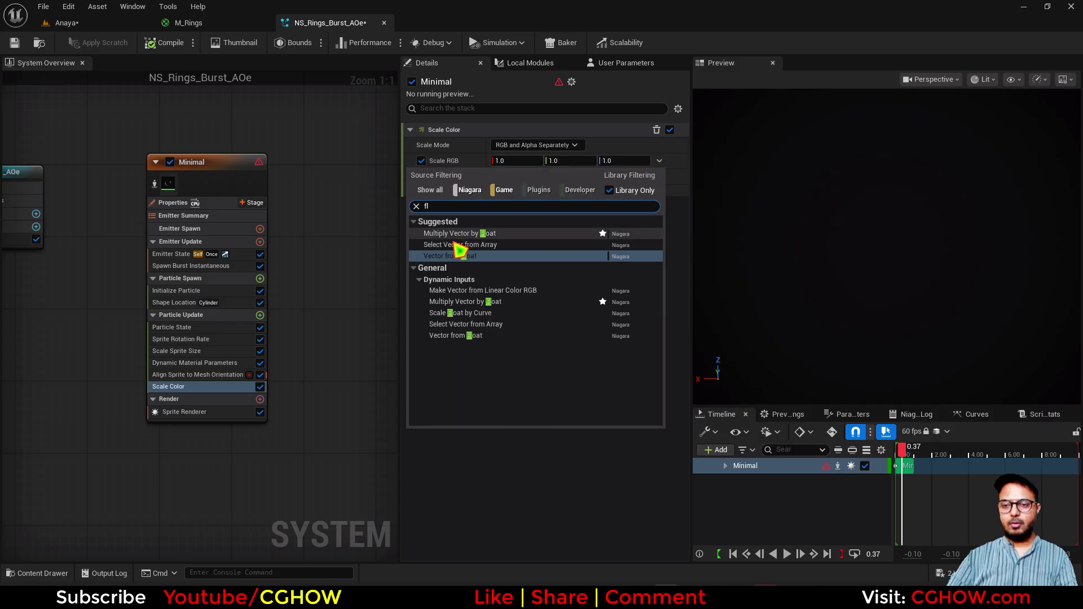
pyautogui.click(450, 254)
pyautogui.click(658, 176)
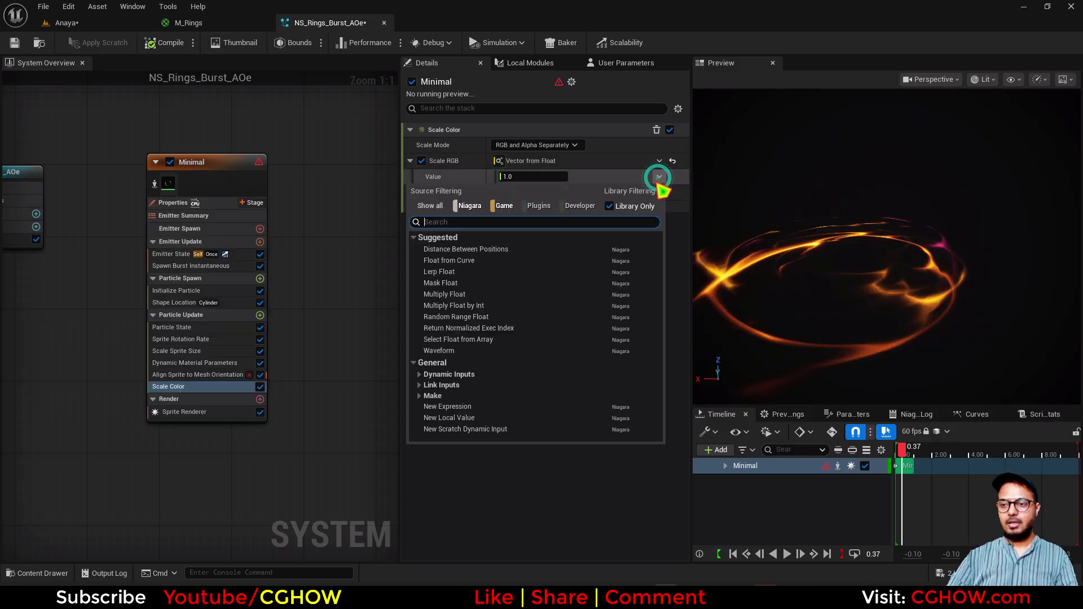
pyautogui.click(471, 260)
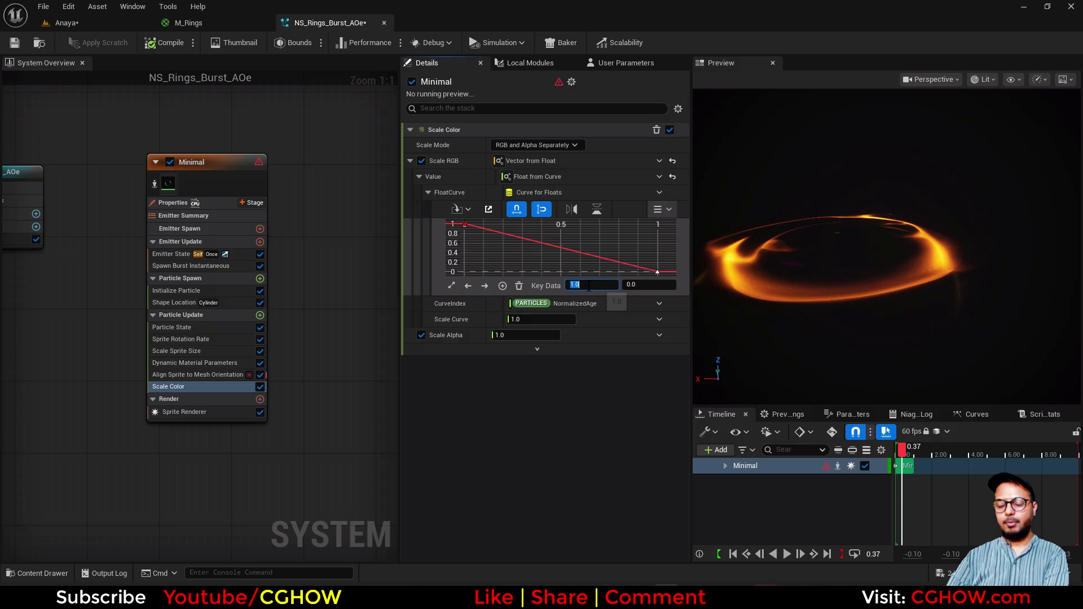
# Step: Shape the Scale RGB curve to drop to 0.2 at time 0.2, and add a last key at time 1.0 with value 0
pyautogui.click(643, 289)
pyautogui.write('.2')
pyautogui.press('Return')
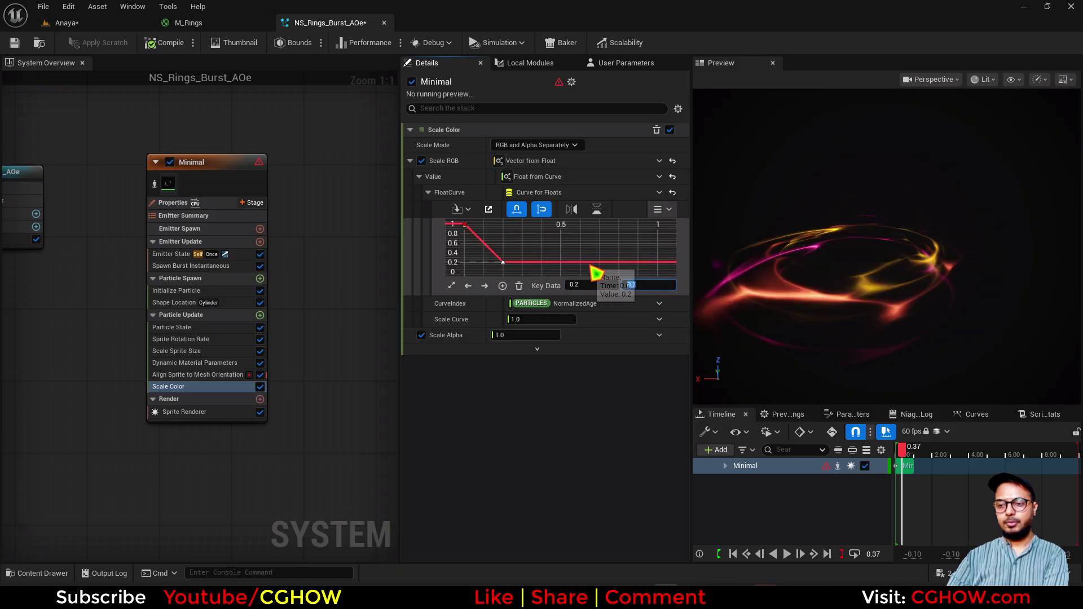
pyautogui.middleClick(590, 265)
pyautogui.click(628, 287)
pyautogui.write('0')
pyautogui.press('Return')
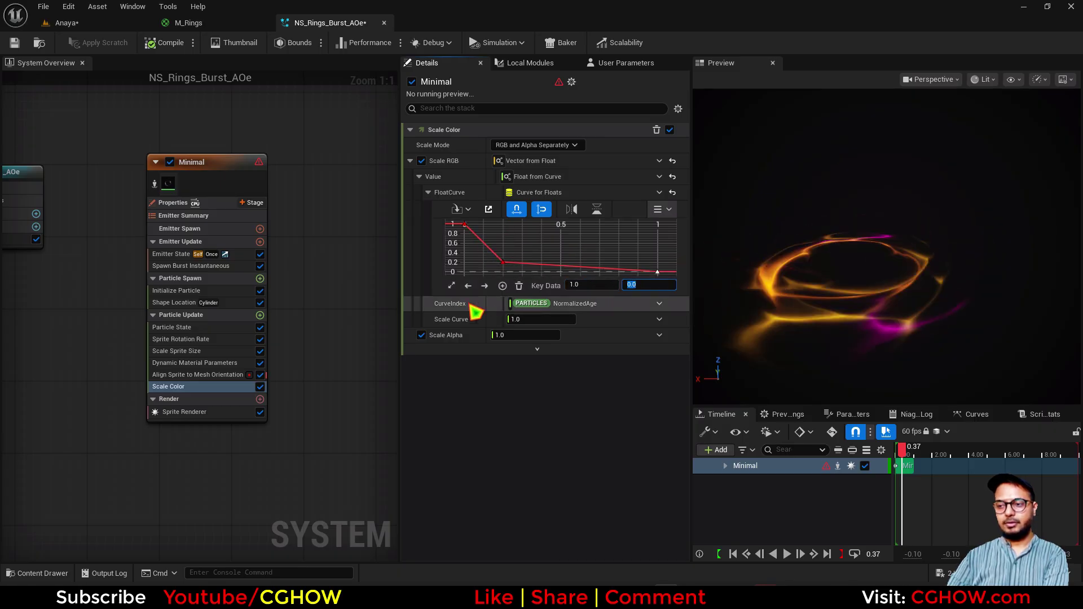
pyautogui.click(452, 286)
# Step: Replay the burst in the Anaya level to check the color fade, and return to the Niagara system
pyautogui.click(102, 20)
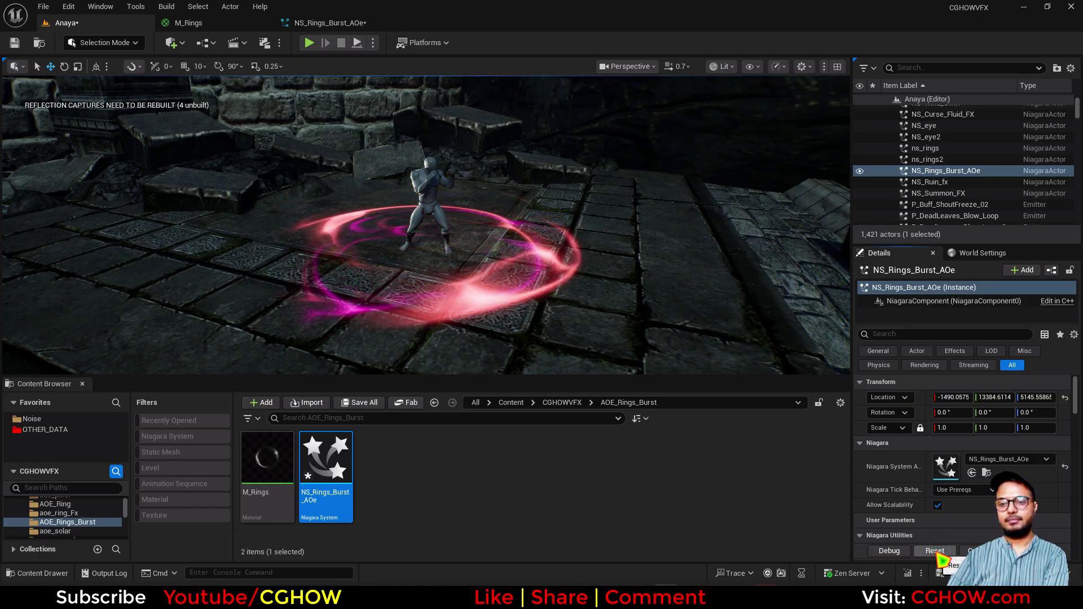
pyautogui.click(936, 552)
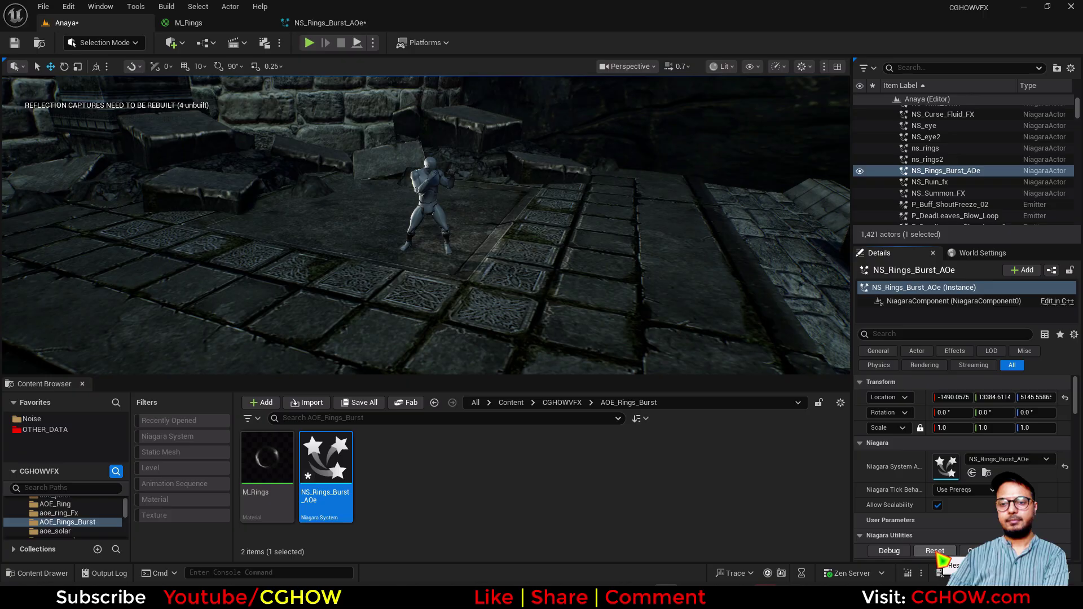
pyautogui.click(330, 22)
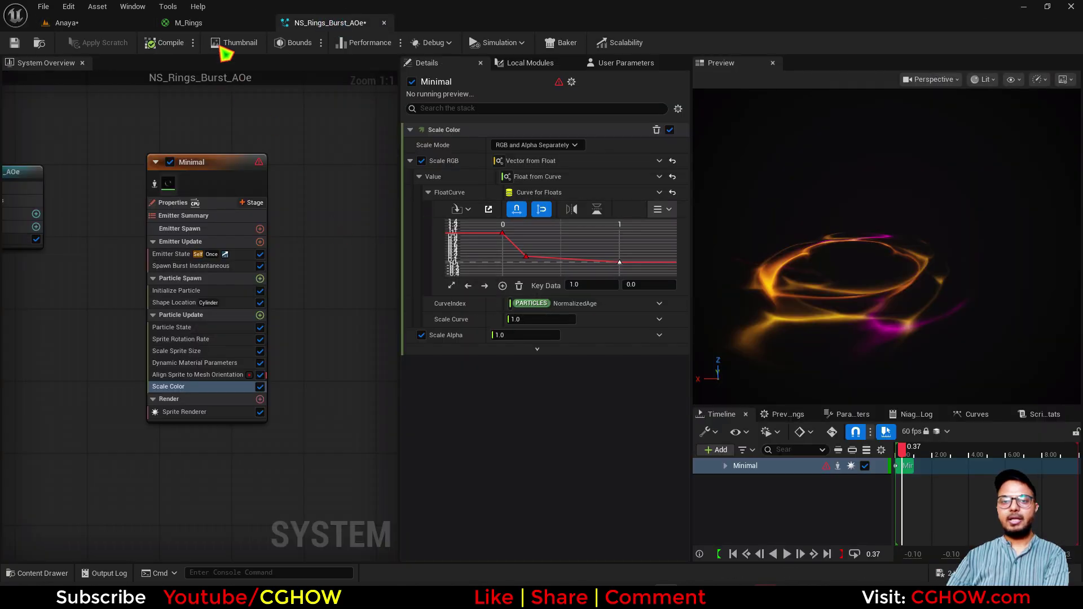
# Step: Look over the M_Rings material graph around the Texture Sample, and reset the burst in the level once more
pyautogui.click(213, 18)
pyautogui.moveTo(466, 189); pyautogui.dragTo(555, 264, button='right')
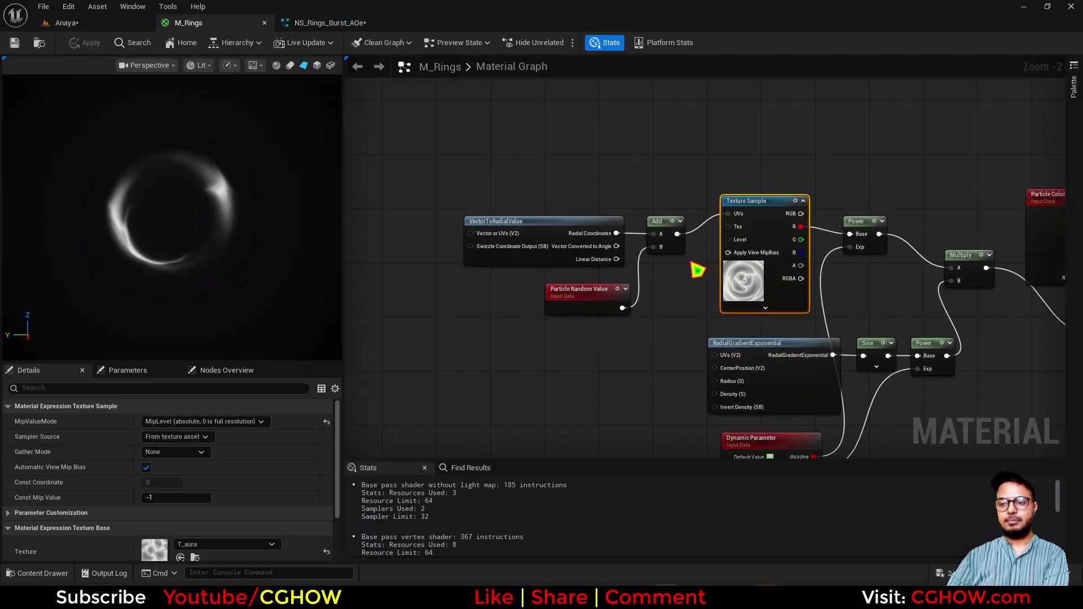
pyautogui.moveTo(511, 189); pyautogui.dragTo(440, 155, button='right')
pyautogui.click(68, 23)
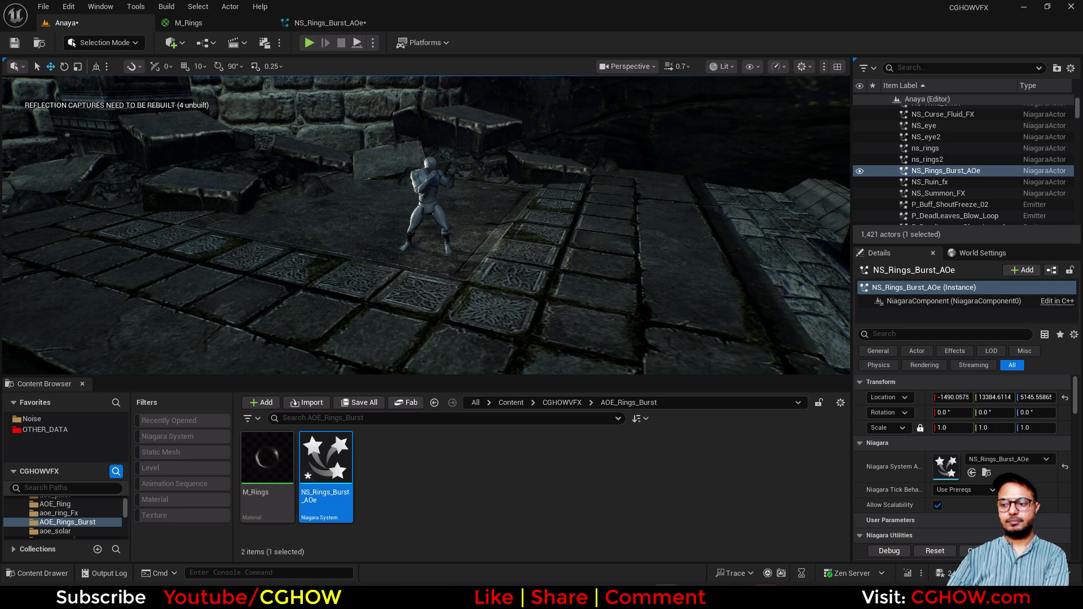
pyautogui.click(935, 550)
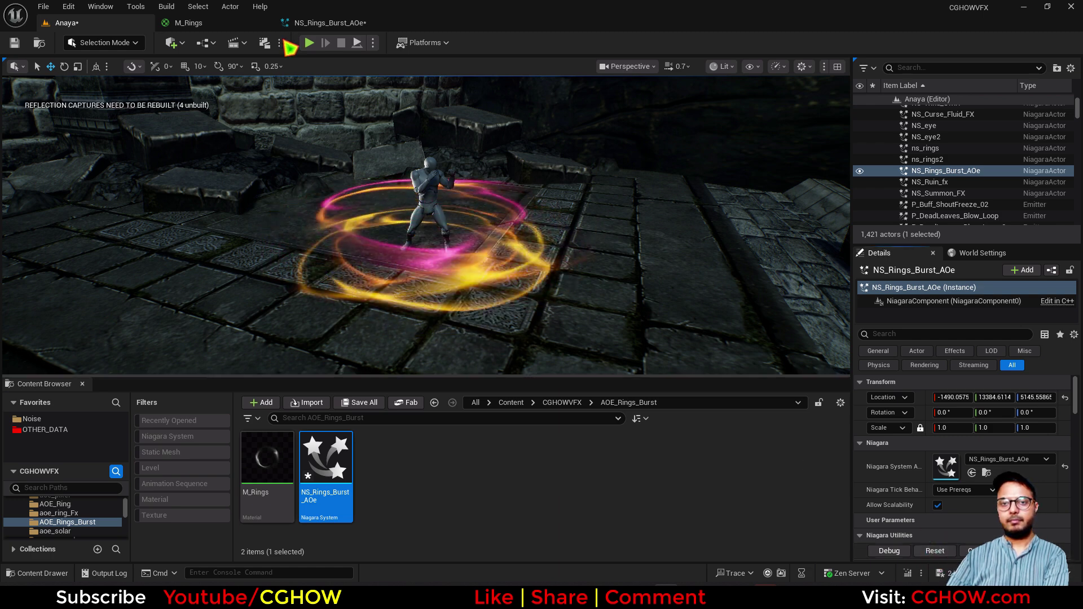
# Step: Try higher Thickness values in the Dynamic Material Parameters of NS_Rings_Burst_AOe, and drive Thickness with a Float from Curve instead
pyautogui.click(321, 22)
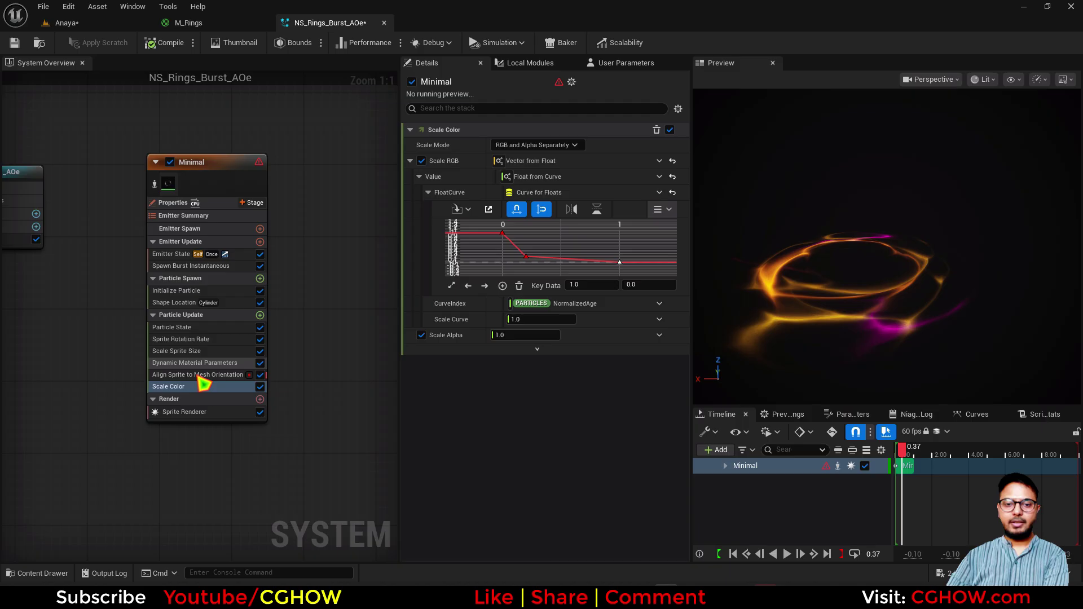
pyautogui.click(189, 363)
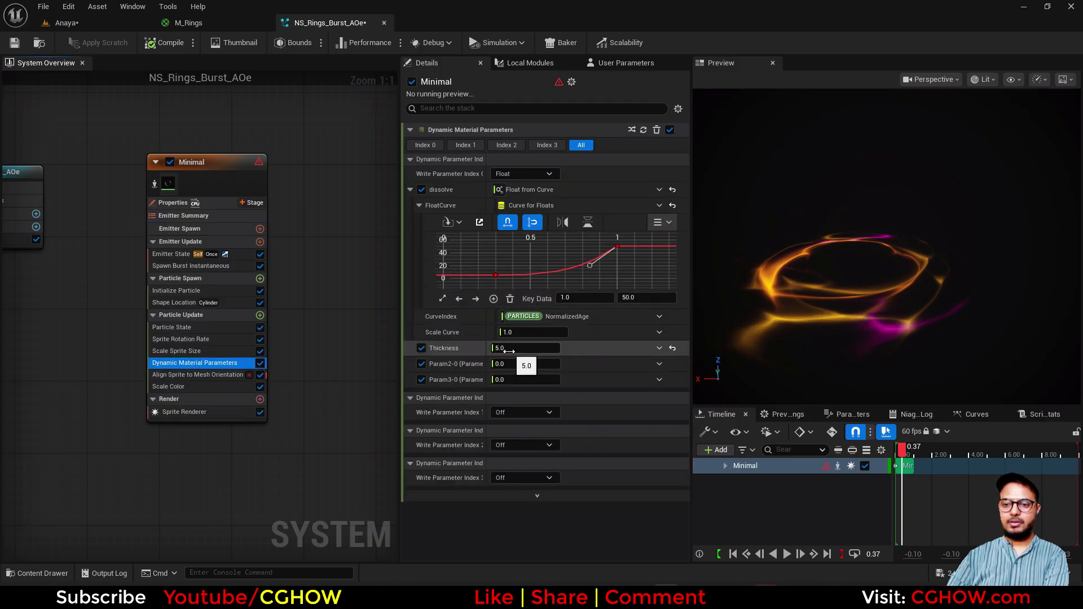
pyautogui.moveTo(511, 350); pyautogui.dragTo(597, 350)
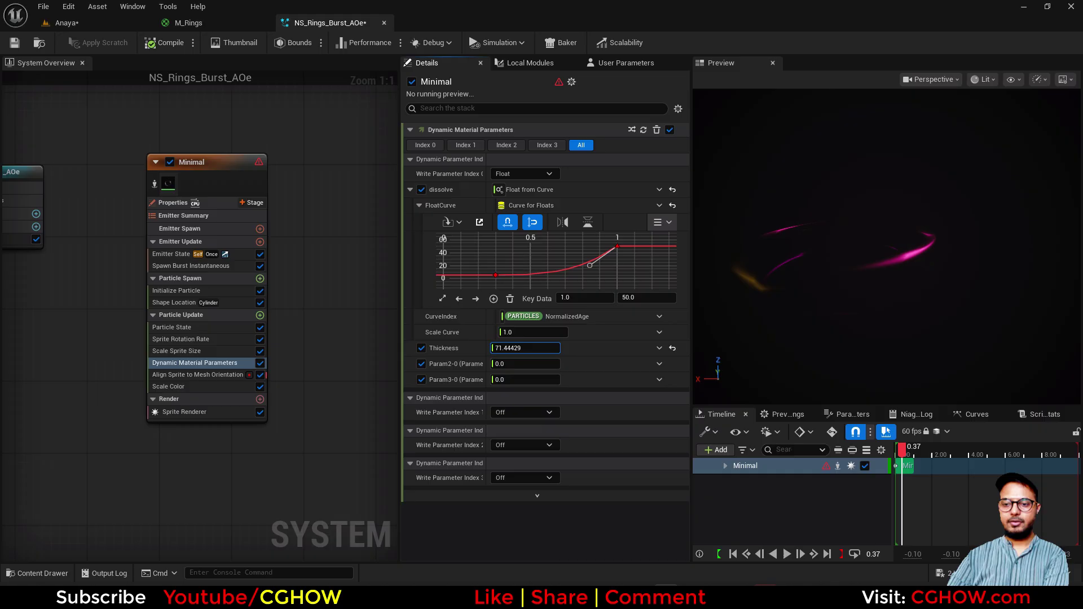
pyautogui.moveTo(525, 348); pyautogui.dragTo(533, 348)
pyautogui.moveTo(607, 349); pyautogui.dragTo(590, 350)
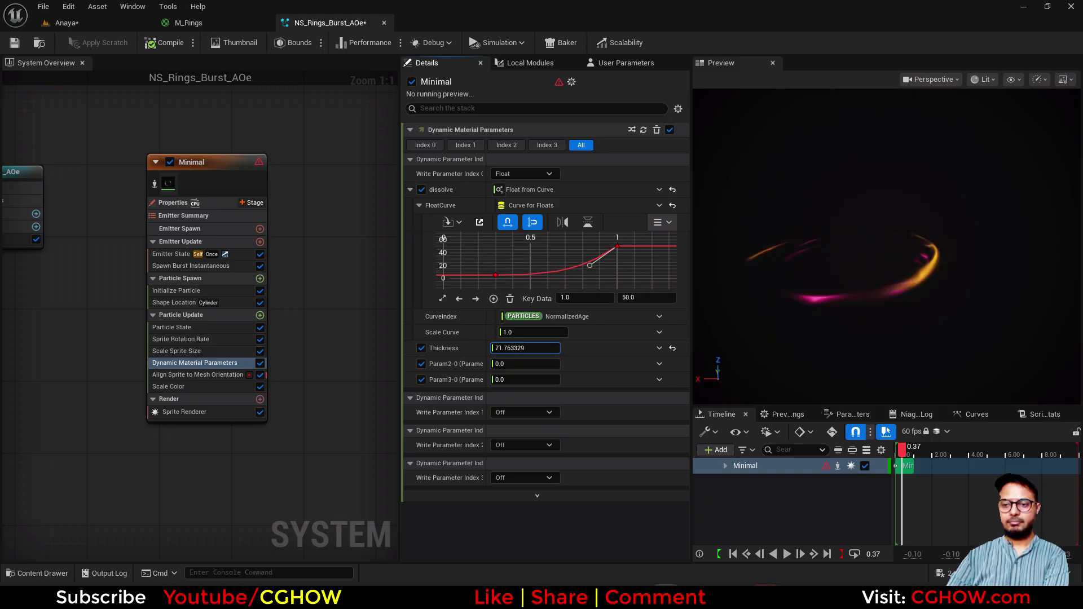
pyautogui.click(659, 348)
pyautogui.click(695, 156)
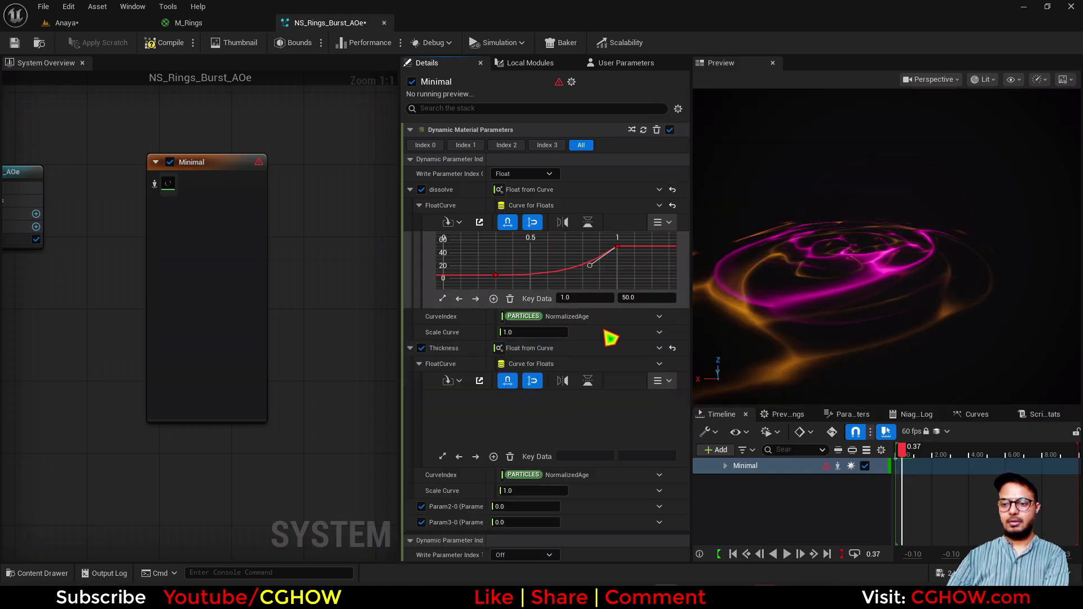
# Step: Set the Thickness curve's first key to time 0.3 with value 5, and its last key at time 1.0 to value 100
pyautogui.click(610, 456)
pyautogui.write('.')
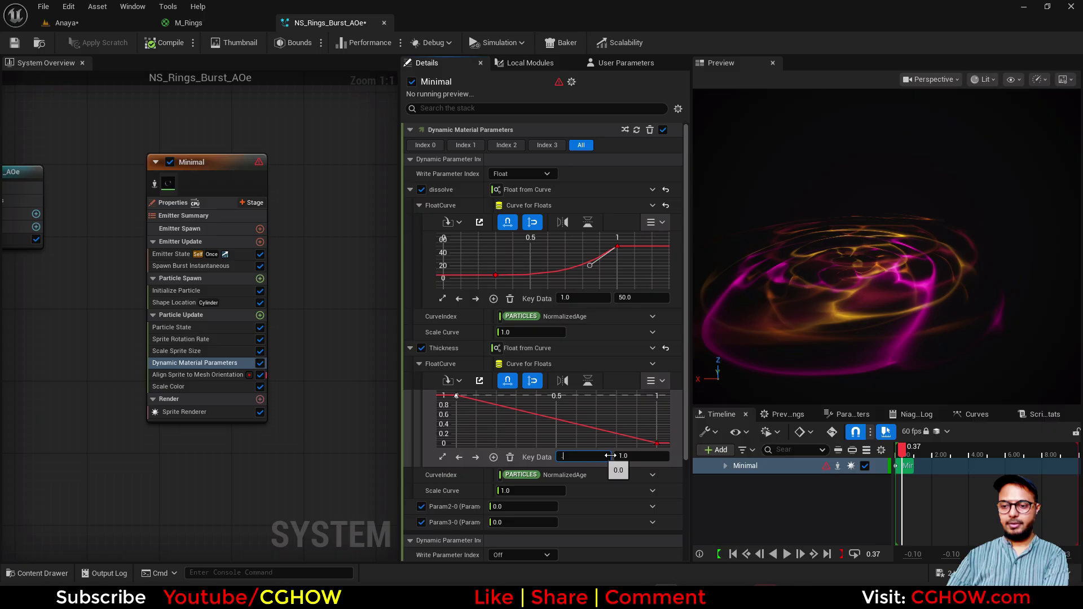
pyautogui.write('3')
pyautogui.press('Return')
pyautogui.click(628, 456)
pyautogui.write('5')
pyautogui.press('Return')
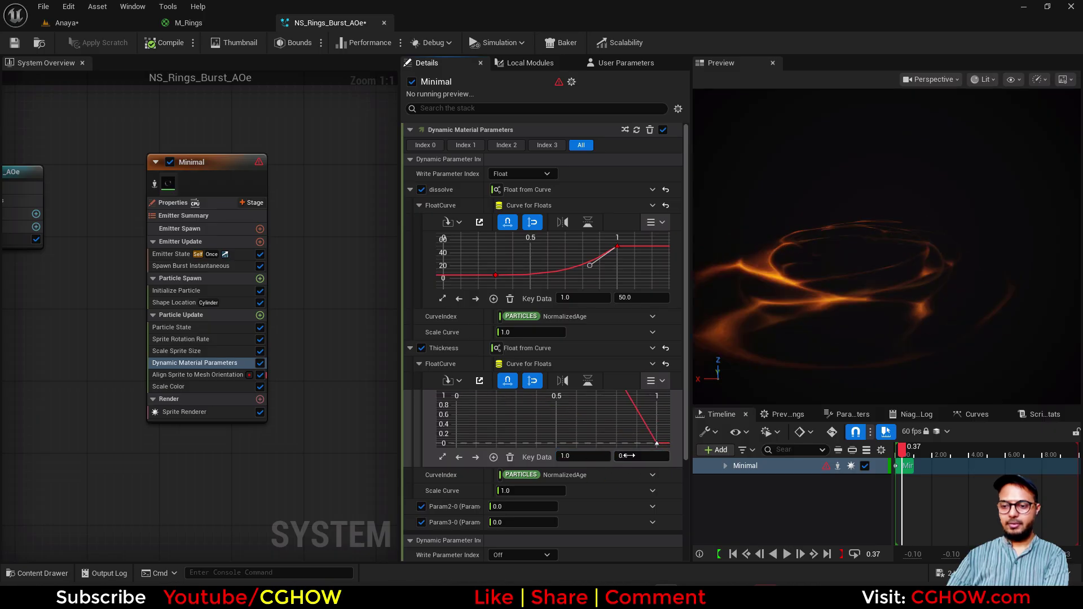
pyautogui.press('Return')
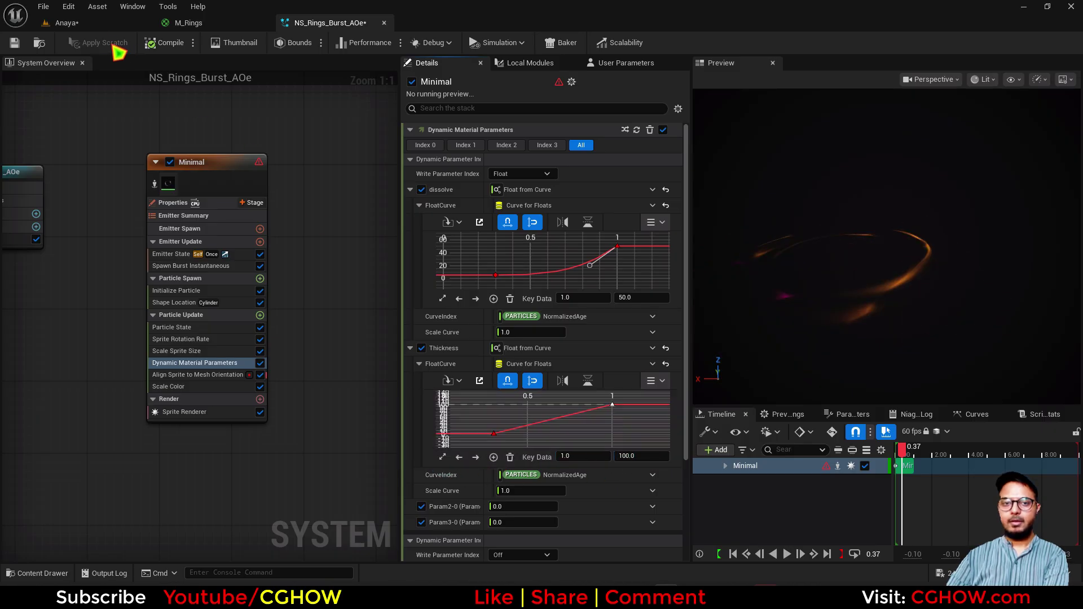
# Step: Replay the burst several times in the Anaya level to check how the rings thin out
pyautogui.click(90, 24)
pyautogui.click(946, 555)
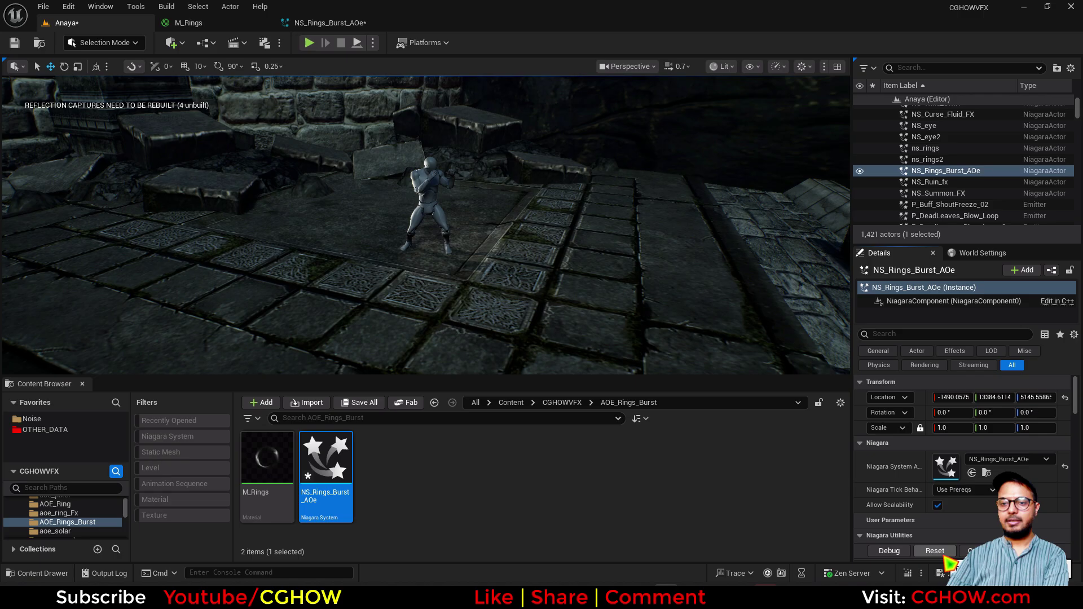
pyautogui.click(946, 557)
pyautogui.click(946, 557)
pyautogui.click(947, 556)
pyautogui.click(947, 556)
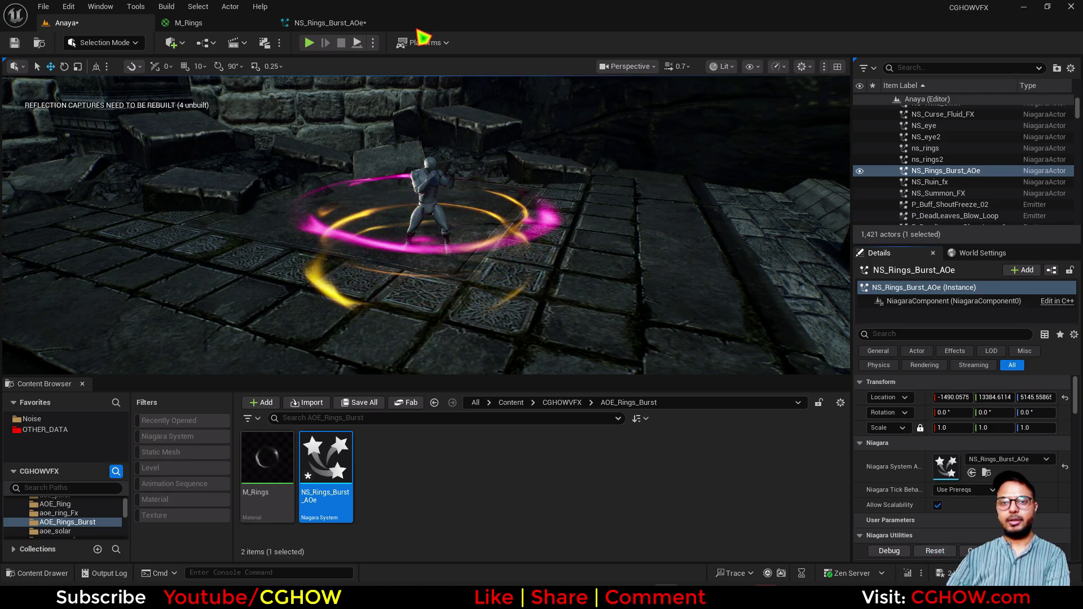
# Step: Smooth the Thickness curve in the Niagara system so that it eases between its two keys
pyautogui.click(330, 24)
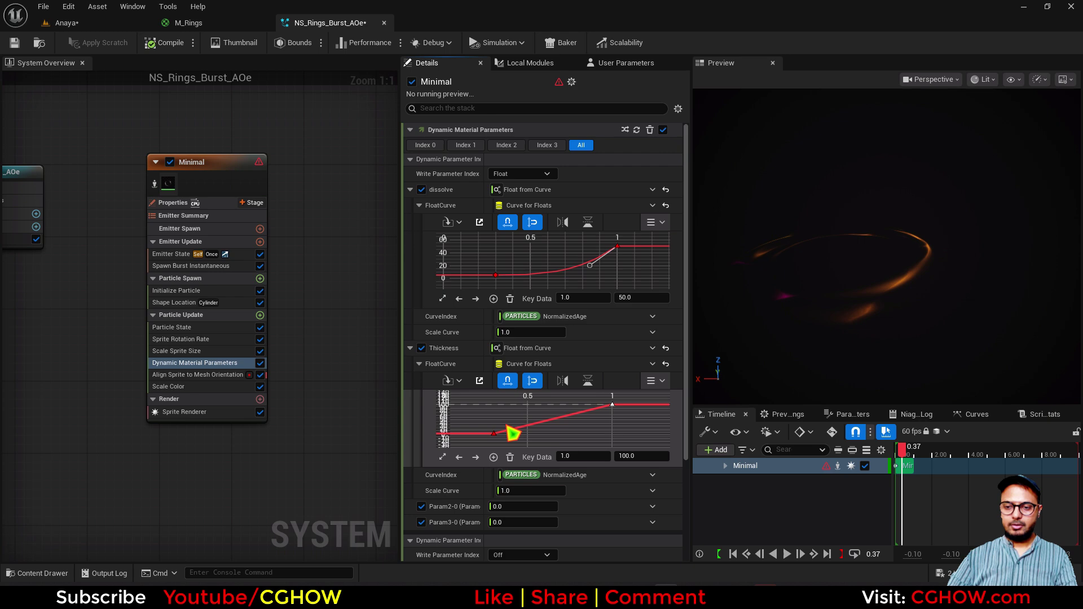
pyautogui.click(612, 405)
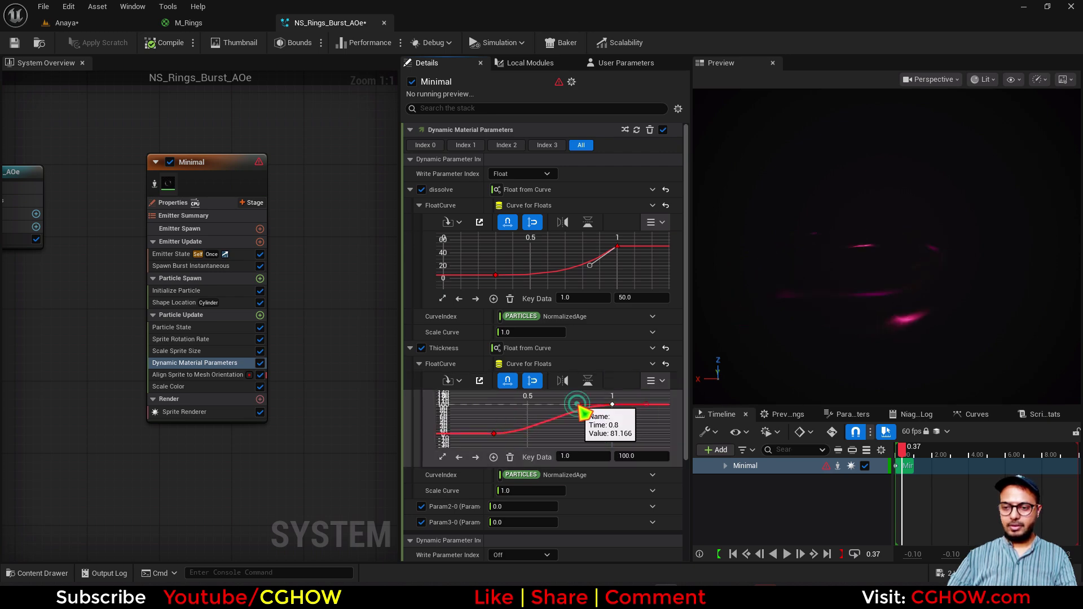
# Step: Reset the burst repeatedly in the Anaya level to judge the smoothed Thickness curve
pyautogui.click(113, 24)
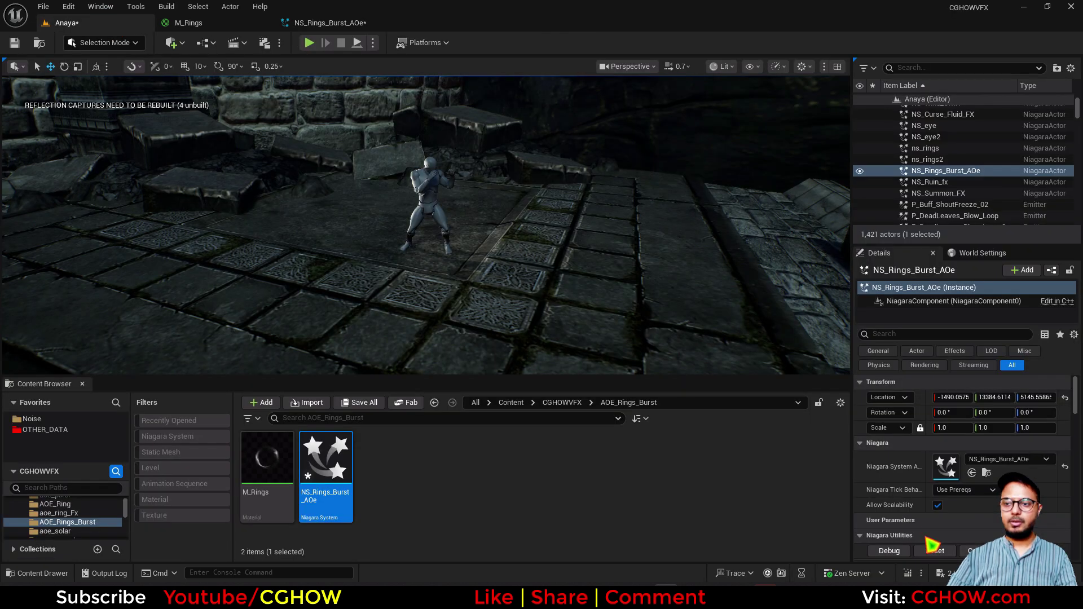
pyautogui.click(941, 555)
pyautogui.click(942, 555)
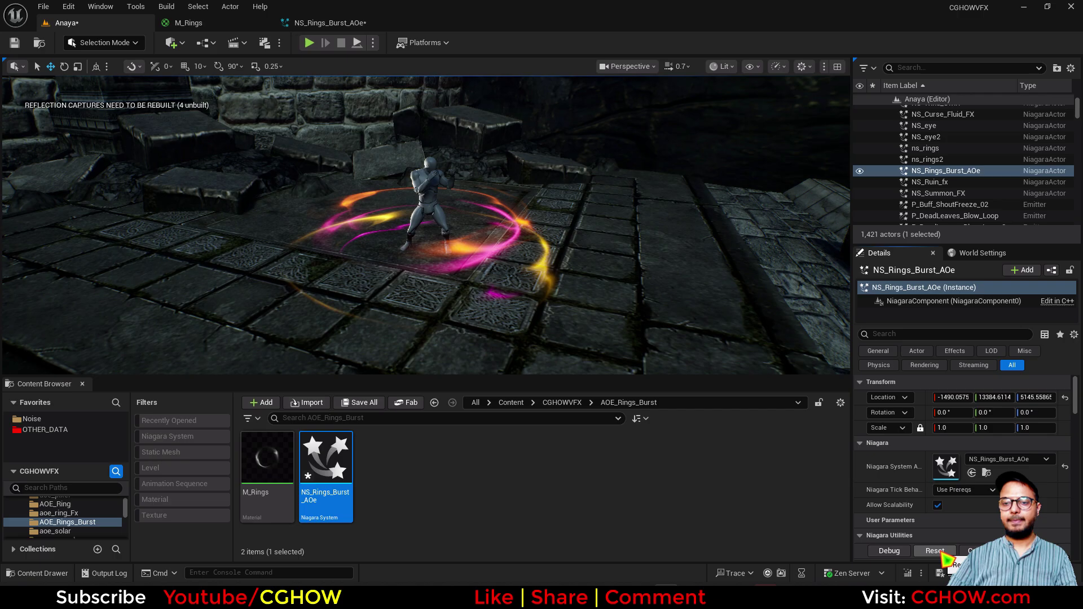
pyautogui.click(941, 555)
pyautogui.click(941, 555)
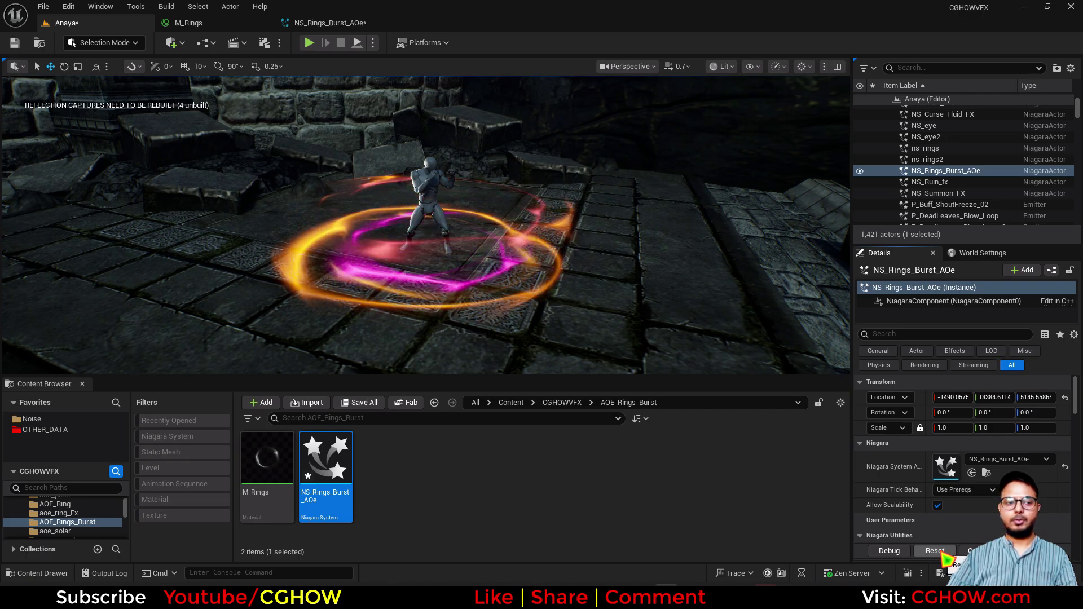
pyautogui.click(941, 555)
pyautogui.click(942, 555)
pyautogui.click(942, 555)
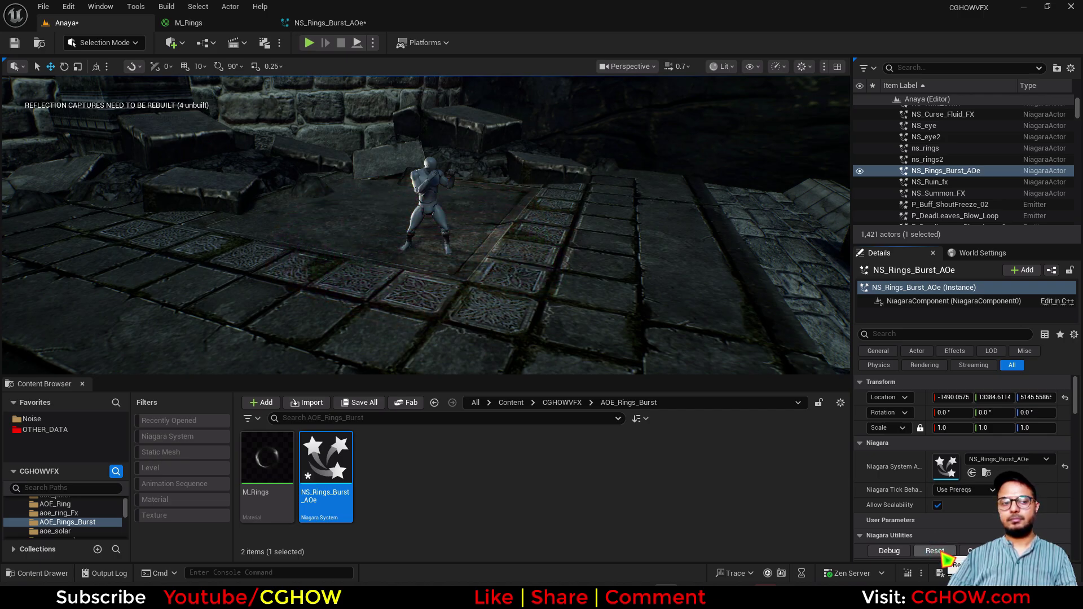
pyautogui.click(941, 555)
pyautogui.click(941, 555)
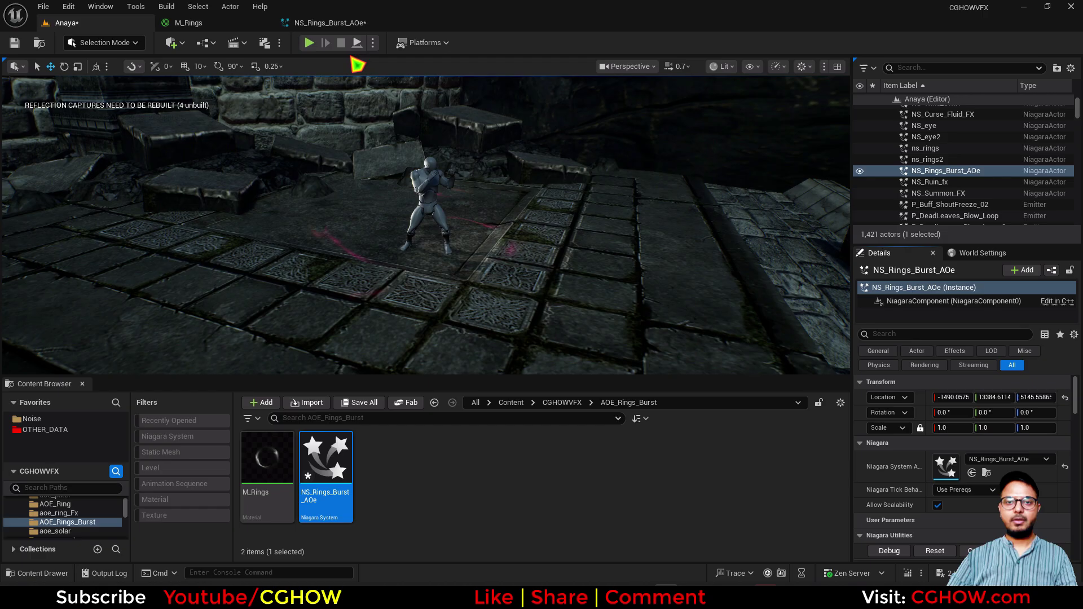
# Step: Duplicate the Minimal emitter in NS_Rings_Burst_AOe and place the copy beside the original
pyautogui.click(337, 23)
pyautogui.moveTo(305, 158); pyautogui.dragTo(217, 156, button='right')
pyautogui.click(168, 172)
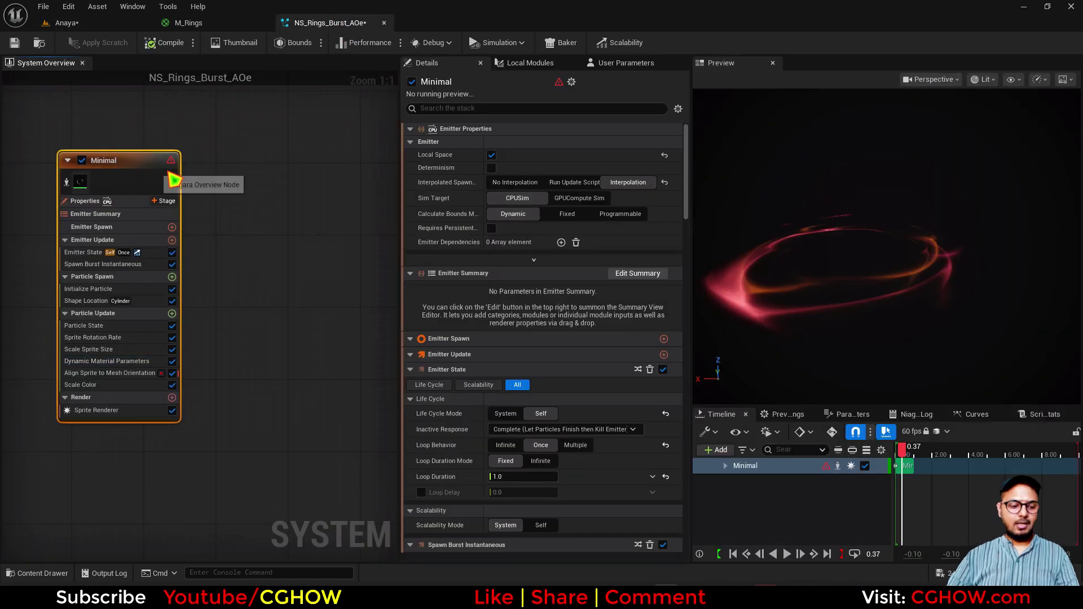
pyautogui.click(229, 148)
pyautogui.hotkey('ctrl', 'v')
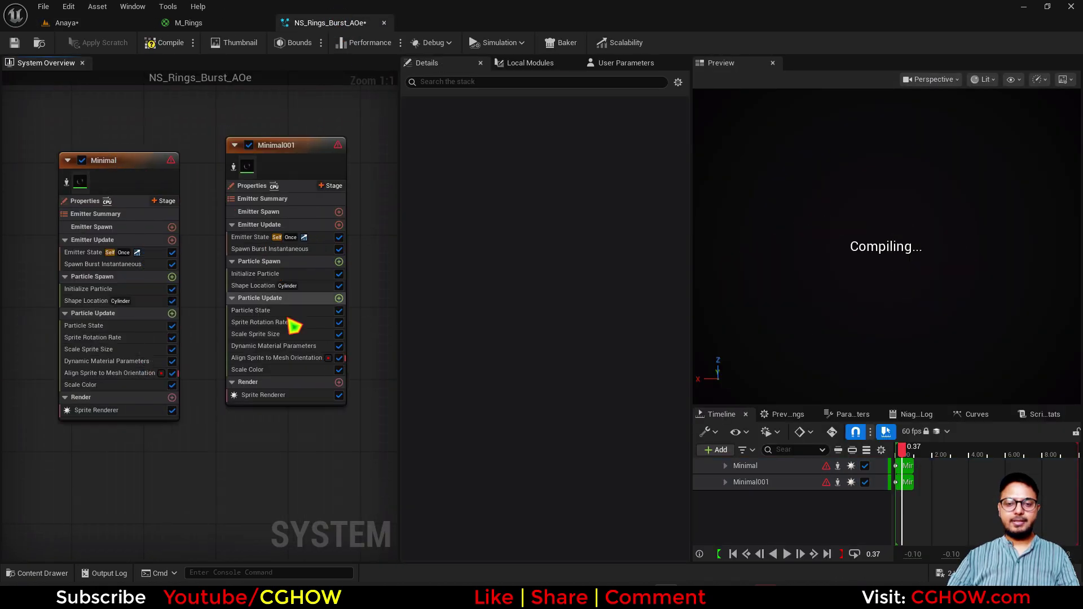
# Step: Set the first key of the Thickness curve to 10 in the Minimal001 emitter's Dynamic Material Parameters
pyautogui.click(270, 360)
pyautogui.click(275, 345)
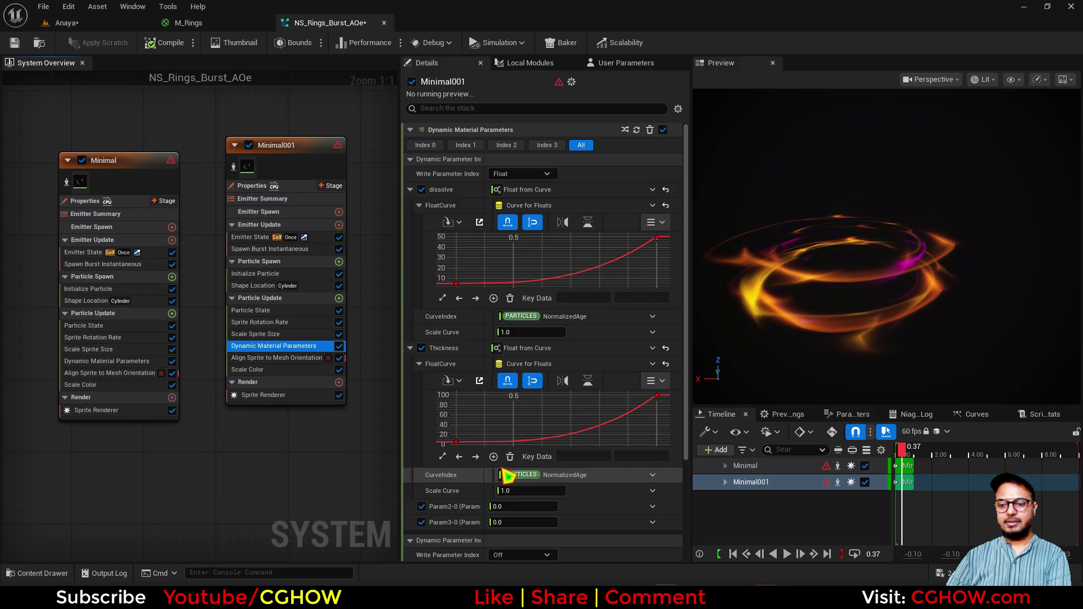
pyautogui.click(476, 430)
pyautogui.moveTo(444, 450); pyautogui.dragTo(442, 450)
pyautogui.click(630, 460)
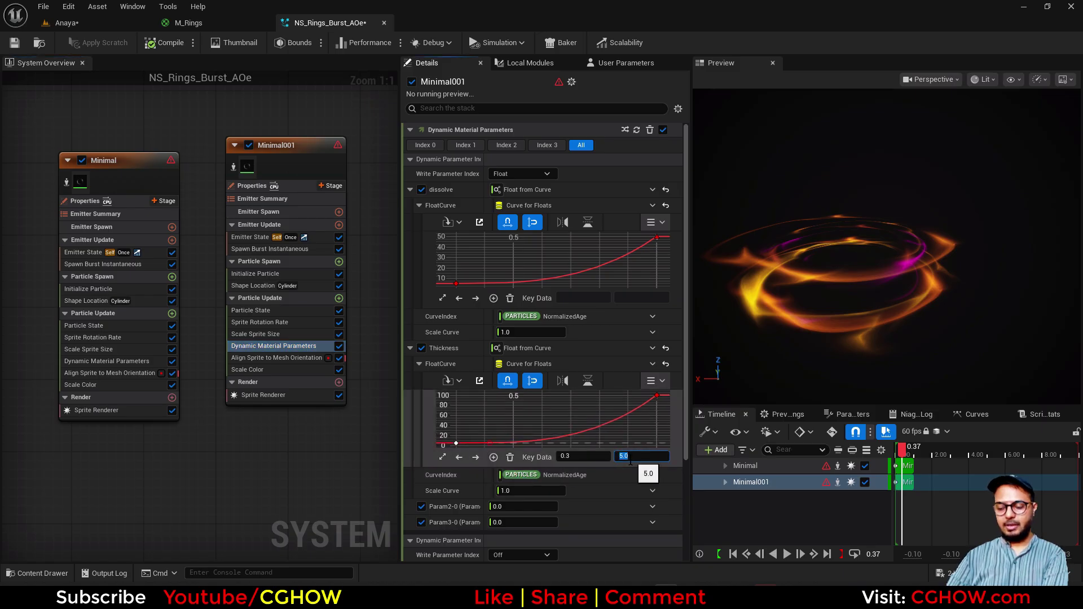
pyautogui.press('Return')
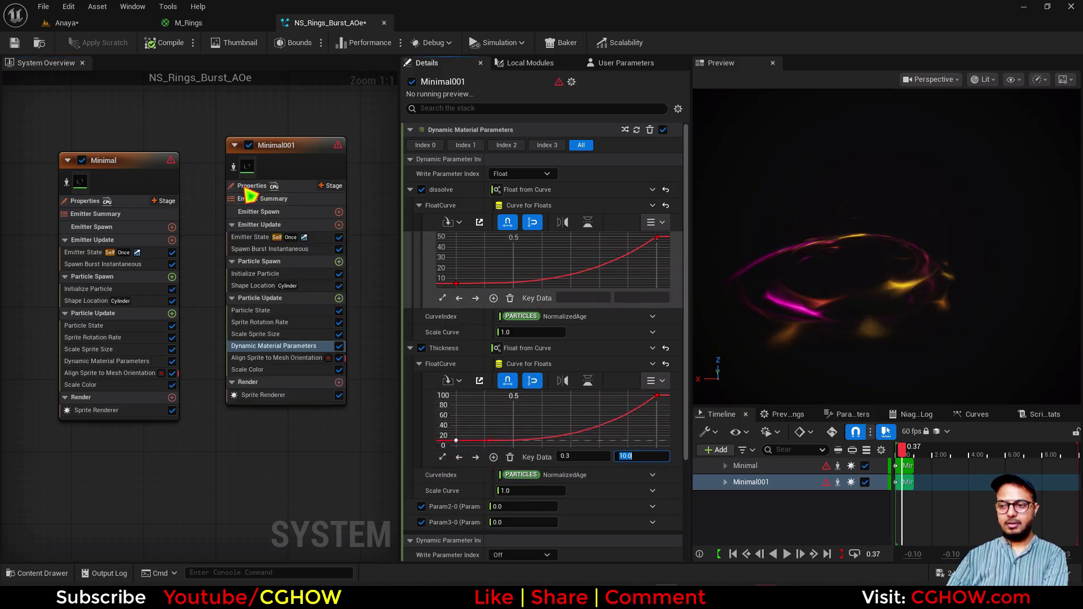
# Step: Isolate and play the Minimal001 emitter in the preview, and check its Scale Sprite Size curve scale
pyautogui.click(233, 167)
pyautogui.click(787, 555)
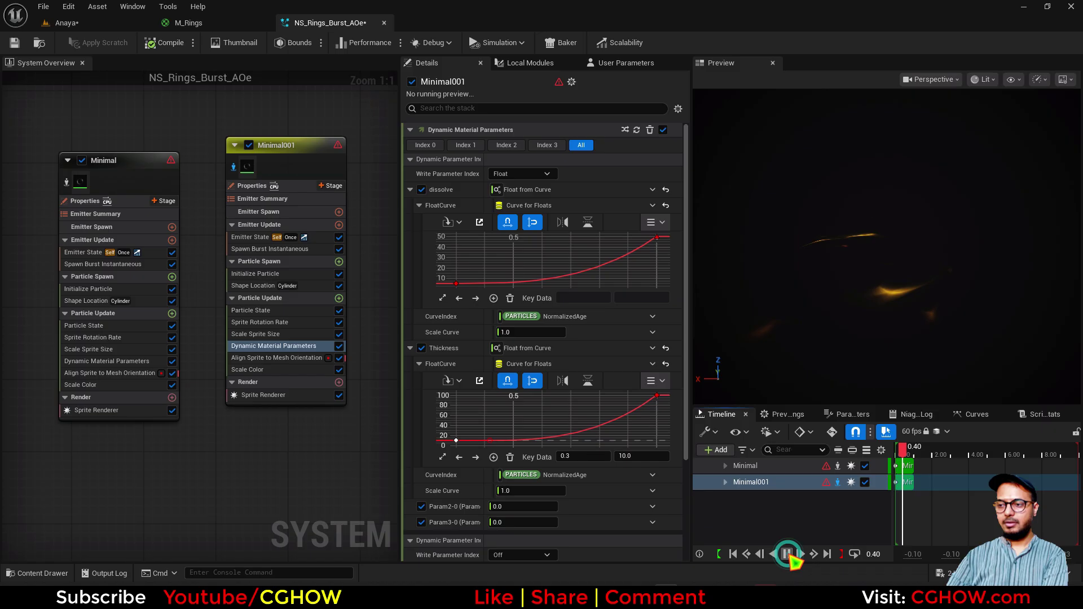
pyautogui.click(282, 334)
pyautogui.click(521, 287)
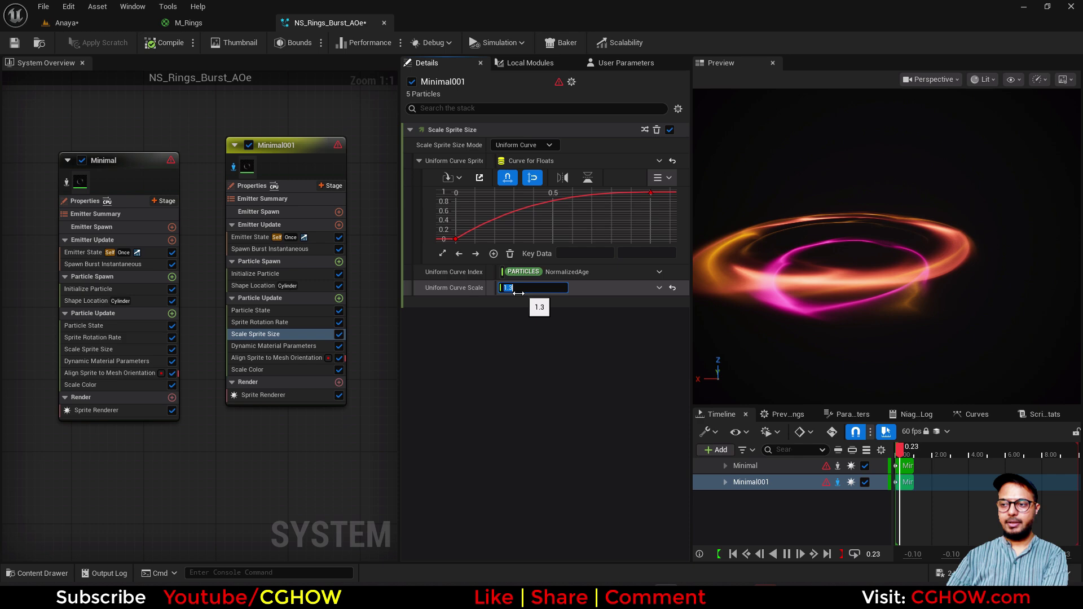
# Step: Set Minimal001's Lifetime Max to 0.4 and Lifetime Min to 0.2 in Initialize Particle
pyautogui.click(271, 273)
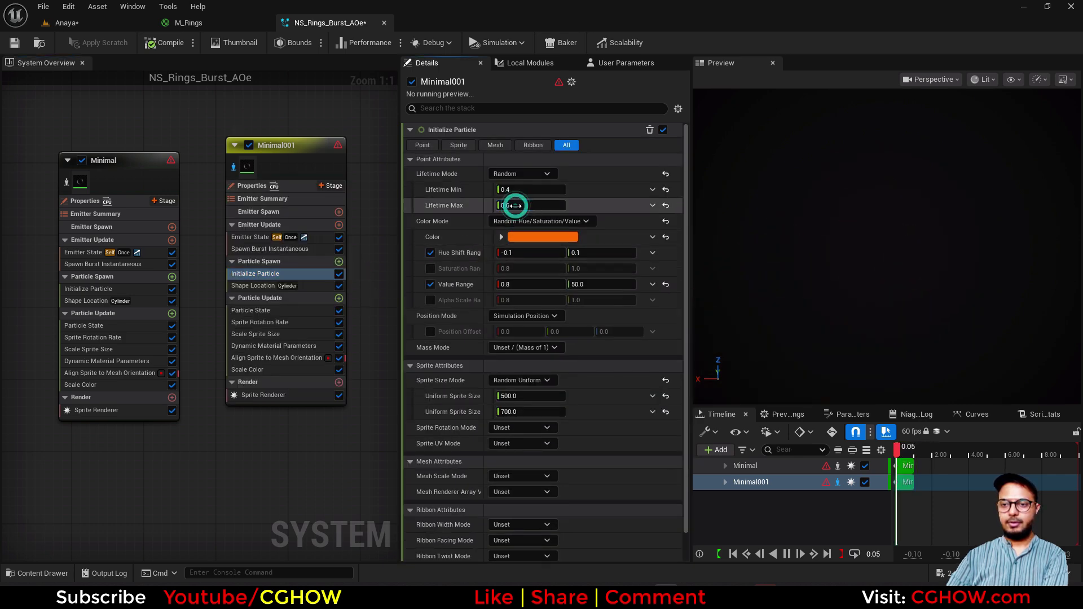
pyautogui.click(516, 206)
pyautogui.write('.4')
pyautogui.press('Return')
pyautogui.click(511, 191)
pyautogui.write('.2')
pyautogui.press('Return')
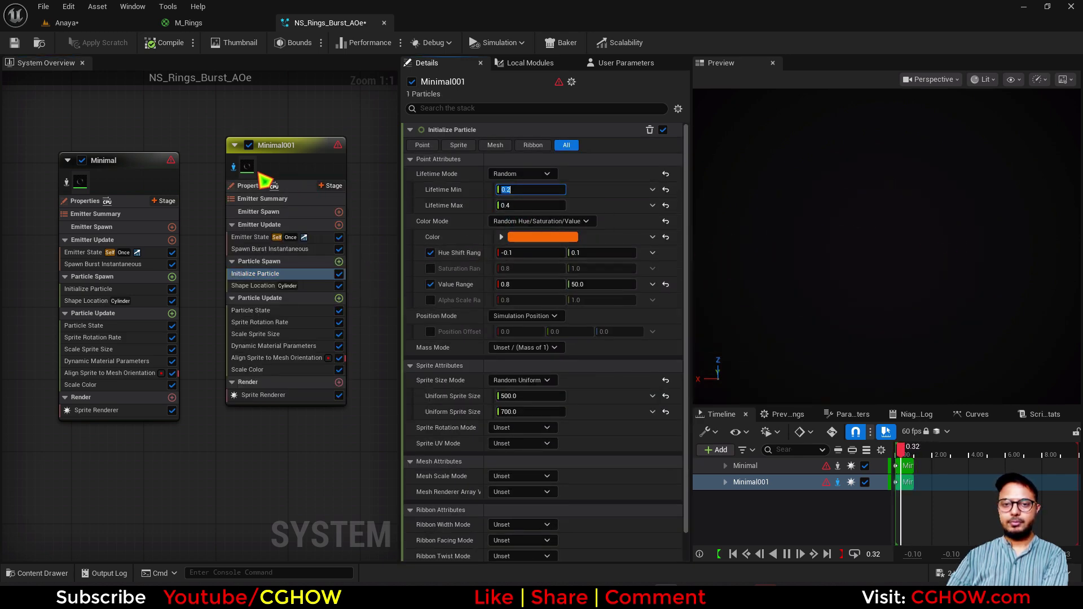
# Step: Replay the two-emitter burst repeatedly in the Anaya level to review the combined rings
pyautogui.click(62, 22)
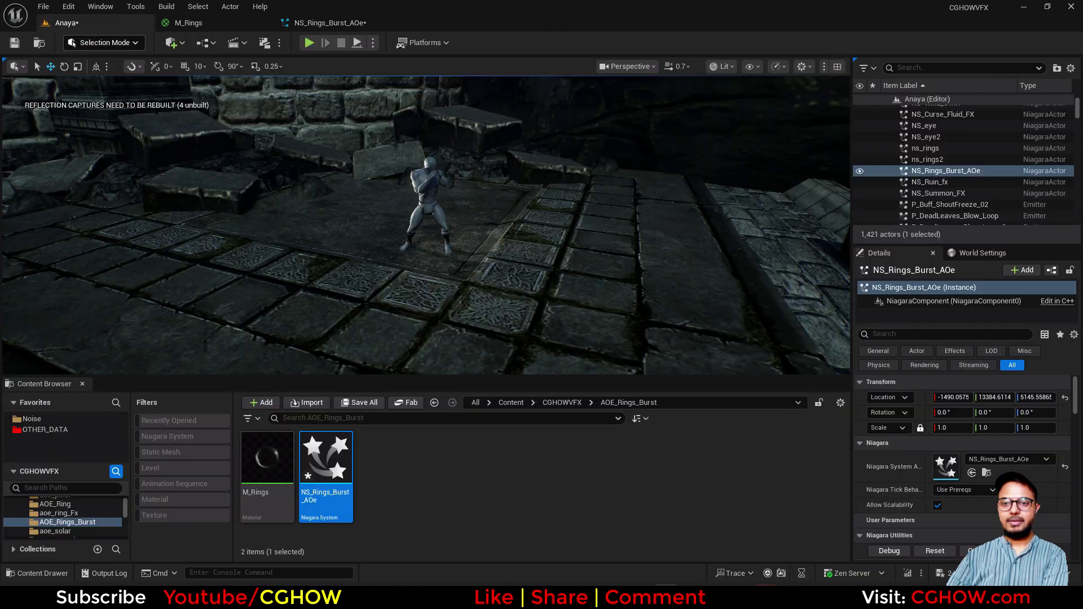
pyautogui.click(938, 553)
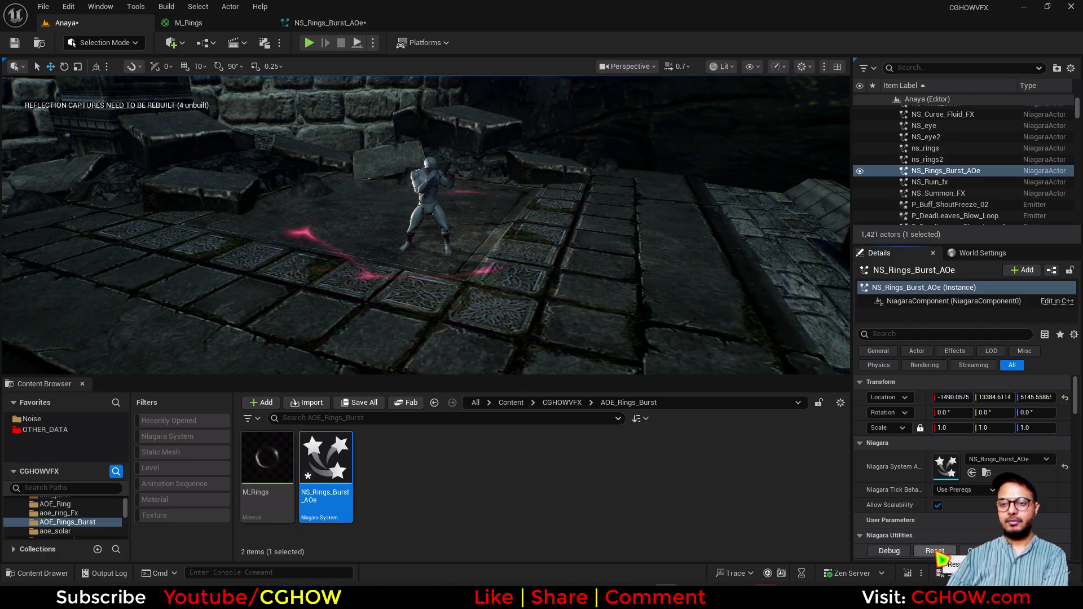
pyautogui.click(937, 553)
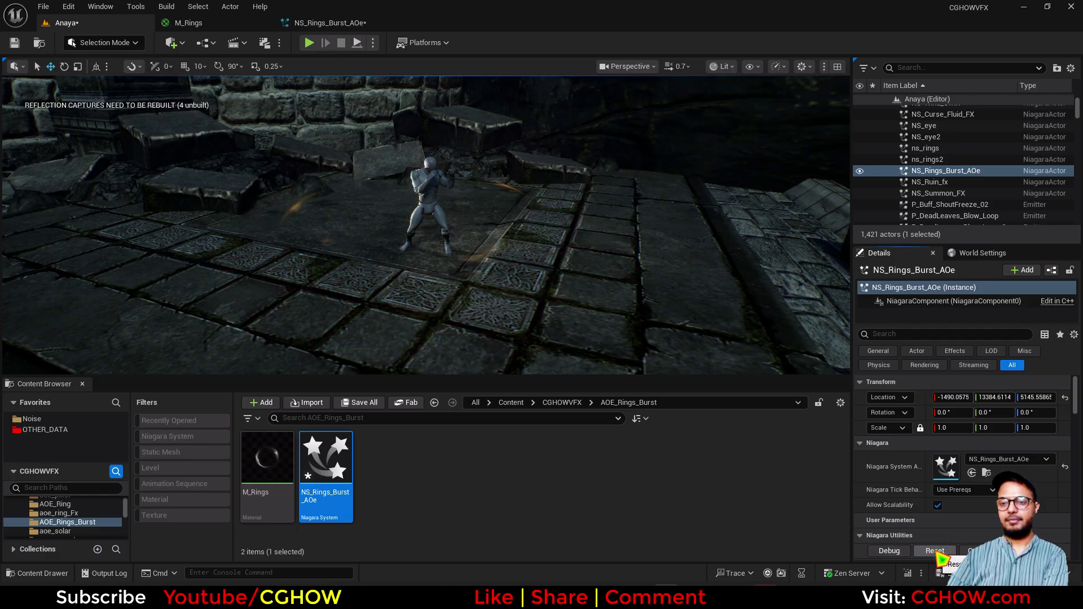
pyautogui.click(937, 552)
pyautogui.click(936, 553)
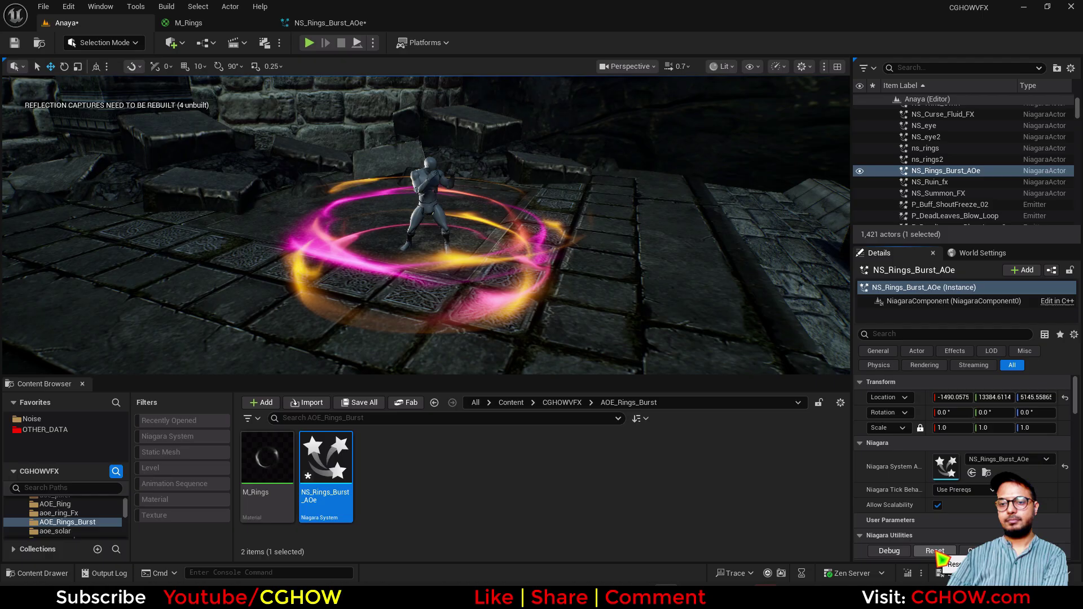
pyautogui.click(937, 553)
pyautogui.click(936, 552)
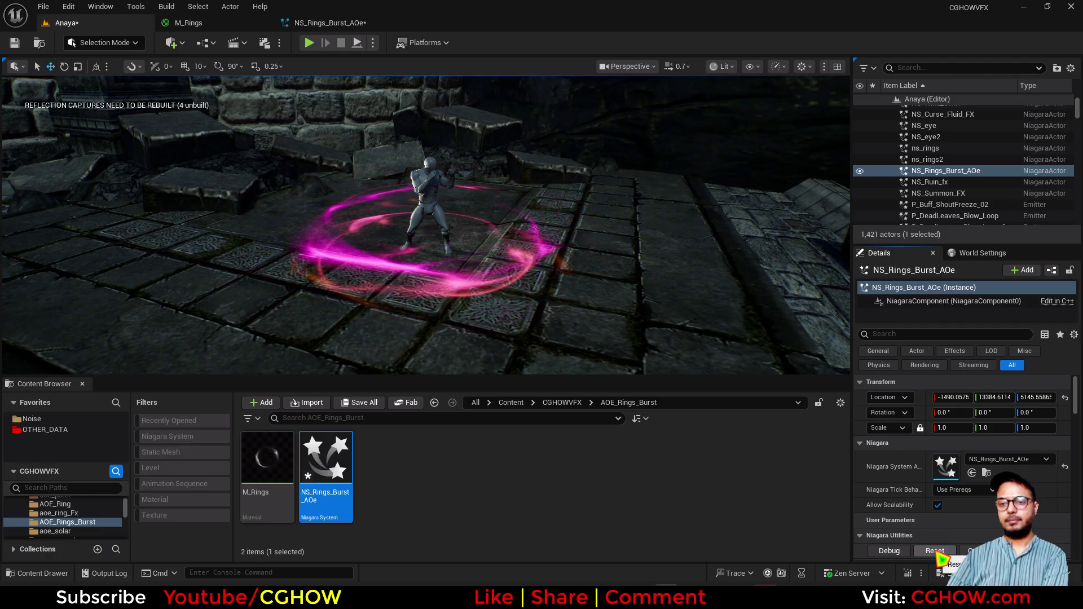
pyautogui.click(936, 553)
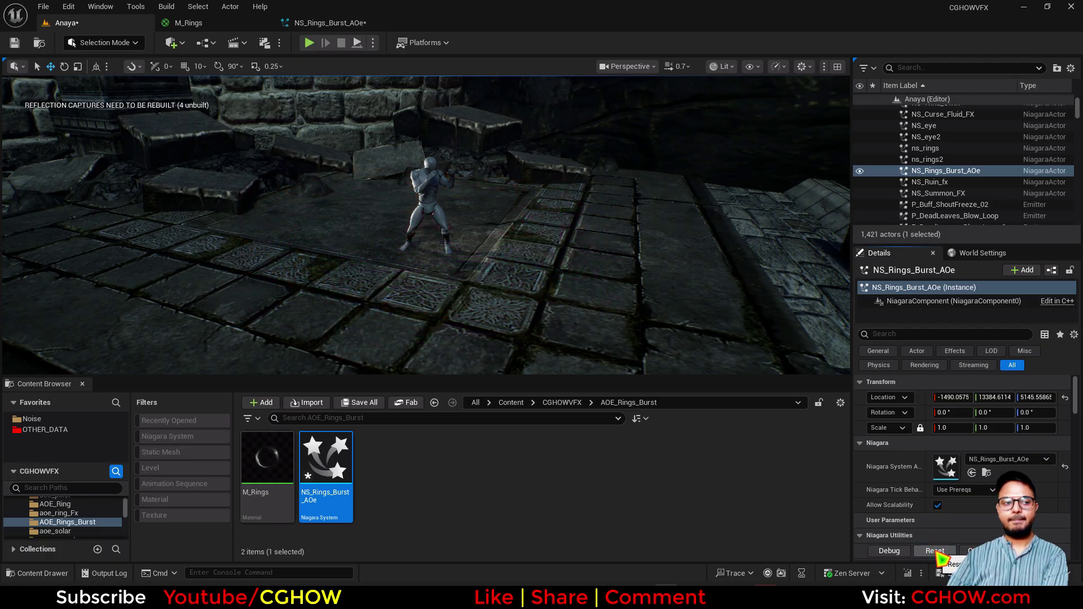
pyautogui.click(937, 553)
pyautogui.click(937, 553)
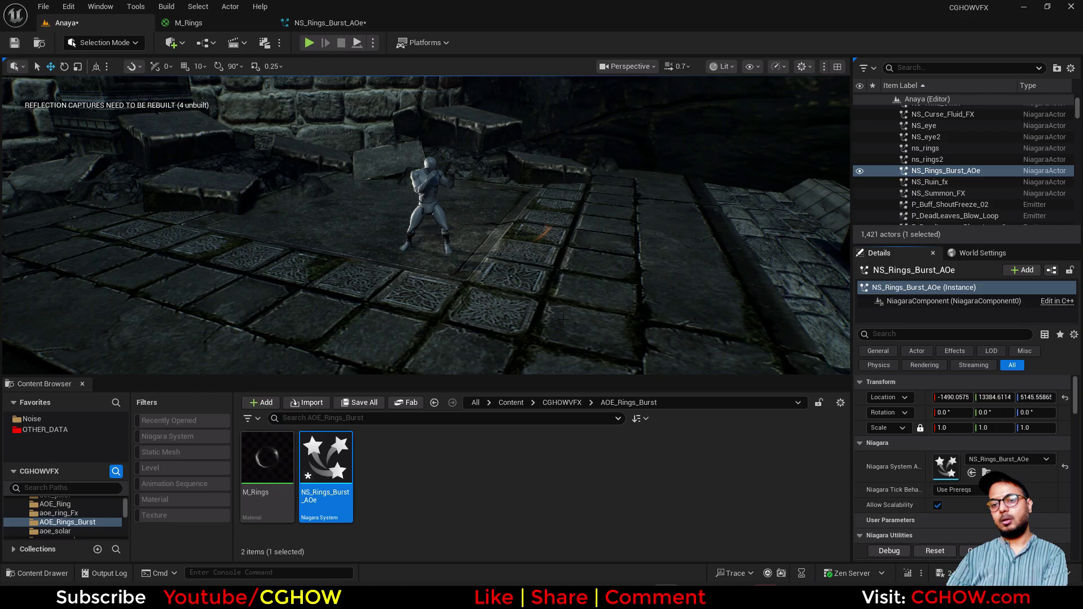
pyautogui.click(933, 552)
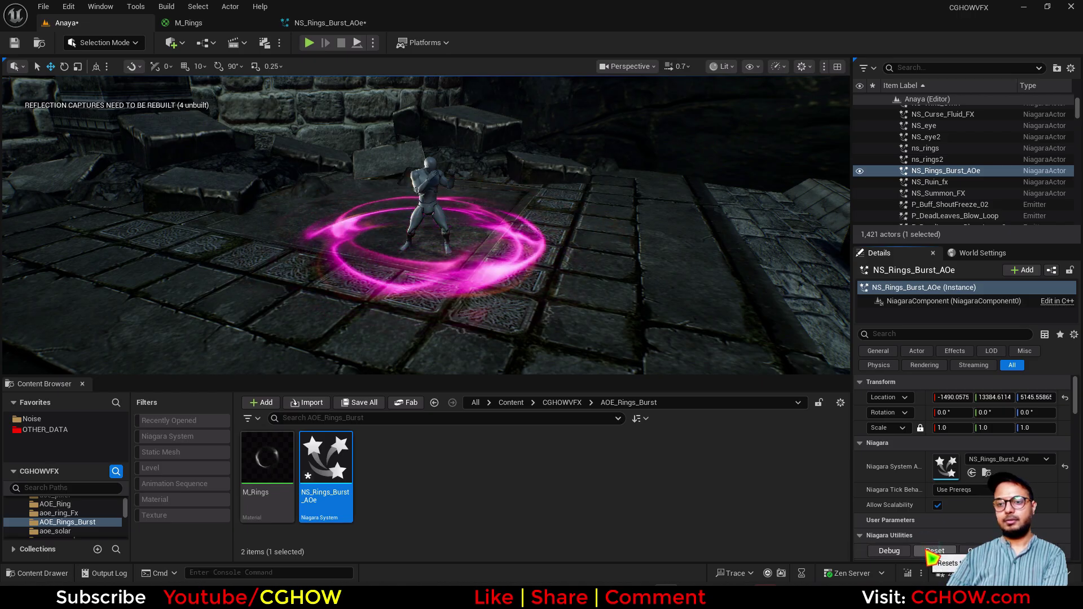
pyautogui.click(934, 552)
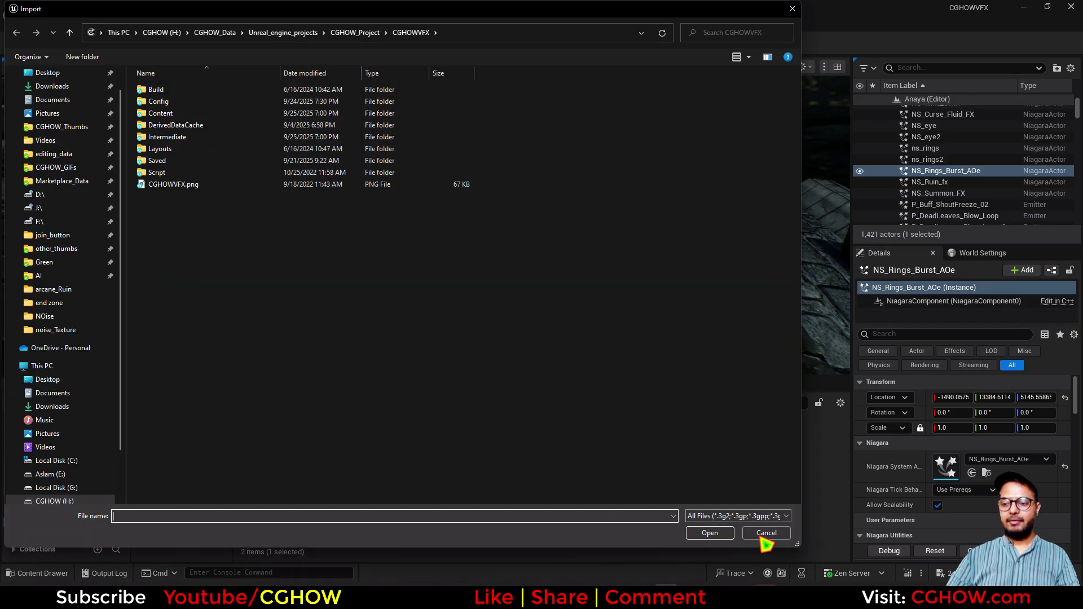
# Step: Dismiss the import dialog and save all modified assets in the project
pyautogui.click(768, 533)
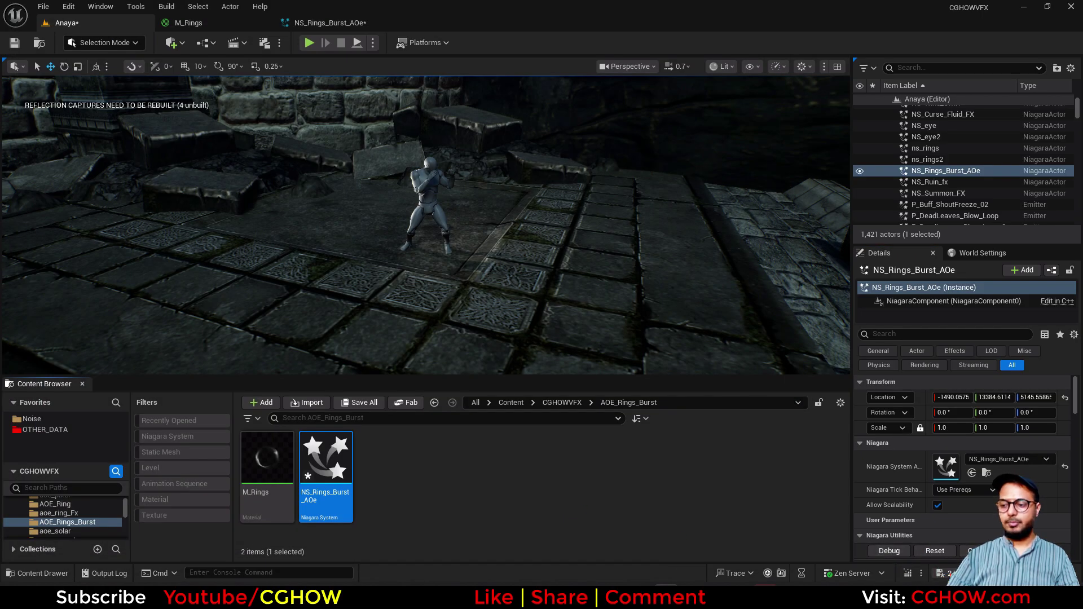
pyautogui.hotkey('ctrl', 'shift', 's')
pyautogui.click(643, 426)
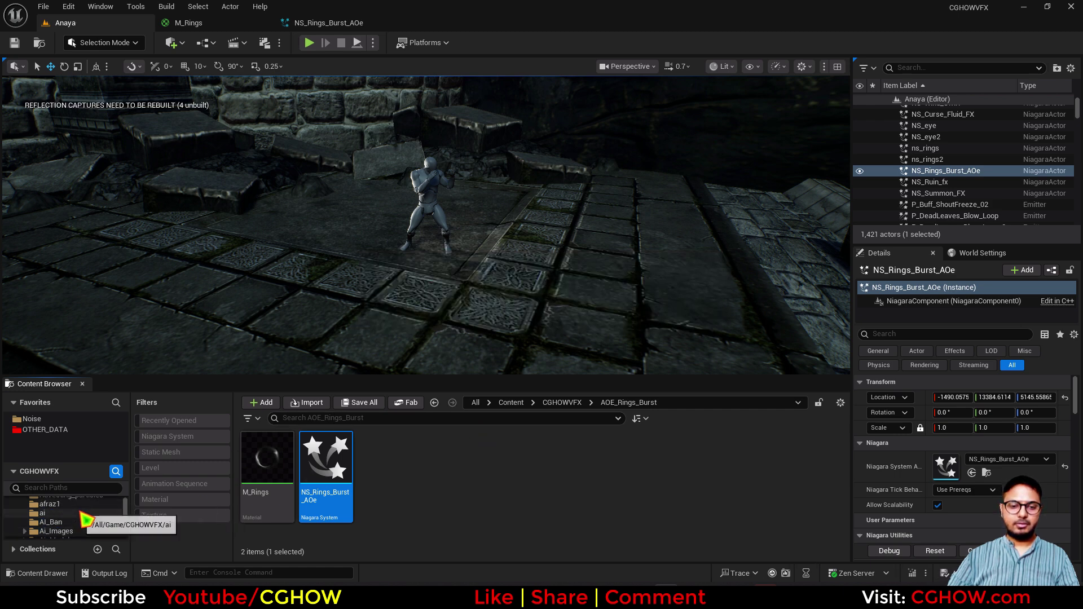
# Step: Search the CGHOWVFX folder for "depth", filter the results to materials, and open M_Radial_Add_Depth
pyautogui.click(63, 531)
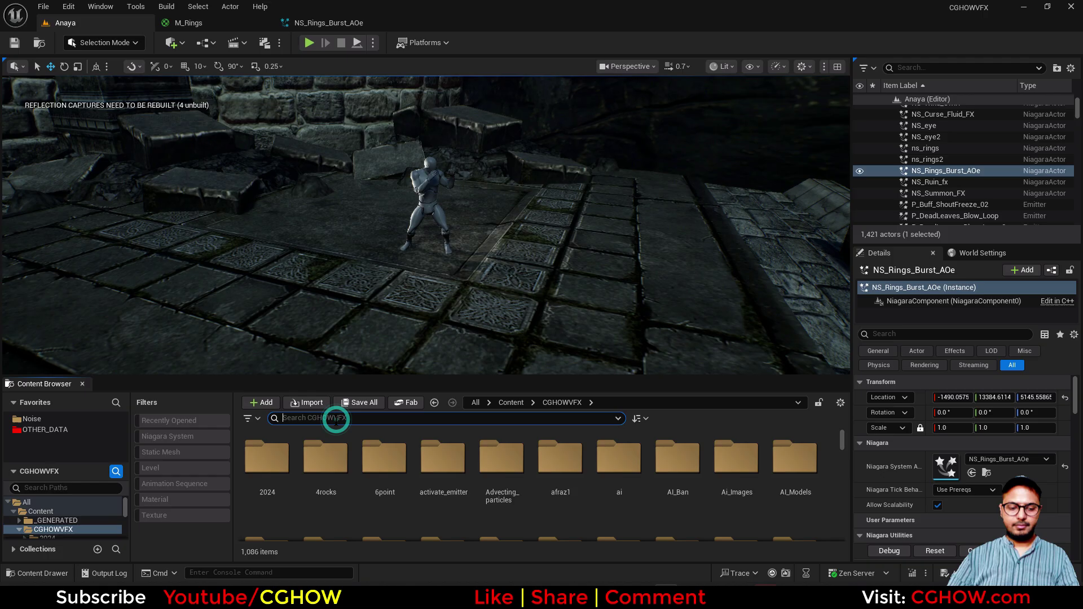
pyautogui.click(336, 420)
pyautogui.write('depth')
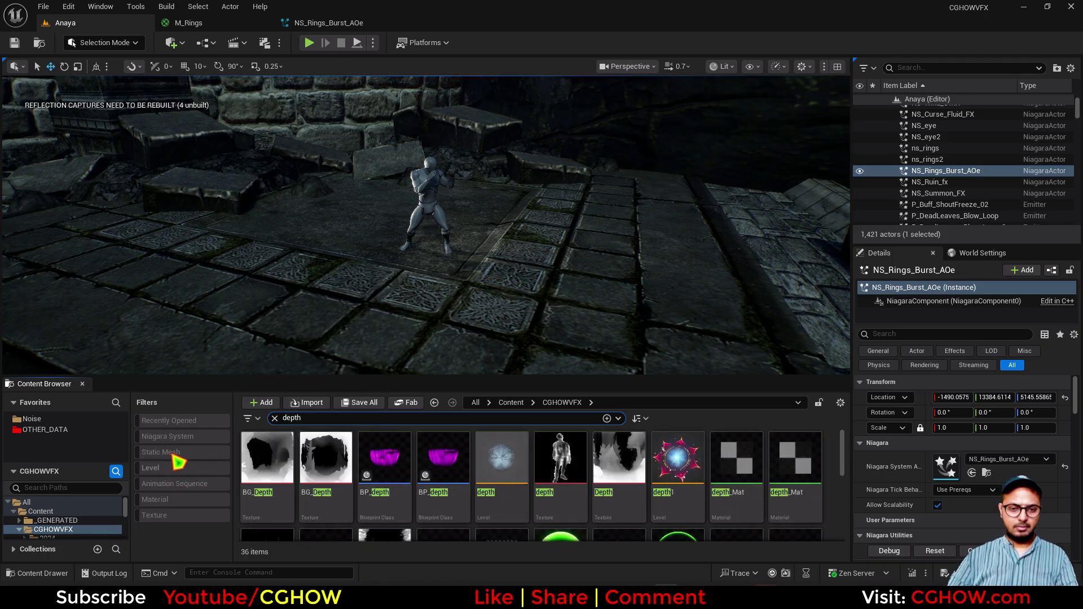
pyautogui.click(168, 499)
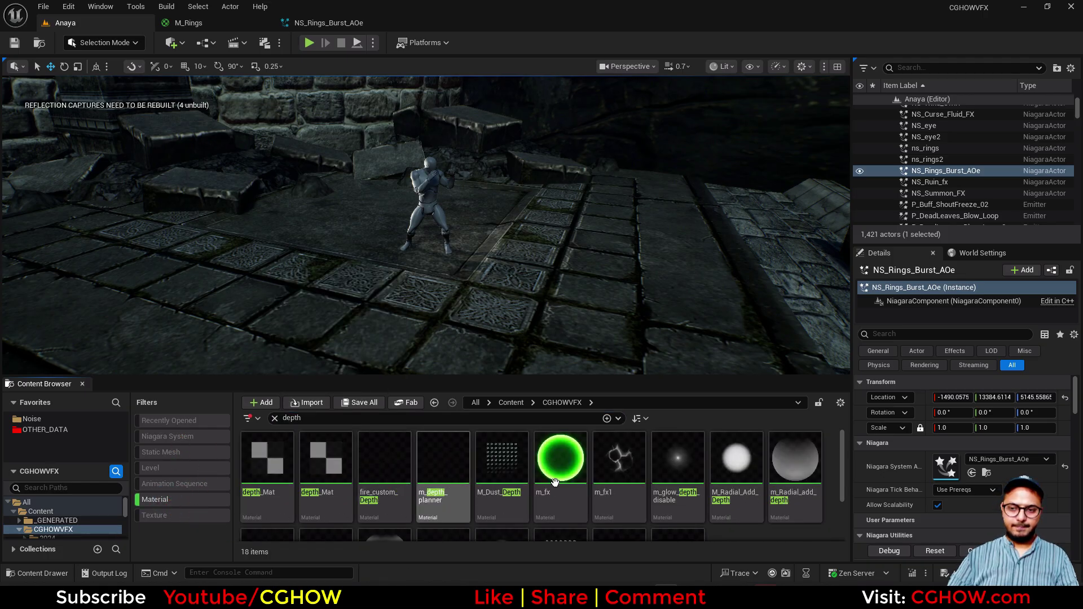
pyautogui.click(746, 477)
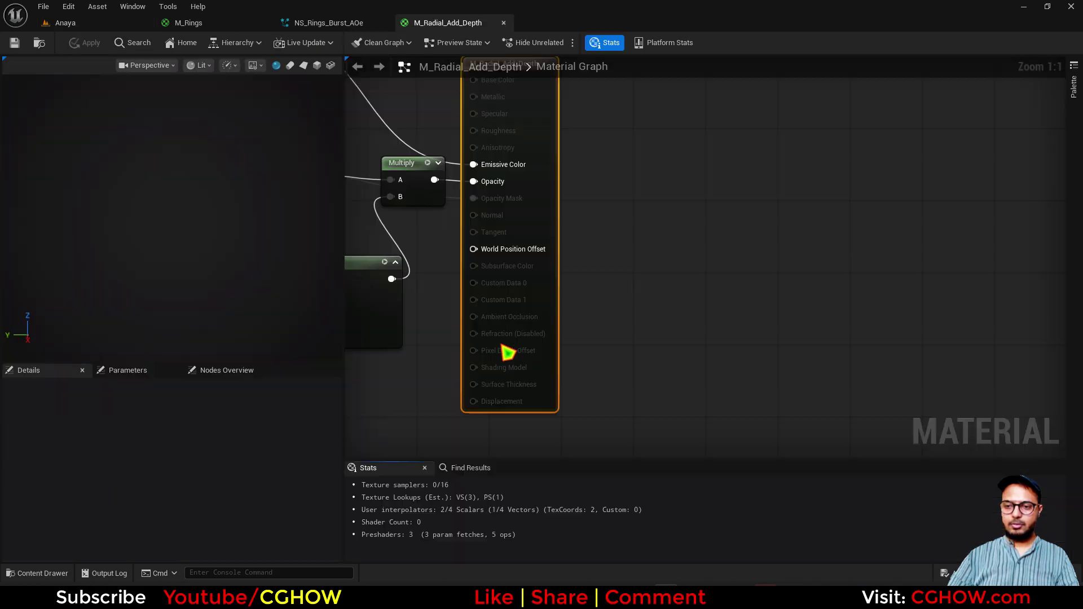
# Step: Examine the radial gradient, Multiply and Depth Fade nodes in M_Radial_Add_Depth, previewing the material on a plane
pyautogui.moveTo(502, 346); pyautogui.dragTo(698, 368, button='right')
pyautogui.moveTo(440, 336); pyautogui.dragTo(727, 376, button='right')
pyautogui.rightClick(728, 375)
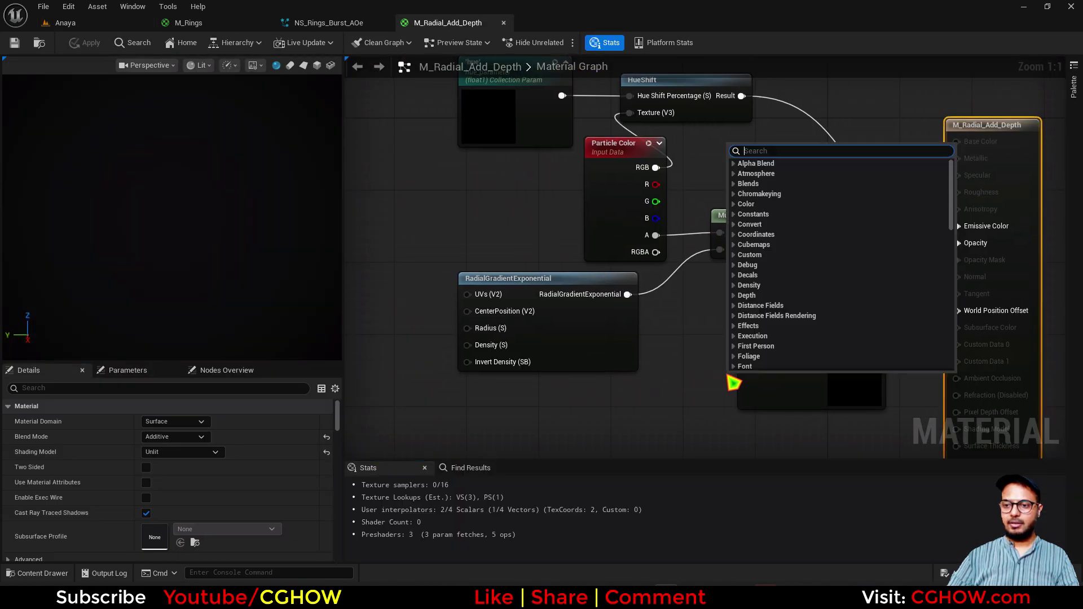
pyautogui.moveTo(660, 339); pyautogui.dragTo(625, 418, button='right')
pyautogui.moveTo(385, 128); pyautogui.dragTo(607, 50)
pyautogui.moveTo(738, 293); pyautogui.dragTo(647, 106, button='right')
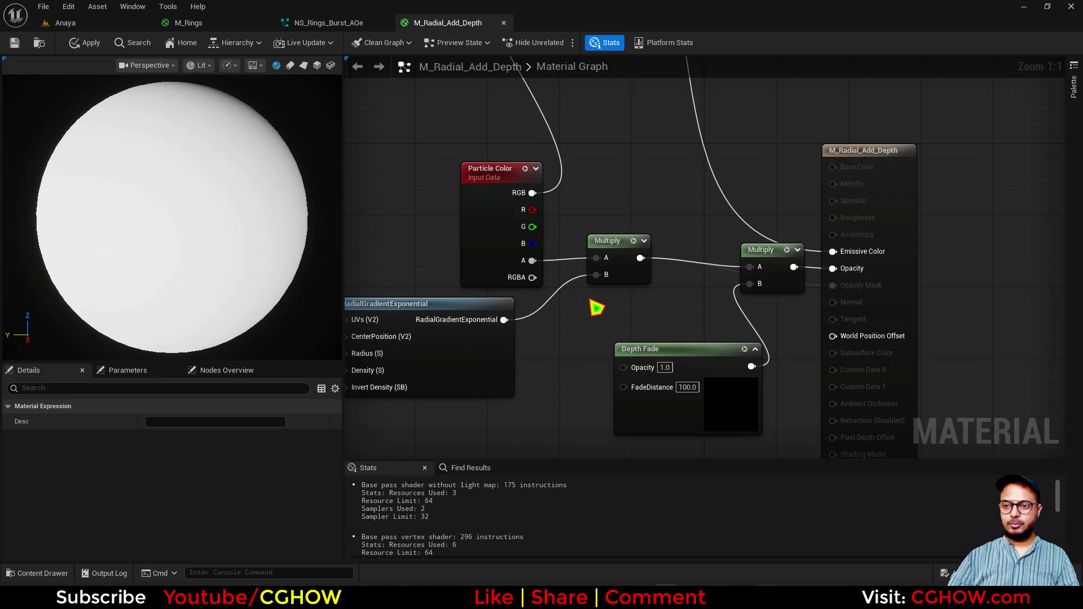
pyautogui.moveTo(622, 355); pyautogui.dragTo(660, 350, button='right')
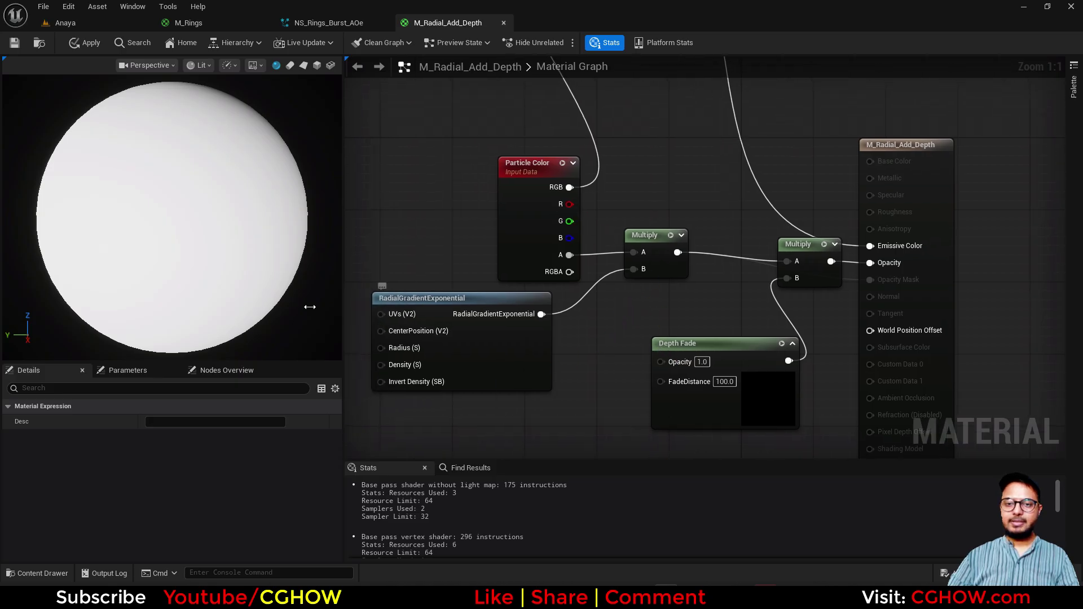
pyautogui.click(304, 65)
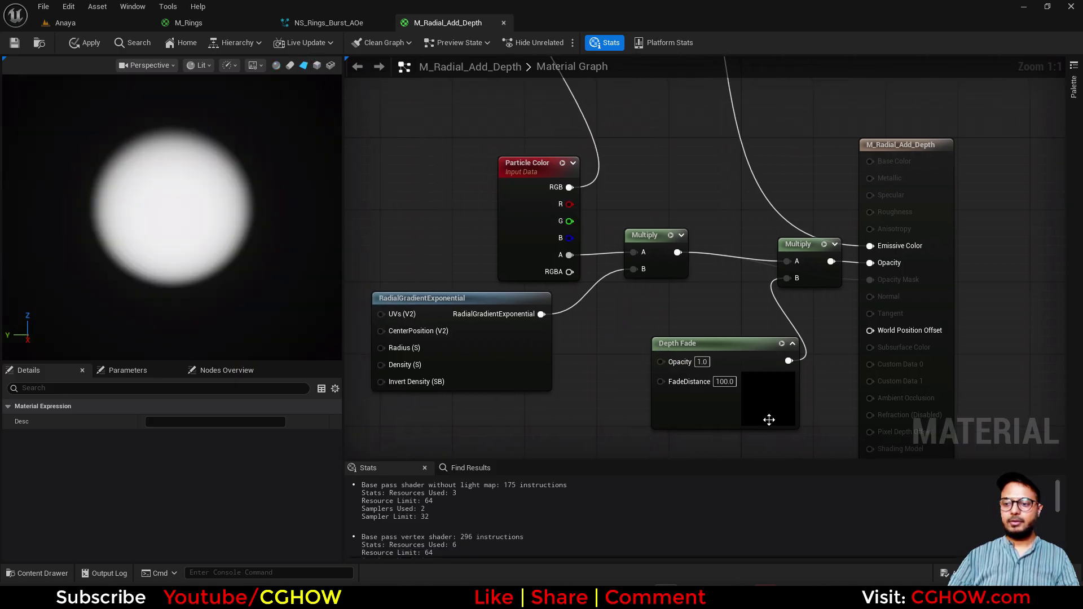
pyautogui.moveTo(769, 419); pyautogui.dragTo(723, 428)
# Step: Duplicate the Minimal001 emitter in NS_Rings_Burst_AOe and place the copy beside the original
pyautogui.click(48, 23)
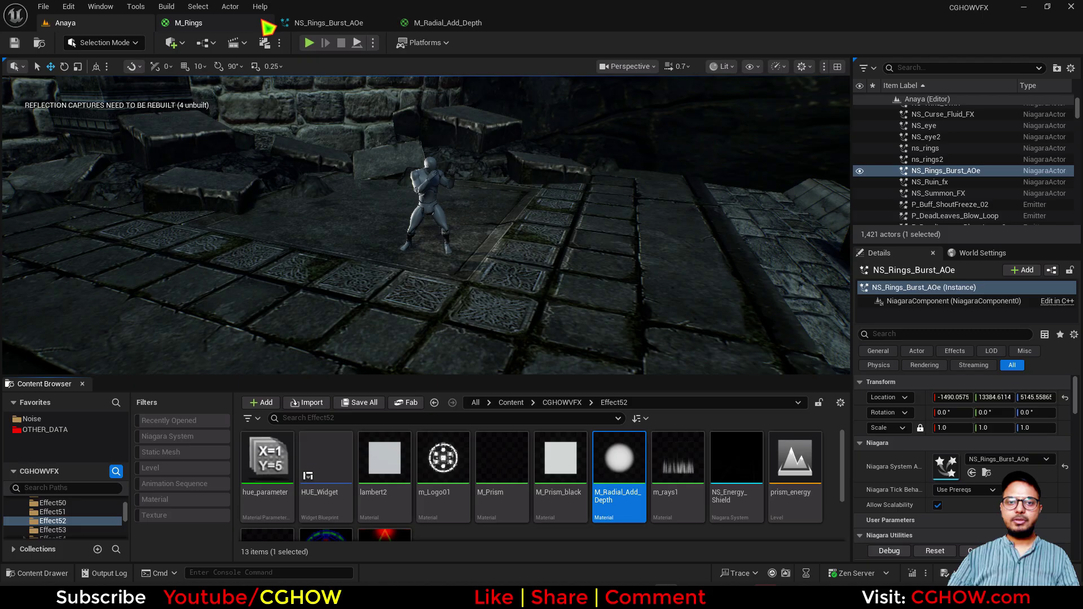
pyautogui.click(319, 23)
pyautogui.scroll(-1, 233, 250)
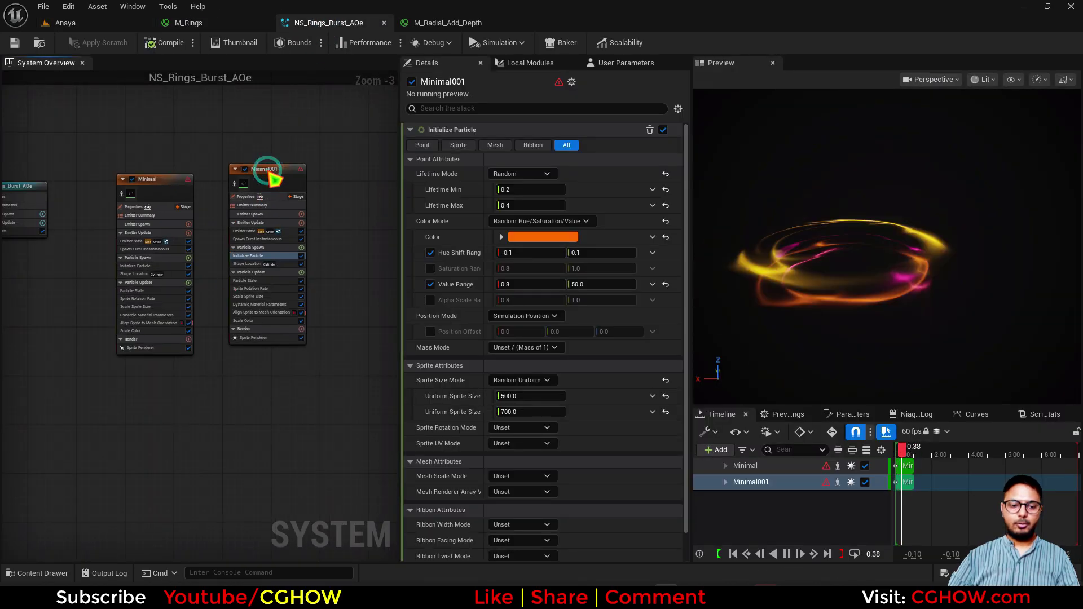
pyautogui.click(267, 169)
pyautogui.moveTo(299, 147); pyautogui.dragTo(140, 146, button='right')
pyautogui.click(236, 156)
pyautogui.hotkey('ctrl', 'v')
pyautogui.scroll(3, 239, 165)
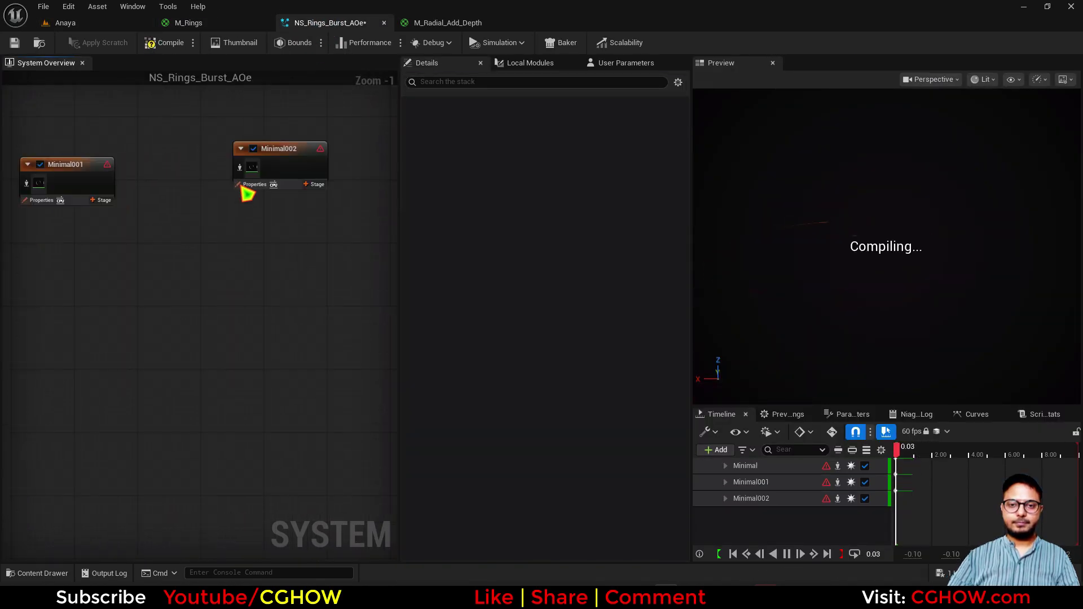
# Step: Assign M_Radial_Add_Depth to Minimal002's Sprite Renderer and reset its Facing Mode and Alignment to their defaults
pyautogui.click(290, 393)
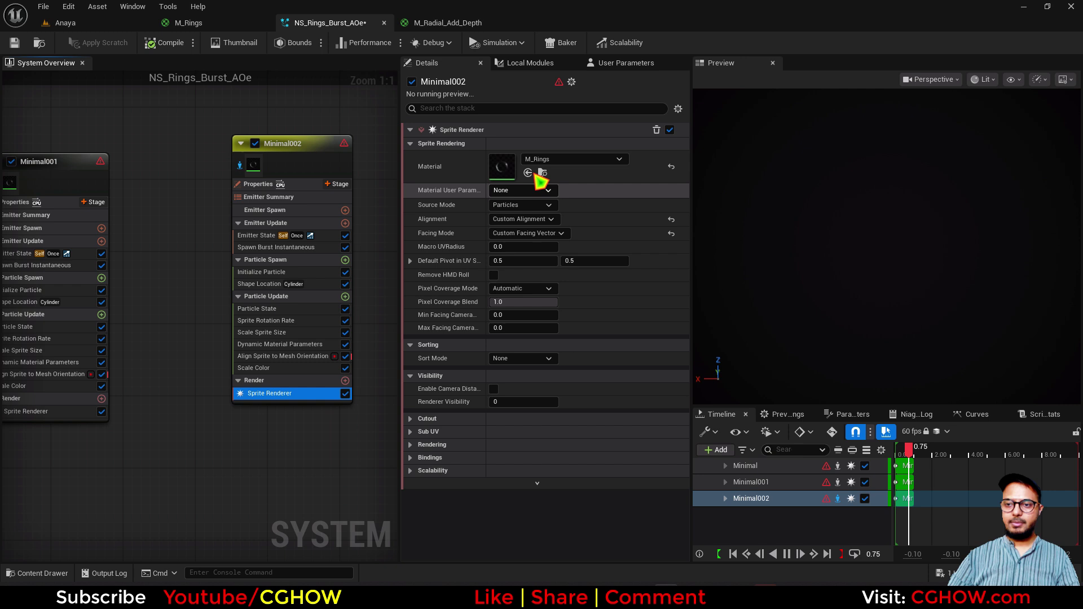
pyautogui.click(528, 173)
pyautogui.click(671, 234)
pyautogui.click(671, 219)
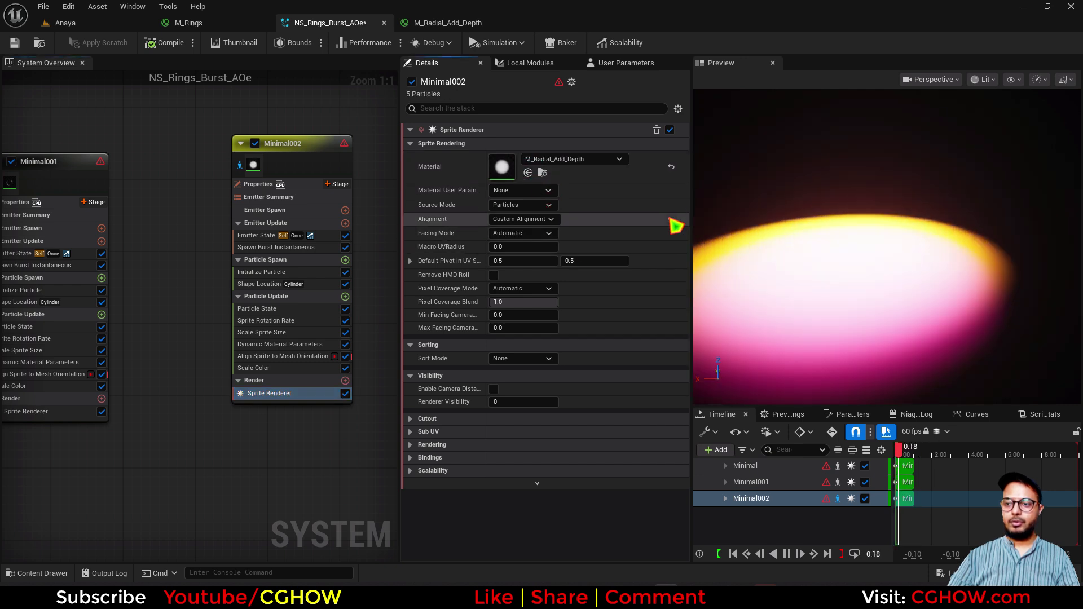
# Step: Delete the Align Sprite to Mesh Orientation and Sprite Rotation Rate modules from Minimal002
pyautogui.press('Delete')
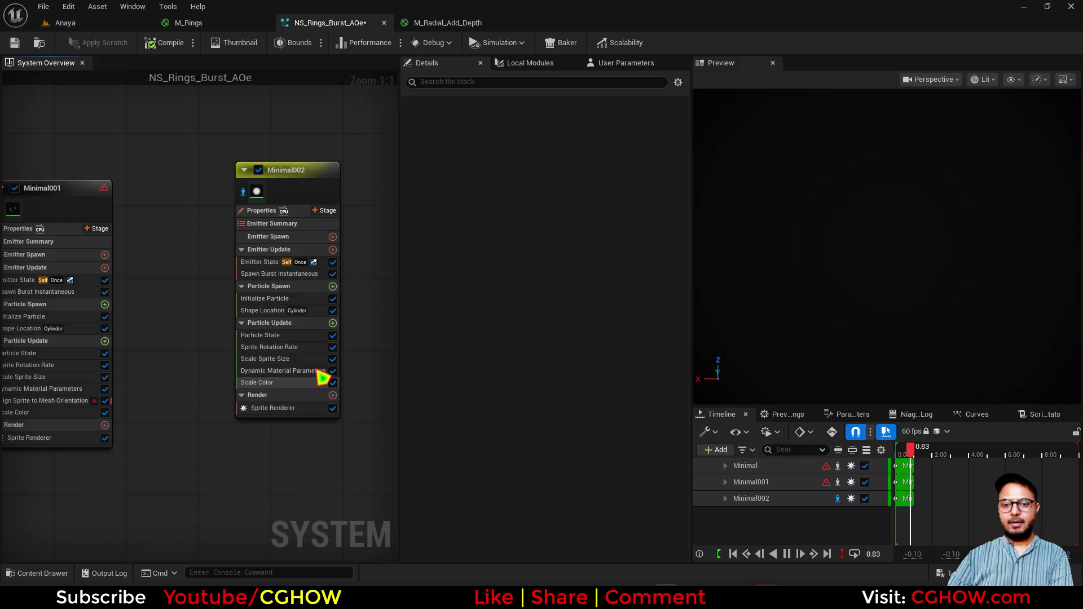
pyautogui.click(281, 348)
pyautogui.click(281, 359)
pyautogui.click(288, 348)
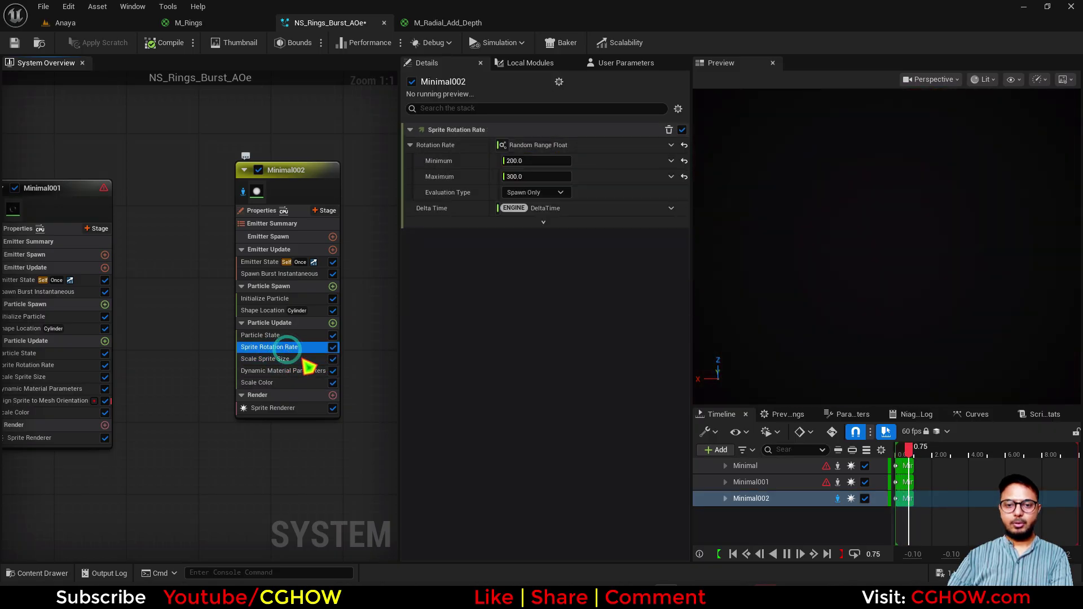
pyautogui.press('Delete')
# Step: Set the maximum of Minimal002's color Value Range to 1.0 in Initialize Particle
pyautogui.click(282, 347)
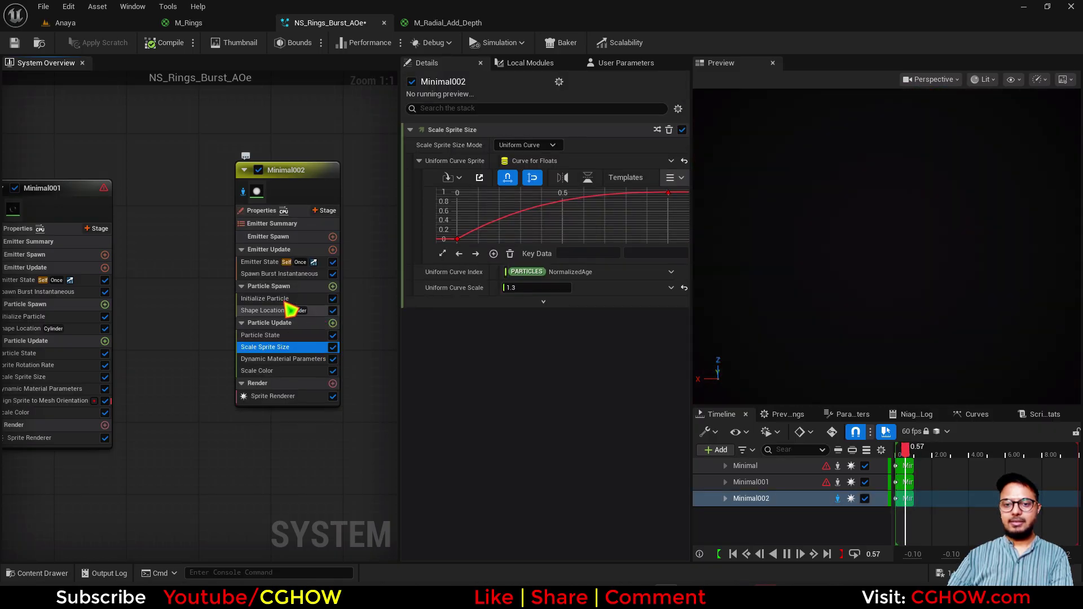
pyautogui.click(282, 299)
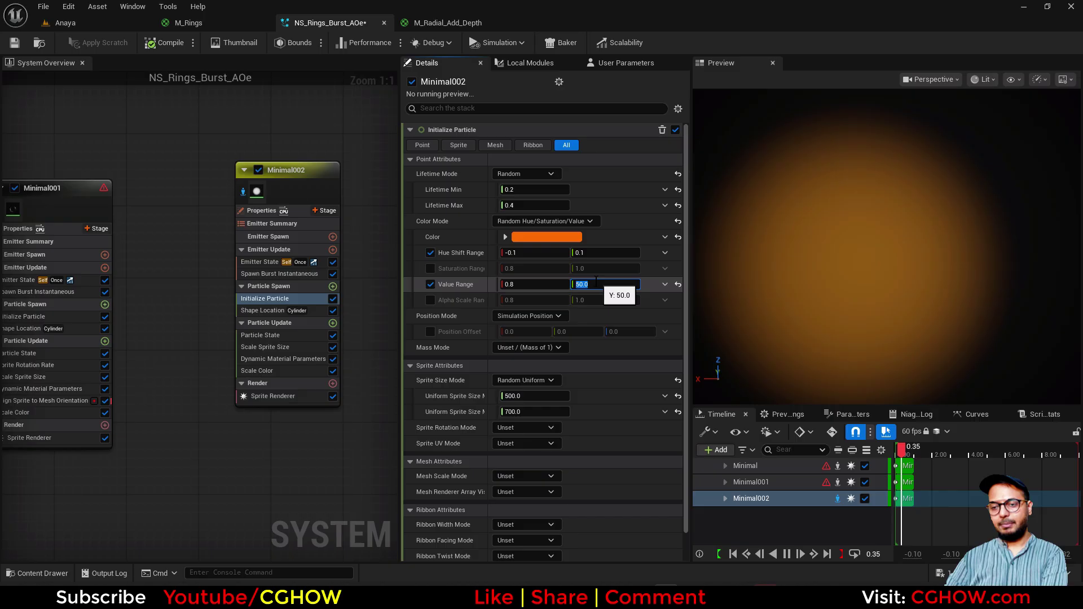
pyautogui.write('1')
pyautogui.press('Return')
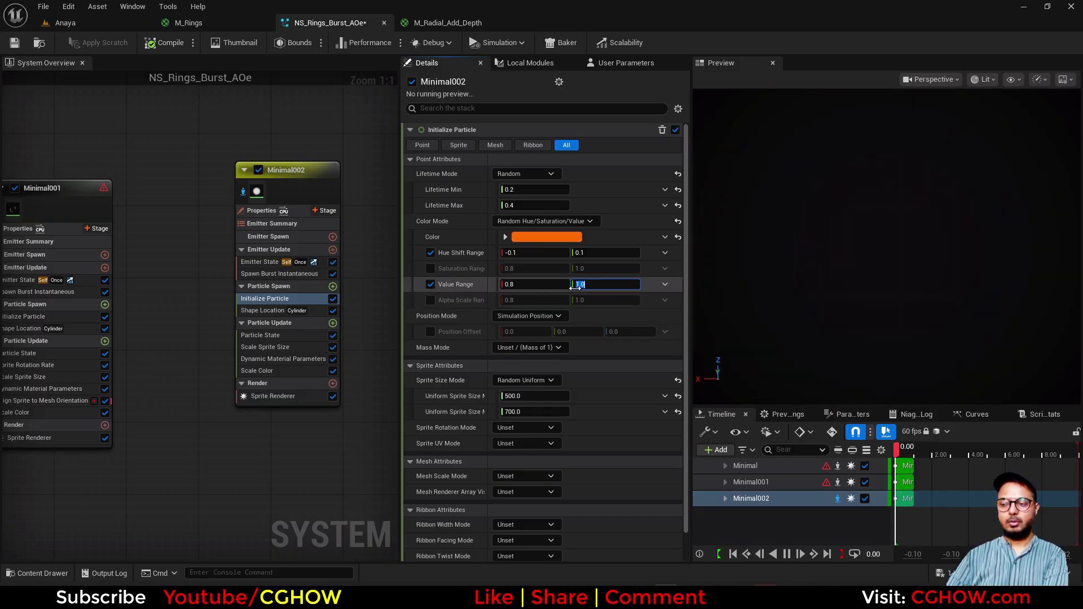
# Step: Replay the burst in the Anaya level and review the Depth Fade node in M_Radial_Add_Depth
pyautogui.click(116, 23)
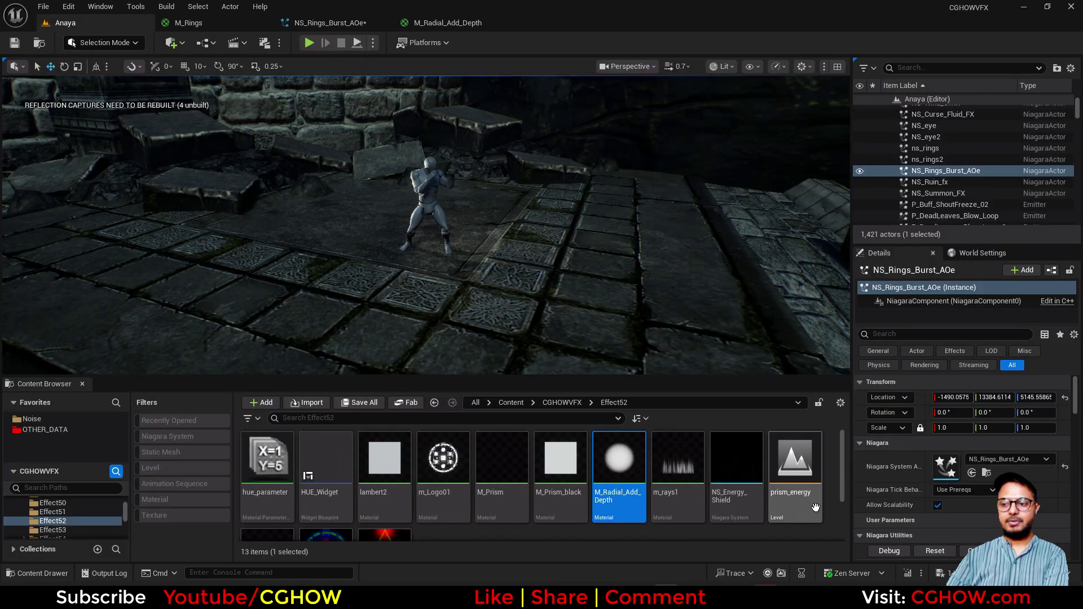
pyautogui.click(943, 555)
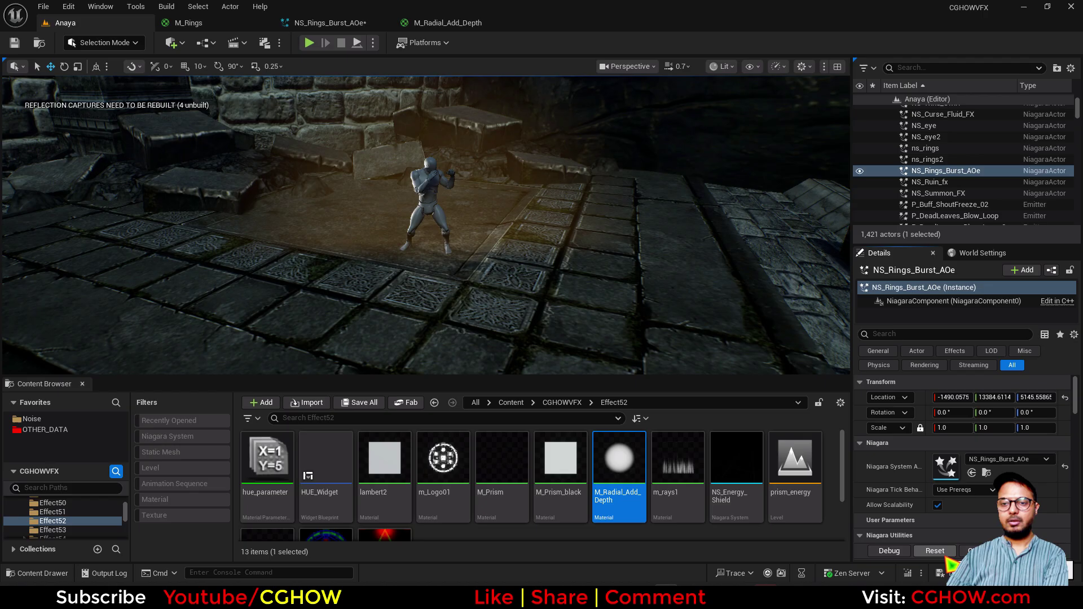
pyautogui.click(435, 23)
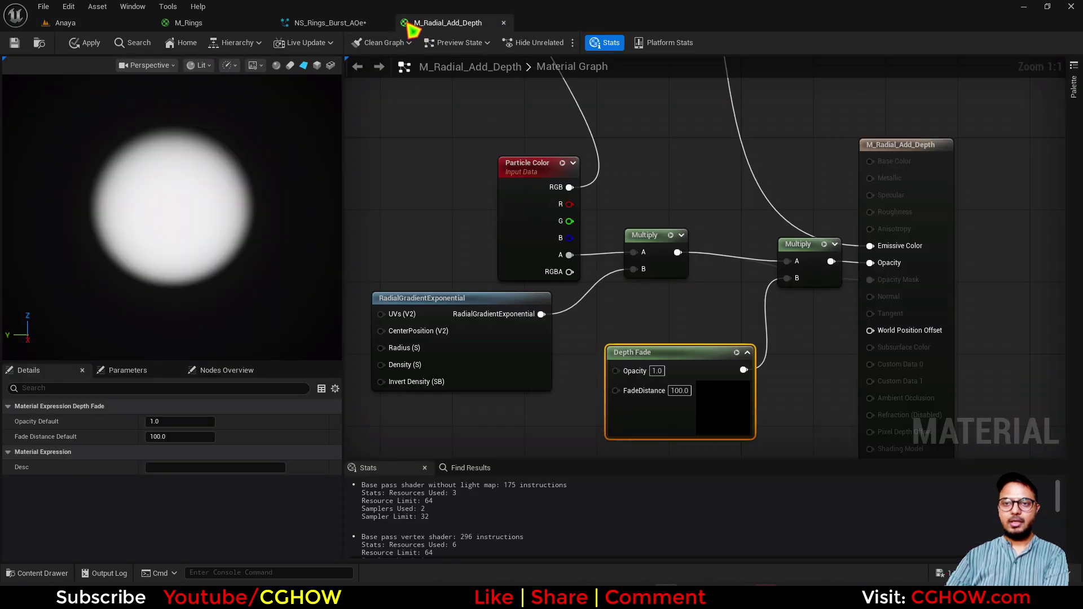
pyautogui.click(615, 324)
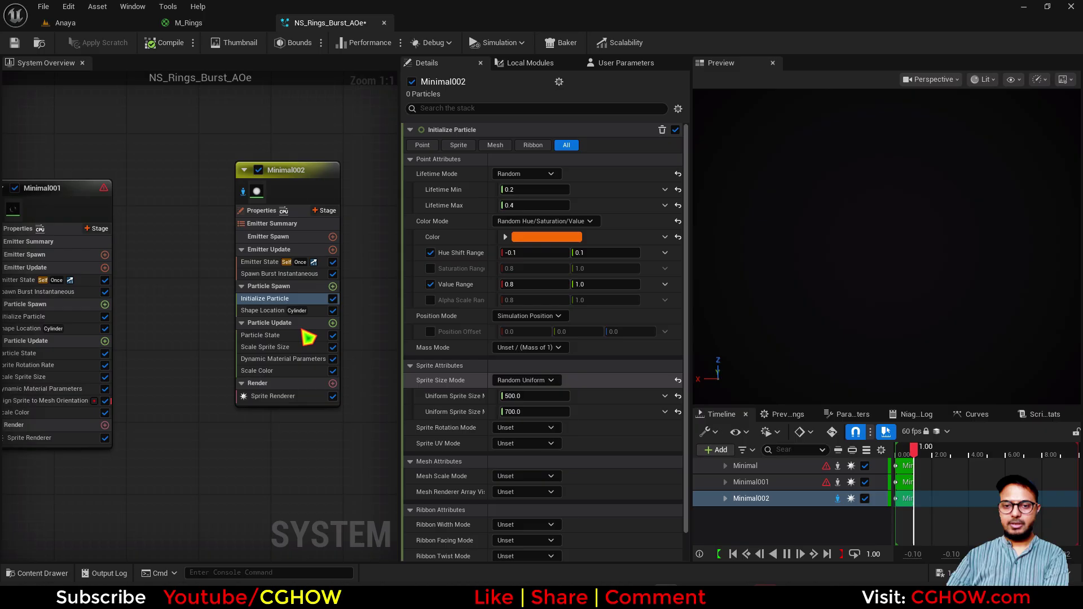
# Step: Set Minimal002's Uniform Curve Scale to 1.0 in Scale Sprite Size, and its Lifetime Max to 0.3 and Lifetime Min to 0.1
pyautogui.click(270, 348)
pyautogui.click(522, 288)
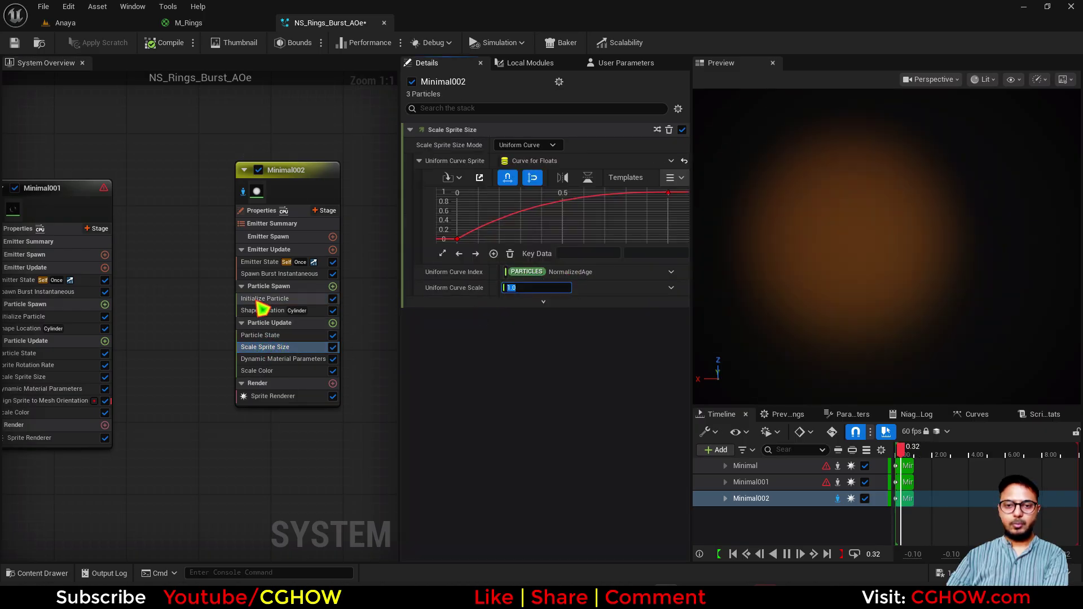
pyautogui.click(265, 299)
pyautogui.click(519, 206)
pyautogui.write('0.3')
pyautogui.press('Return')
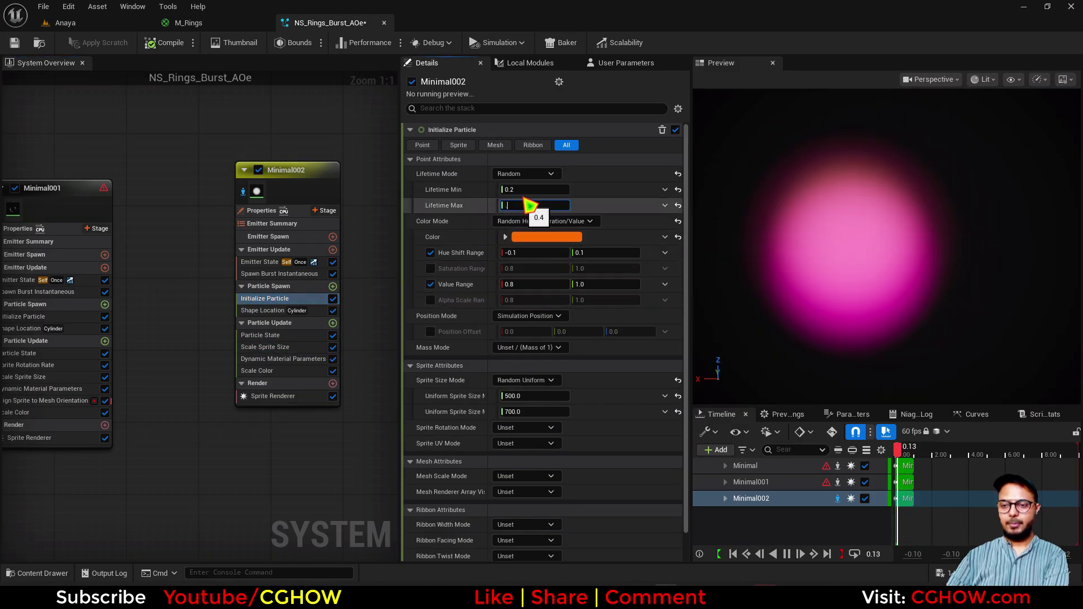
pyautogui.click(517, 190)
pyautogui.write('0.1')
pyautogui.press('Return')
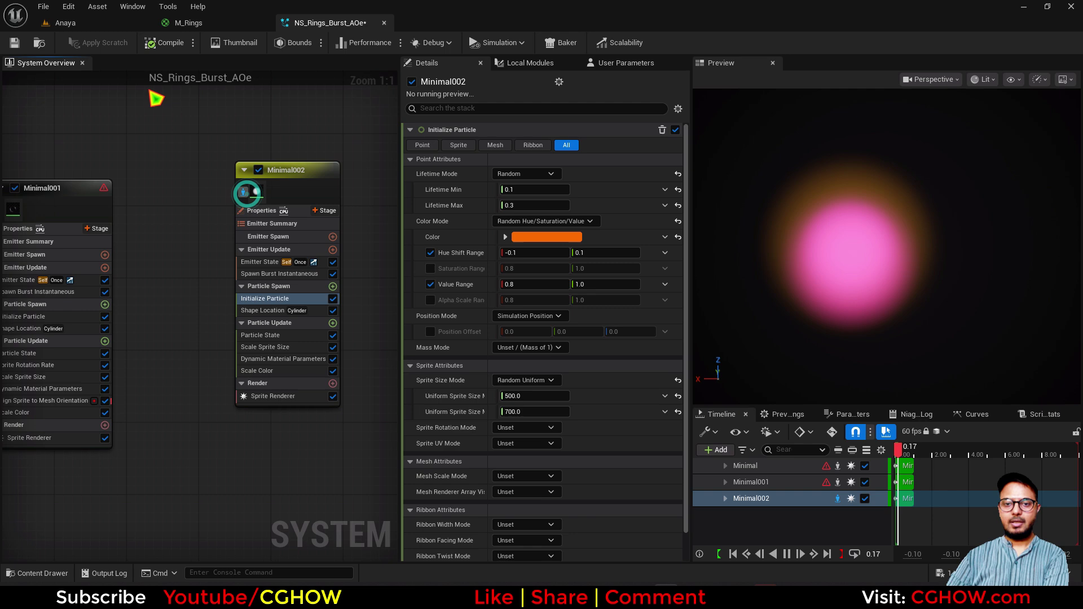
# Step: Replay the burst in the Anaya level to review the glow together with the rings
pyautogui.click(66, 21)
pyautogui.click(937, 552)
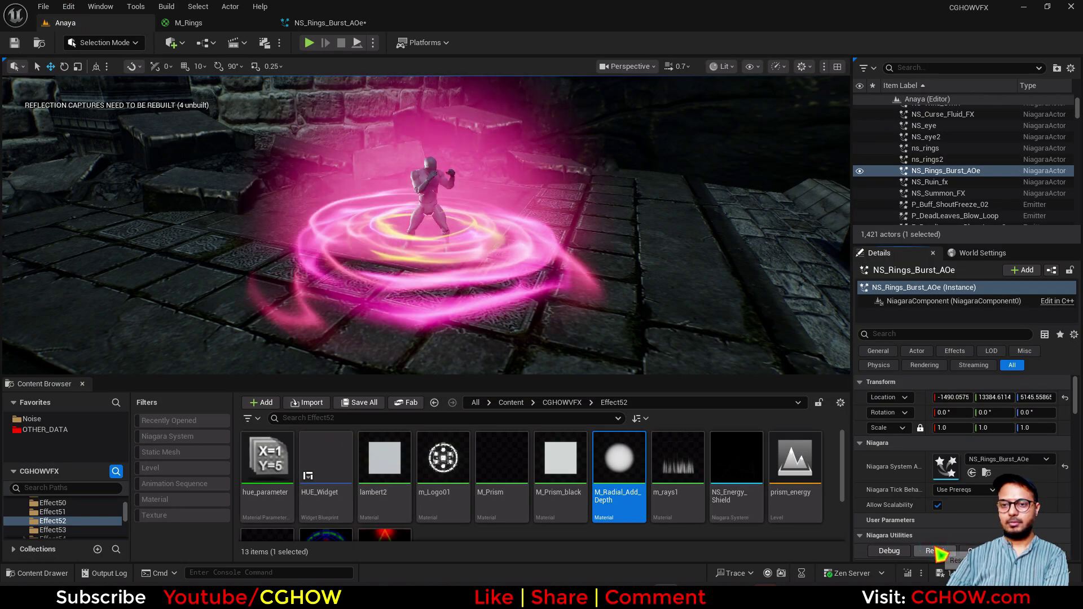
pyautogui.click(937, 552)
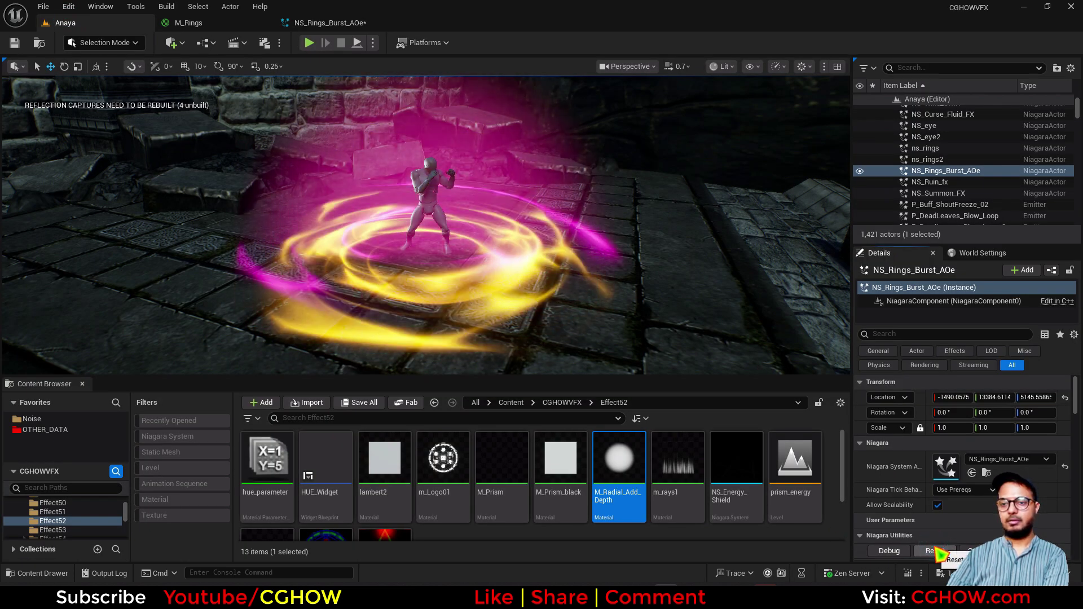
# Step: Shorten Minimal002's glow by setting Lifetime Max to 0.15 and Lifetime Min to 0.05 in Initialize Particle
pyautogui.click(332, 24)
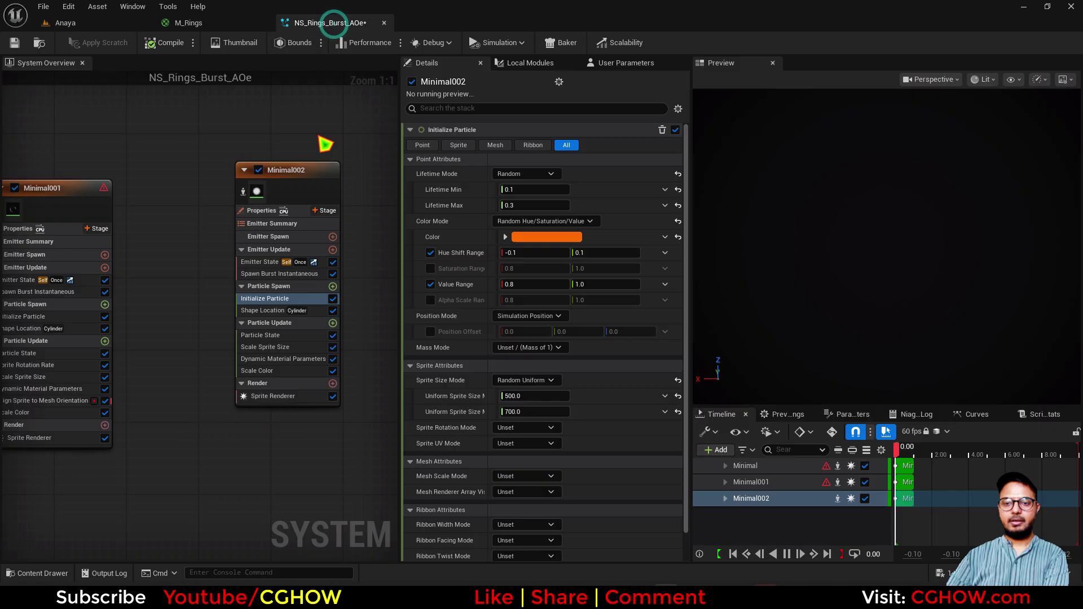
pyautogui.click(522, 206)
pyautogui.write('.0.15')
pyautogui.press('Return')
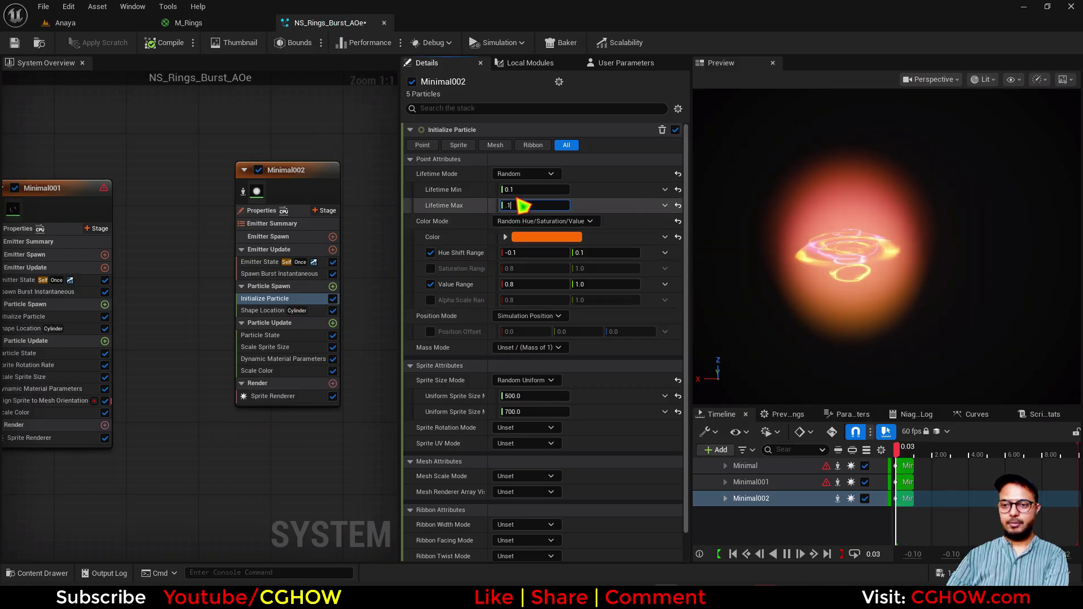
pyautogui.click(513, 190)
pyautogui.write('0.05')
pyautogui.press('Return')
# Step: Replay the three-emitter burst repeatedly in the Anaya level to review the shorter glow flash
pyautogui.click(64, 23)
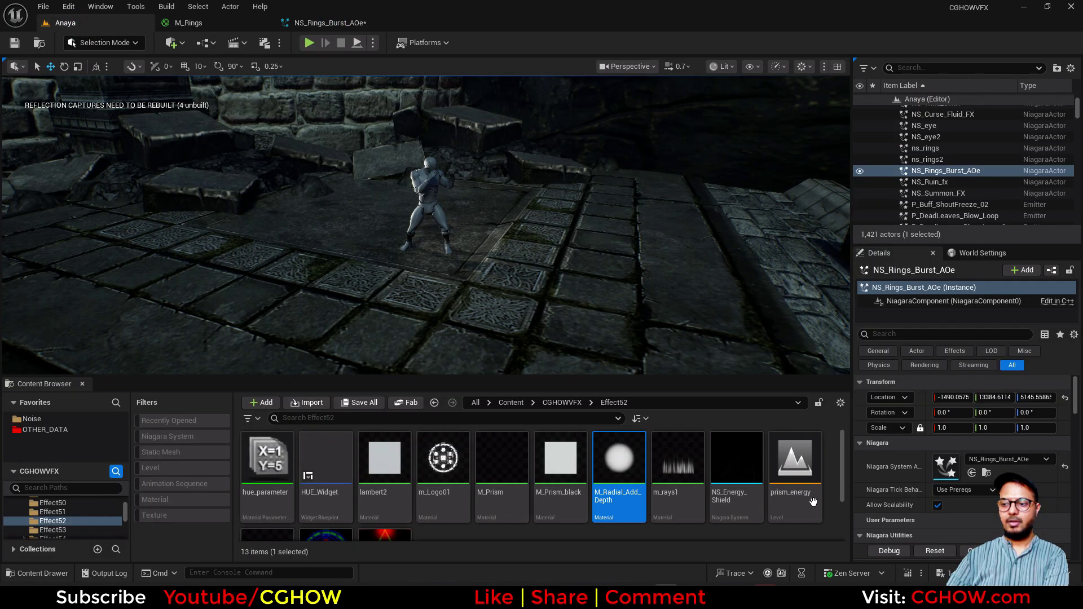
pyautogui.click(934, 551)
pyautogui.click(935, 552)
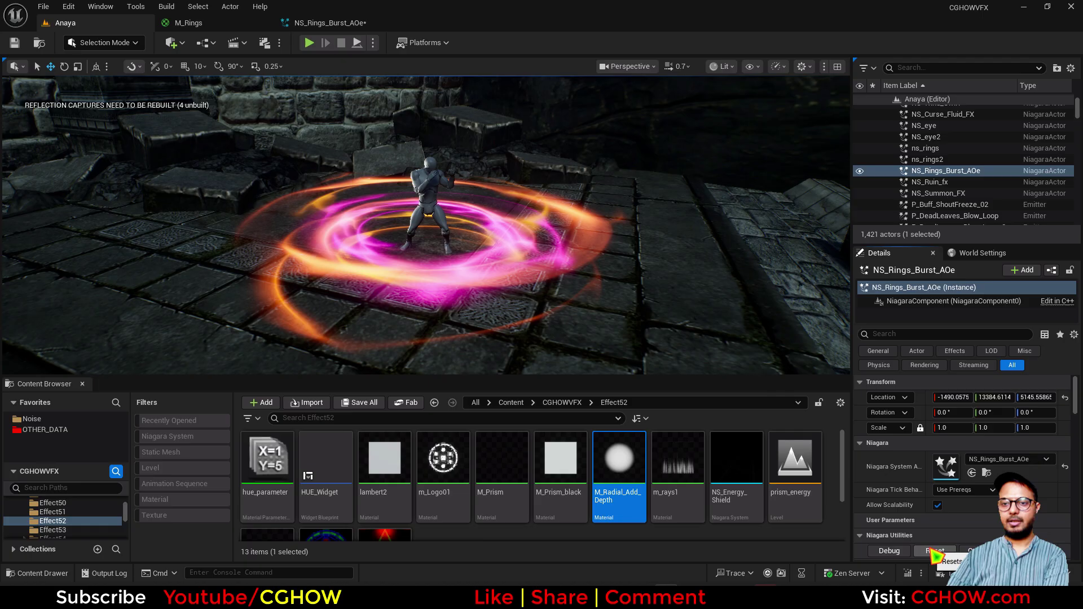
pyautogui.click(931, 550)
pyautogui.click(931, 550)
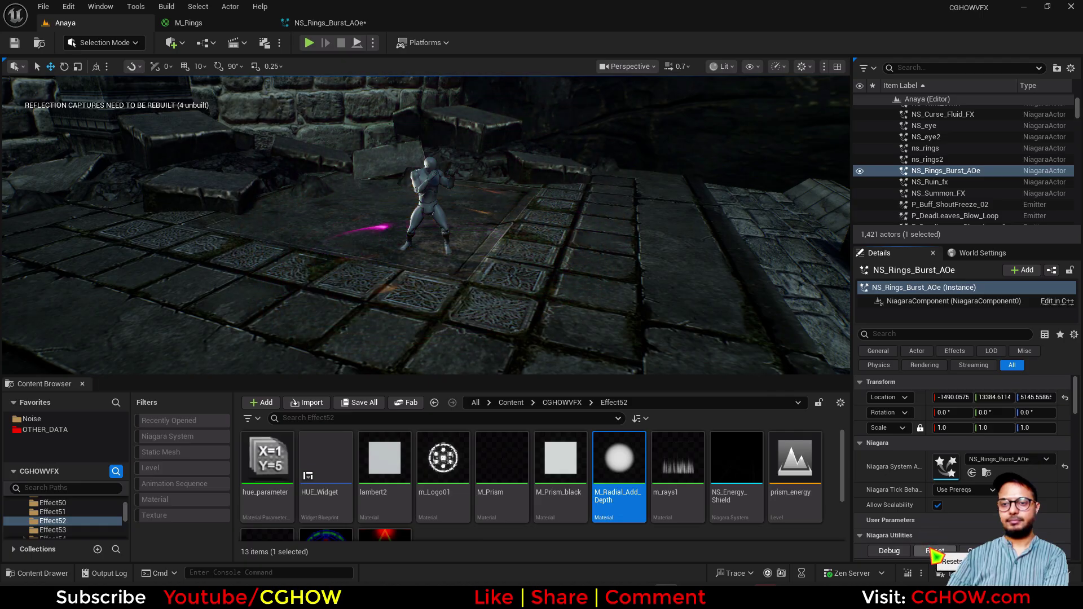
pyautogui.click(931, 549)
pyautogui.click(931, 550)
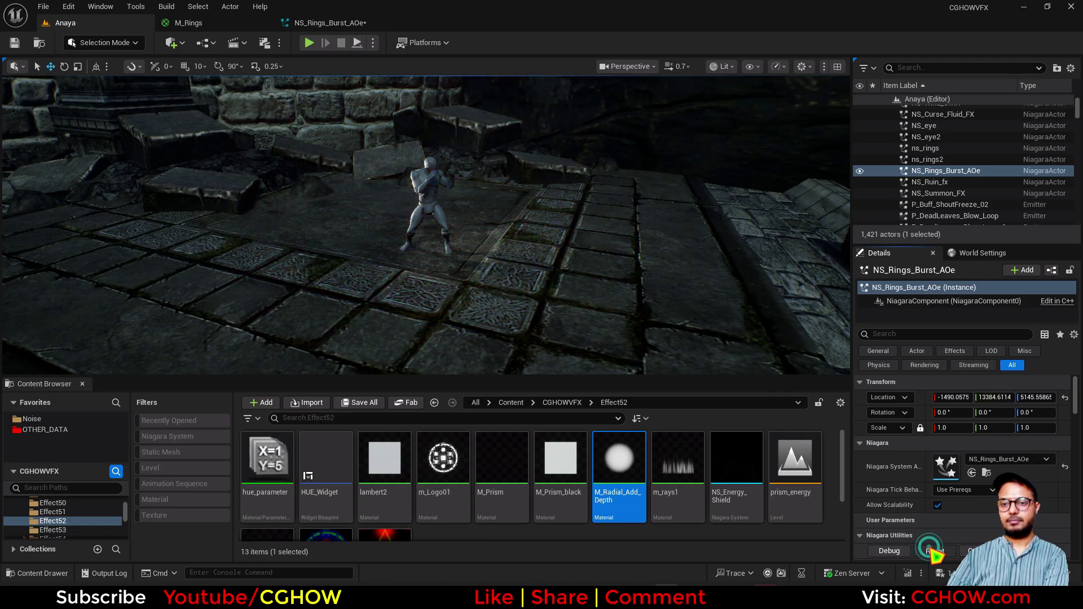
# Step: Replay the burst in the Anaya level, then duplicate the Minimal002 glow emitter in NS_Rings_Burst_AOe
pyautogui.click(934, 552)
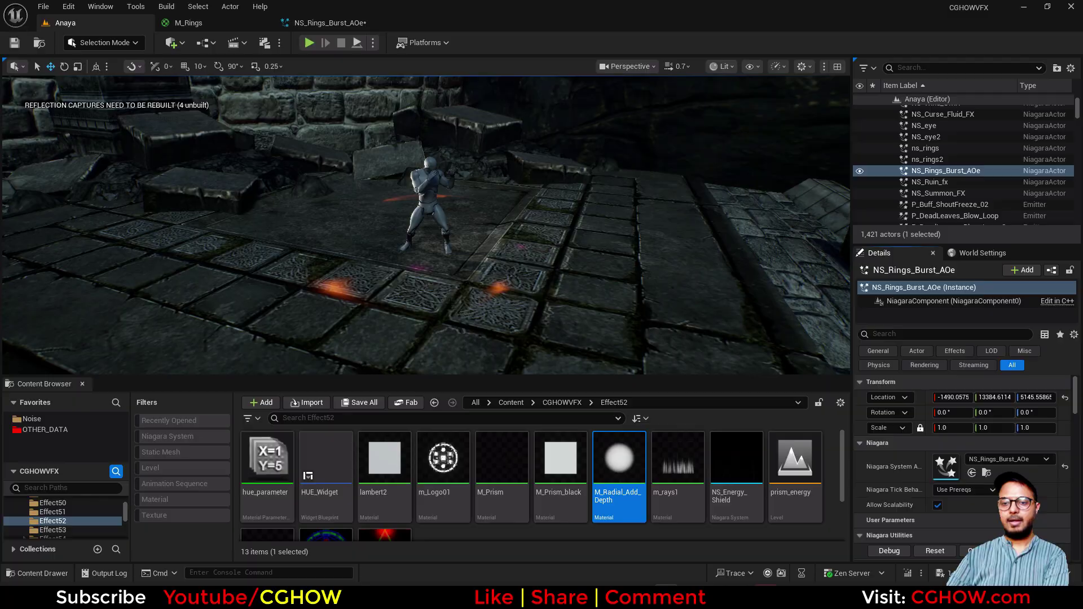
pyautogui.click(316, 23)
pyautogui.moveTo(306, 150); pyautogui.dragTo(170, 158, button='right')
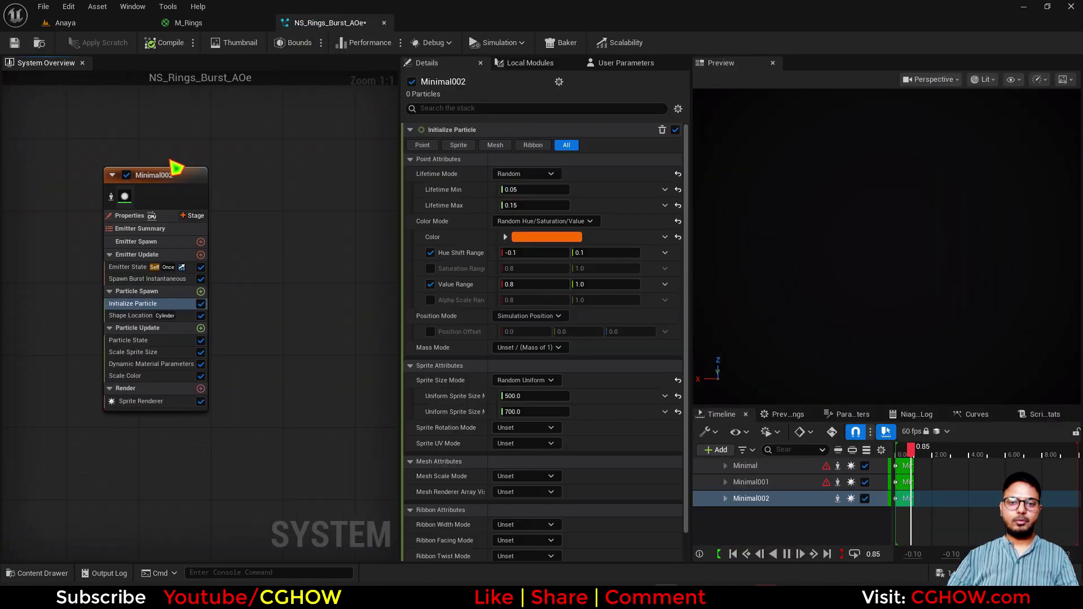
pyautogui.click(173, 181)
pyautogui.click(280, 149)
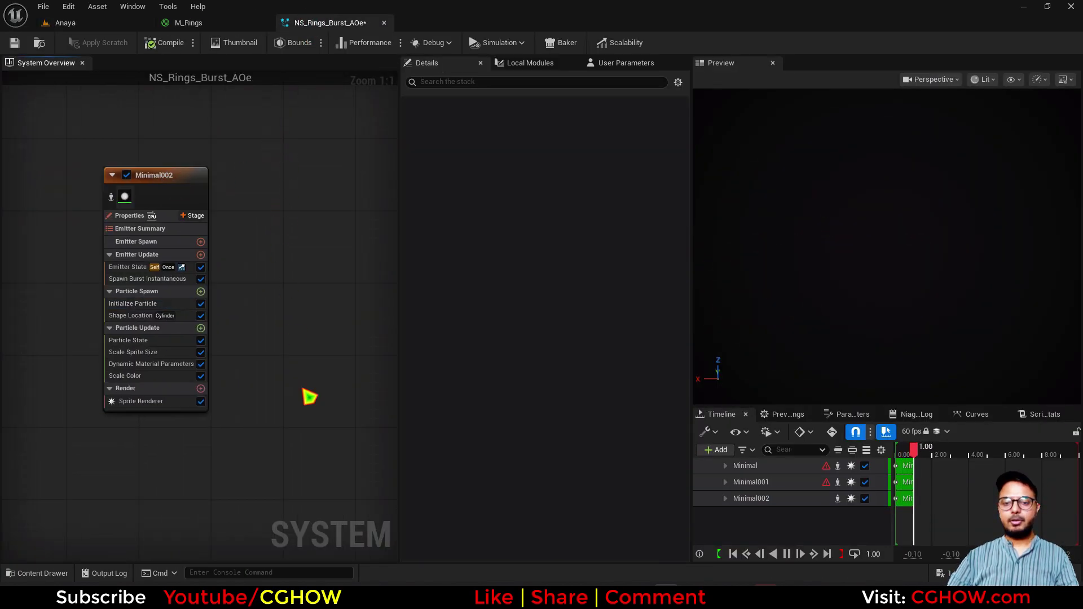
pyautogui.hotkey('ctrl', 'v')
pyautogui.moveTo(264, 407); pyautogui.dragTo(206, 411, button='right')
# Step: Isolate Minimal003 and set its Sprite Renderer's Alignment to Custom Alignment and Facing Mode to Custom Facing Vector
pyautogui.click(273, 380)
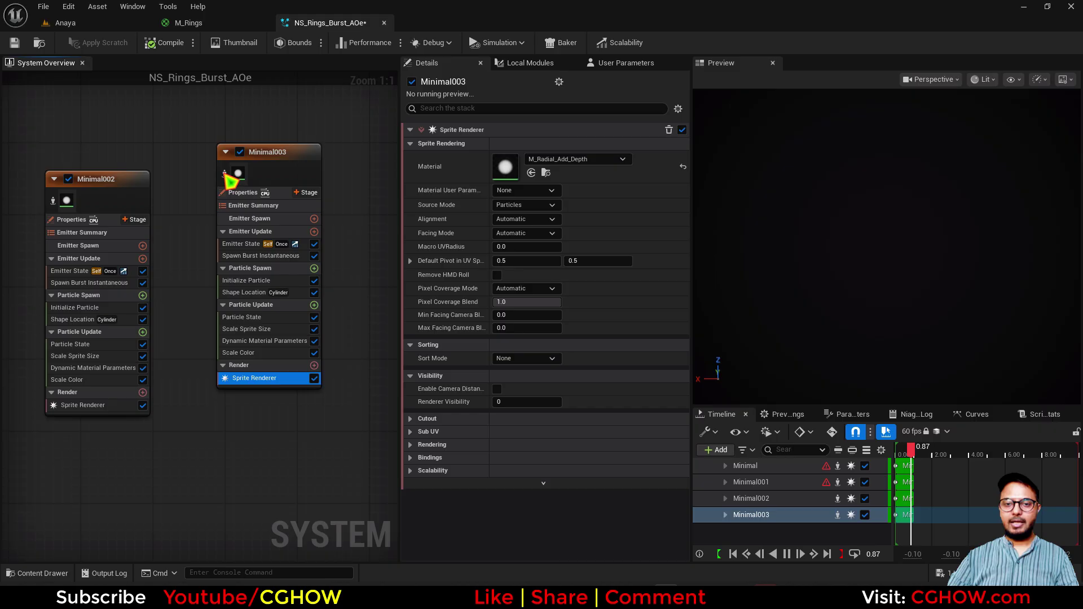
pyautogui.click(225, 173)
pyautogui.click(531, 219)
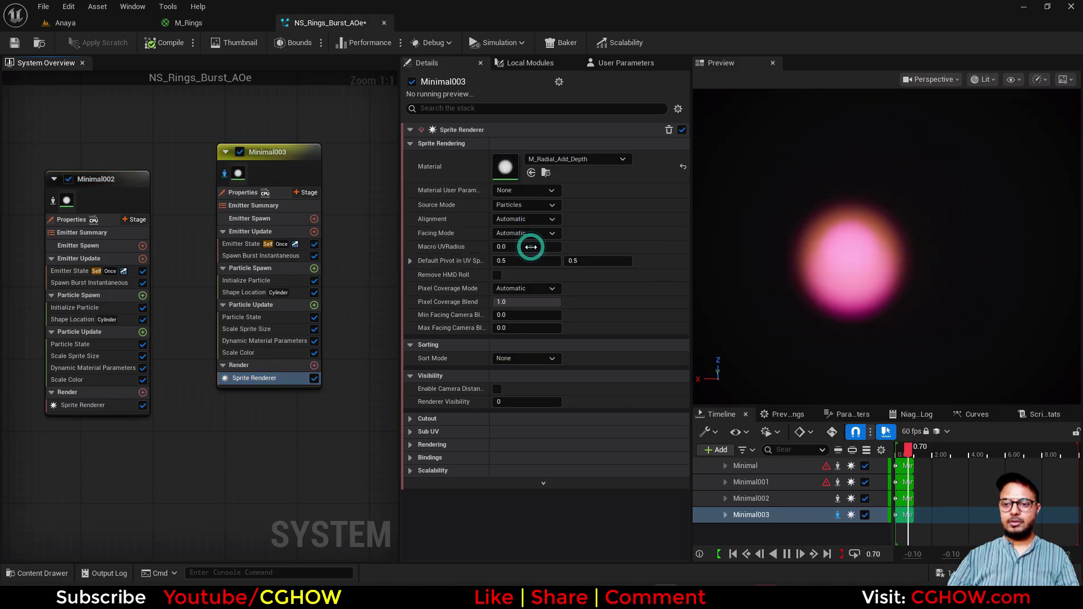
pyautogui.click(543, 233)
pyautogui.click(544, 274)
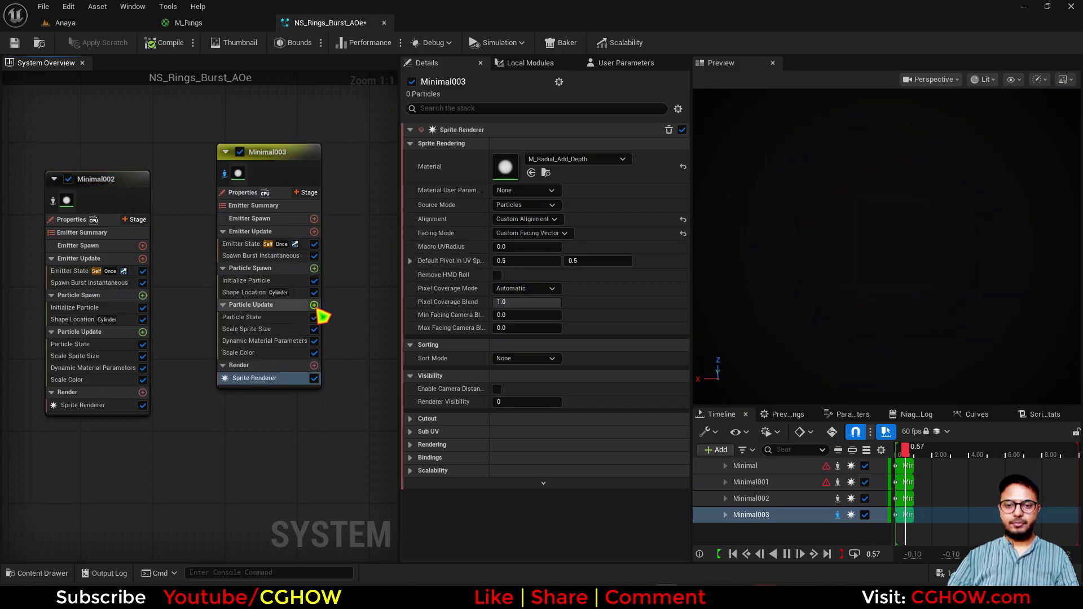
# Step: Add Align Sprite to Mesh Orientation to Minimal003's Particle Update and set its first orientation vector to 0.0, 0.0, 1.0
pyautogui.click(314, 304)
pyautogui.write('alig')
pyautogui.click(167, 405)
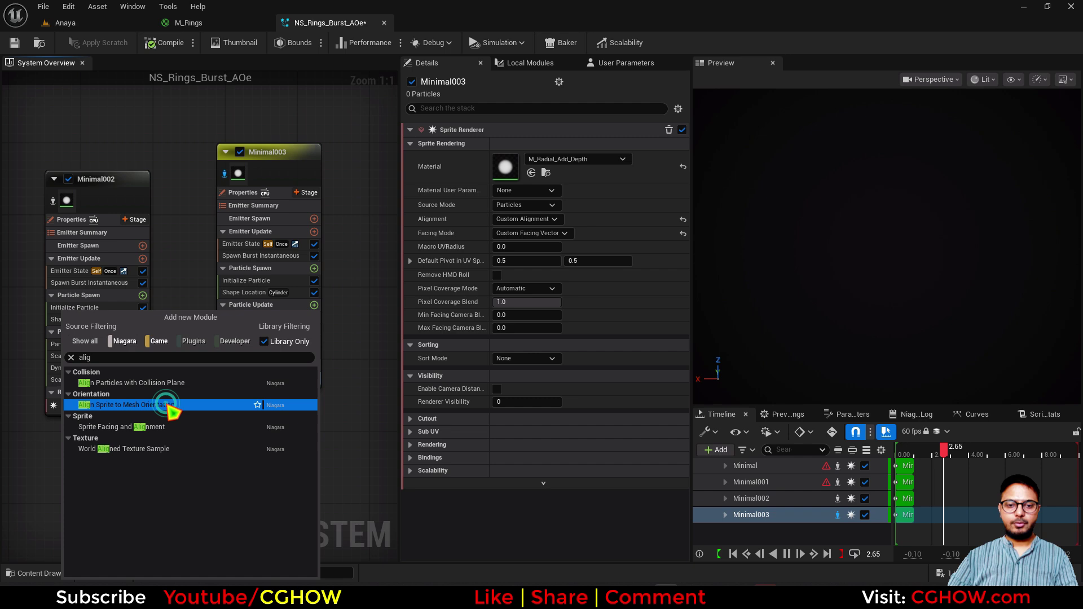
pyautogui.click(526, 172)
pyautogui.write('0')
pyautogui.press('Return')
pyautogui.click(608, 172)
pyautogui.write('1')
pyautogui.press('Return')
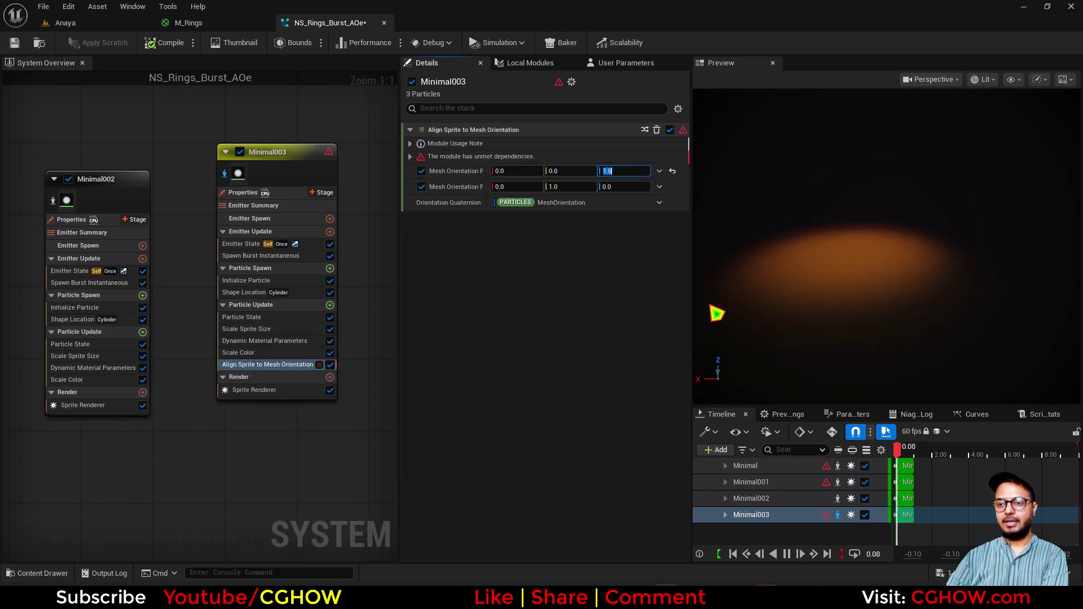
# Step: Replay the isolated Minimal003 glow in the Anaya level to check how it lies on the ground
pyautogui.click(73, 22)
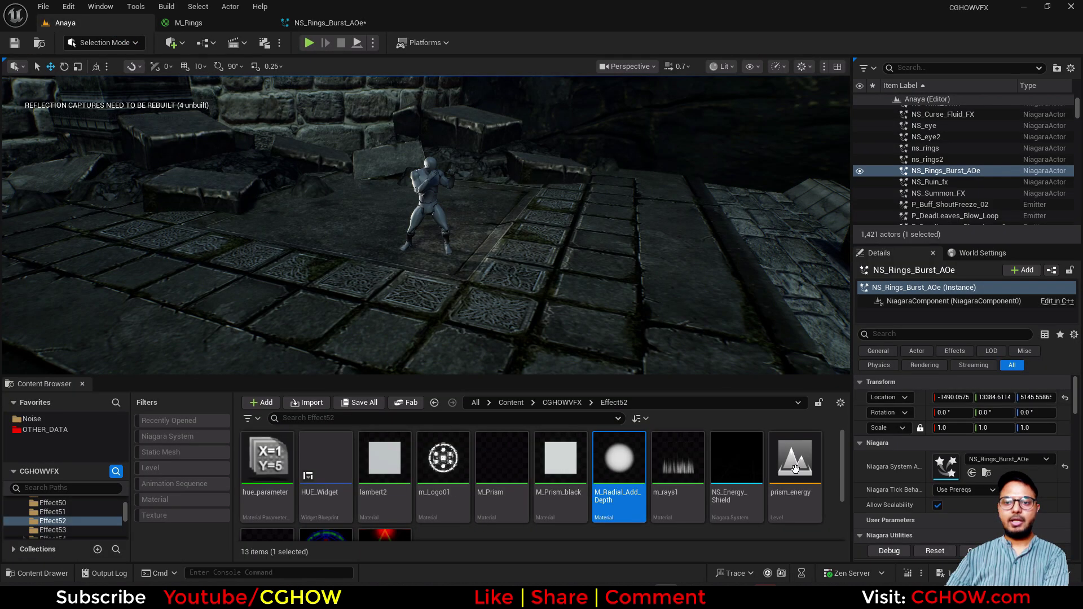
pyautogui.click(942, 554)
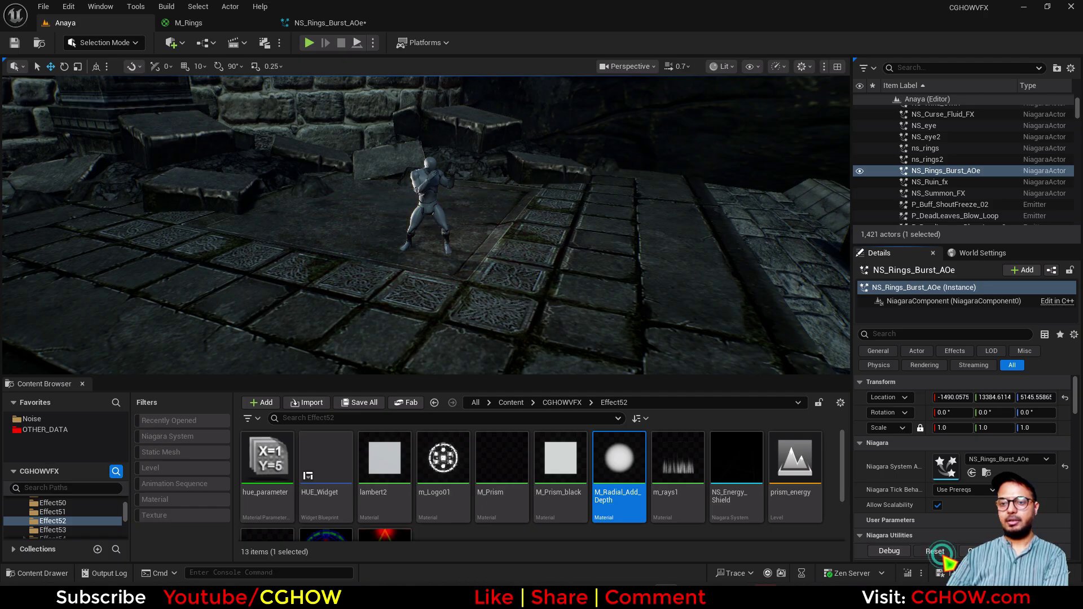
pyautogui.click(942, 554)
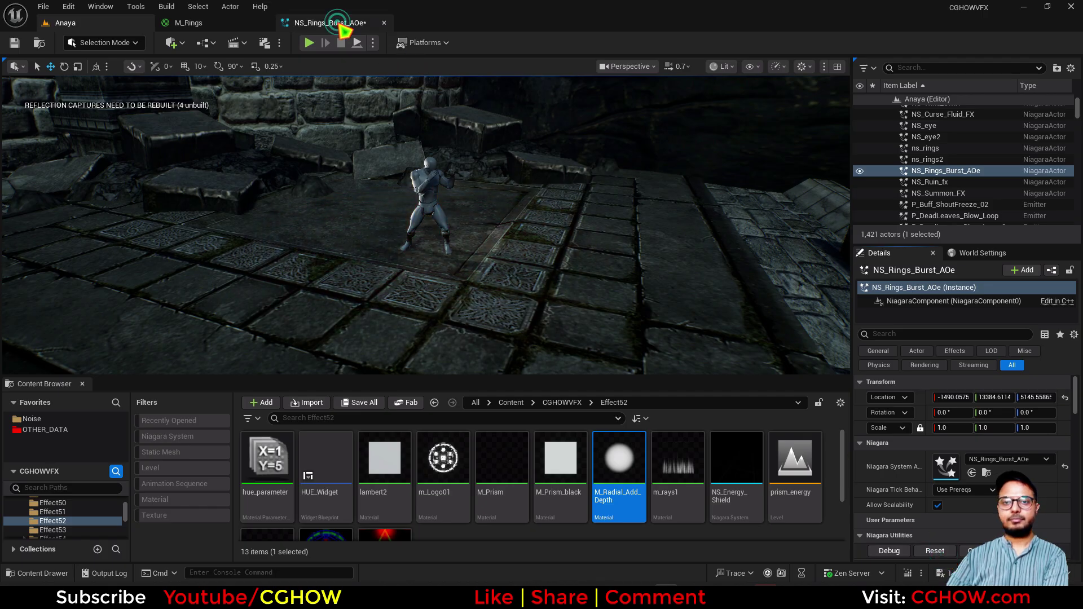
# Step: Delete the Shape Location module from both the Minimal003 and Minimal002 emitters
pyautogui.click(338, 22)
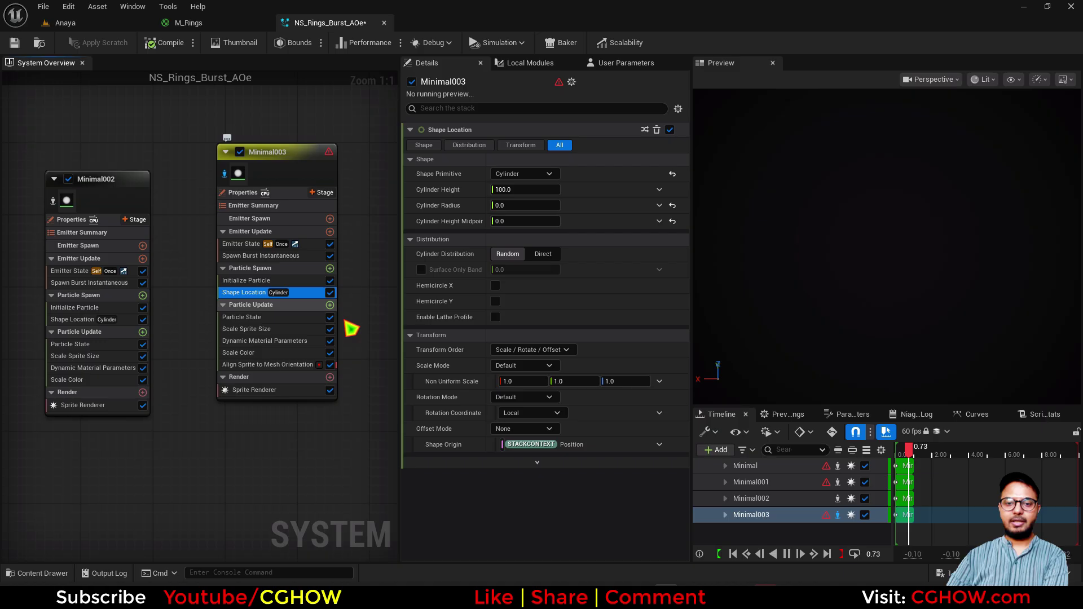
pyautogui.press('Delete')
pyautogui.click(79, 319)
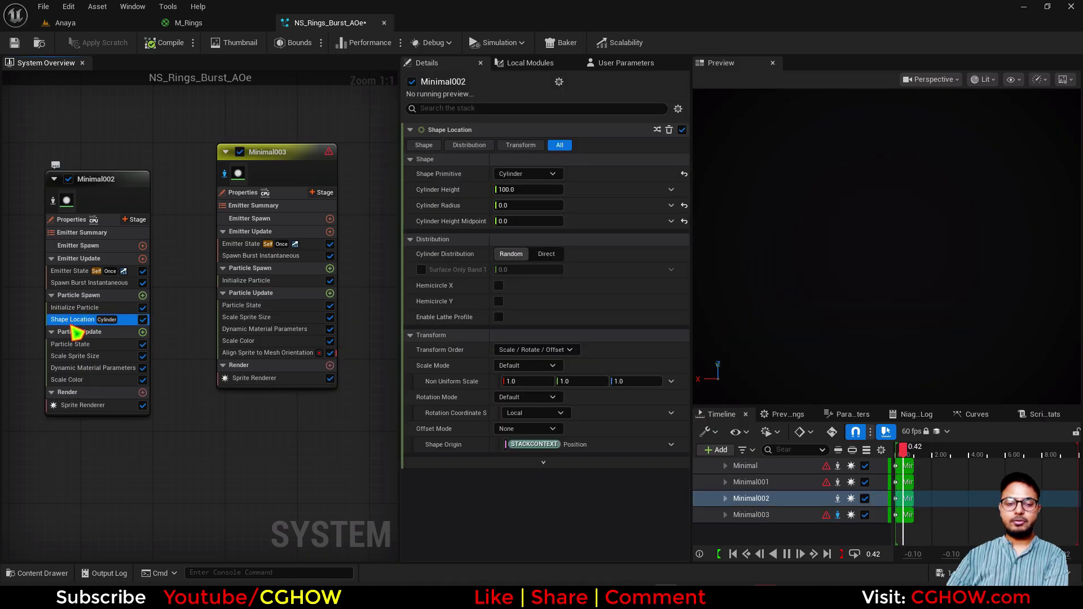
pyautogui.press('Delete')
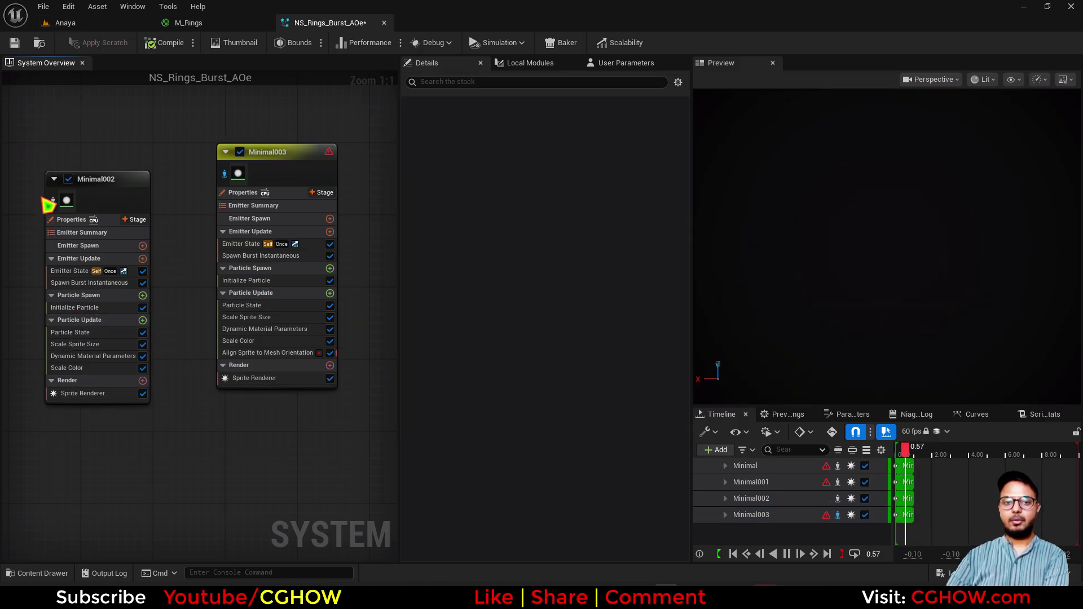
# Step: Check the Minimal002 glow in the Anaya level without its Shape Location module
pyautogui.click(65, 22)
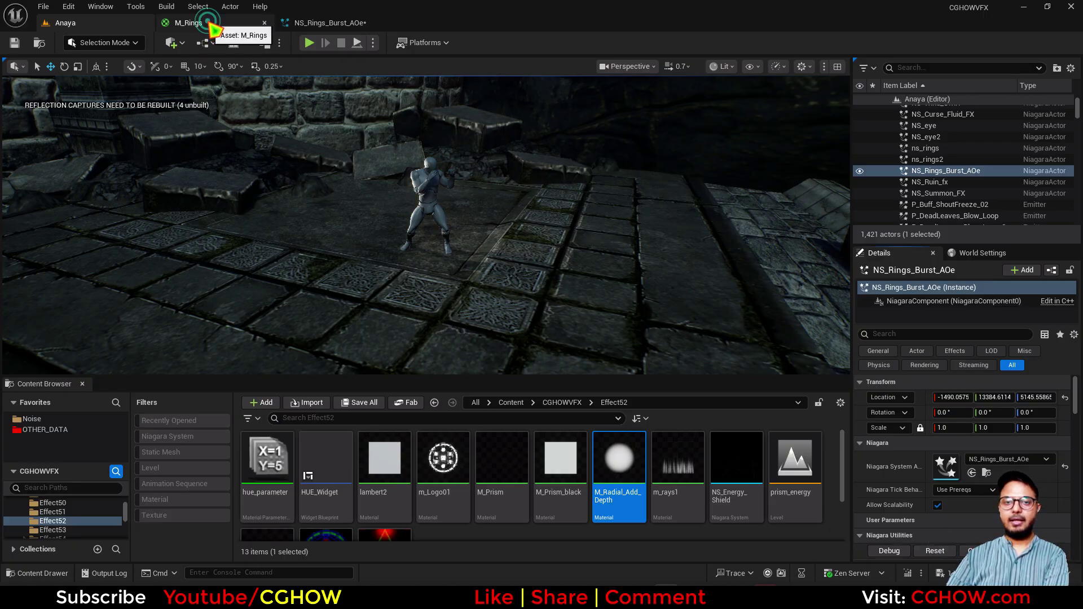
pyautogui.click(209, 23)
pyautogui.click(314, 23)
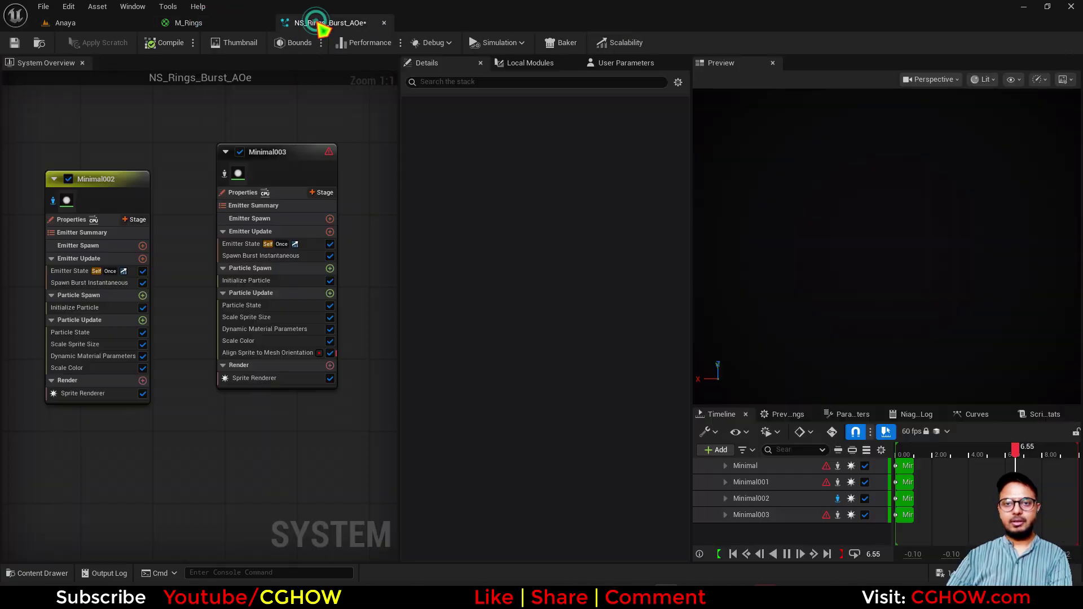
# Step: Add a Camera Offset module to Minimal002's Particle Update, using Random Range Float with a Maximum of 100.0
pyautogui.click(89, 283)
pyautogui.click(260, 320)
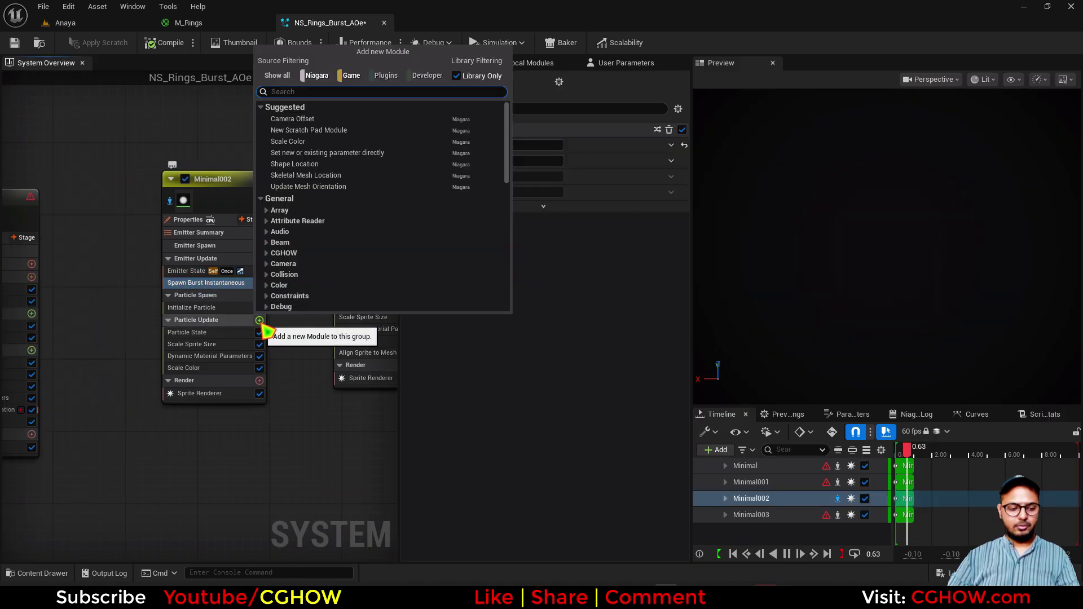
pyautogui.write('cam')
pyautogui.click(291, 119)
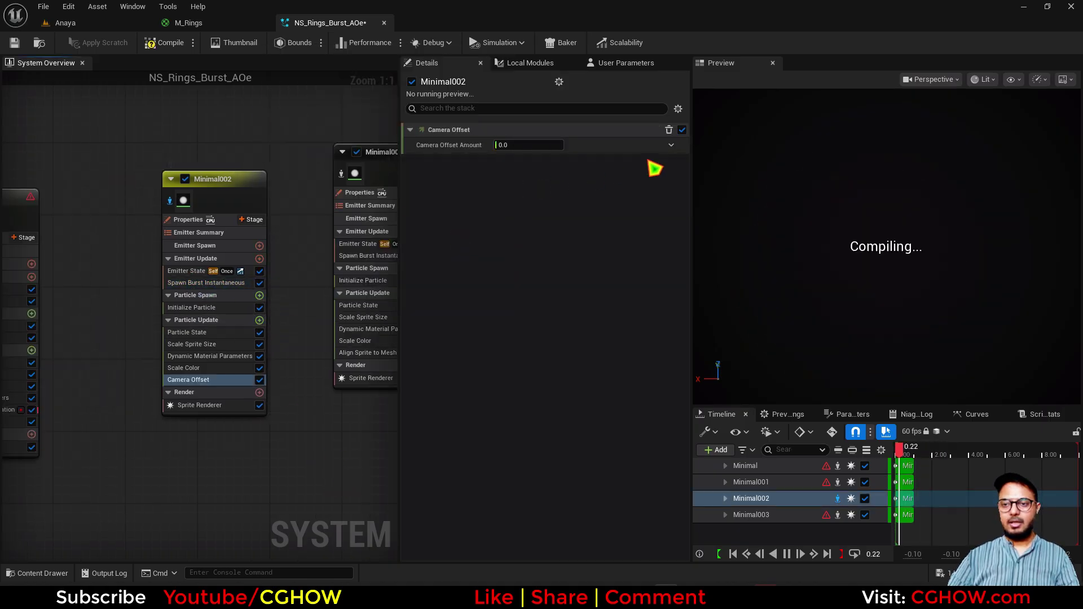
pyautogui.click(672, 147)
pyautogui.write('un')
pyautogui.click(507, 221)
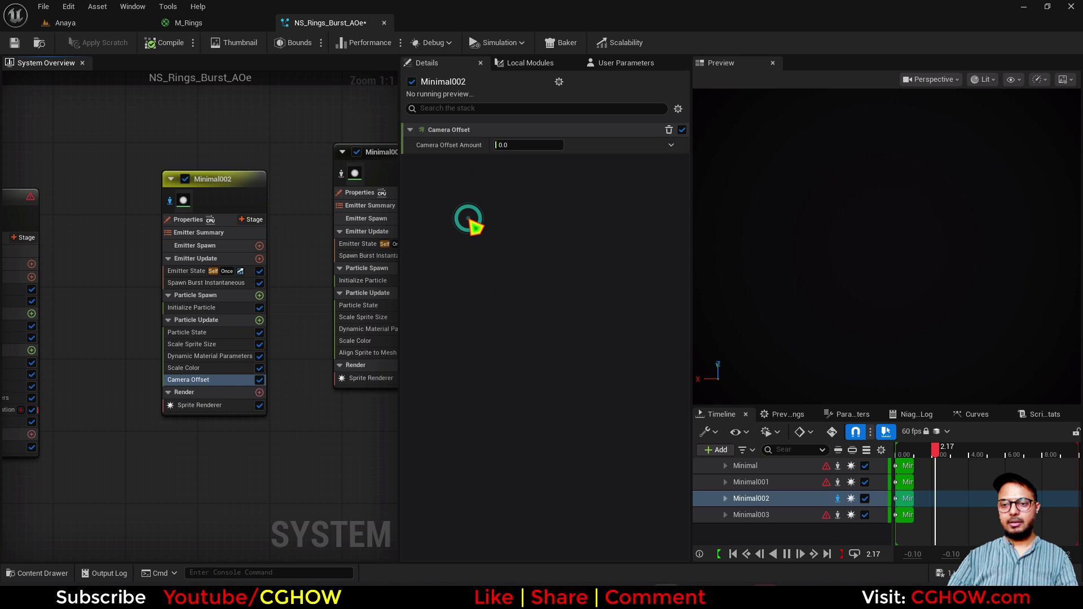
pyautogui.click(510, 177)
pyautogui.press('BackSpace')
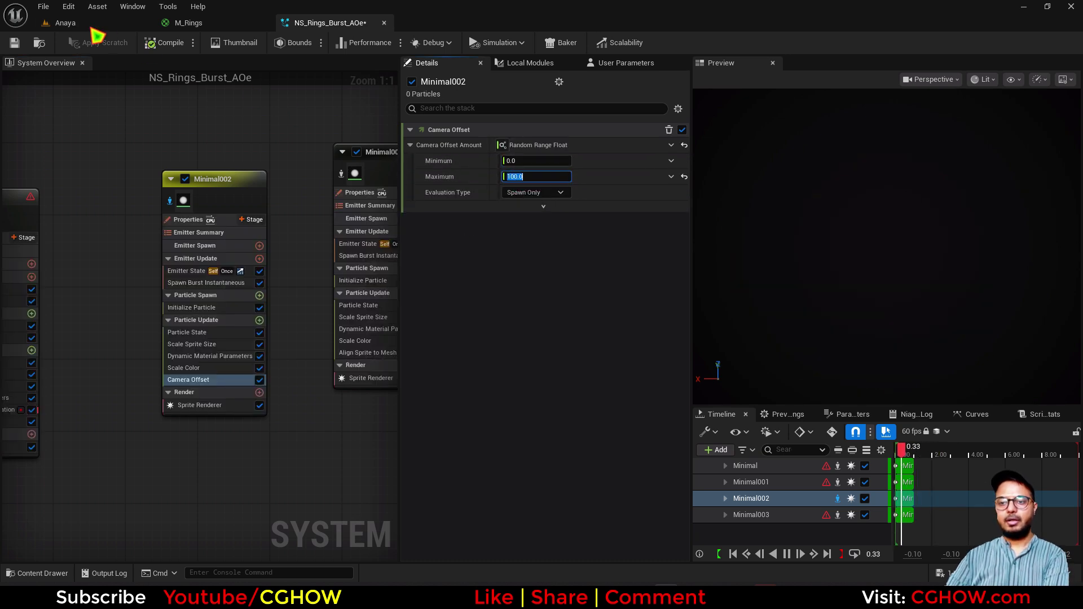
# Step: Replay the camera-offset Minimal002 glow in the Anaya level
pyautogui.click(85, 23)
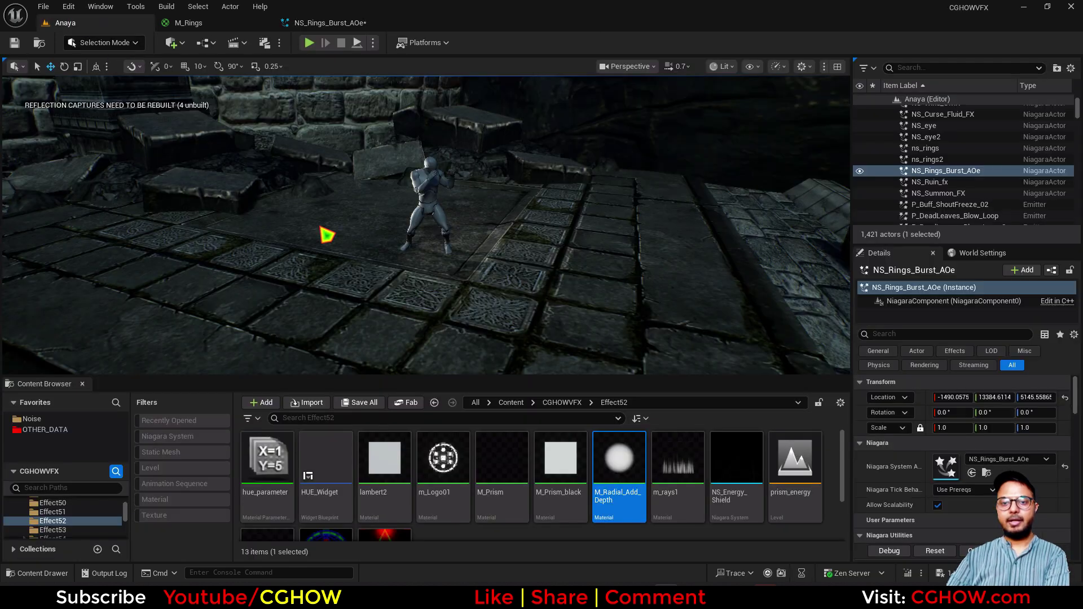
pyautogui.click(925, 554)
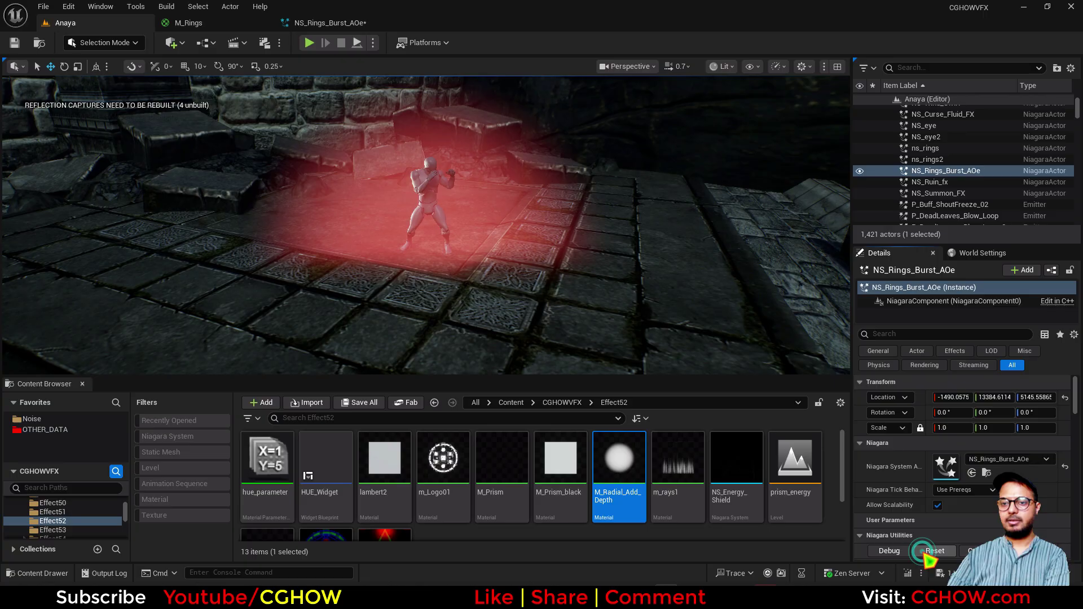
pyautogui.click(317, 22)
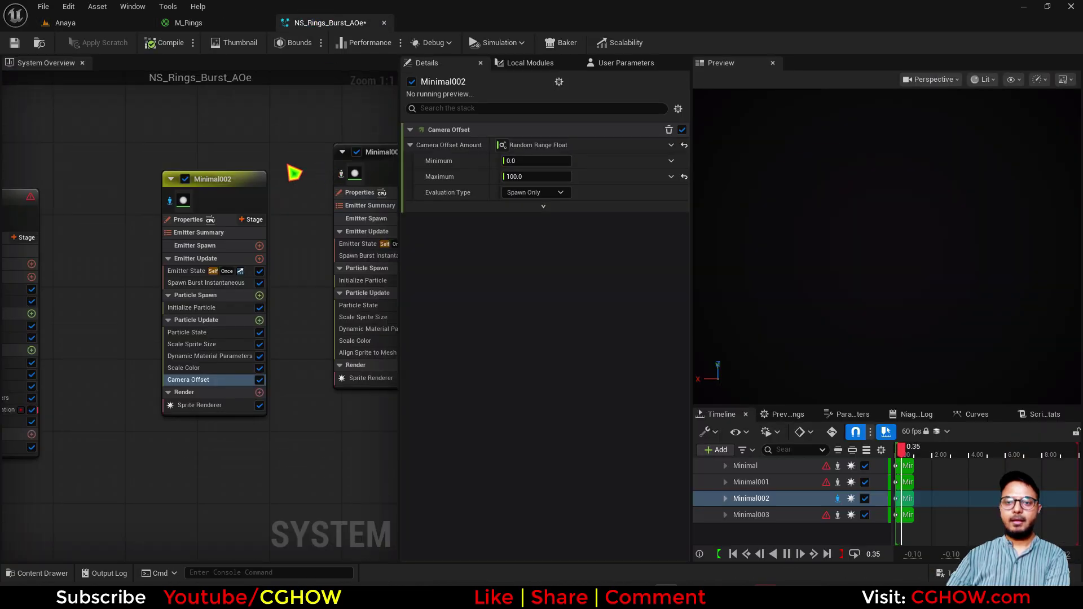
# Step: Isolate the Minimal003 emitter and replay its flat ground glow in the Anaya level
pyautogui.moveTo(287, 165); pyautogui.dragTo(196, 152, button='right')
pyautogui.click(252, 163)
pyautogui.click(108, 23)
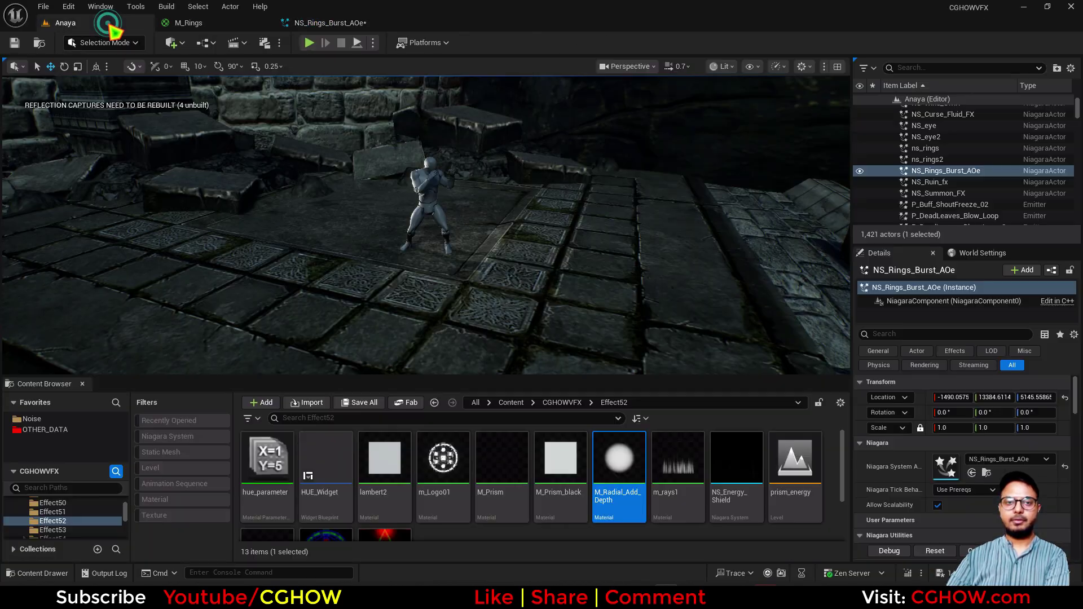
pyautogui.click(941, 550)
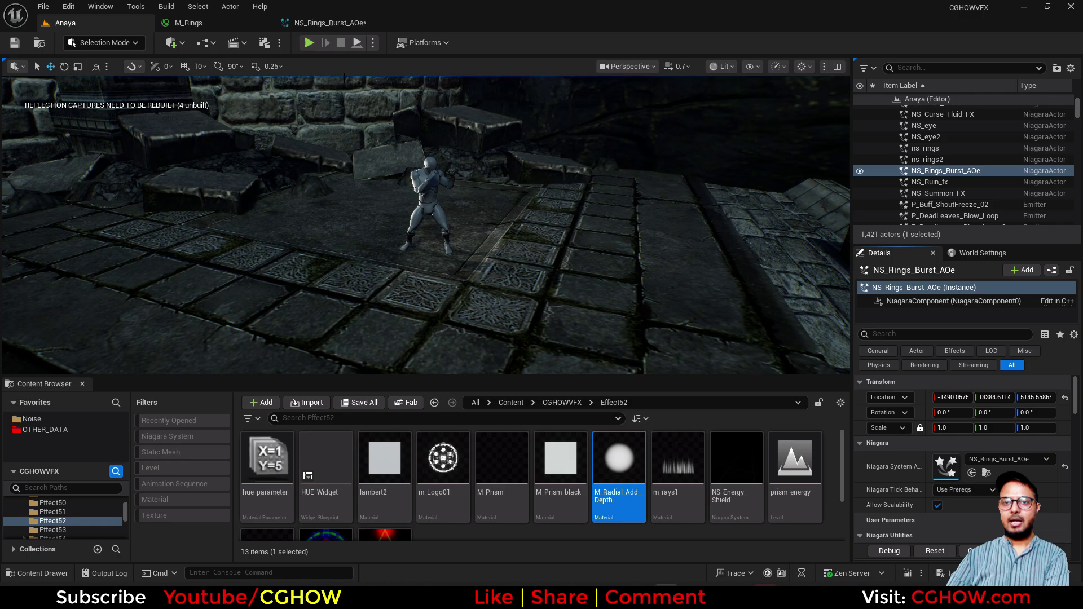
# Step: Enable Position Offset in Minimal003's Initialize Particle and set its Z value to 5.0
pyautogui.click(334, 23)
pyautogui.click(276, 270)
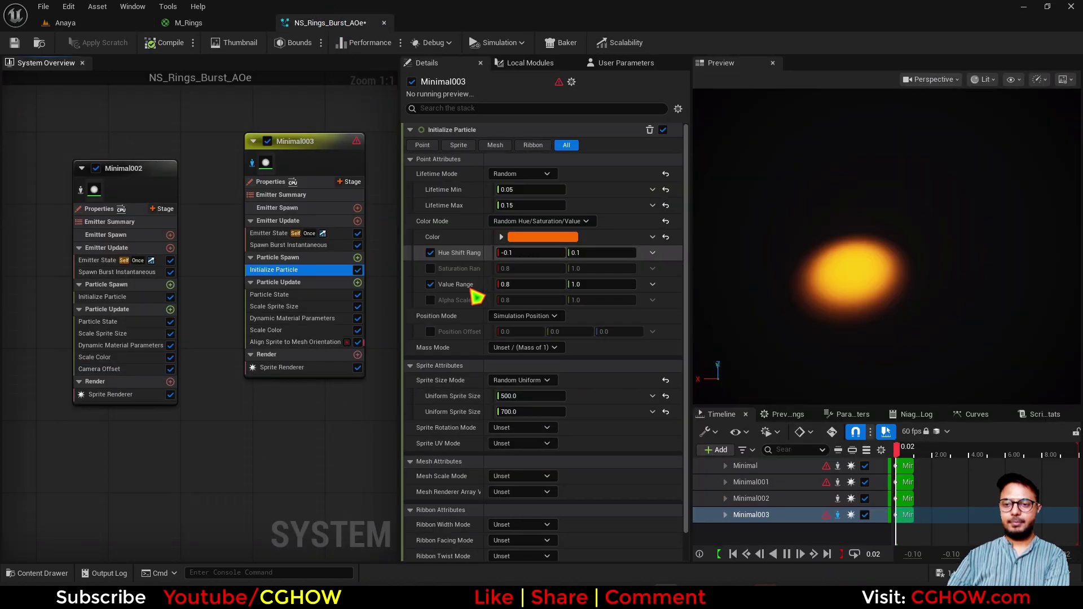
pyautogui.moveTo(614, 341); pyautogui.dragTo(621, 331)
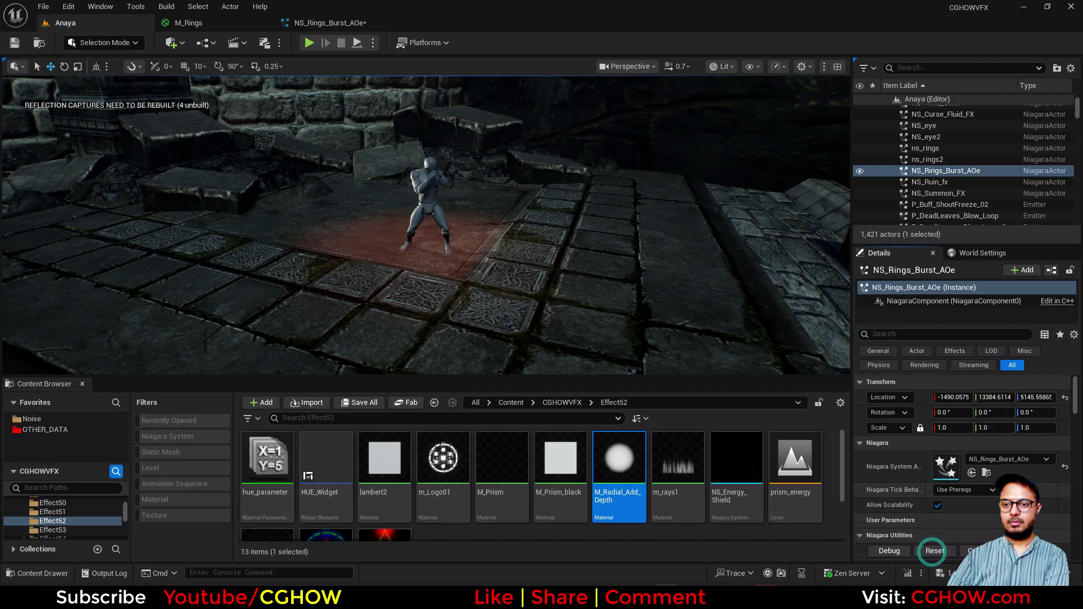
# Step: Set Minimal003's Position Offset Z to 20.0 and replay the ground glow in the Anaya level
pyautogui.click(317, 24)
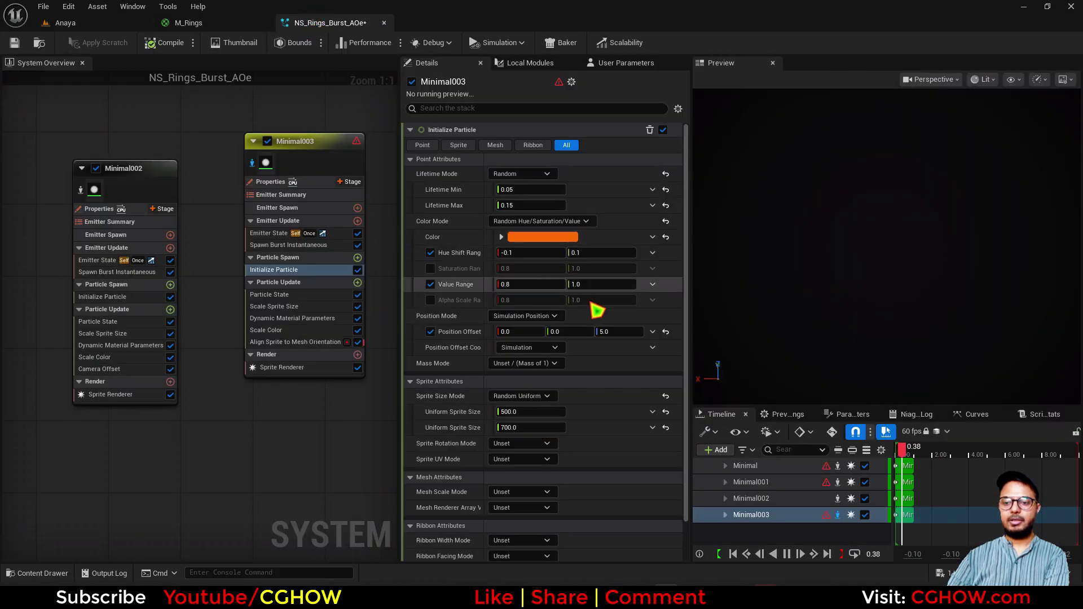
pyautogui.click(608, 332)
pyautogui.write('10')
pyautogui.press('Return')
pyautogui.click(105, 24)
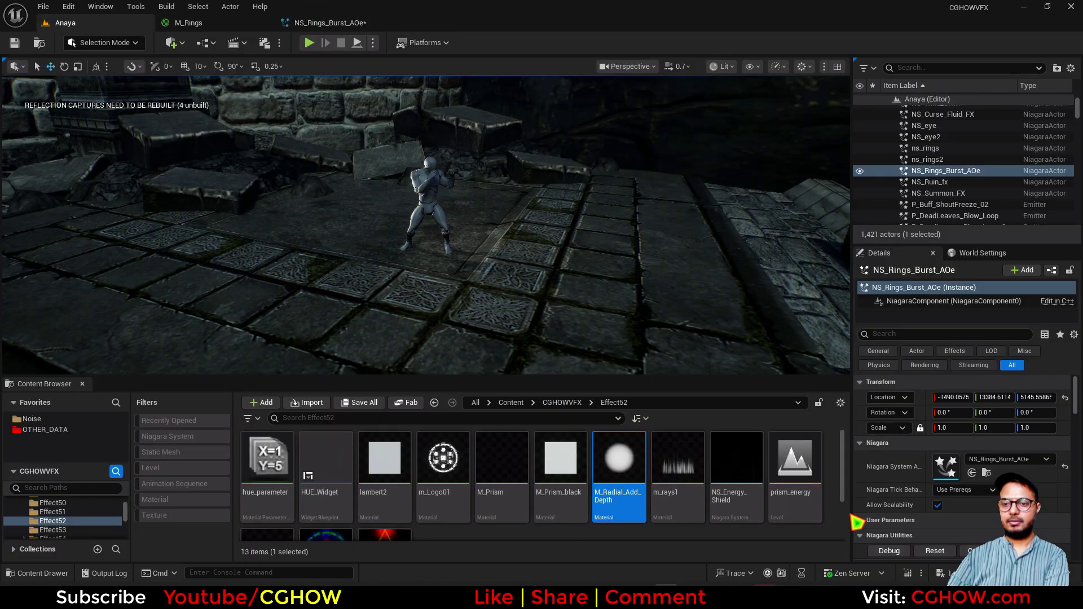
pyautogui.click(938, 553)
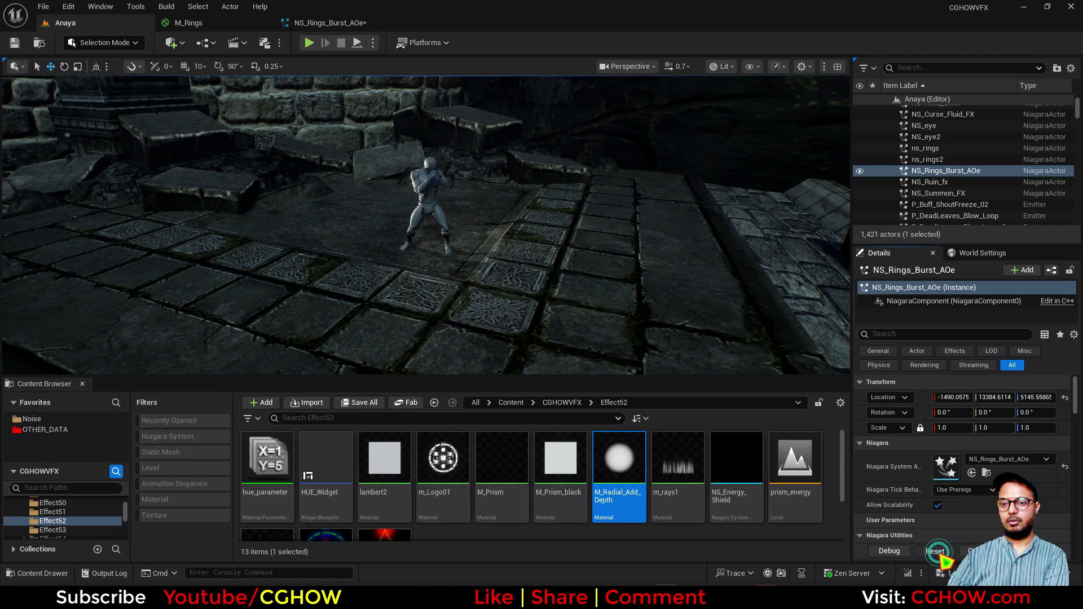
# Step: Set Minimal003's Uniform Curve Scale to 1.2 in Scale Sprite Size, and turn off the emitter's isolation
pyautogui.click(320, 25)
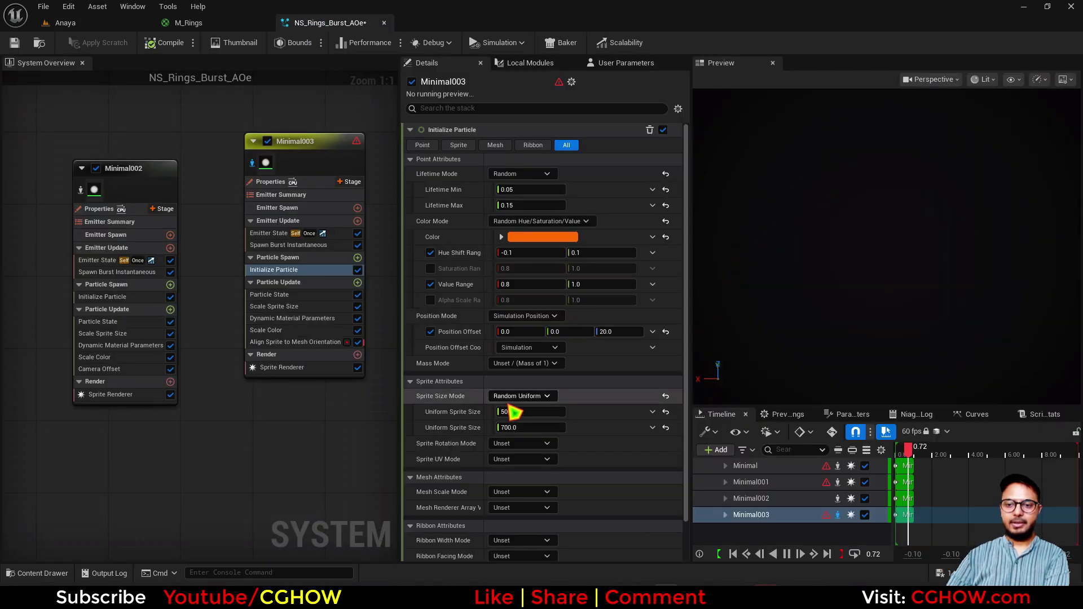
pyautogui.click(274, 307)
pyautogui.click(535, 288)
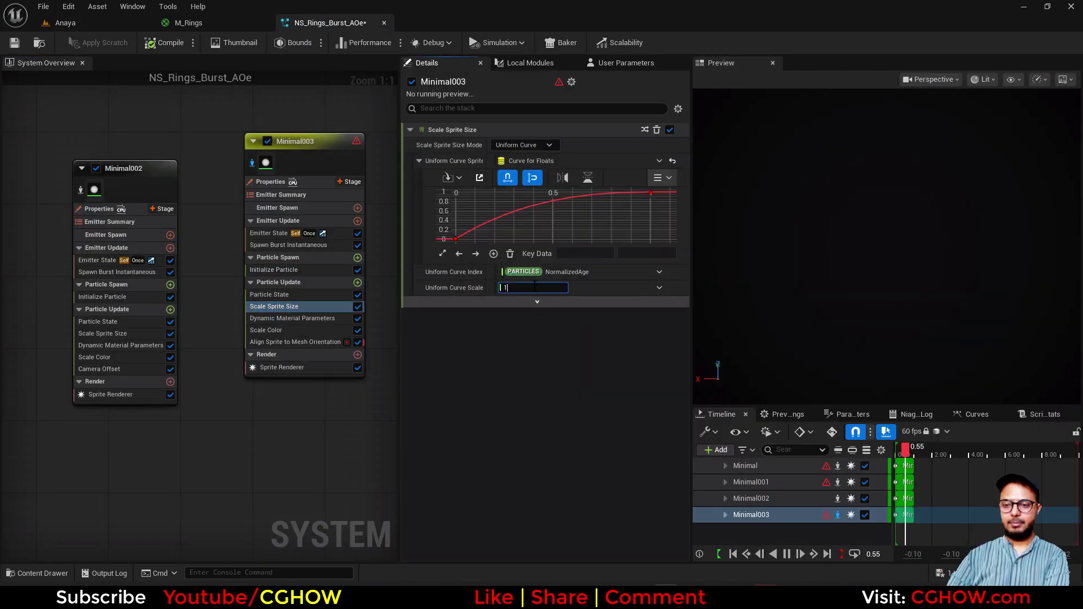
pyautogui.write('.2')
pyautogui.press('Return')
pyautogui.click(255, 163)
# Step: Replay the full four-emitter burst in the Anaya level to review the rings with both glows
pyautogui.click(100, 10)
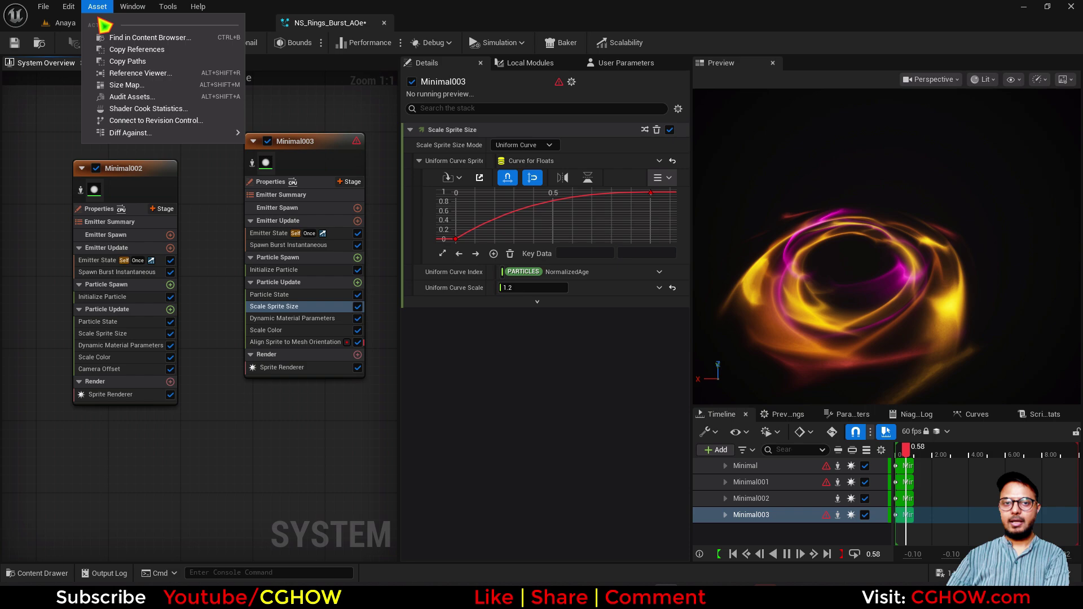
pyautogui.click(66, 24)
pyautogui.click(941, 555)
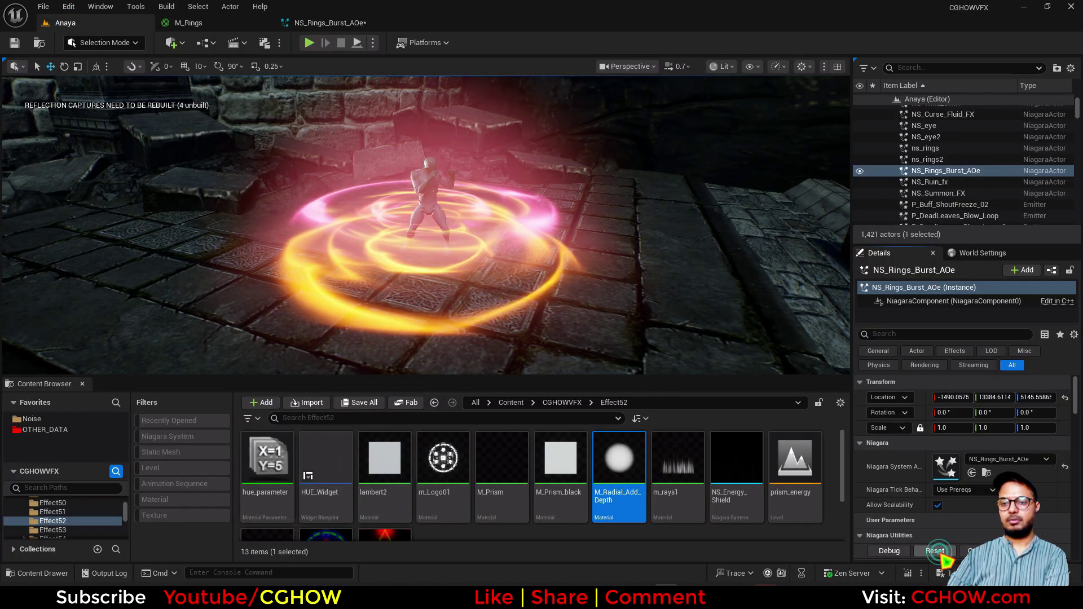
pyautogui.click(339, 22)
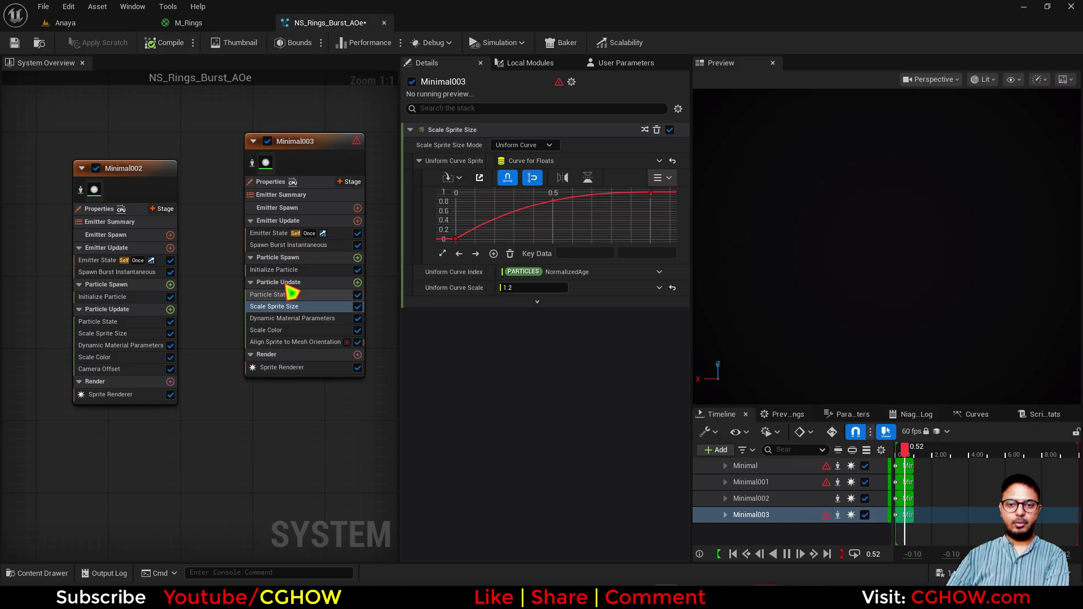
# Step: Set Minimal003's Lifetime Min to 0.2 and Lifetime Max to 0.25, and replay the burst in the Anaya level
pyautogui.click(276, 269)
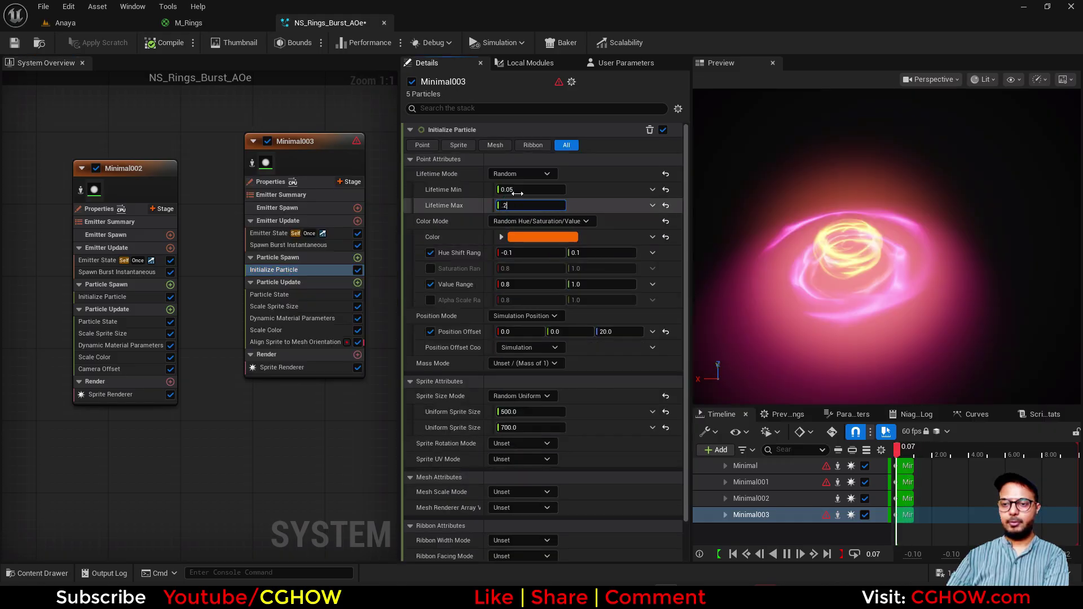
pyautogui.click(102, 24)
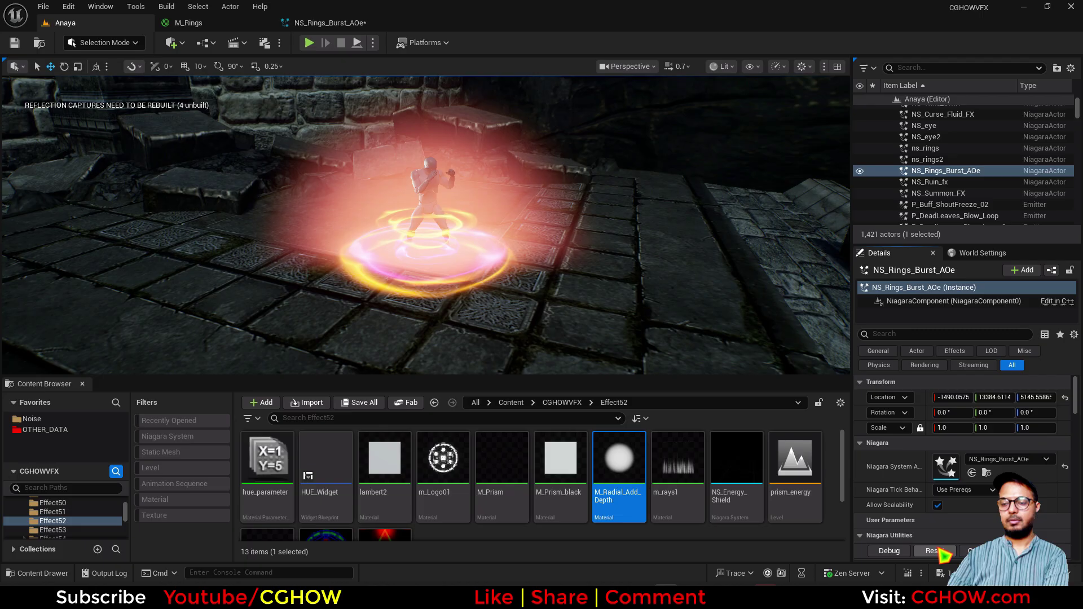
pyautogui.click(937, 552)
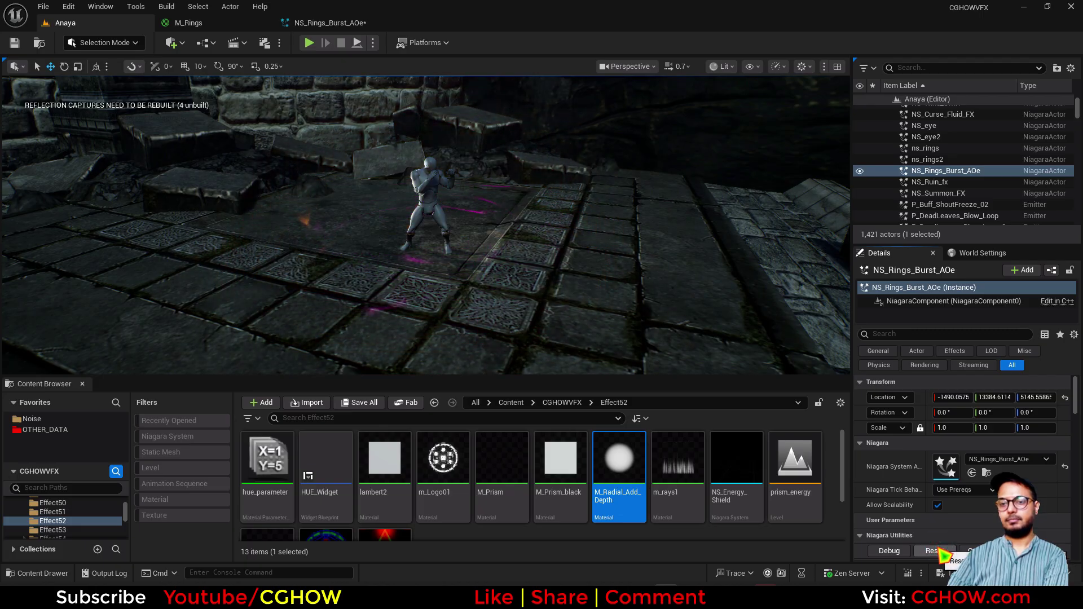
pyautogui.click(938, 550)
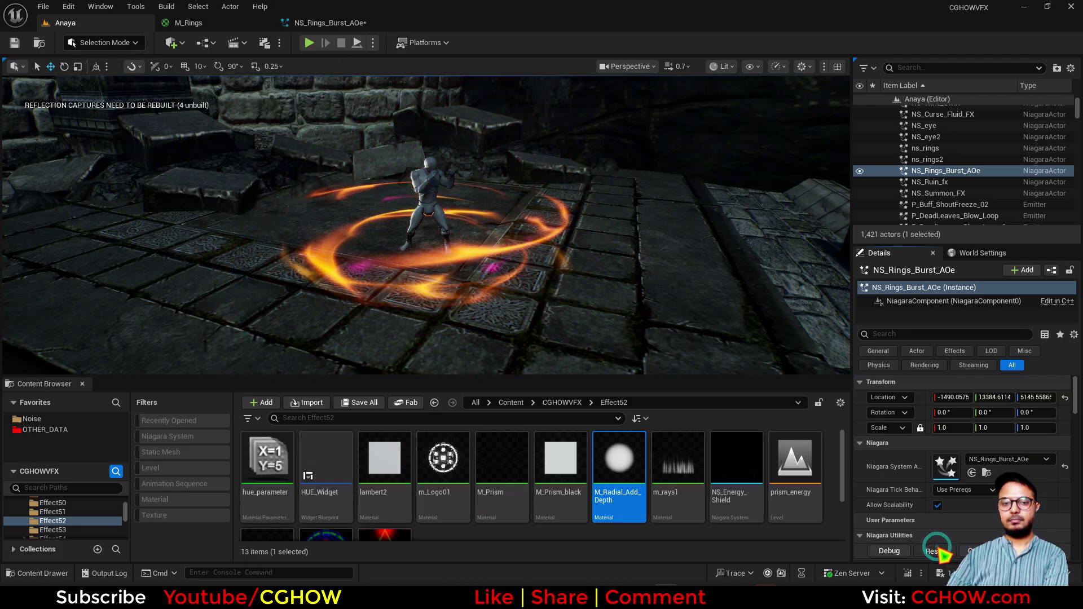
pyautogui.click(938, 551)
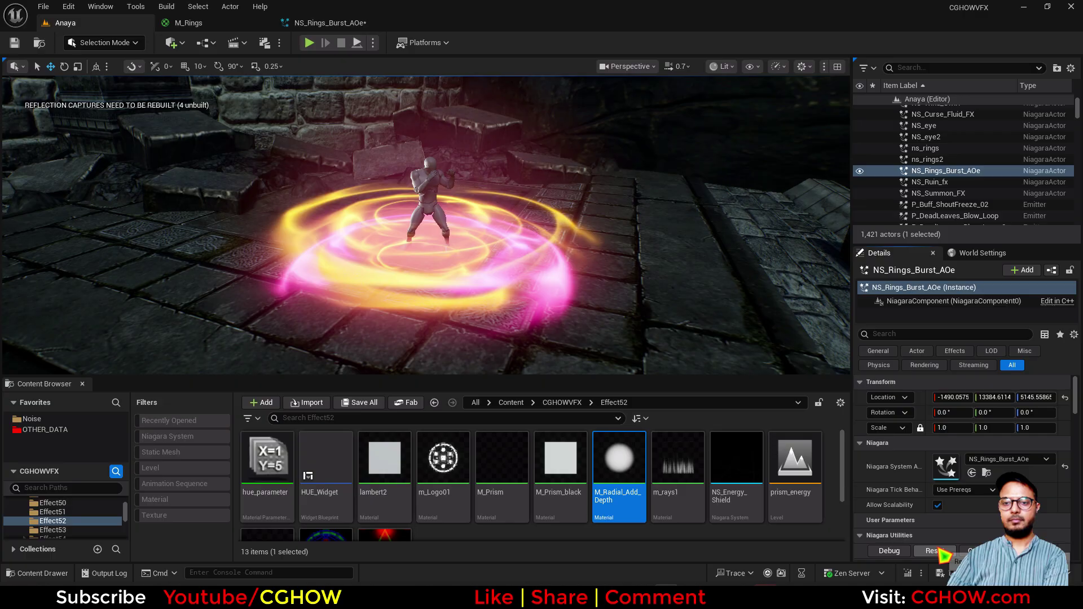
# Step: Return to the NS_Rings_Burst_AOe system and save its unsaved changes
pyautogui.click(325, 23)
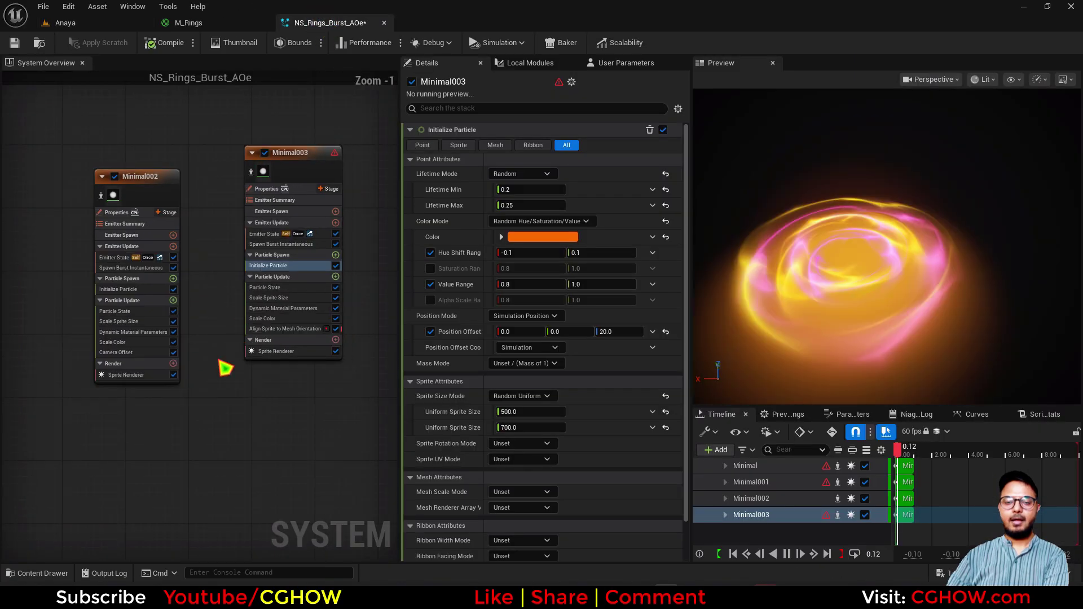
pyautogui.scroll(-1, 219, 361)
pyautogui.moveTo(198, 384); pyautogui.dragTo(205, 358, button='right')
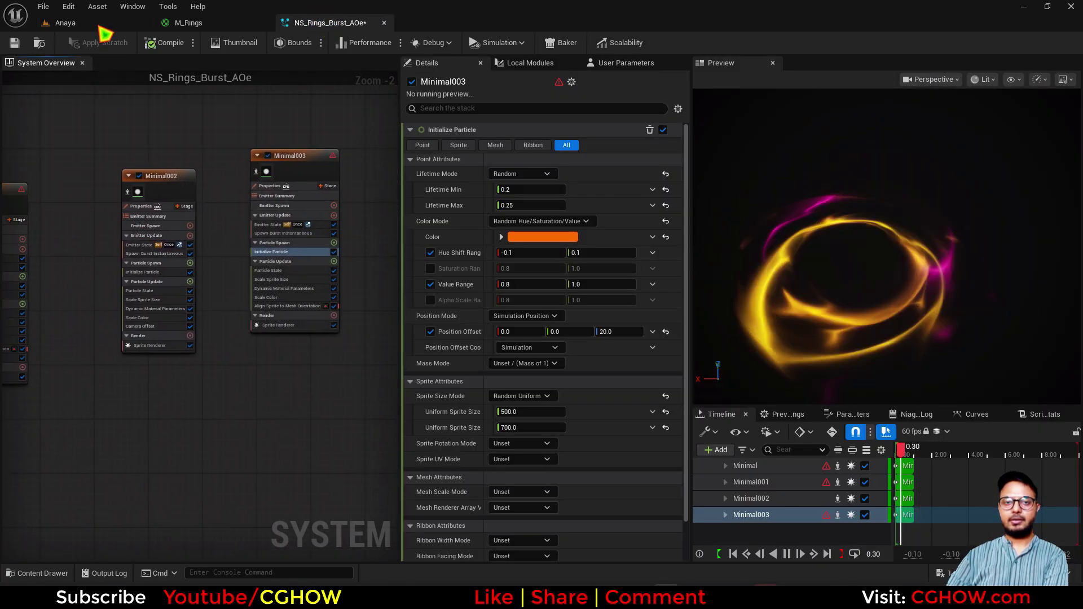
pyautogui.click(101, 22)
pyautogui.click(338, 22)
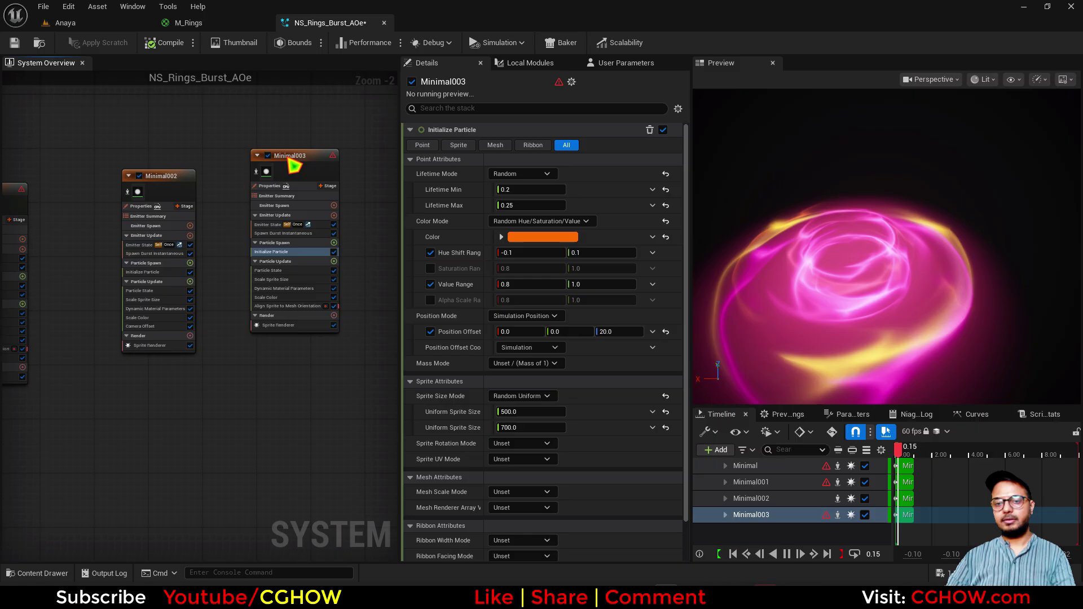
pyautogui.click(953, 574)
pyautogui.click(605, 420)
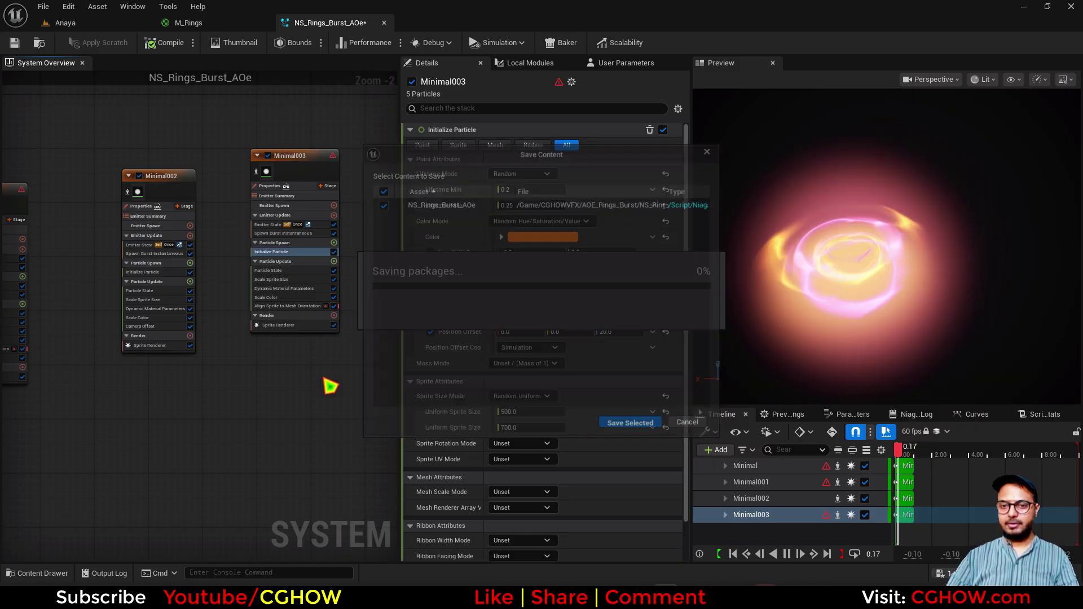
# Step: Duplicate the Minimal002 emitter into the empty graph area below the existing emitters
pyautogui.moveTo(221, 419); pyautogui.dragTo(86, 415, button='right')
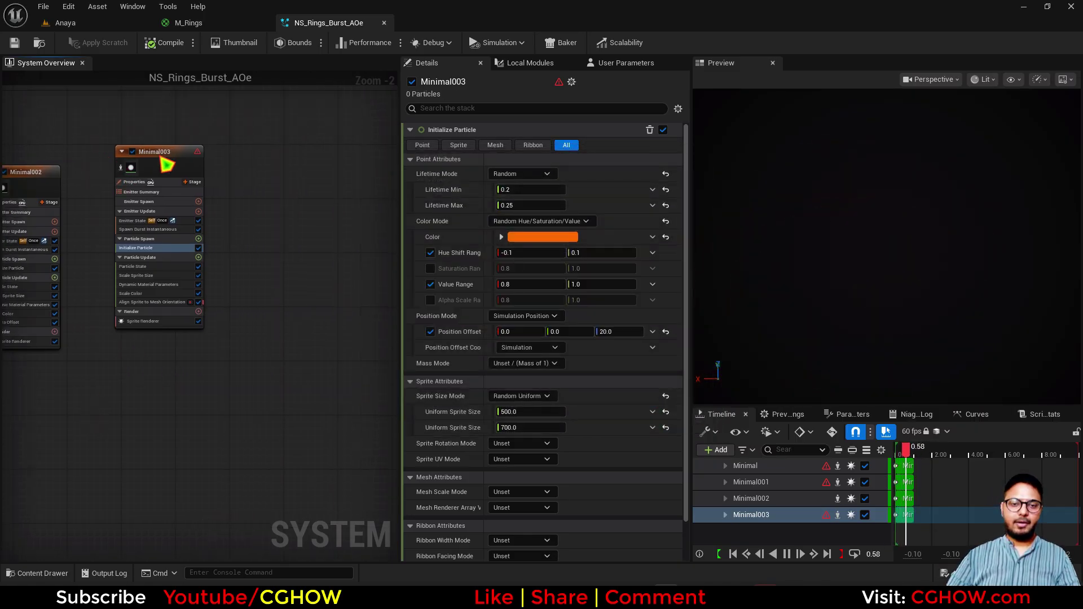
pyautogui.moveTo(32, 167); pyautogui.dragTo(89, 169, button='right')
pyautogui.click(90, 171)
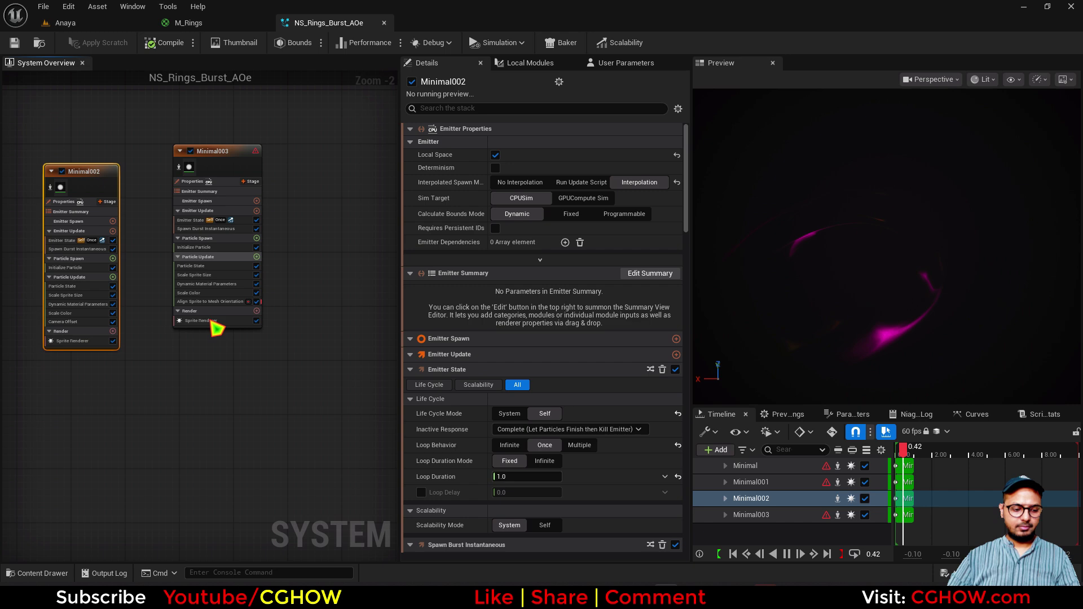
pyautogui.moveTo(217, 329); pyautogui.dragTo(237, 230, button='right')
pyautogui.click(154, 269)
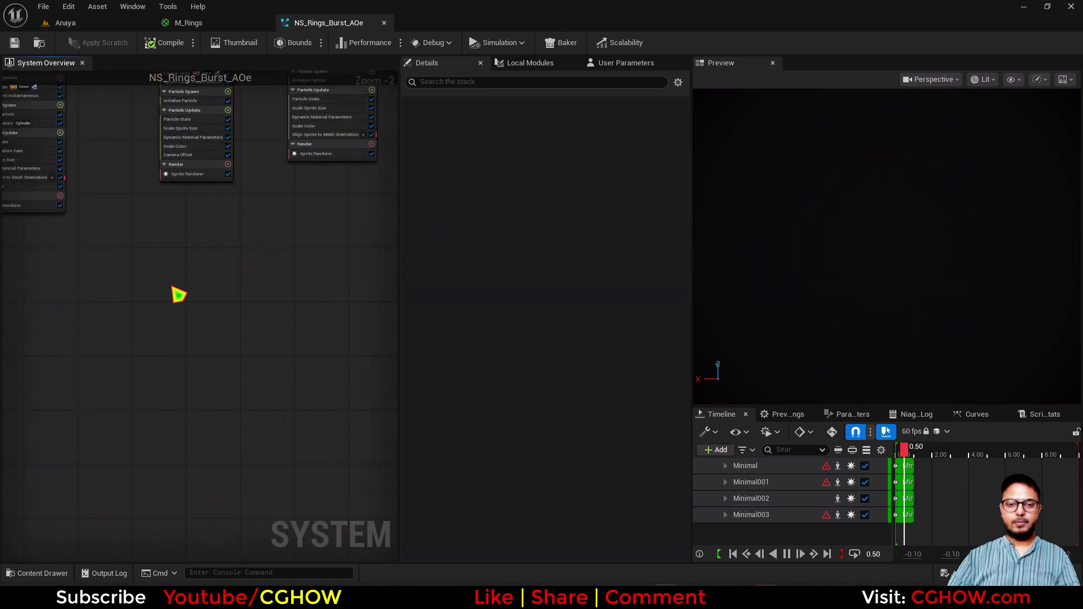
pyautogui.hotkey('ctrl', 'v')
pyautogui.click(159, 285)
pyautogui.moveTo(90, 291); pyautogui.dragTo(97, 206, button='right')
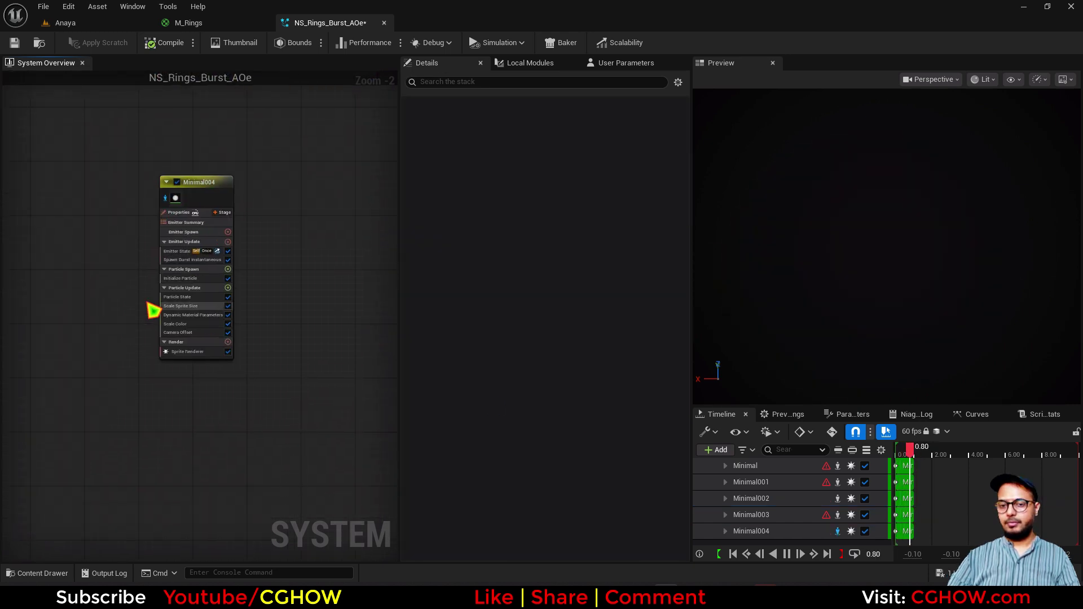
# Step: Set Minimal004's Uniform Sprite Size Min to 2.0 and Max to 5.0, and its burst Spawn Count to 200
pyautogui.scroll(2, 155, 300)
pyautogui.click(226, 277)
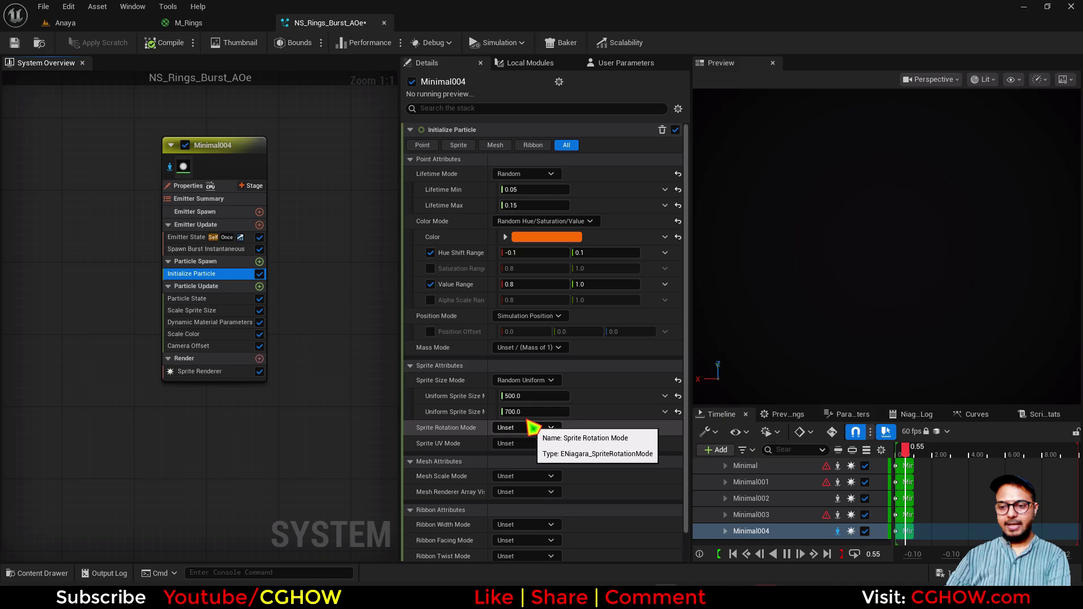
pyautogui.click(520, 396)
pyautogui.write('2')
pyautogui.press('Return')
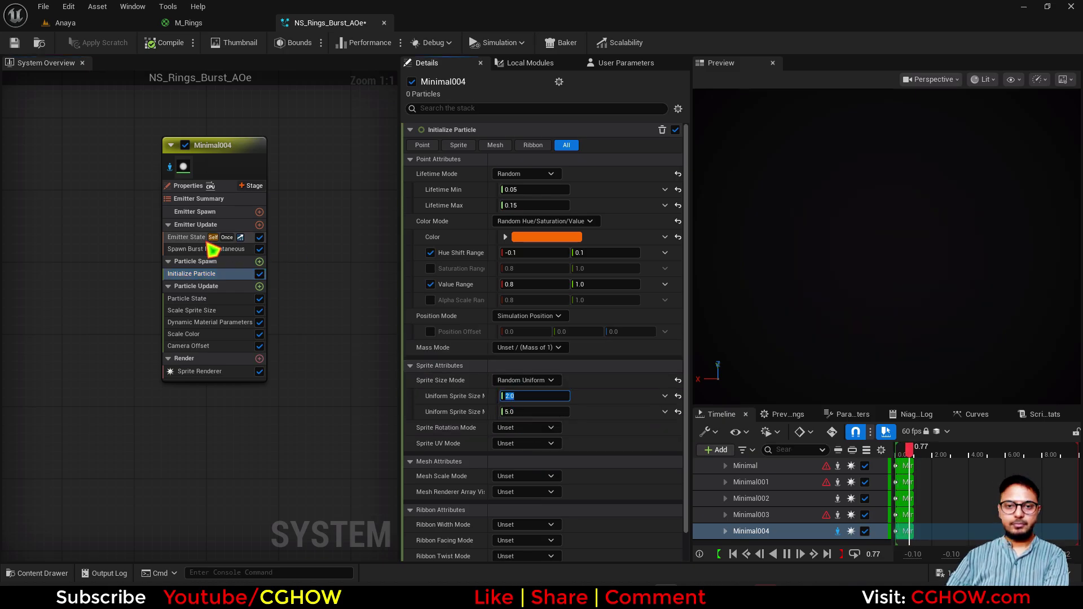
pyautogui.click(213, 250)
pyautogui.write('200')
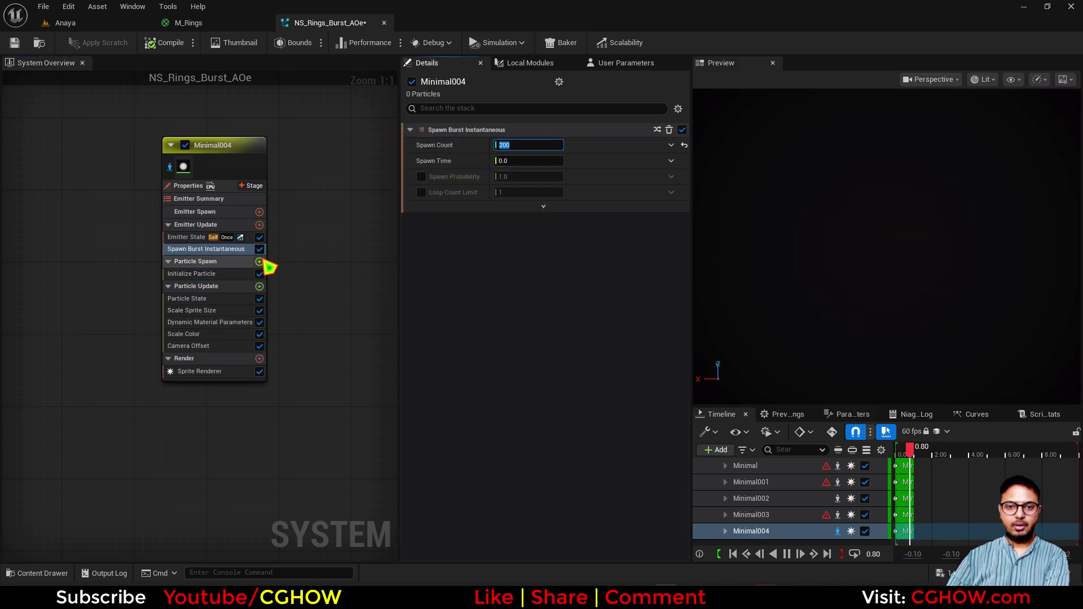
# Step: Add a Shape Location module to Minimal004's Particle Spawn with Torus as the Shape Primitive
pyautogui.click(259, 262)
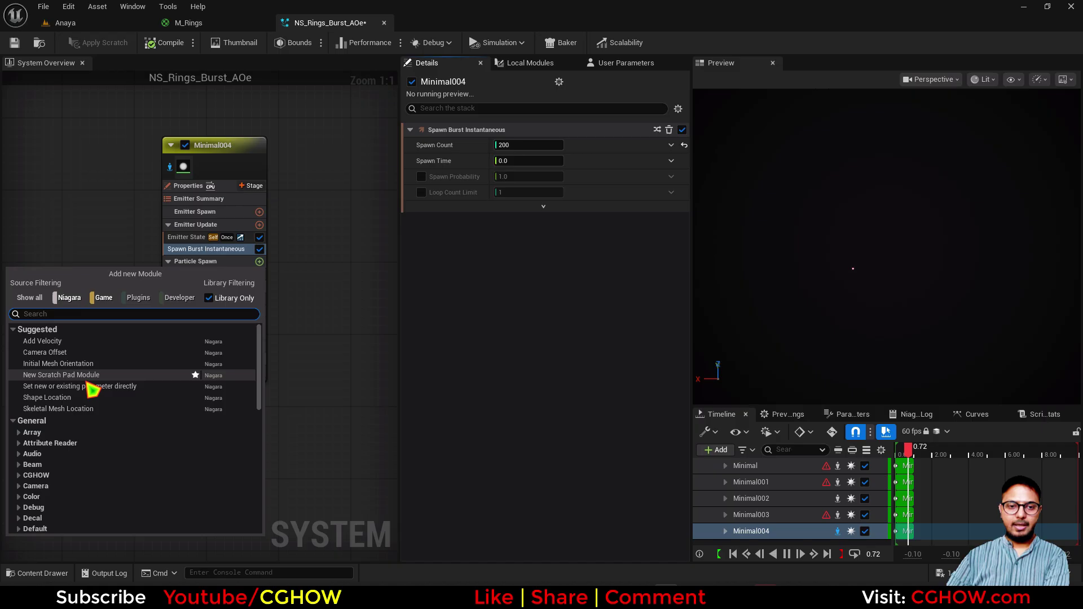
pyautogui.click(62, 397)
pyautogui.click(526, 174)
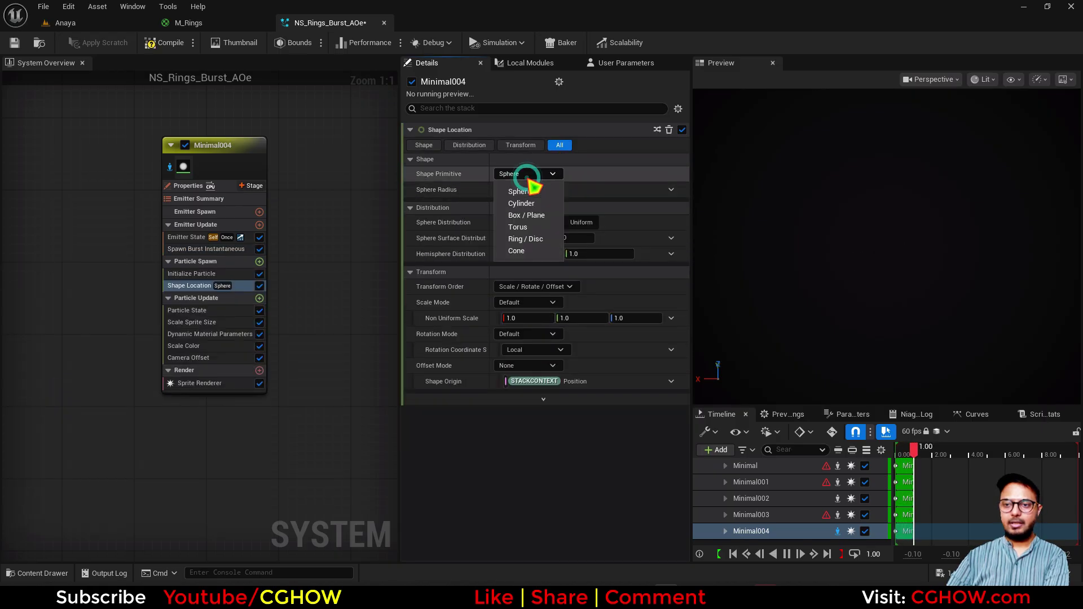
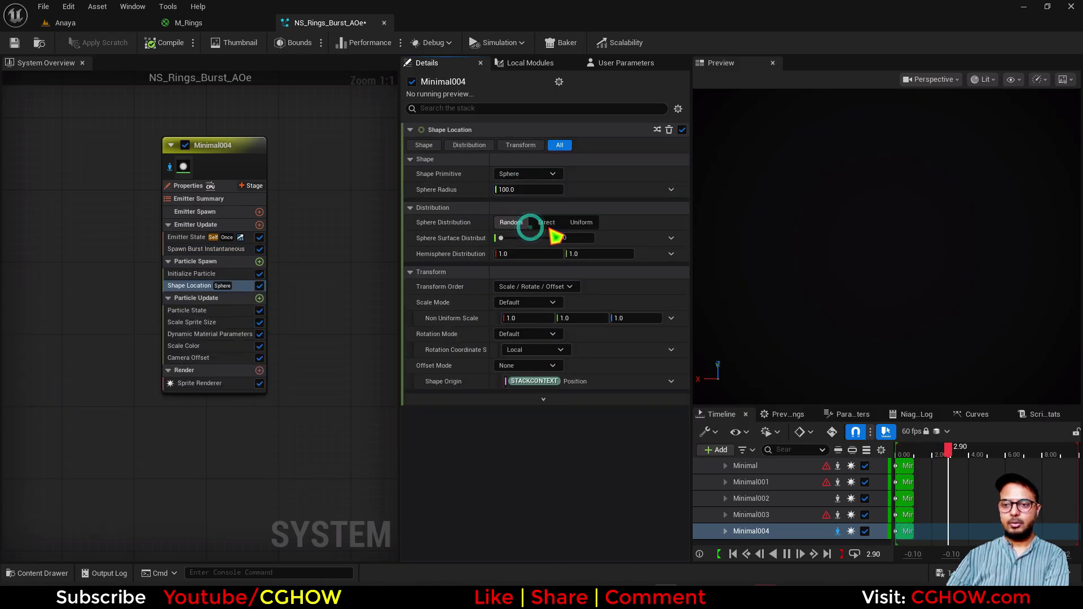
# Step: Set Minimal004's Lifetime Min to 0.3, Lifetime Max to 0.5 and the Value Range maximum to 50.0 in Initialize Particle
pyautogui.click(186, 275)
pyautogui.click(530, 206)
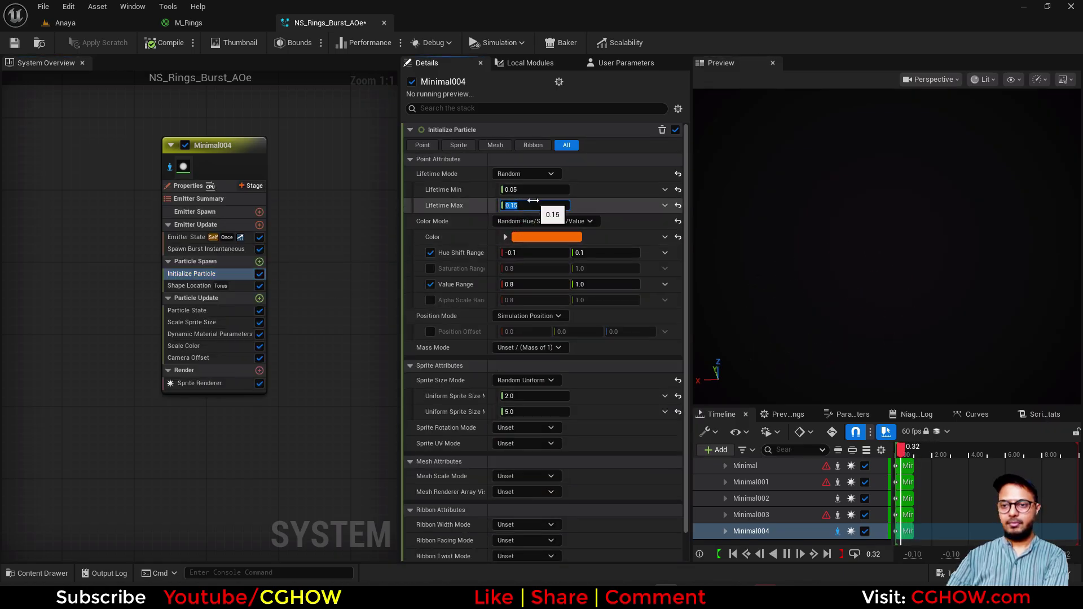
pyautogui.write('.5')
pyautogui.press('Return')
pyautogui.click(527, 190)
pyautogui.write('.3')
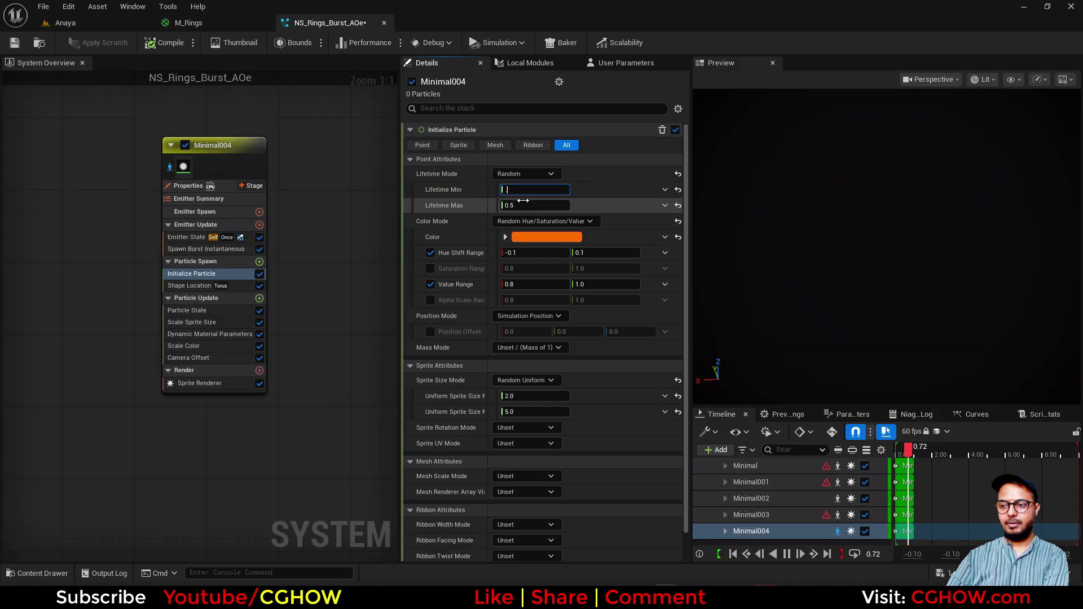
pyautogui.press('Return')
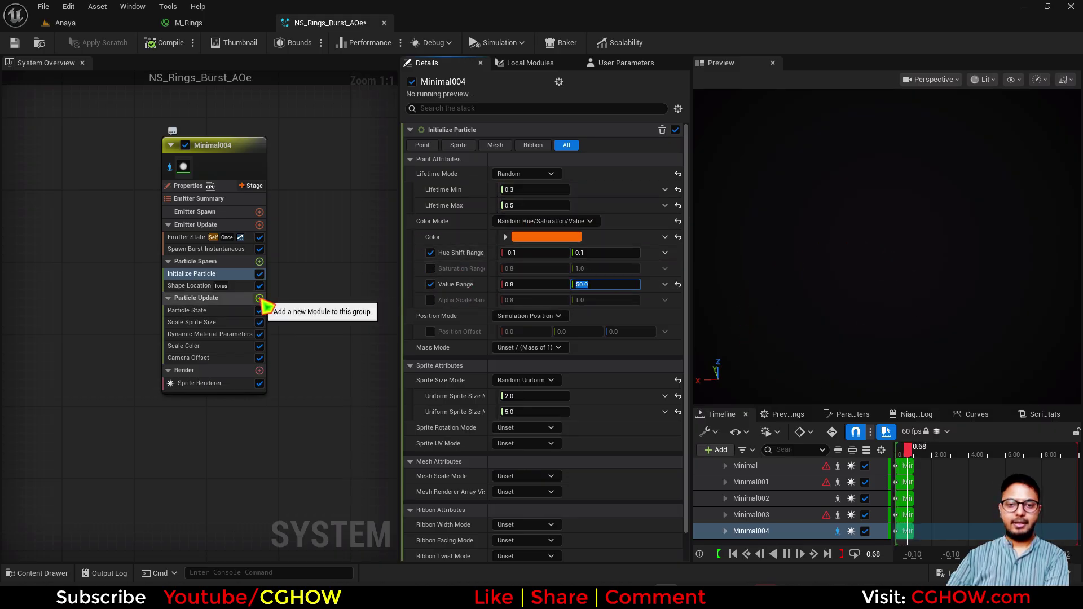
# Step: Add a Vortex Force module to Minimal004's Particle Update and resolve its missing Solve Forces and Velocity dependency
pyautogui.click(260, 298)
pyautogui.write('vort')
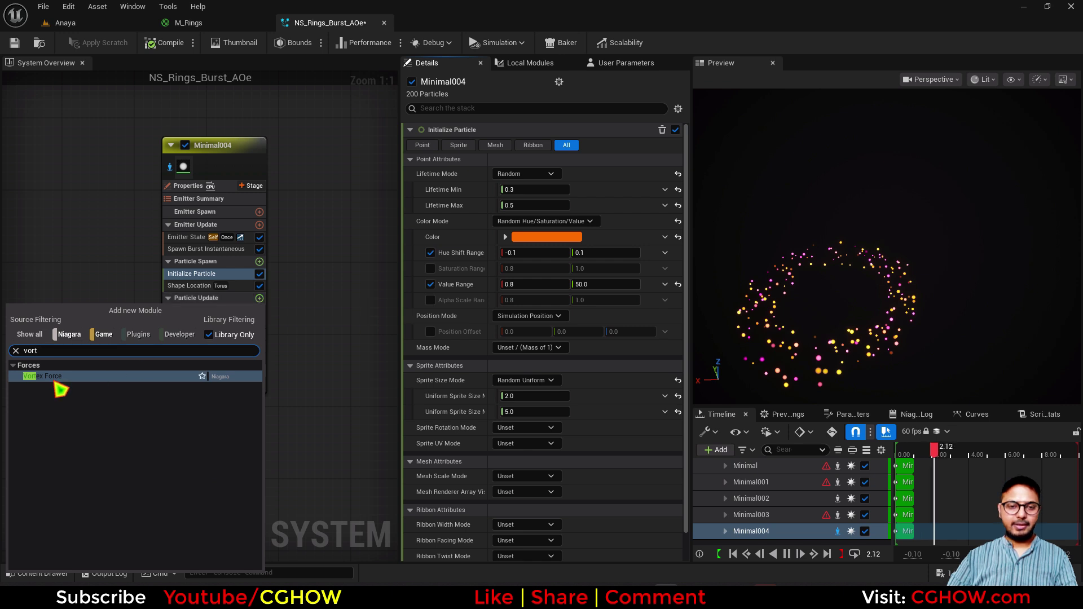
pyautogui.click(49, 376)
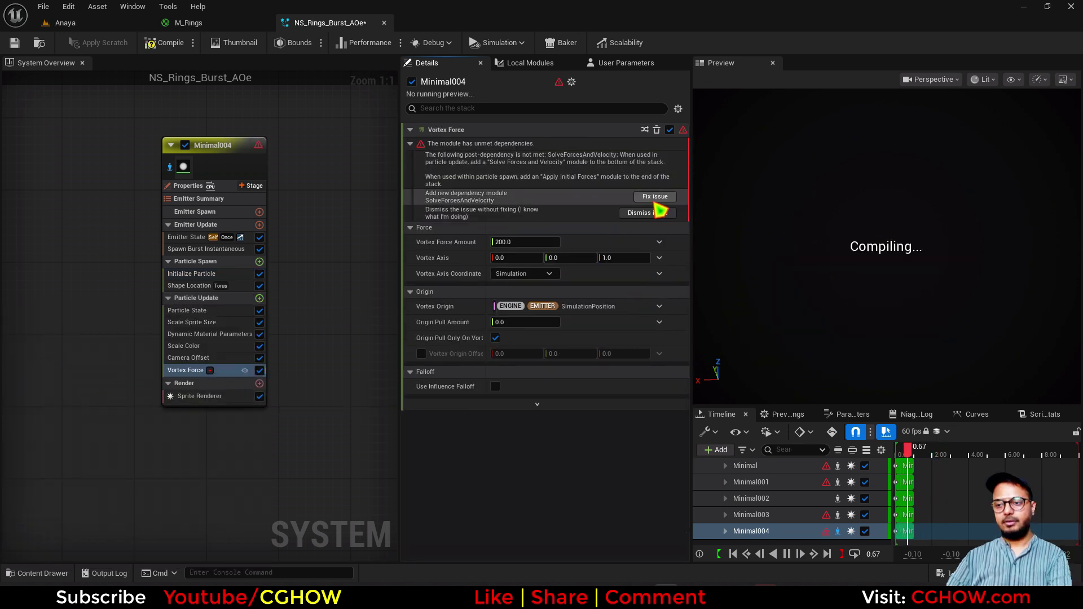
pyautogui.click(654, 196)
# Step: Tune Minimal004's Vortex Force to a Vortex Force Amount of about 896 and an Origin Pull Amount of about 368
pyautogui.moveTo(542, 159); pyautogui.dragTo(570, 159)
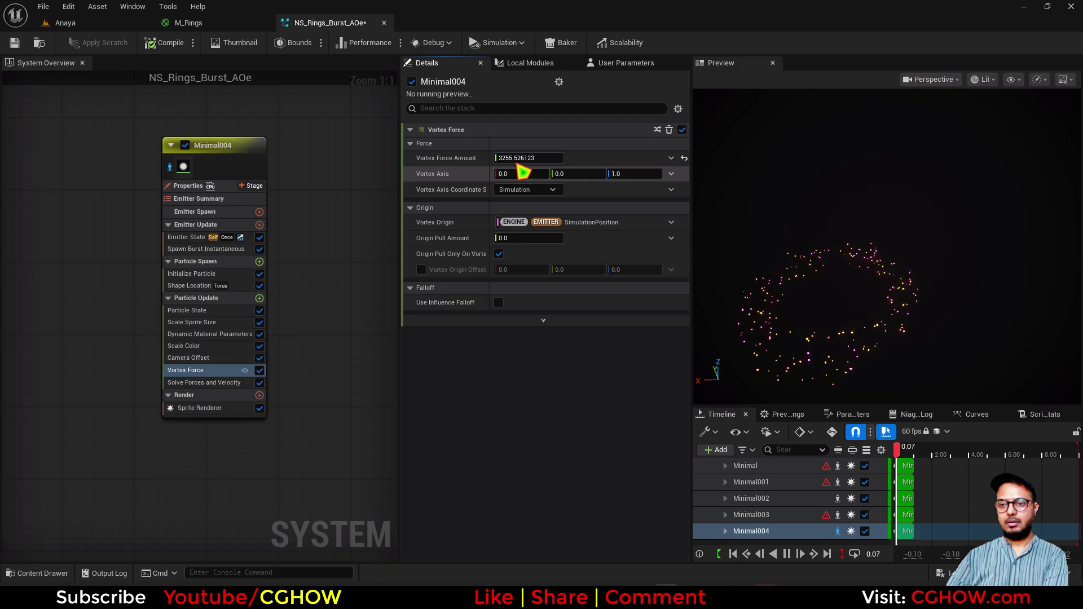
pyautogui.moveTo(526, 241); pyautogui.dragTo(527, 241)
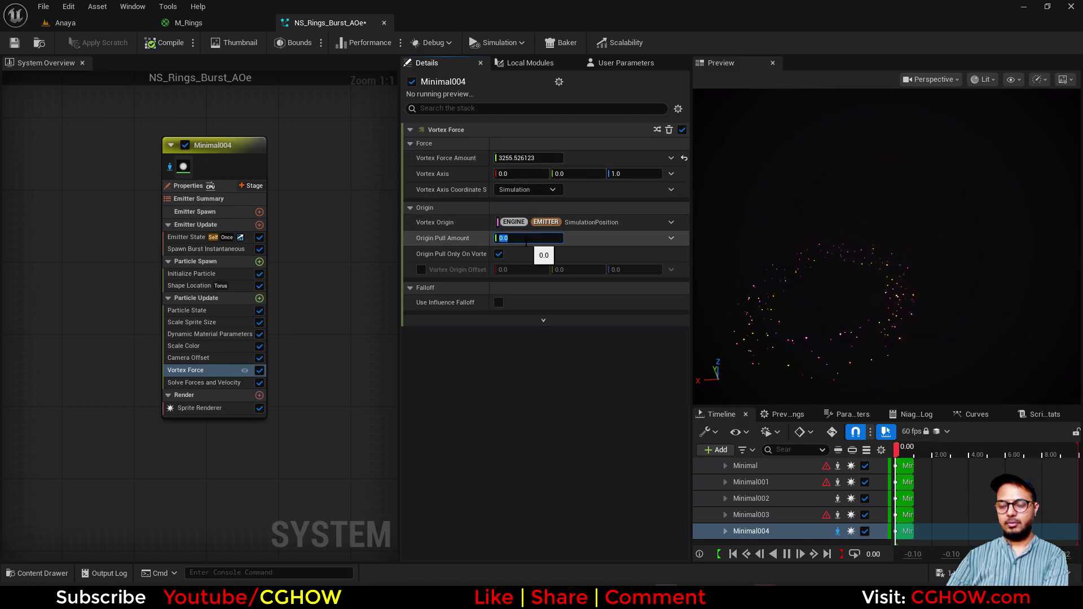
pyautogui.press('Return')
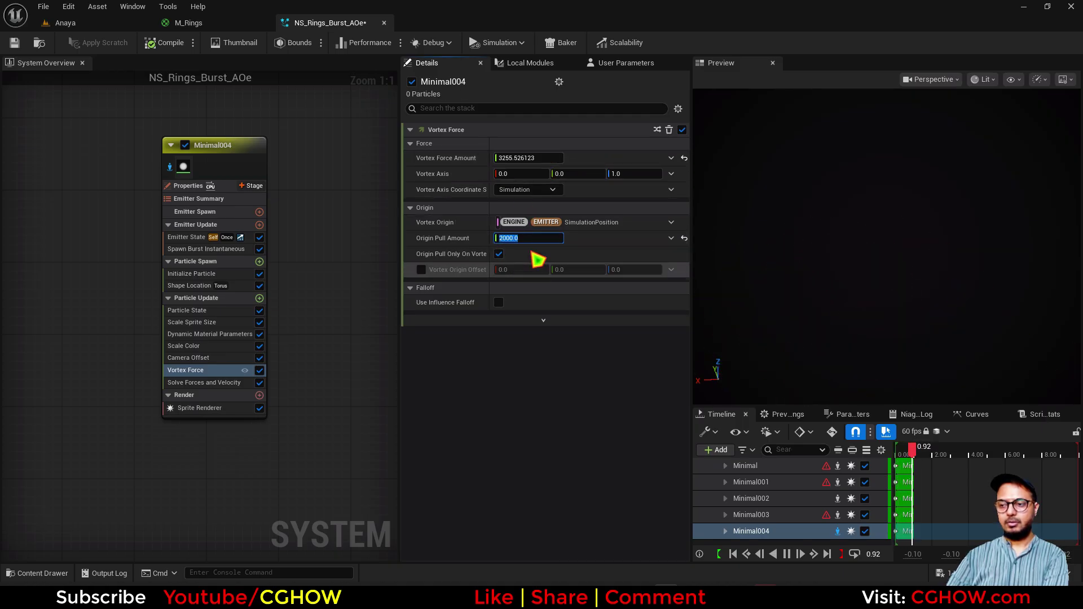
pyautogui.moveTo(534, 159); pyautogui.dragTo(507, 159)
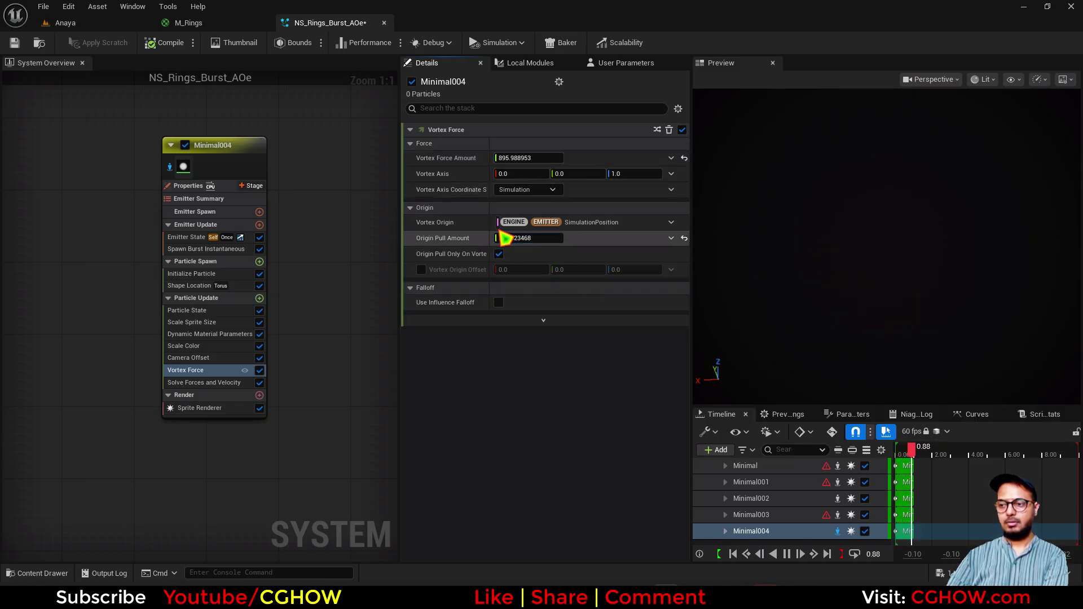
# Step: Replay the swirling sparks in the Anaya level and close the M_Rings material editor
pyautogui.click(121, 27)
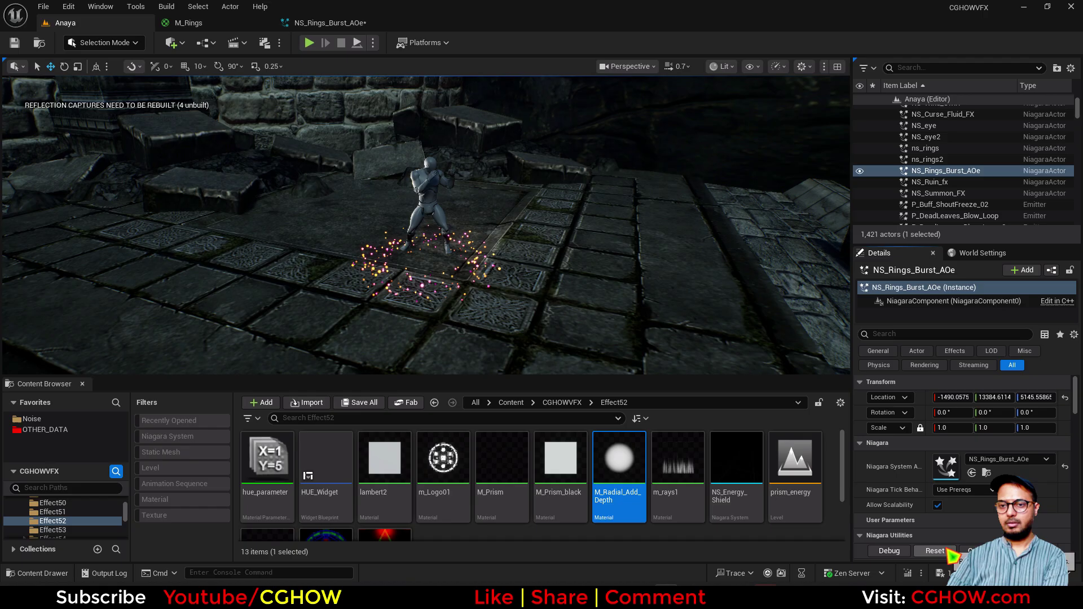
pyautogui.click(216, 28)
pyautogui.click(264, 22)
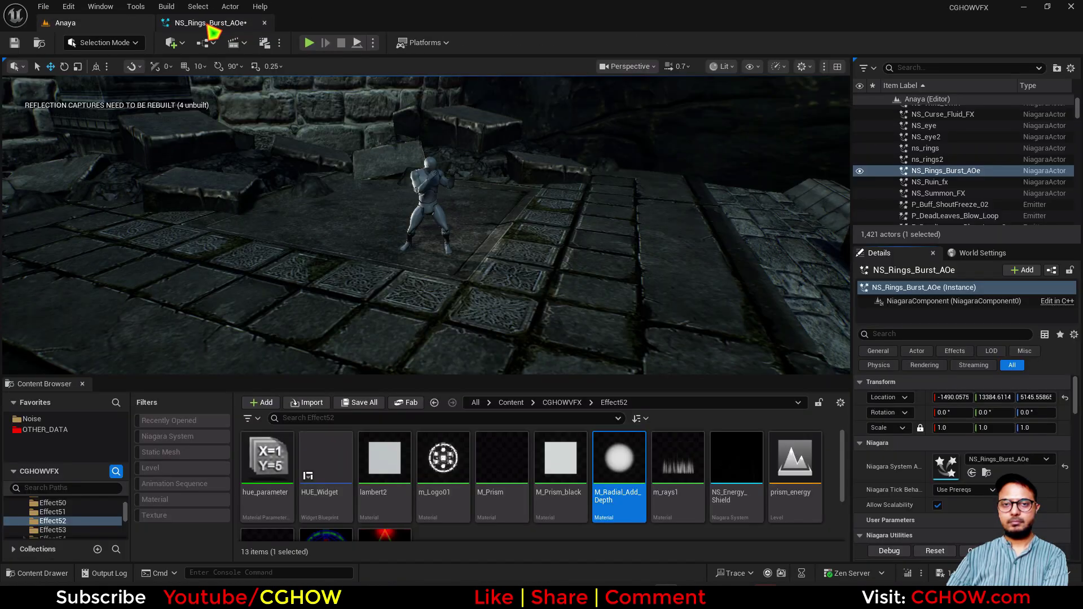
pyautogui.click(214, 23)
pyautogui.click(120, 26)
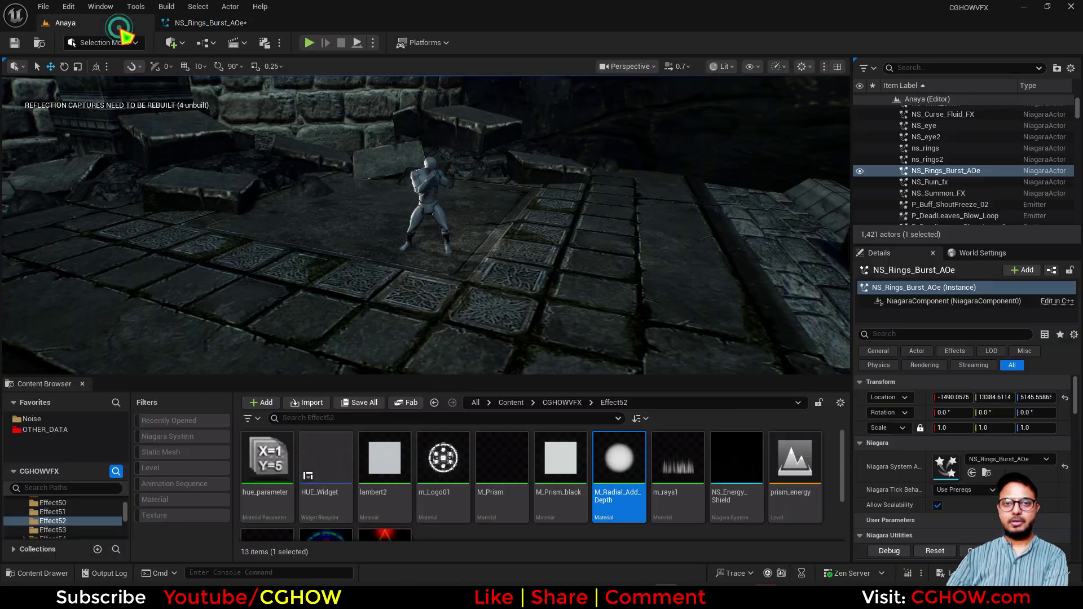
pyautogui.click(935, 547)
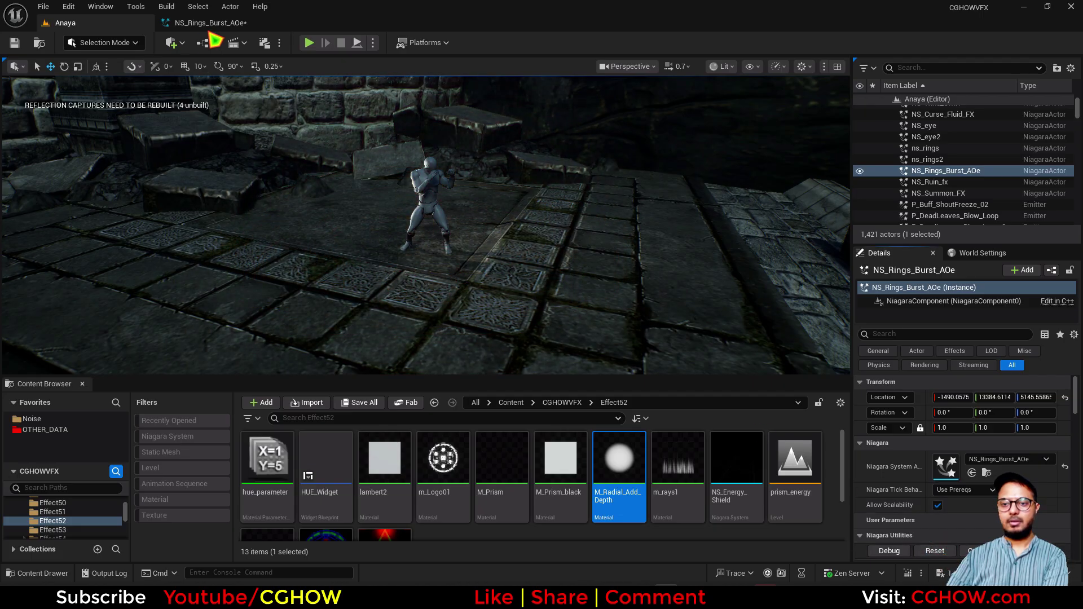
# Step: Set Minimal004's Vortex Force Amount to about 1439, turn off the emitter's isolation and replay the full burst in Anaya
pyautogui.click(210, 23)
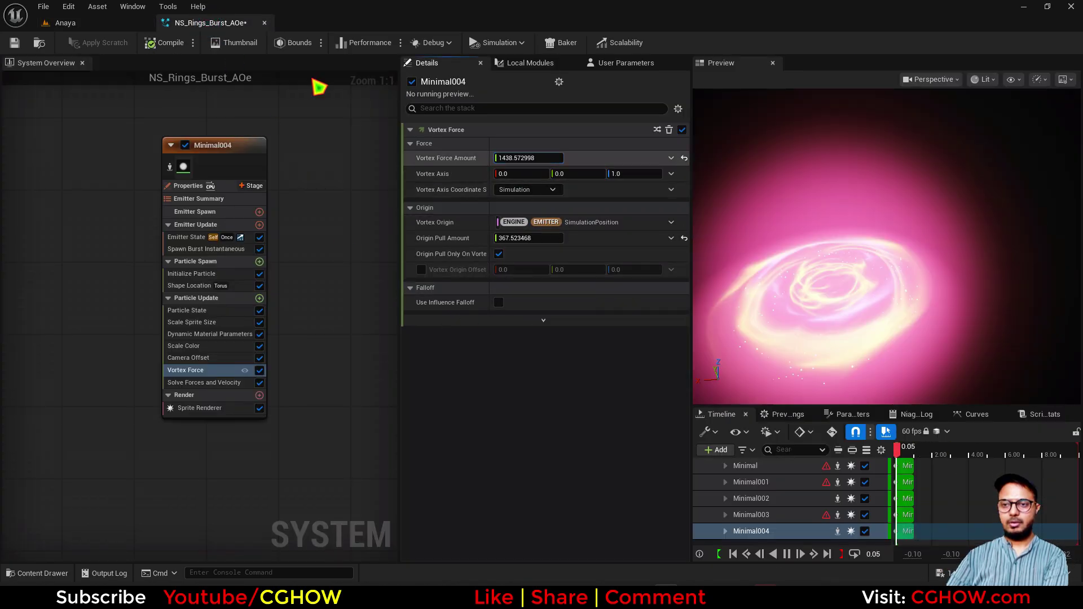
pyautogui.click(97, 25)
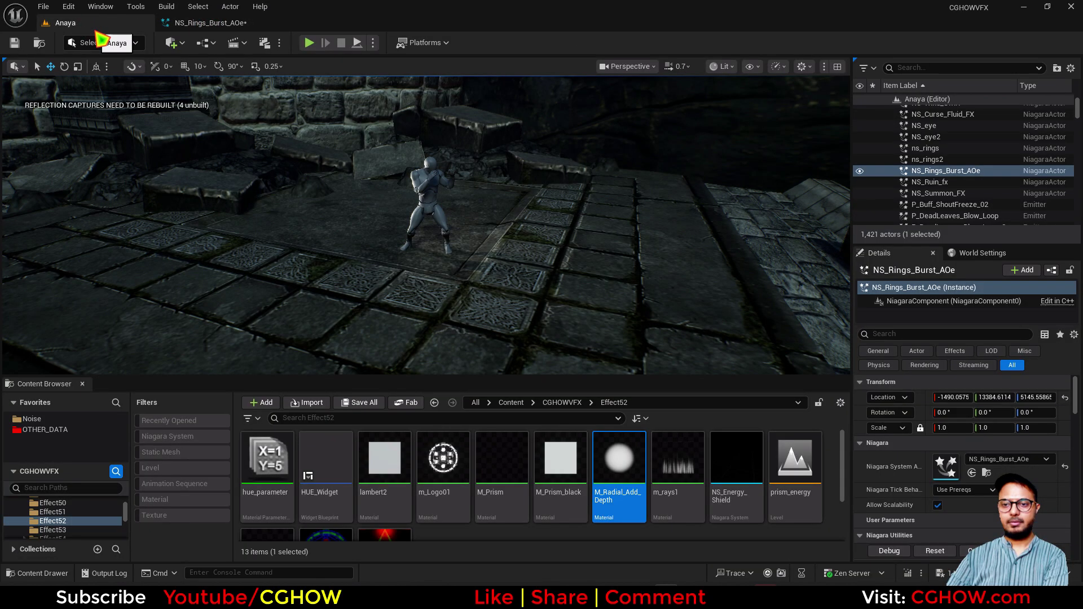
pyautogui.click(936, 552)
pyautogui.click(936, 552)
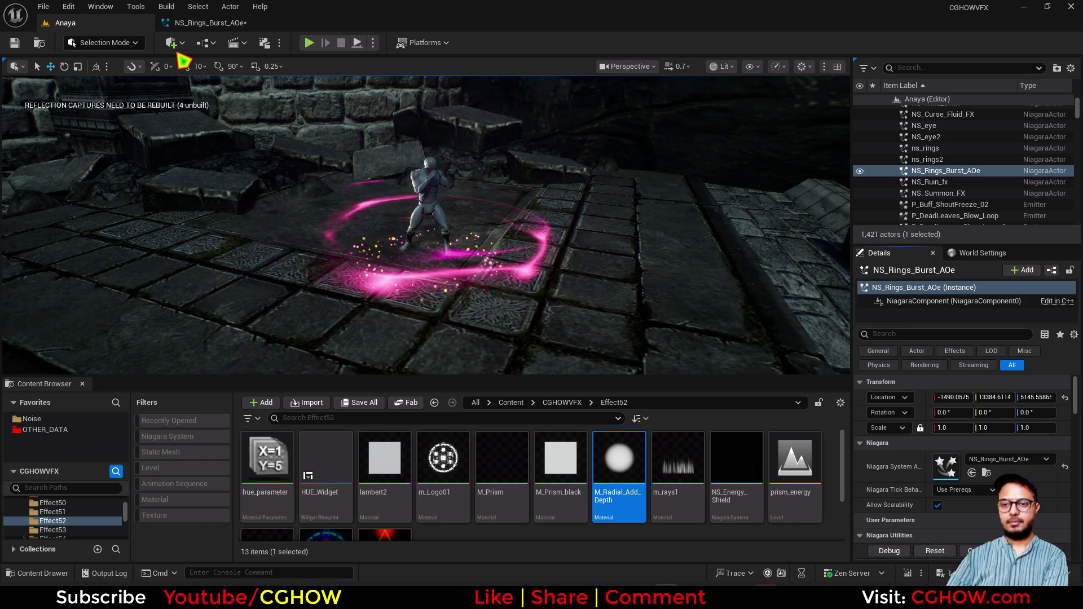
# Step: Try a Lifetime Max of 1.0 in Minimal004's Initialize Particle module
pyautogui.click(210, 22)
pyautogui.click(209, 274)
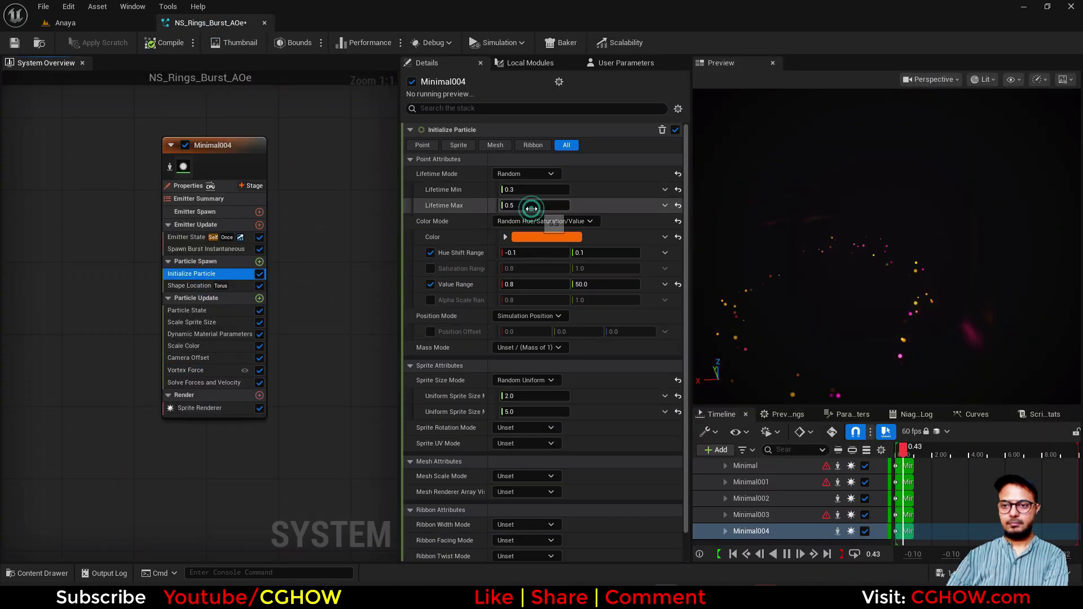
pyautogui.click(531, 209)
pyautogui.write('1')
pyautogui.press('Return')
# Step: Lower the Origin Pull Amount of Minimal004's Vortex Force to about 202 and replay the burst in the Anaya level
pyautogui.click(194, 370)
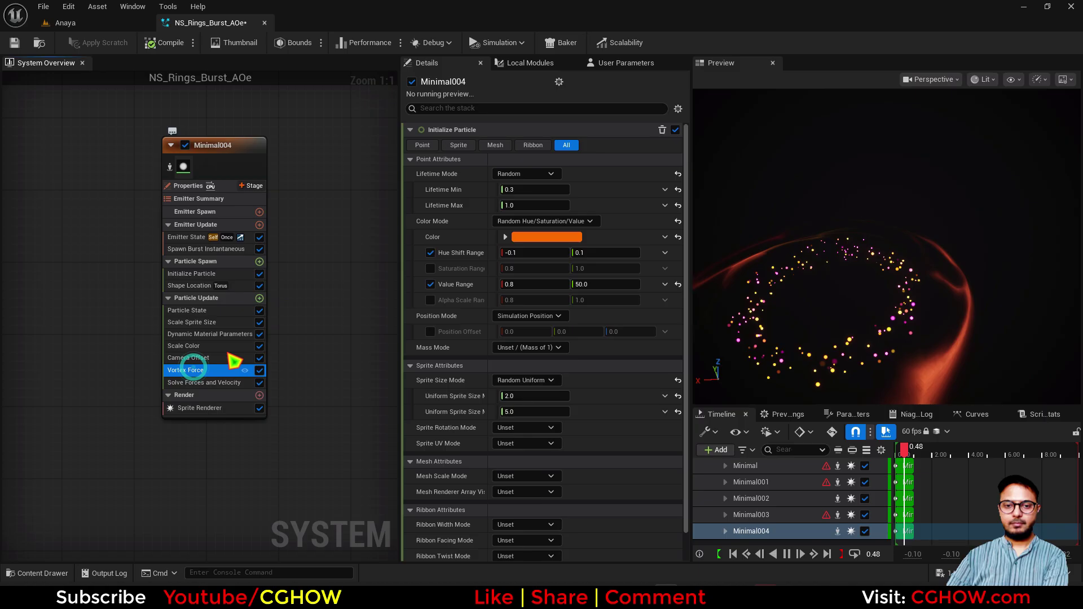
pyautogui.click(535, 245)
pyautogui.moveTo(533, 239); pyautogui.dragTo(521, 239)
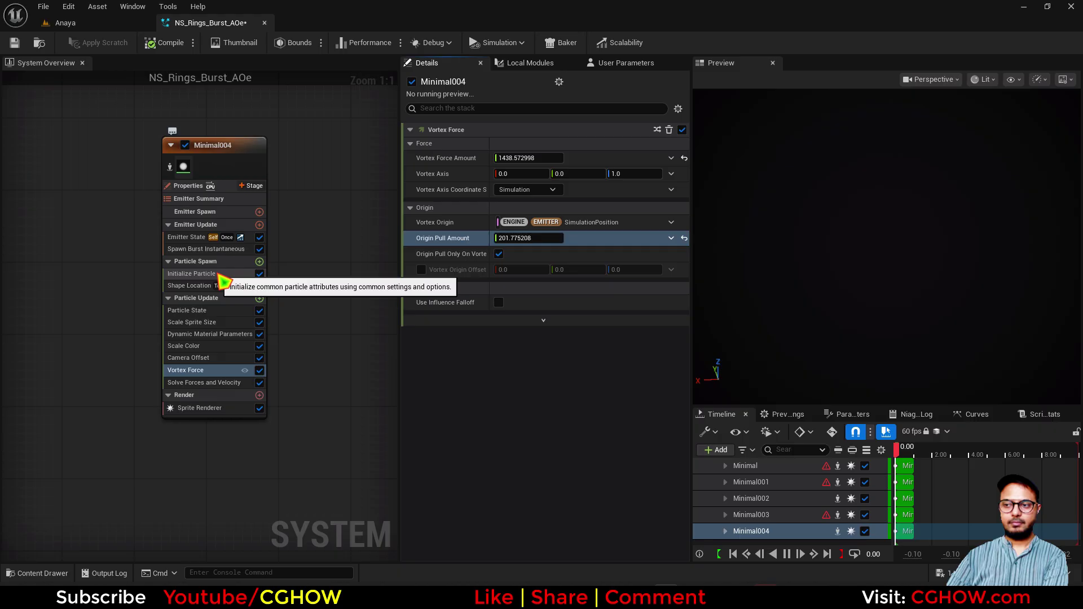
pyautogui.click(120, 24)
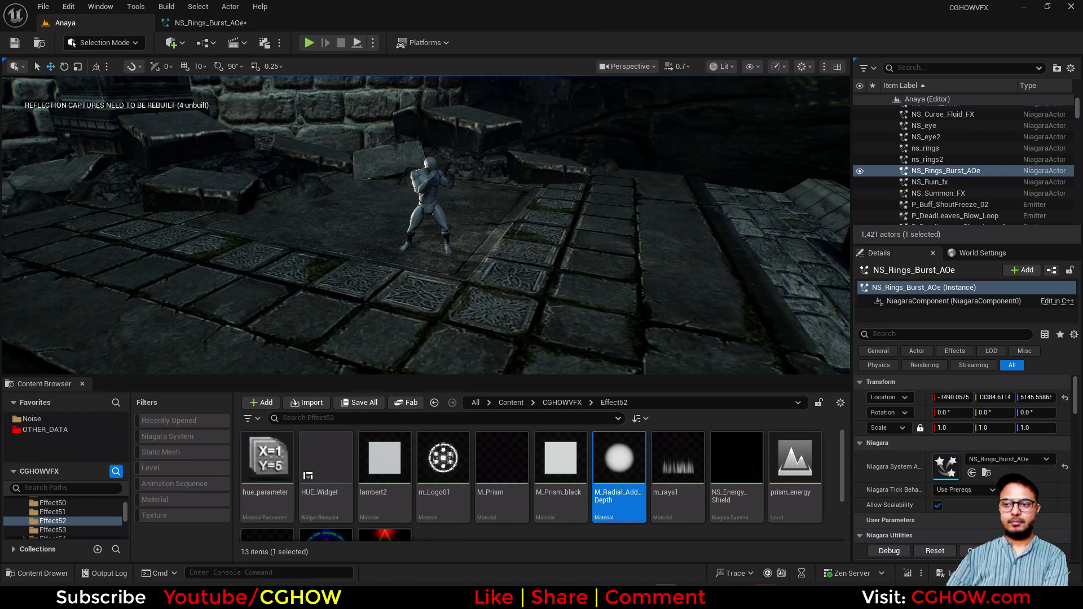
pyautogui.click(940, 555)
pyautogui.click(937, 553)
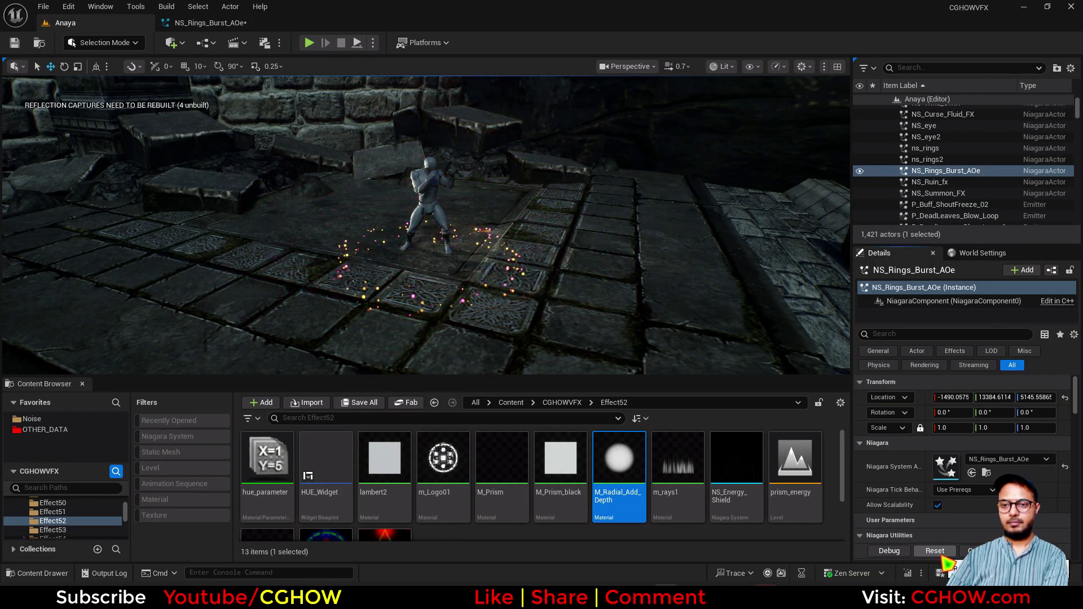
pyautogui.click(942, 559)
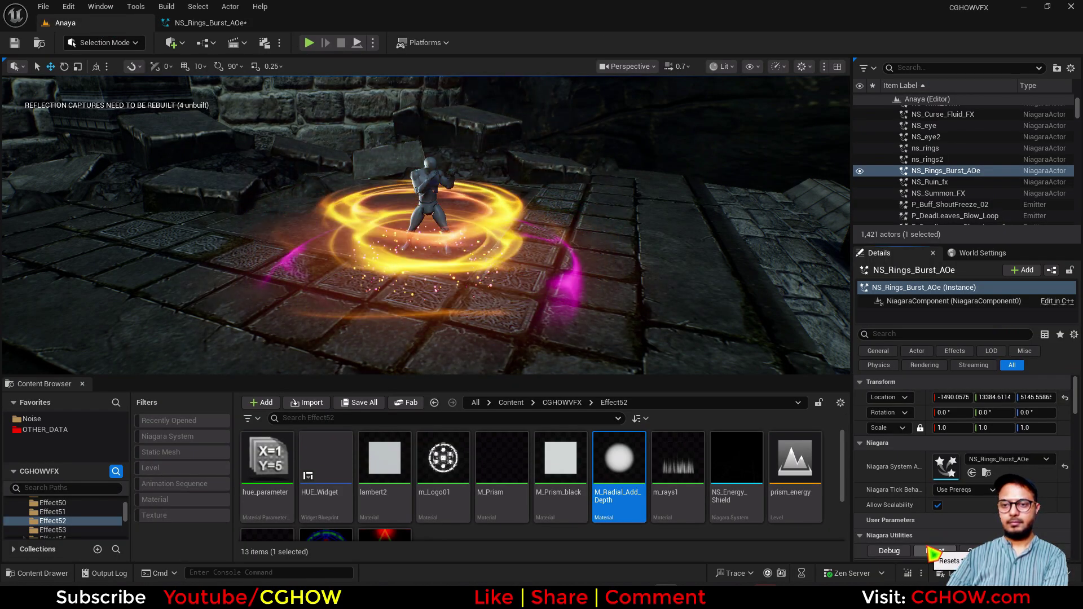
# Step: Set Minimal004's Lifetime Max to 0.5 and its Sprite Renderer alignment to Velocity Aligned
pyautogui.click(243, 26)
pyautogui.click(220, 275)
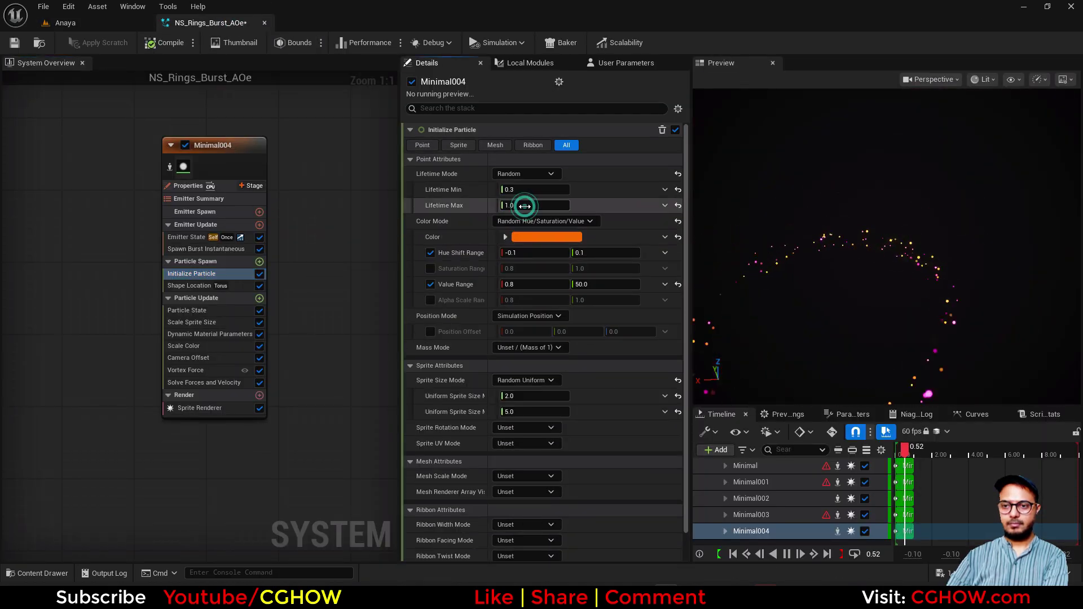
pyautogui.click(205, 408)
pyautogui.click(524, 219)
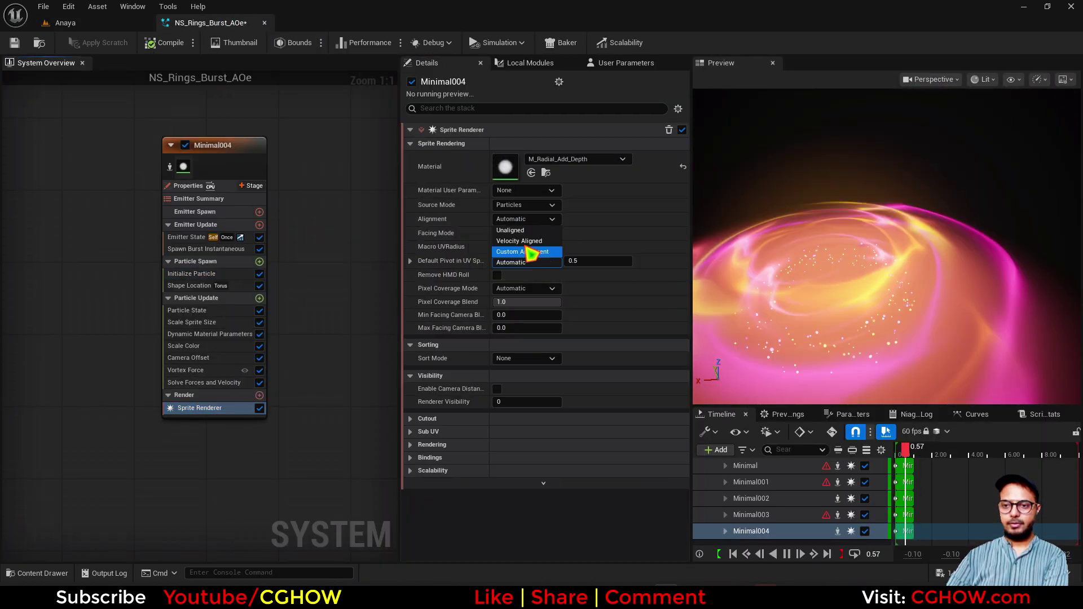
pyautogui.click(519, 241)
# Step: Add a Scale Sprite Size by Speed module to Minimal004's Particle Update
pyautogui.click(259, 297)
pyautogui.write('s')
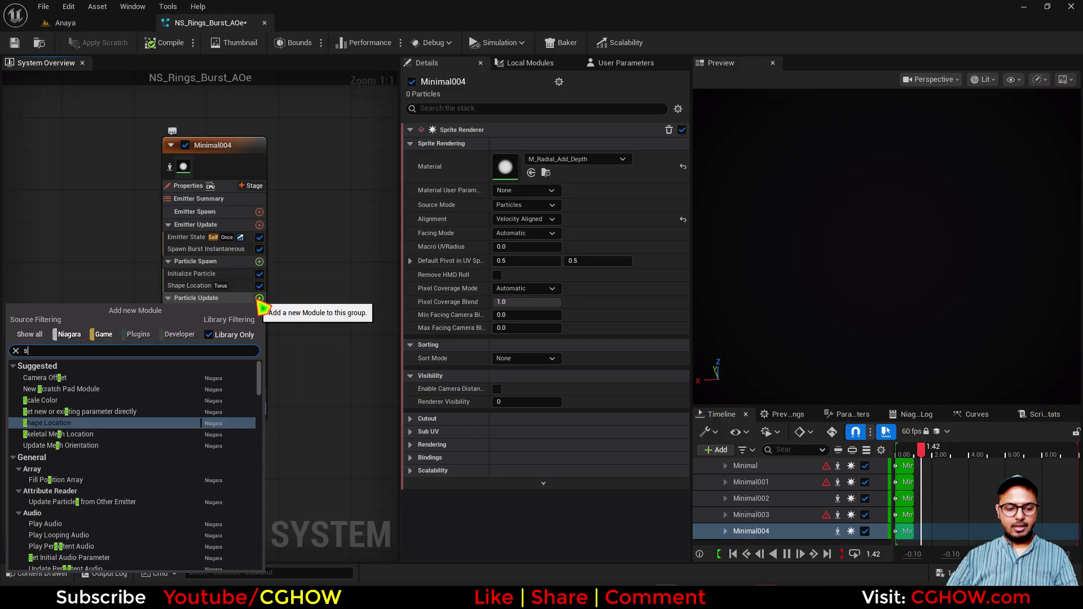
pyautogui.write('ize')
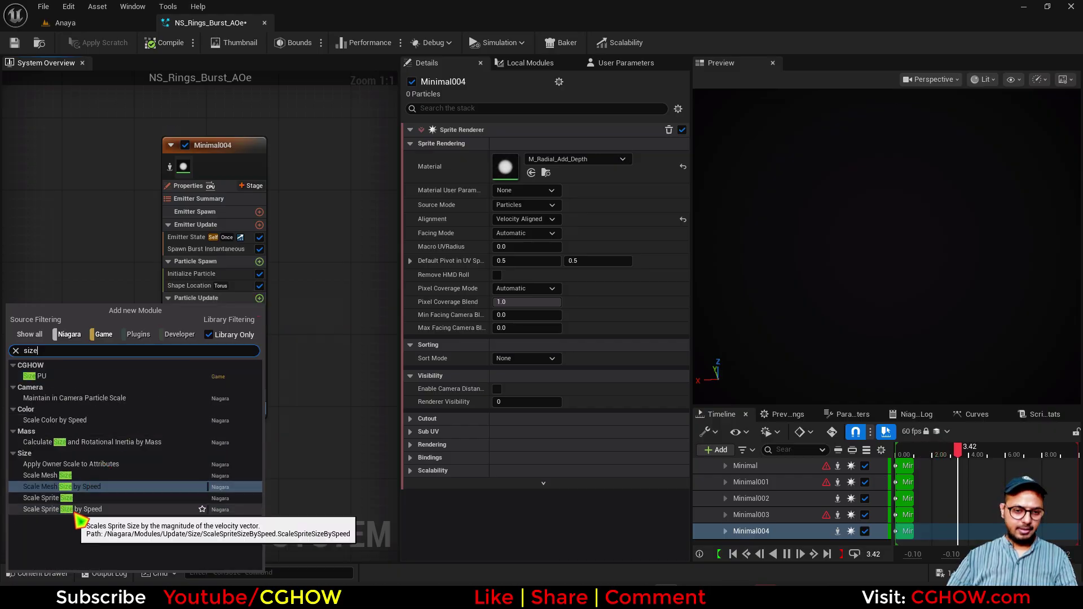
pyautogui.click(75, 510)
# Step: Set Scale Sprite Size by Speed to a Min Scale Factor of 1, 5 and a Max Scale Factor of 1, 10
pyautogui.click(520, 162)
pyautogui.write('1')
pyautogui.click(594, 147)
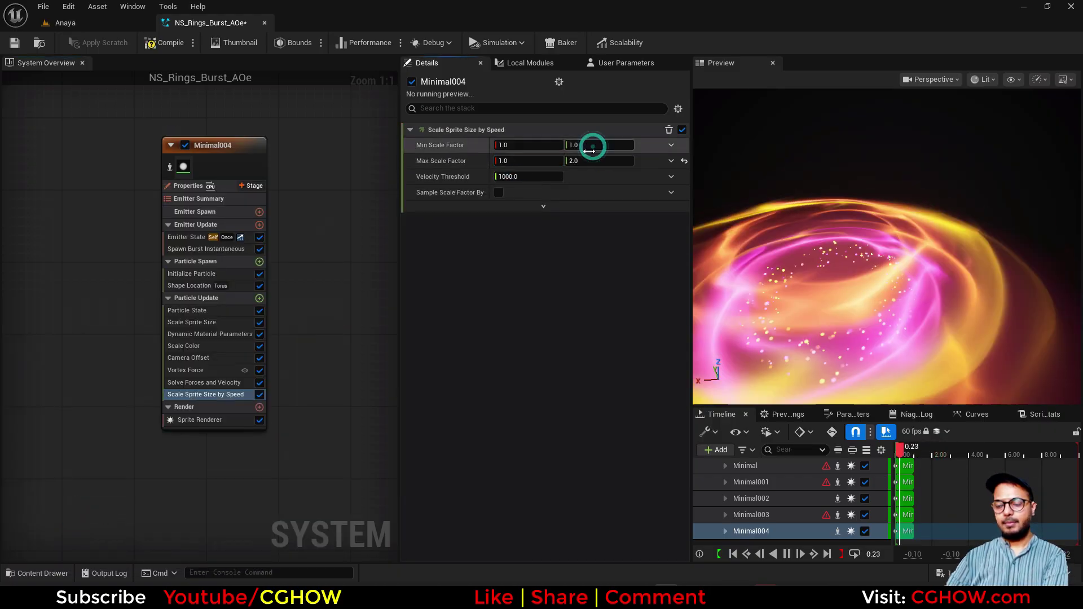
pyautogui.write('5')
pyautogui.click(600, 163)
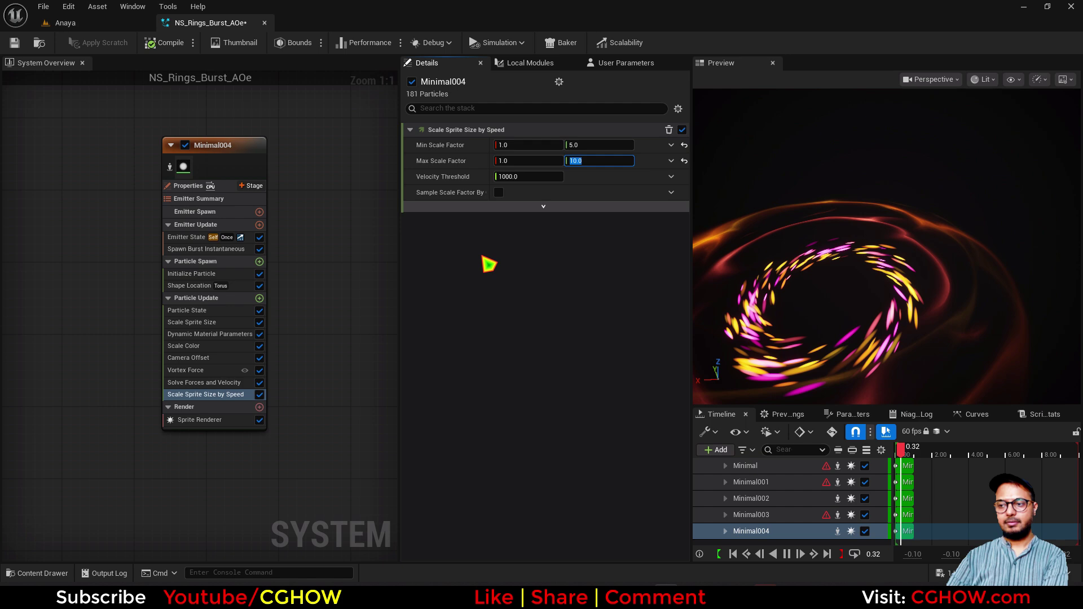
pyautogui.write('10')
pyautogui.press('Return')
# Step: Set Minimal004's random uniform sprite size to 0.1 minimum and 2.0 maximum, and replay the burst in the Anaya level
pyautogui.click(191, 274)
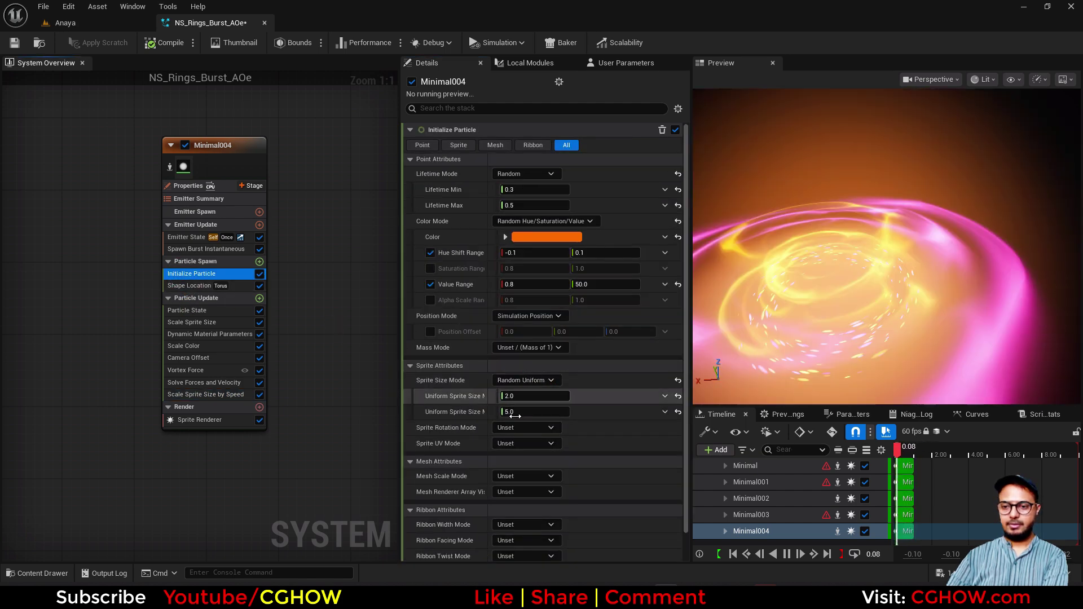
pyautogui.click(520, 398)
pyautogui.write('0.1')
pyautogui.press('Return')
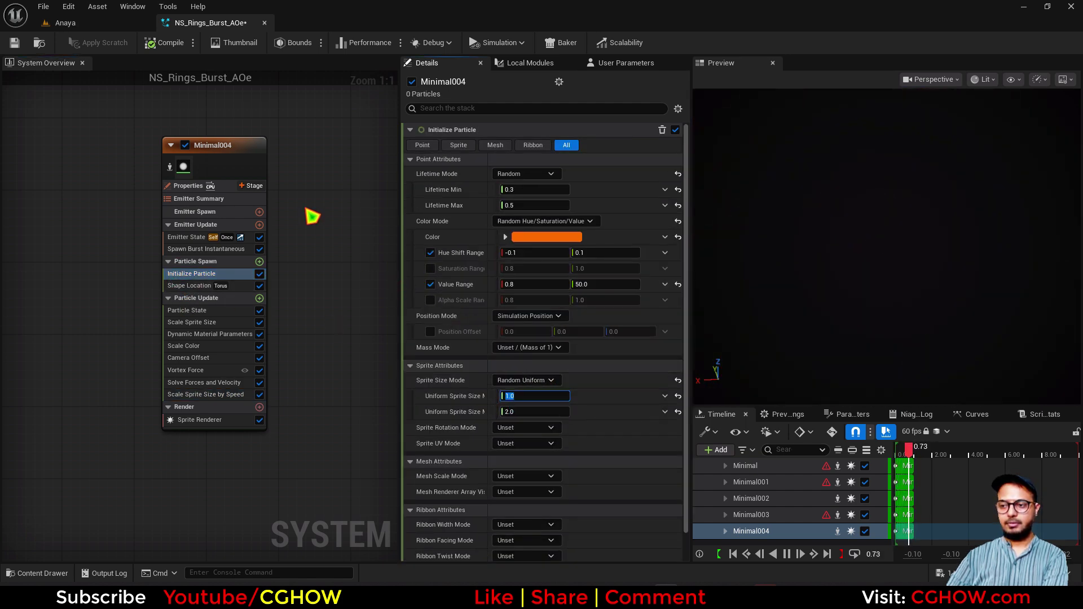
pyautogui.click(65, 23)
pyautogui.click(936, 551)
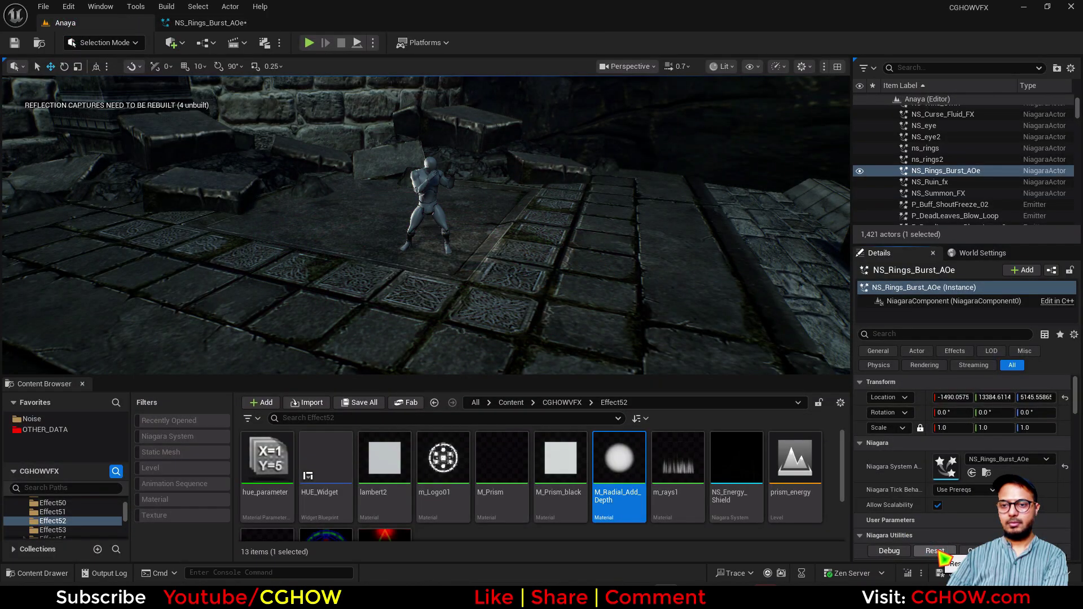
pyautogui.click(936, 552)
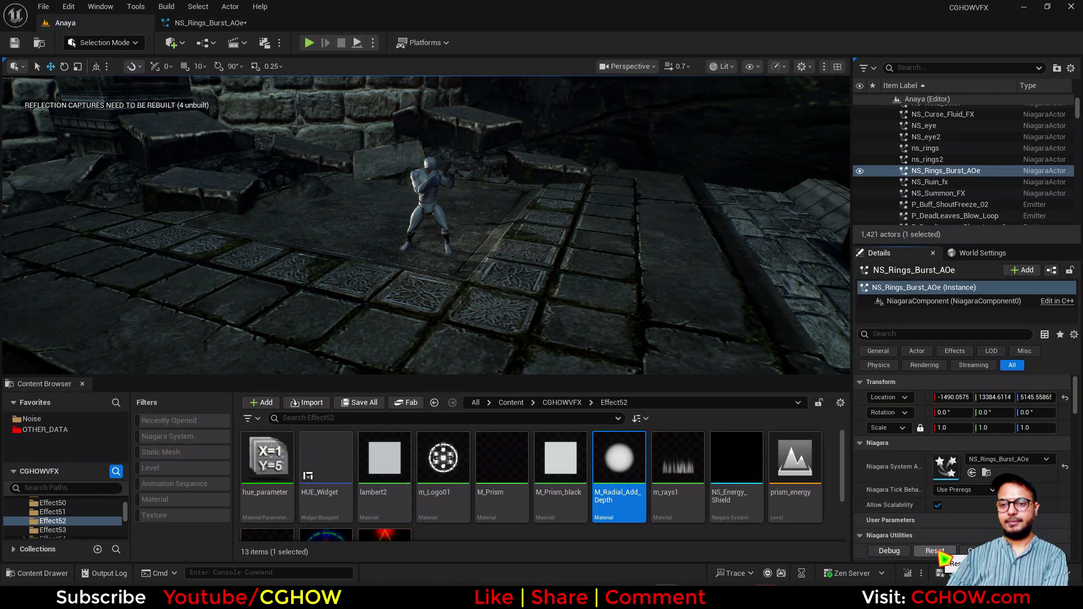
pyautogui.click(936, 551)
pyautogui.click(936, 551)
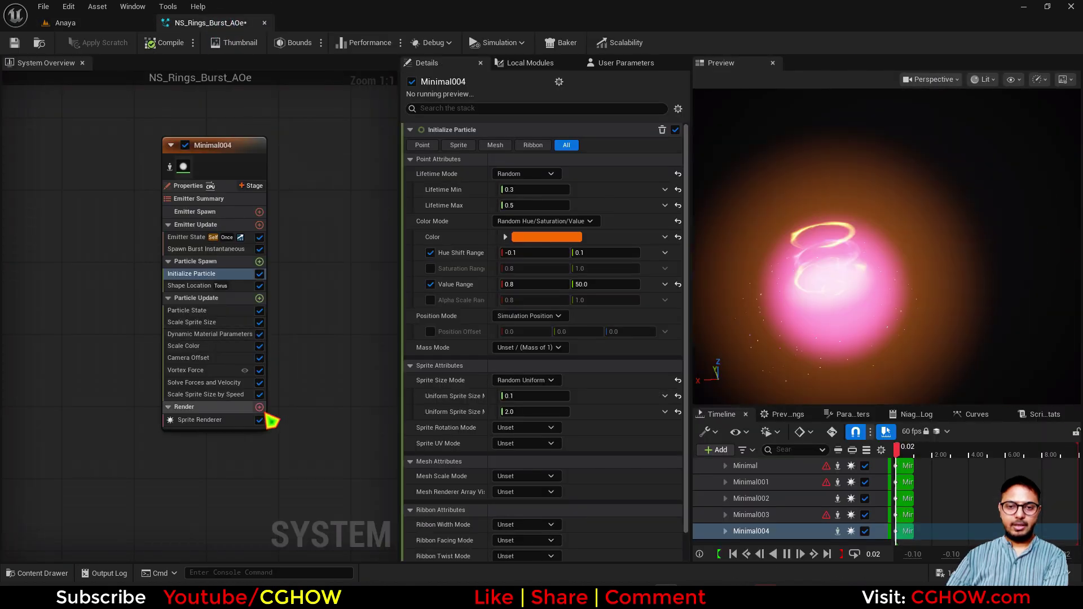
# Step: Add a Light Renderer to Minimal004 with a Diffuse Scale of 50 and replay the burst in the Anaya level
pyautogui.click(260, 407)
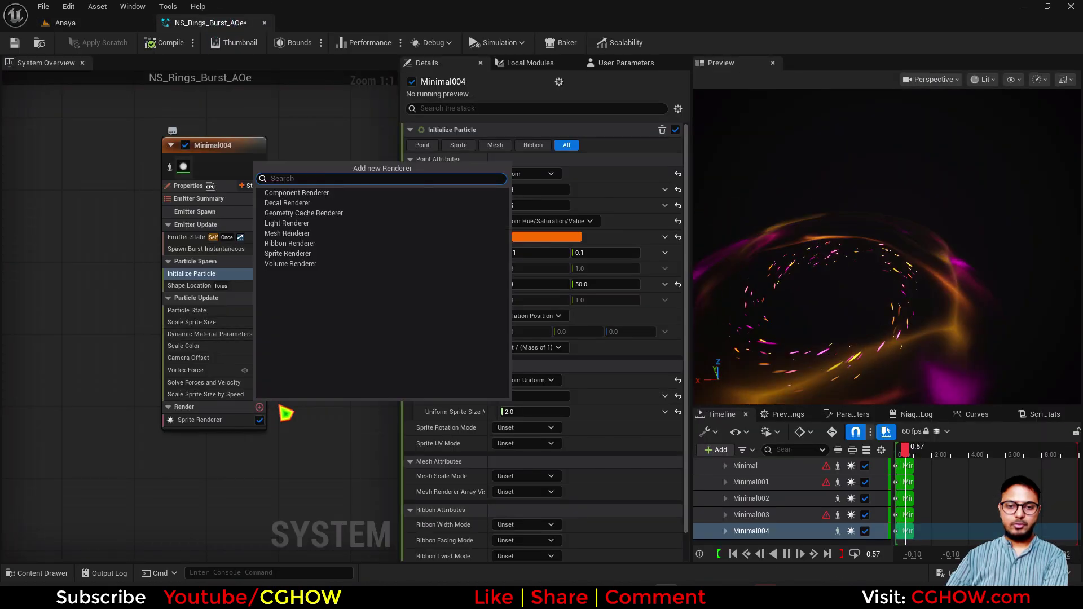
pyautogui.click(284, 223)
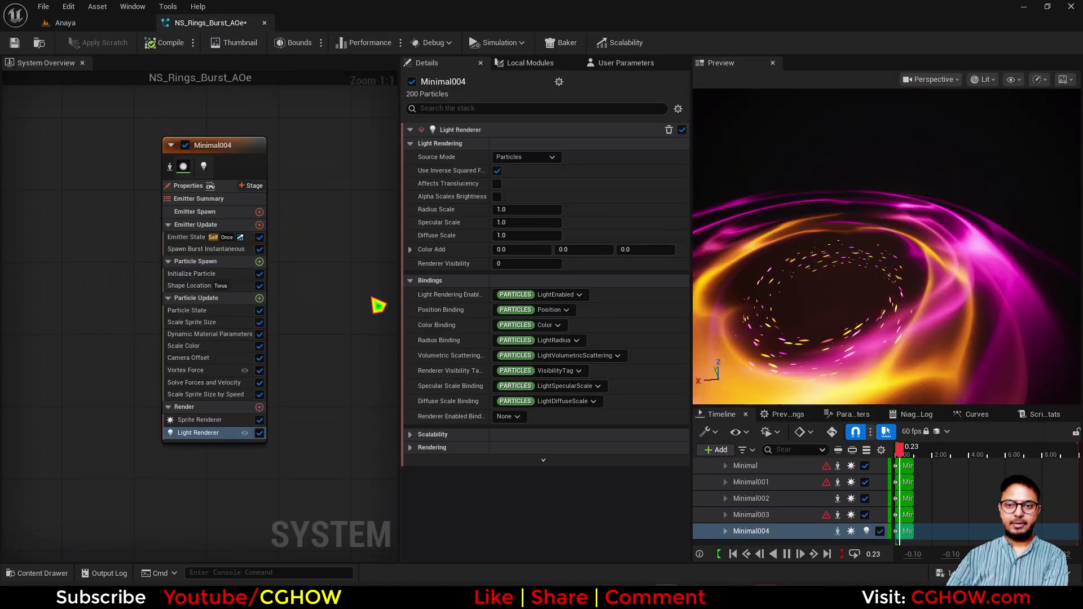
pyautogui.click(527, 235)
pyautogui.write('50')
pyautogui.press('Return')
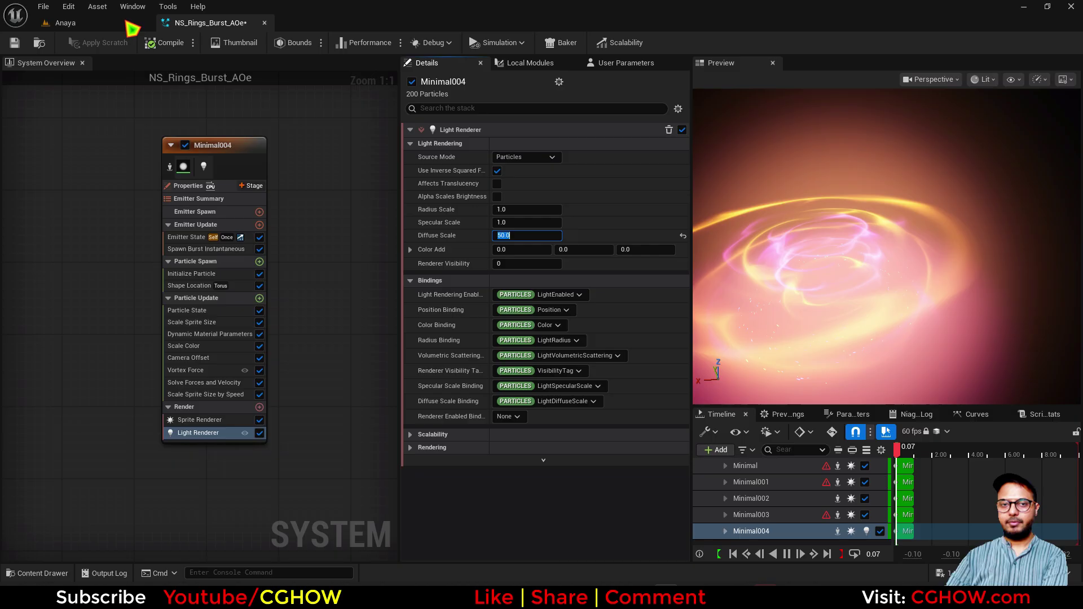
pyautogui.click(130, 26)
pyautogui.click(935, 552)
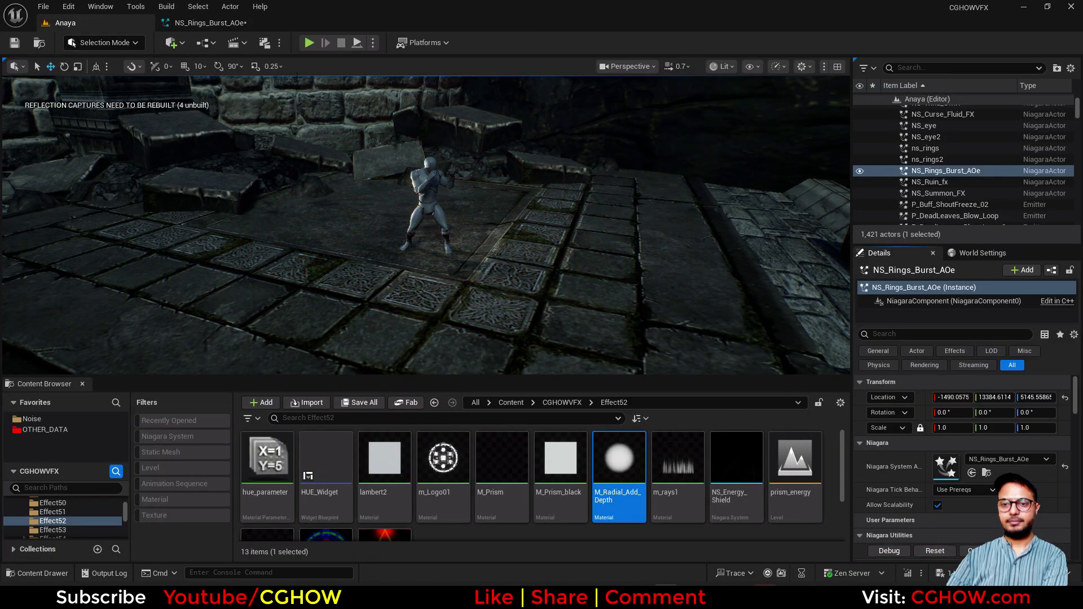
# Step: Set the Light Renderer's Diffuse Scale to 500 and Radius Scale to 5, and replay the burst in the Anaya level
pyautogui.click(218, 21)
pyautogui.click(525, 236)
pyautogui.write('500')
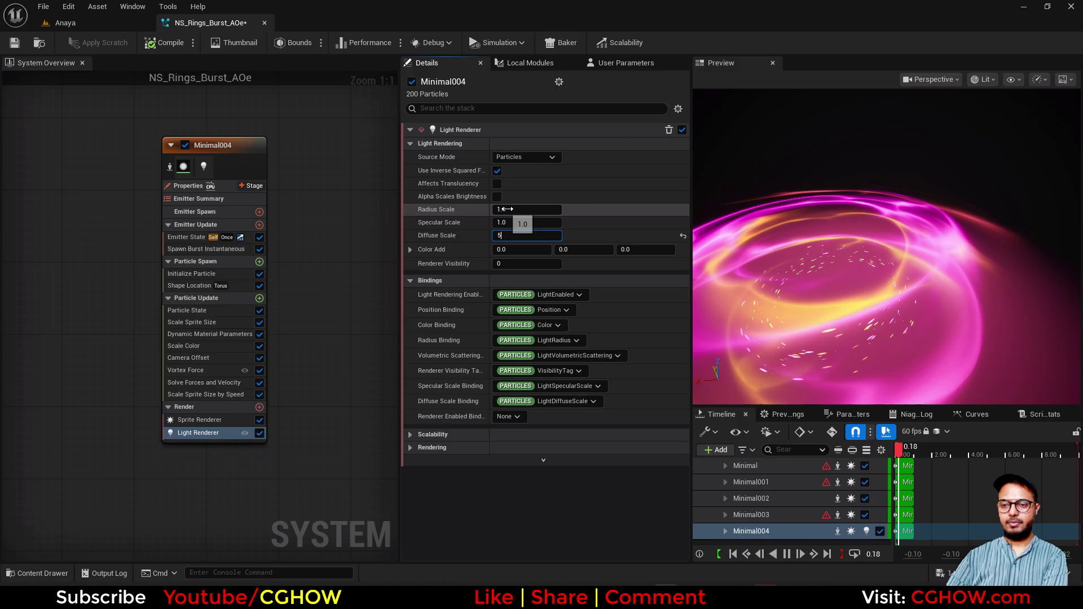
pyautogui.click(510, 209)
pyautogui.click(66, 22)
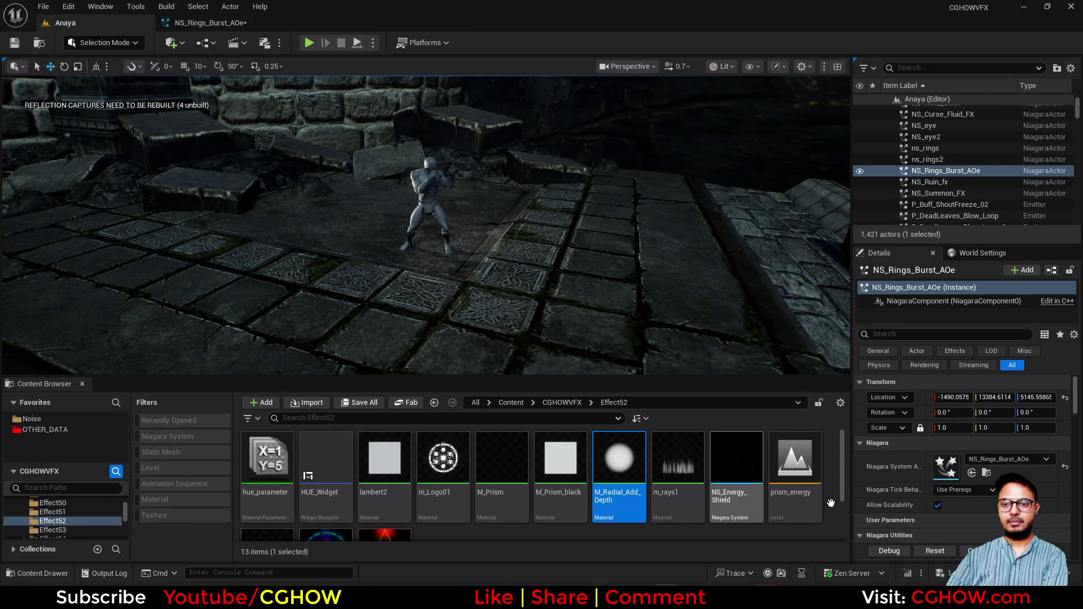
pyautogui.click(930, 556)
pyautogui.click(930, 557)
pyautogui.click(929, 556)
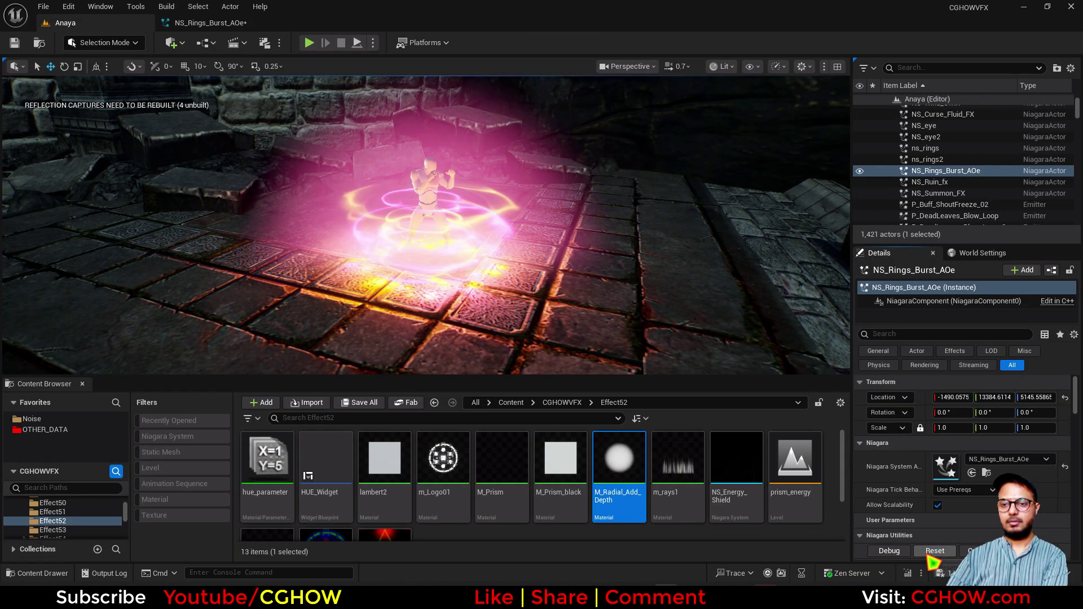
pyautogui.click(930, 556)
# Step: Set the Diffuse Scale of Minimal004's Light Renderer to 10
pyautogui.click(221, 24)
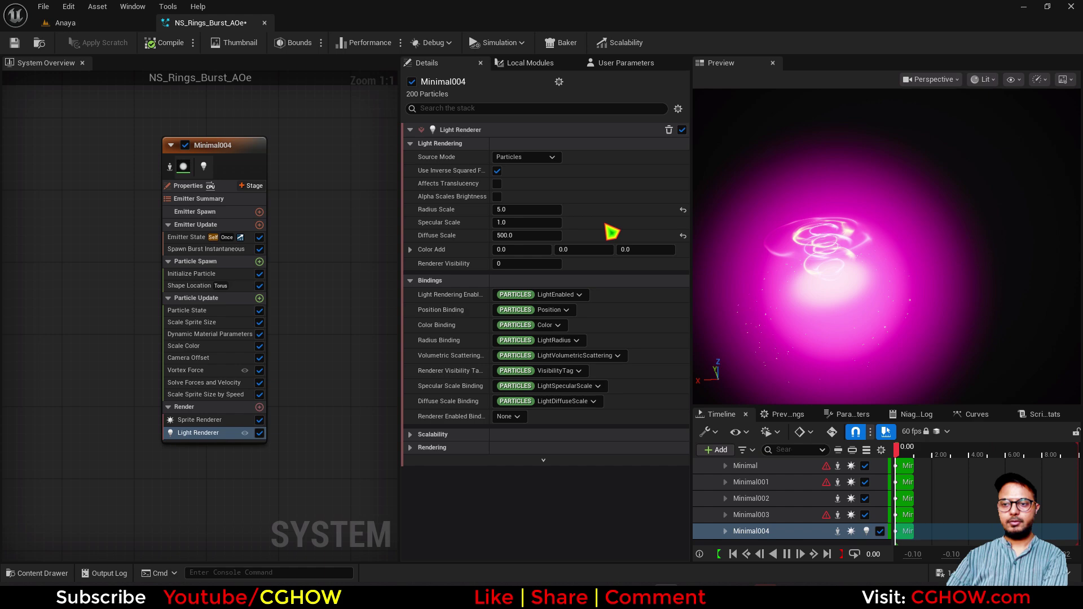
pyautogui.click(536, 237)
pyautogui.write('10')
pyautogui.press('Return')
# Step: Replay the burst several times in the Anaya level to examine the spark lighting on the character and floor
pyautogui.click(66, 23)
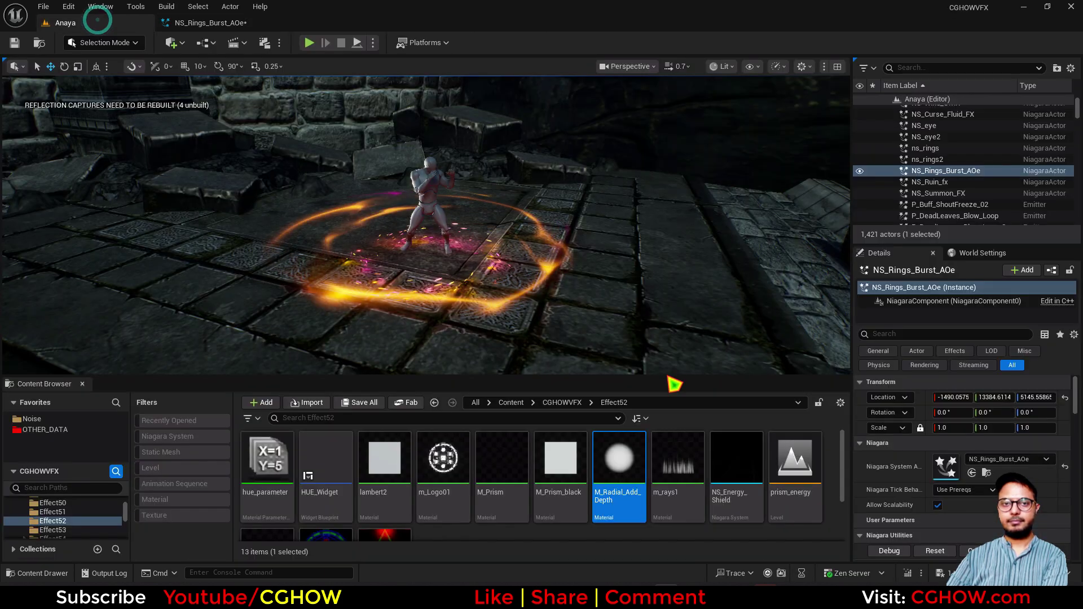
pyautogui.click(941, 554)
pyautogui.click(937, 552)
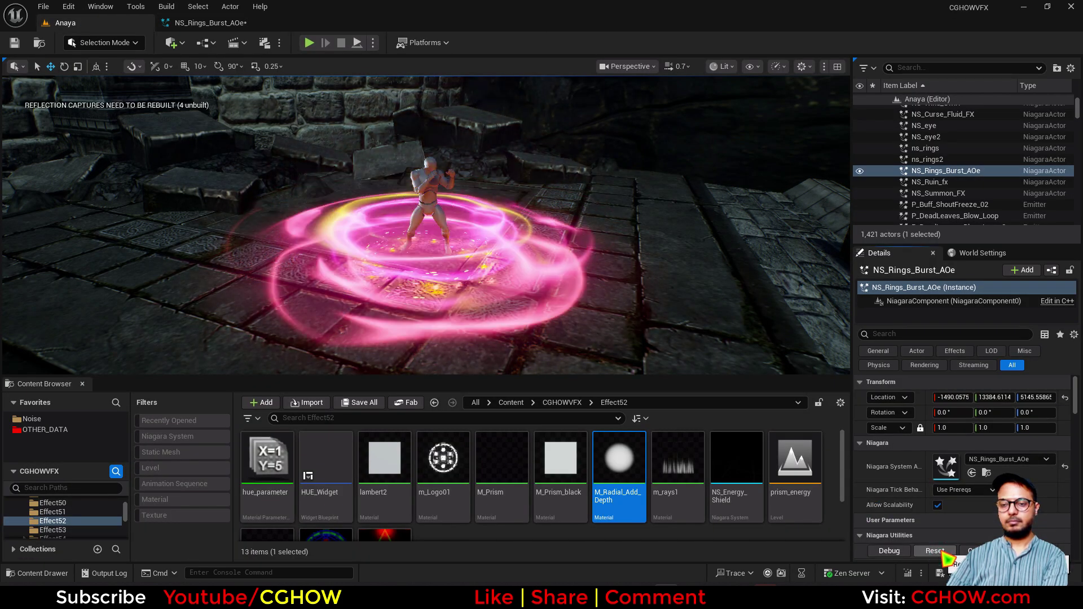
pyautogui.click(937, 551)
pyautogui.click(938, 551)
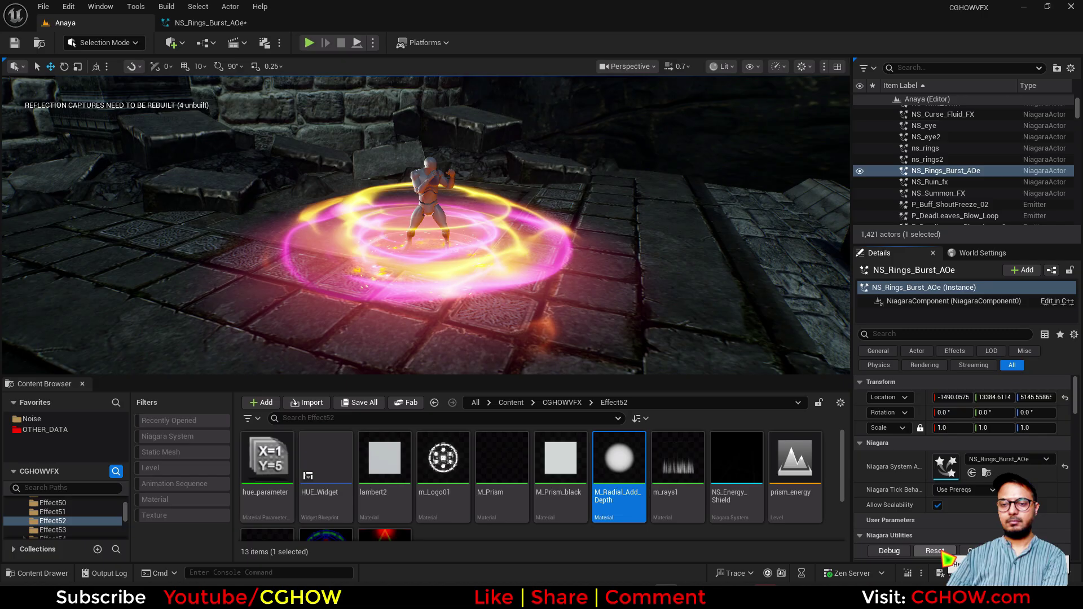
pyautogui.click(938, 552)
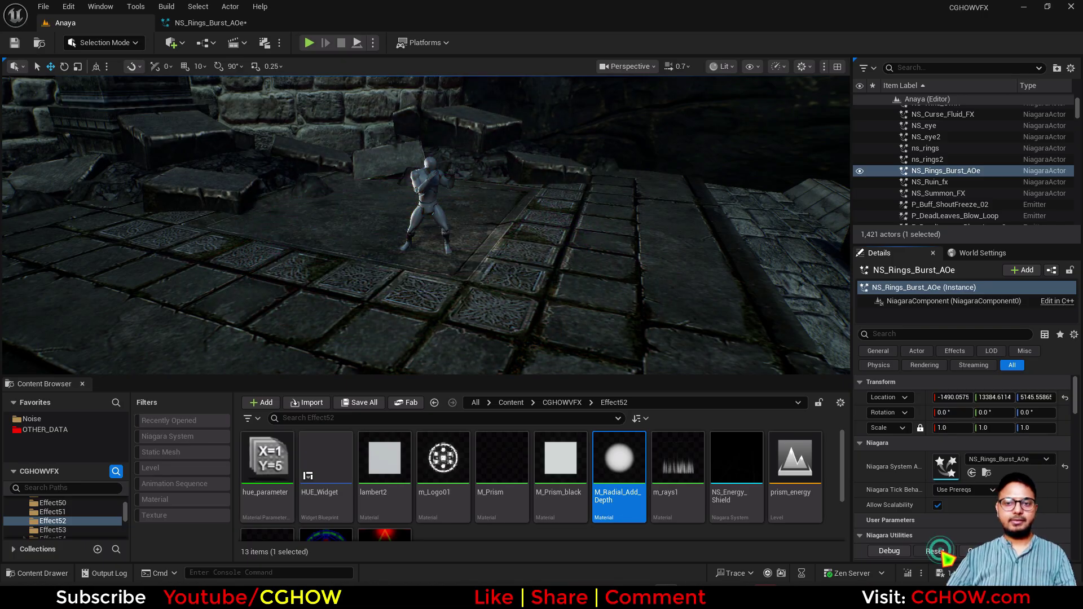
pyautogui.click(939, 552)
pyautogui.click(941, 553)
pyautogui.click(942, 553)
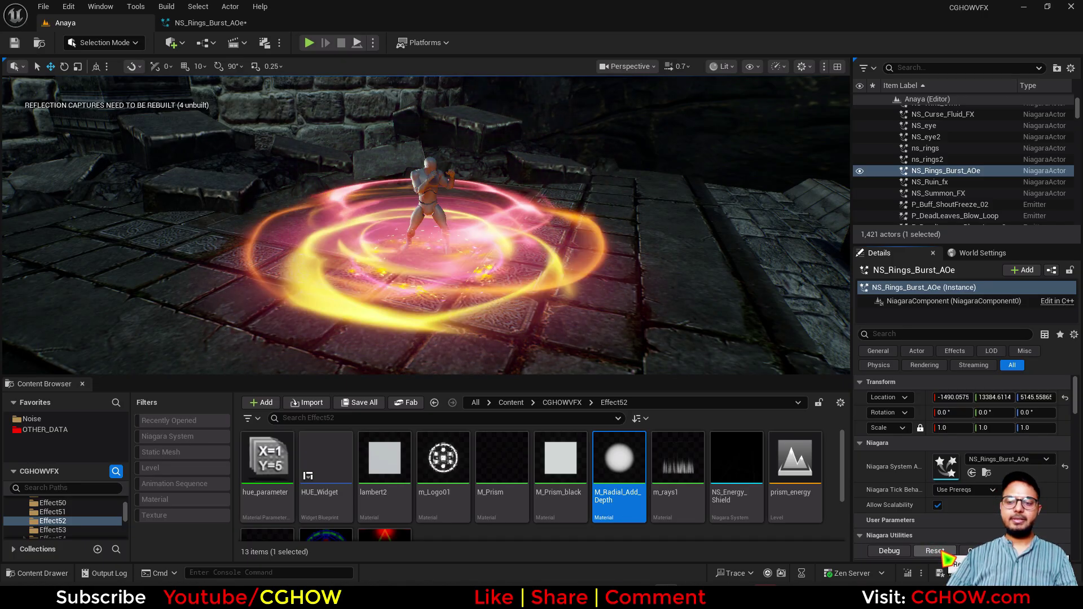
pyautogui.click(937, 552)
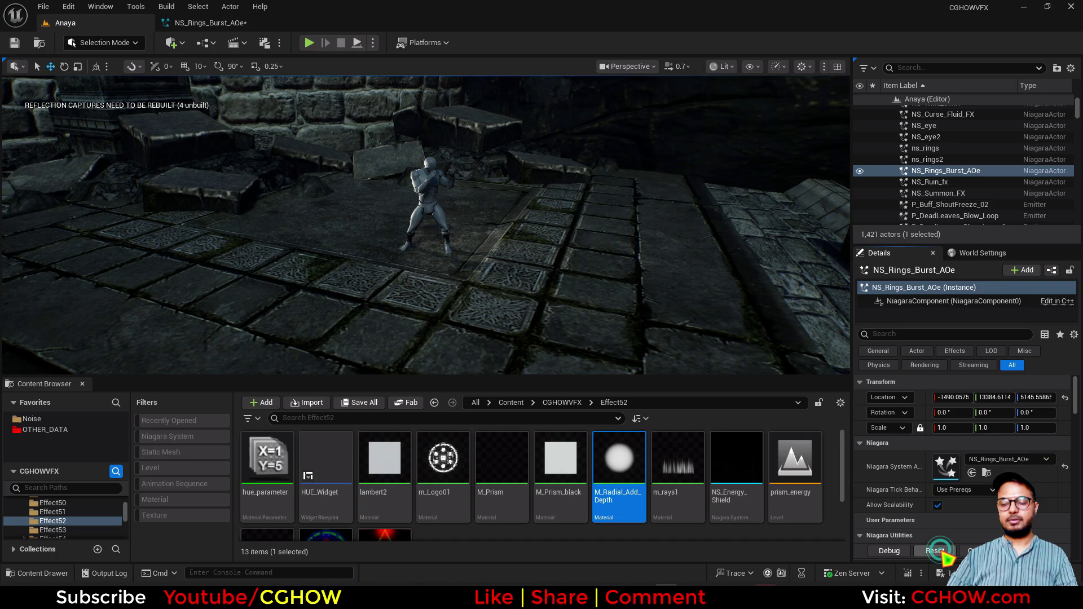
pyautogui.click(940, 552)
pyautogui.click(941, 552)
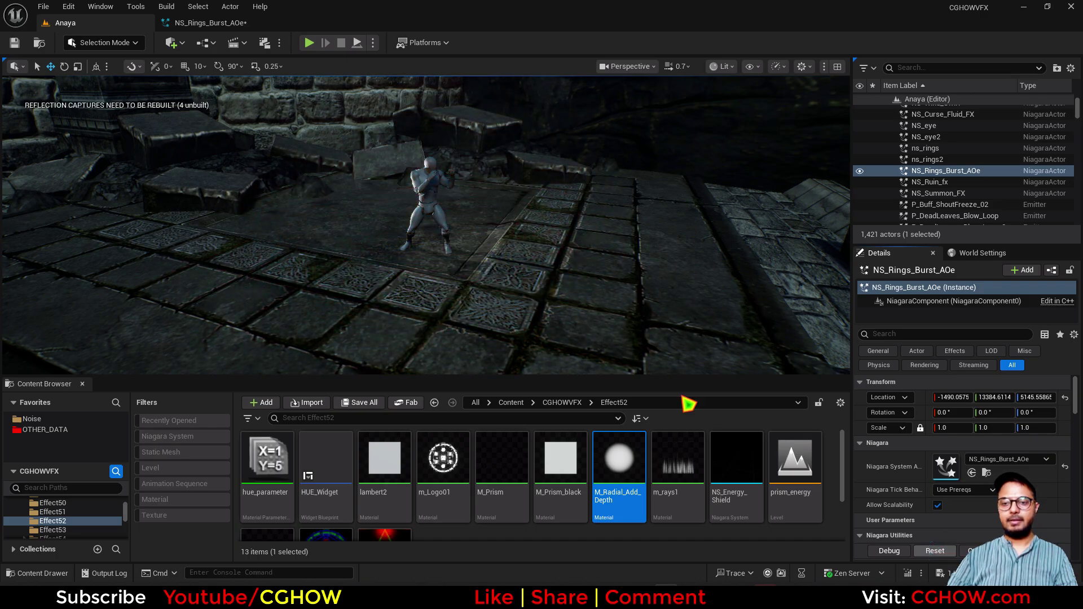
# Step: Duplicate the Minimal004 emitter and place the copy beside it in the system graph
pyautogui.click(215, 27)
pyautogui.scroll(-5, 241, 336)
pyautogui.moveTo(174, 334); pyautogui.dragTo(120, 361, button='right')
pyautogui.scroll(3, 195, 291)
pyautogui.click(186, 290)
pyautogui.moveTo(275, 328); pyautogui.dragTo(239, 181, button='right')
pyautogui.click(256, 167)
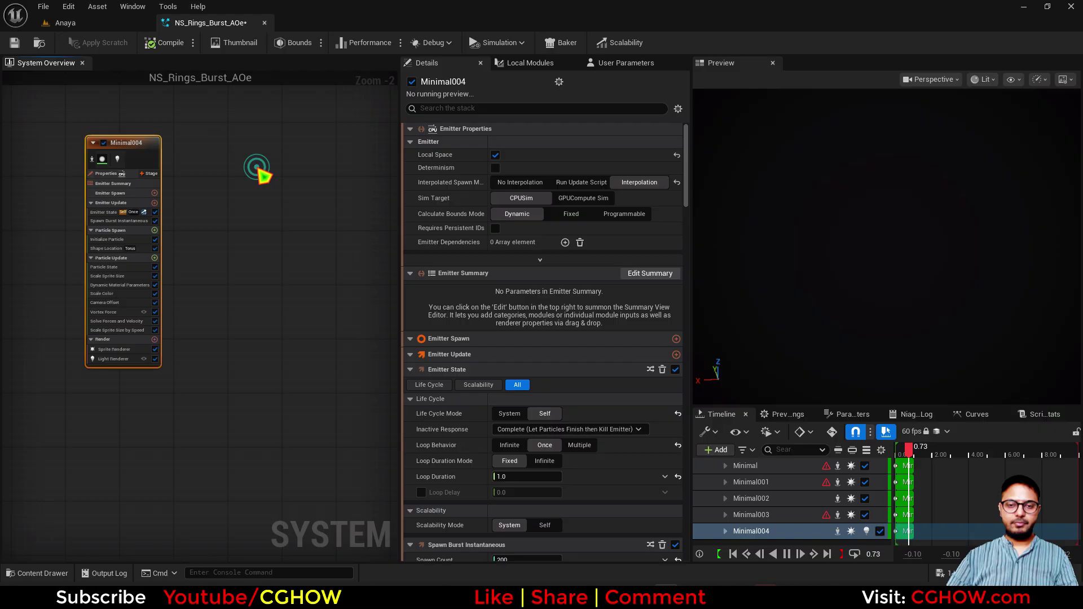
pyautogui.hotkey('ctrl', 'v')
# Step: Isolate the new Minimal005 emitter so that only it plays in the preview
pyautogui.rightClick(181, 218)
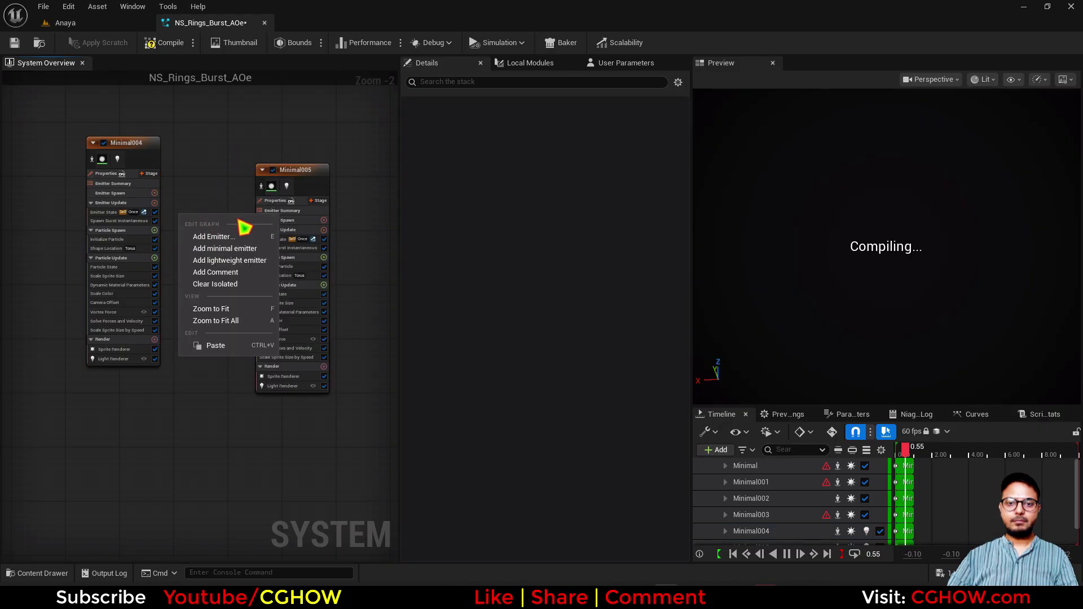
pyautogui.click(234, 175)
pyautogui.click(262, 186)
pyautogui.moveTo(217, 215); pyautogui.dragTo(212, 228, button='right')
pyautogui.scroll(2, 212, 227)
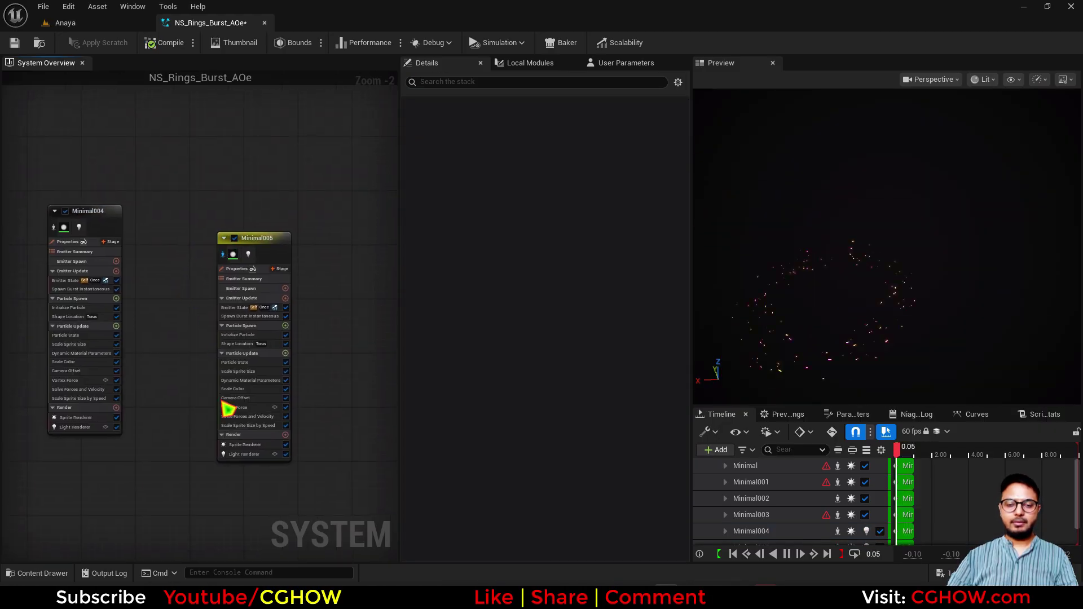
# Step: Remove Minimal005's Light Renderer and change its Shape Location to a cylinder with height 150 and height midpoint 0
pyautogui.click(259, 473)
pyautogui.press('Delete')
pyautogui.click(262, 326)
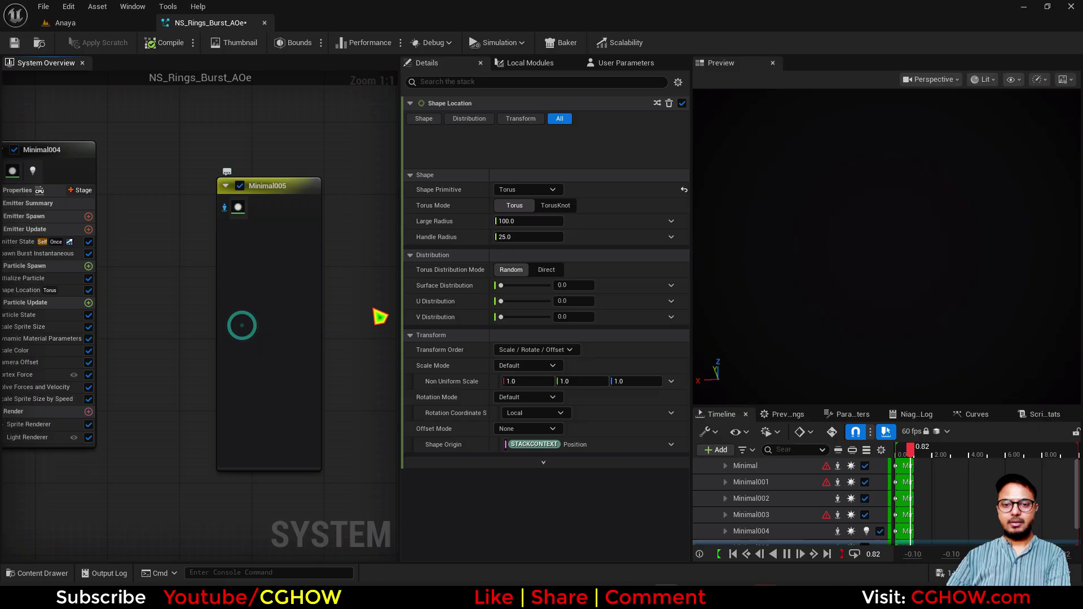
pyautogui.click(541, 176)
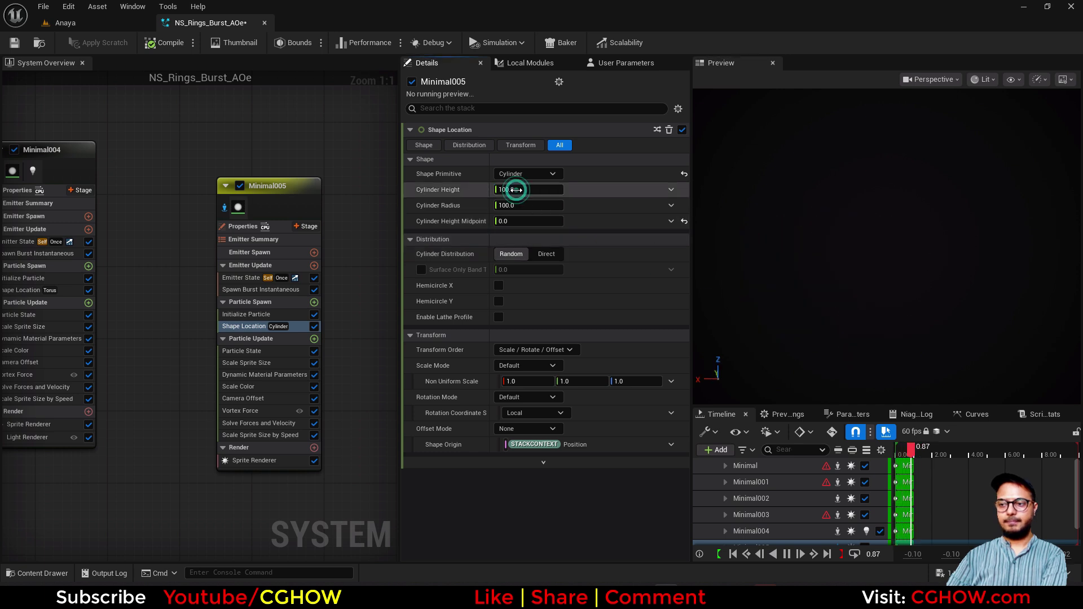
pyautogui.write('0')
pyautogui.press('Return')
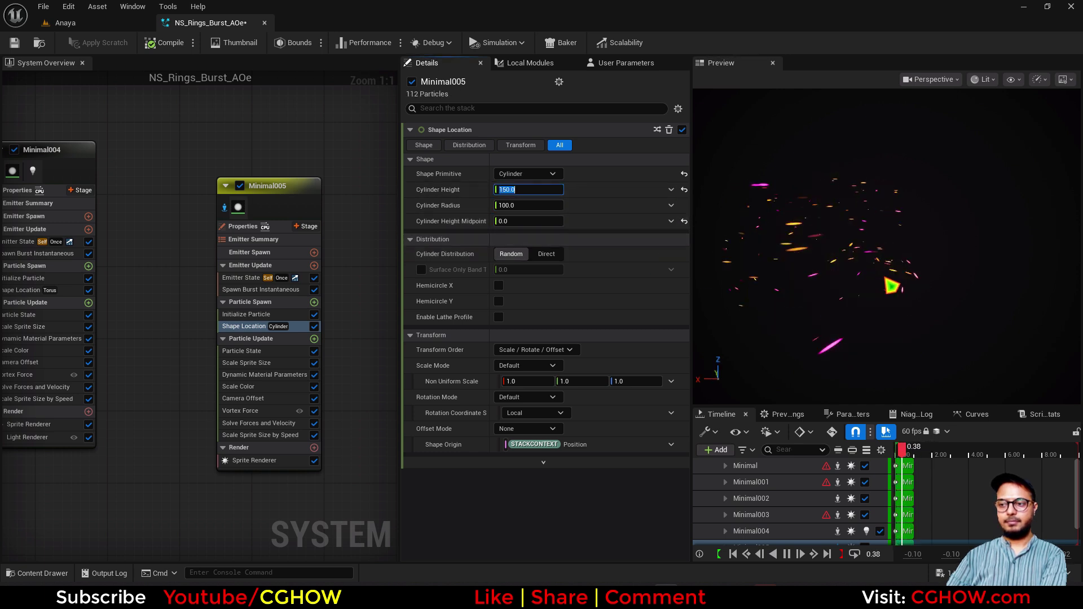
# Step: Set Minimal005's burst Spawn Count to 50 and its Lifetime Max to 1.0
pyautogui.click(246, 289)
pyautogui.click(520, 145)
pyautogui.write('50')
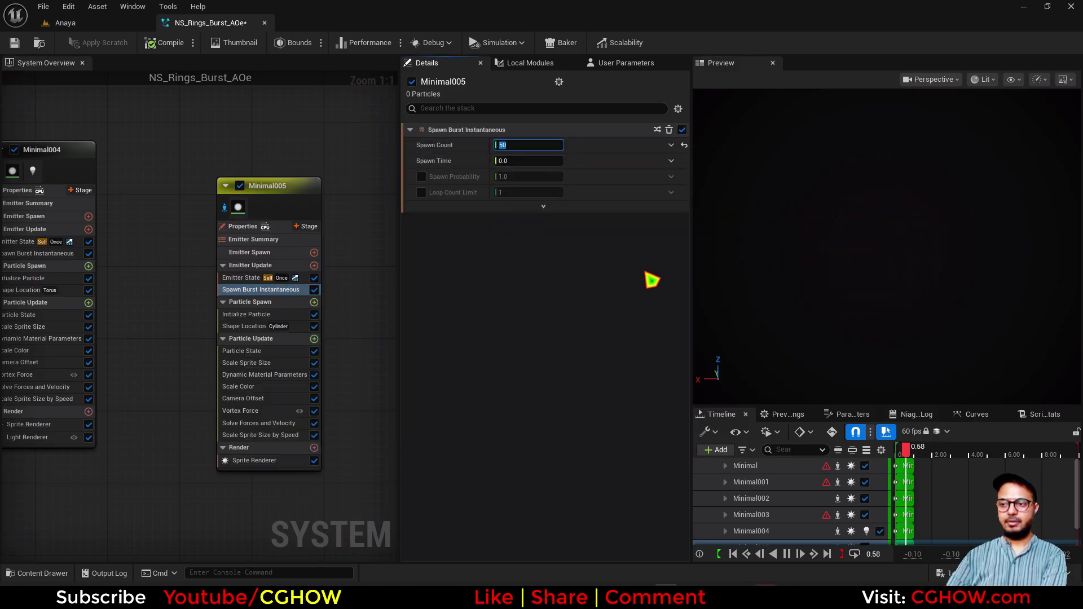
pyautogui.click(247, 314)
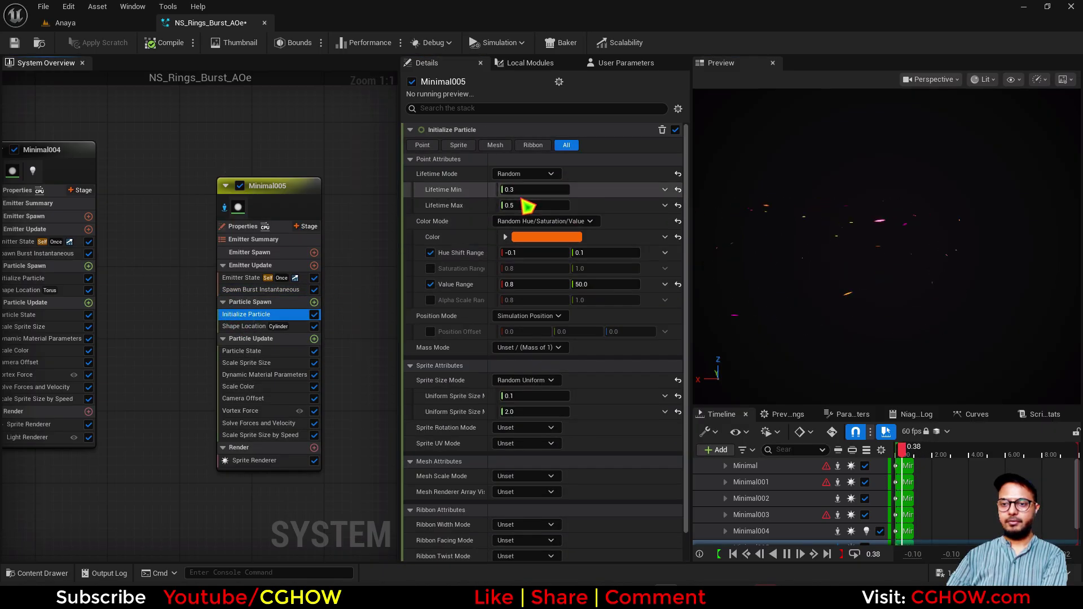
pyautogui.click(520, 206)
# Step: End the isolation of Minimal005 and replay the complete burst in the Anaya level
pyautogui.click(88, 21)
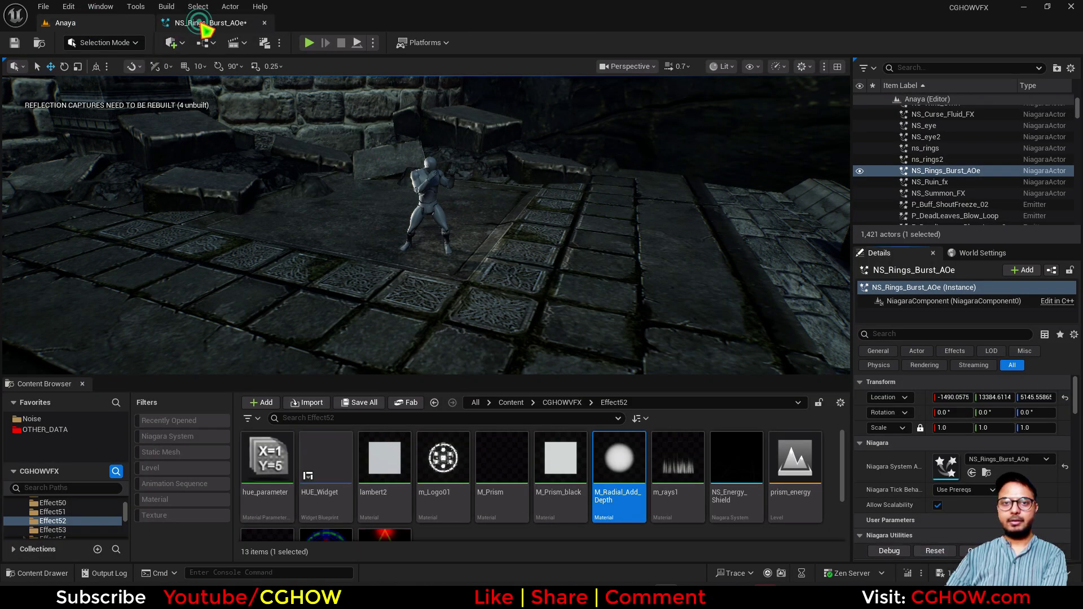
pyautogui.click(202, 22)
pyautogui.click(90, 23)
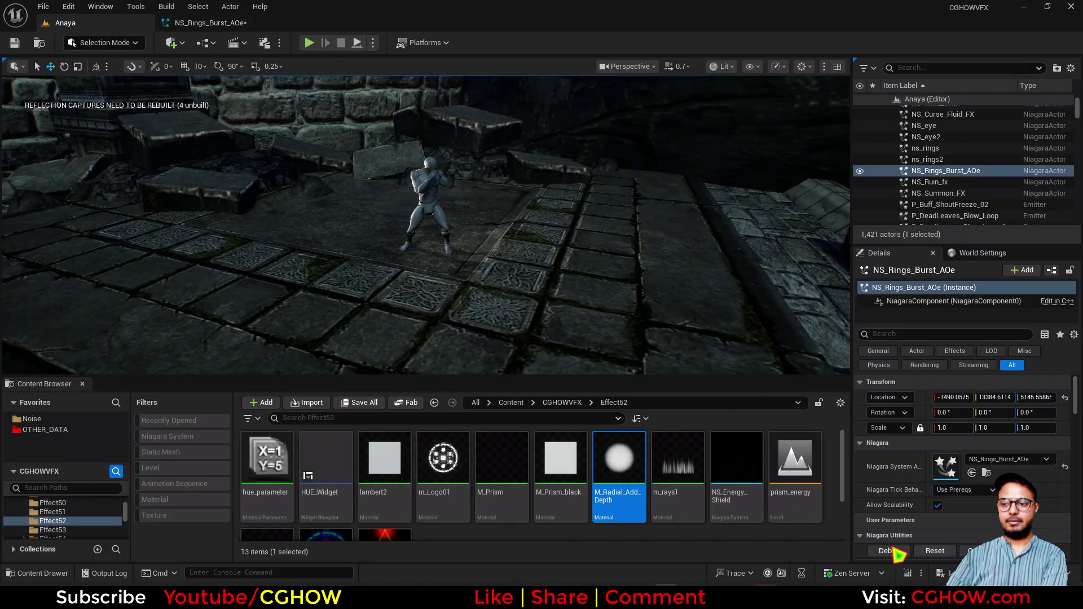
pyautogui.click(948, 554)
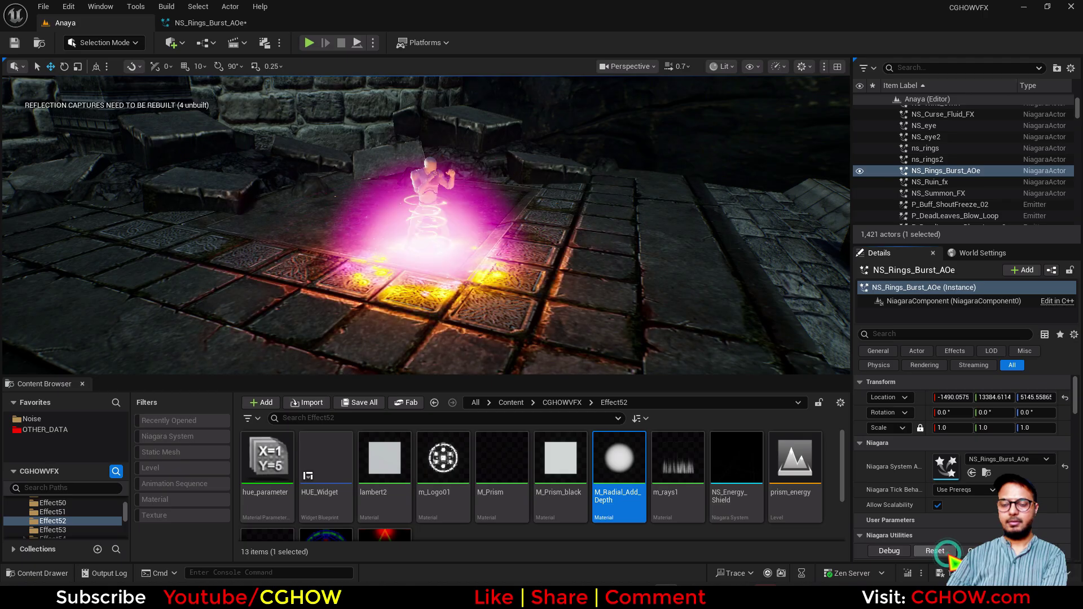
# Step: Adjust the Origin Pull Amount of Minimal005's Vortex Force to about 203 and replay the burst in the Anaya level
pyautogui.click(202, 23)
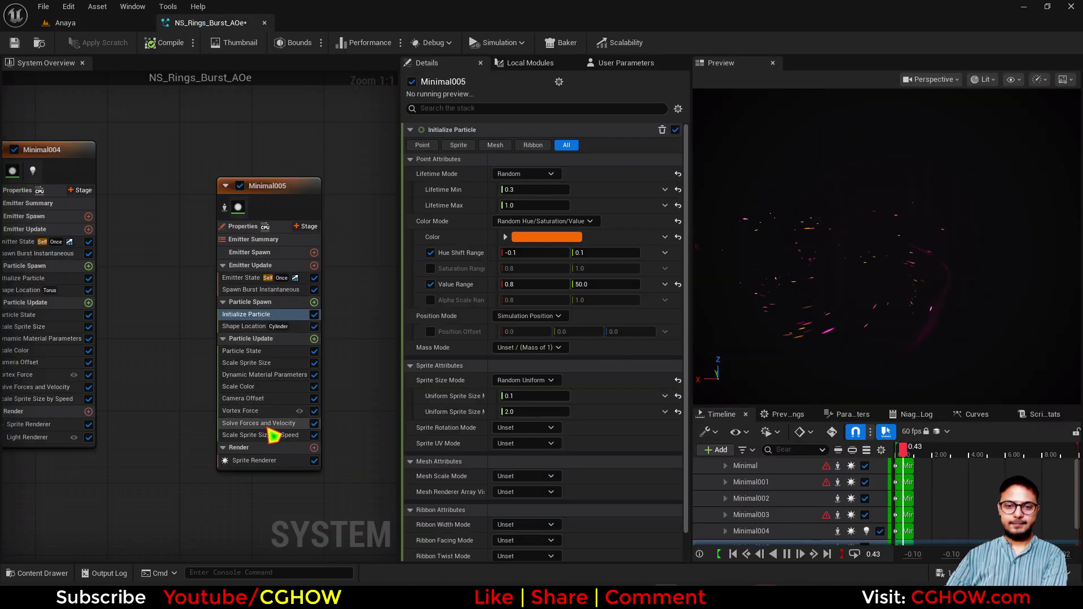
pyautogui.moveTo(169, 393); pyautogui.dragTo(235, 386, button='right')
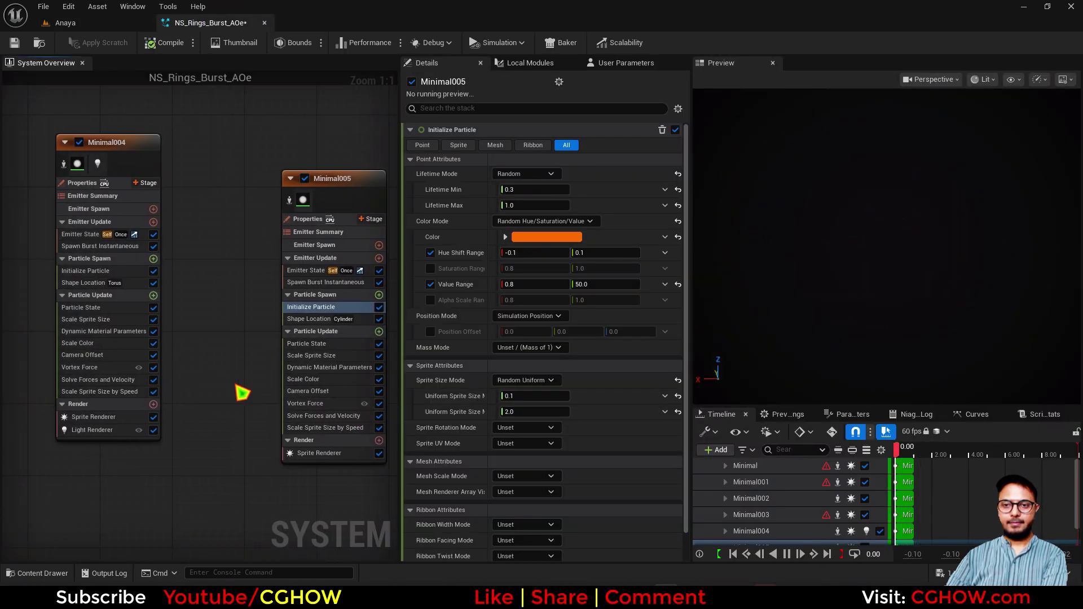
pyautogui.click(318, 403)
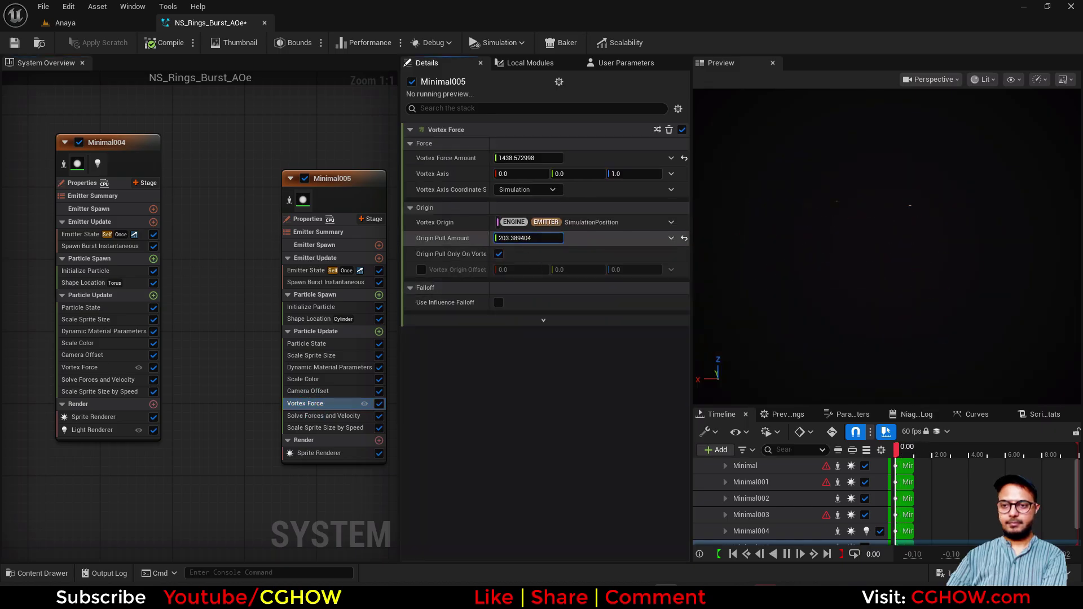
pyautogui.click(90, 23)
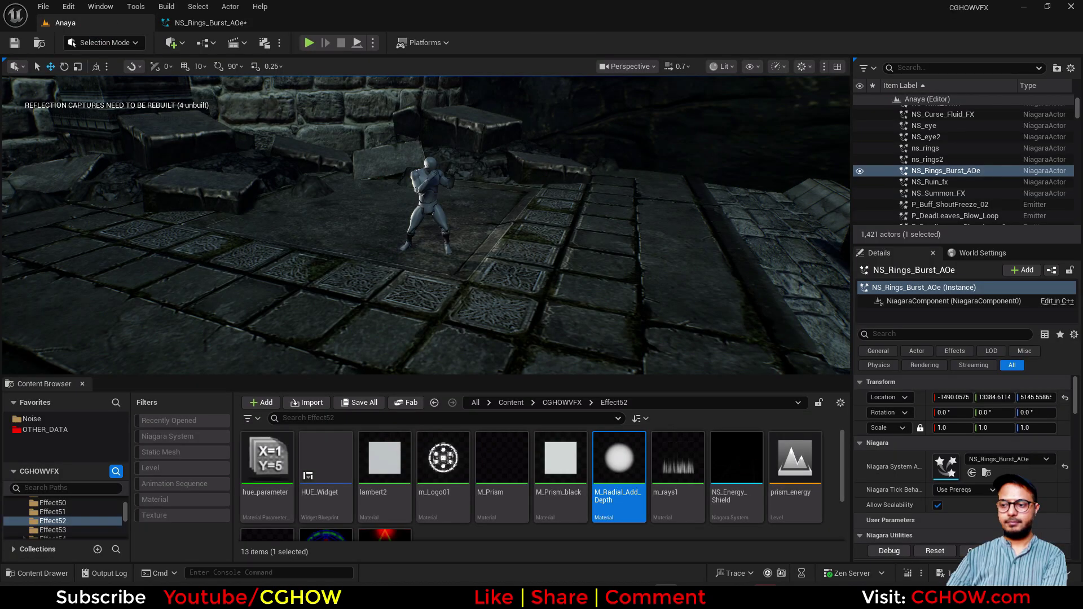
pyautogui.click(928, 551)
pyautogui.click(928, 551)
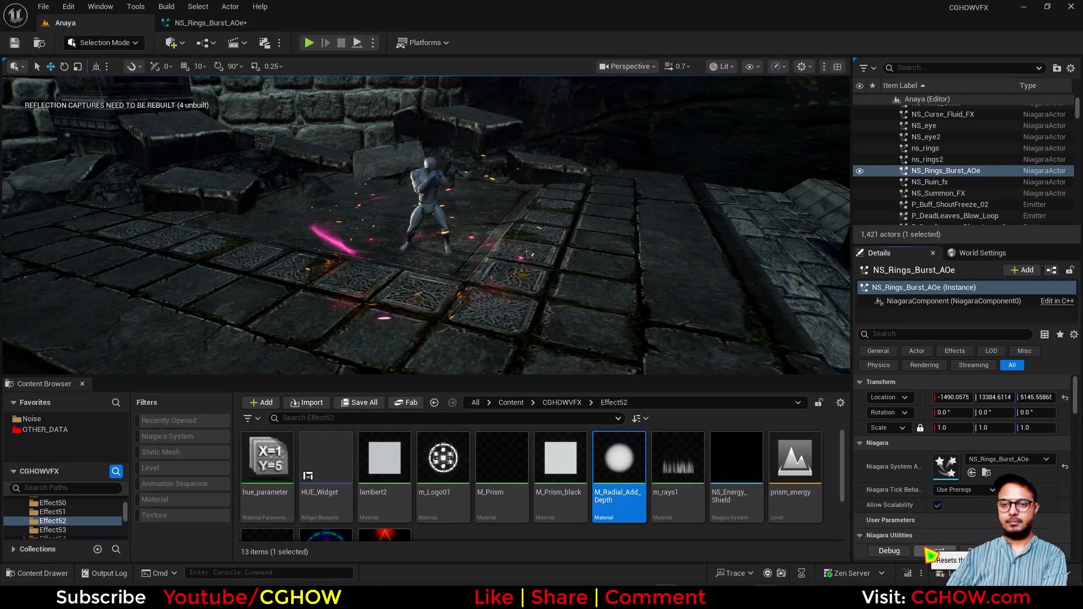
pyautogui.click(928, 552)
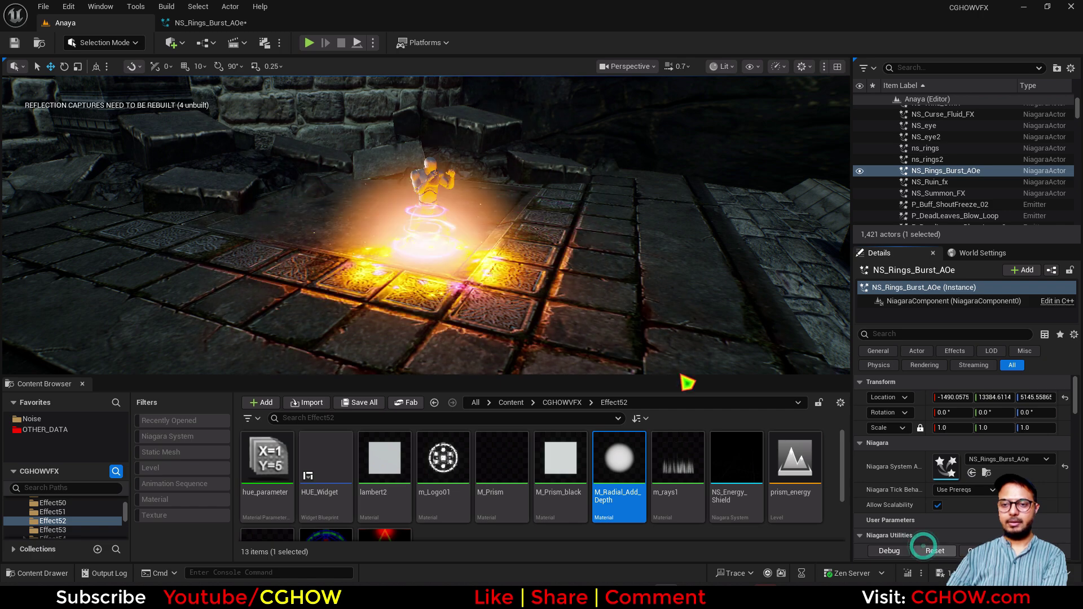
# Step: Set Minimal005's maximum Uniform Sprite Size to 1.0 and replay the burst in the Anaya level
pyautogui.click(220, 24)
pyautogui.click(313, 308)
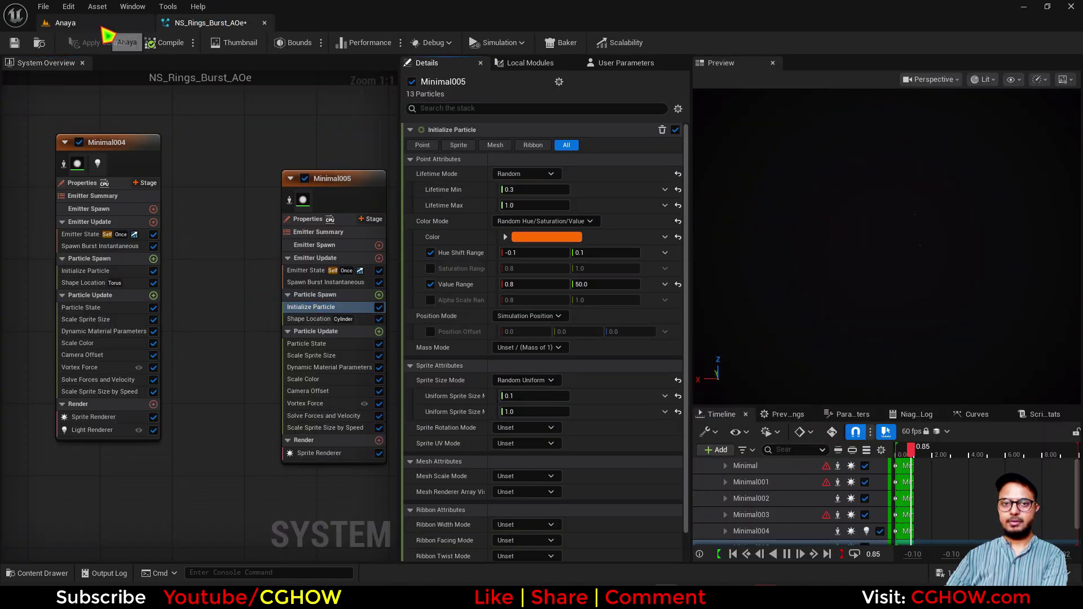
pyautogui.click(65, 23)
pyautogui.click(934, 553)
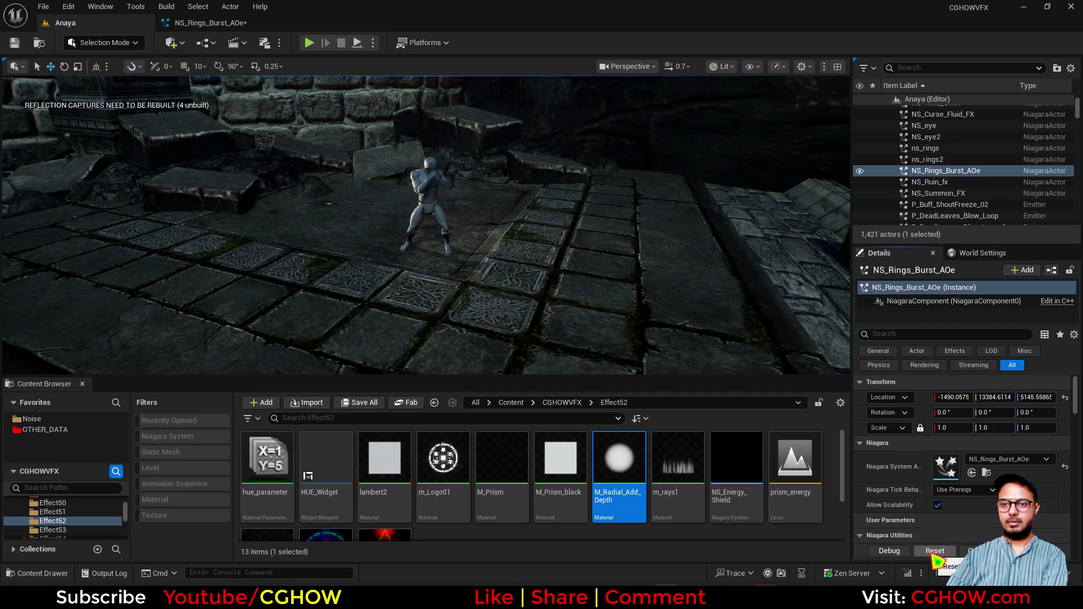
pyautogui.click(934, 553)
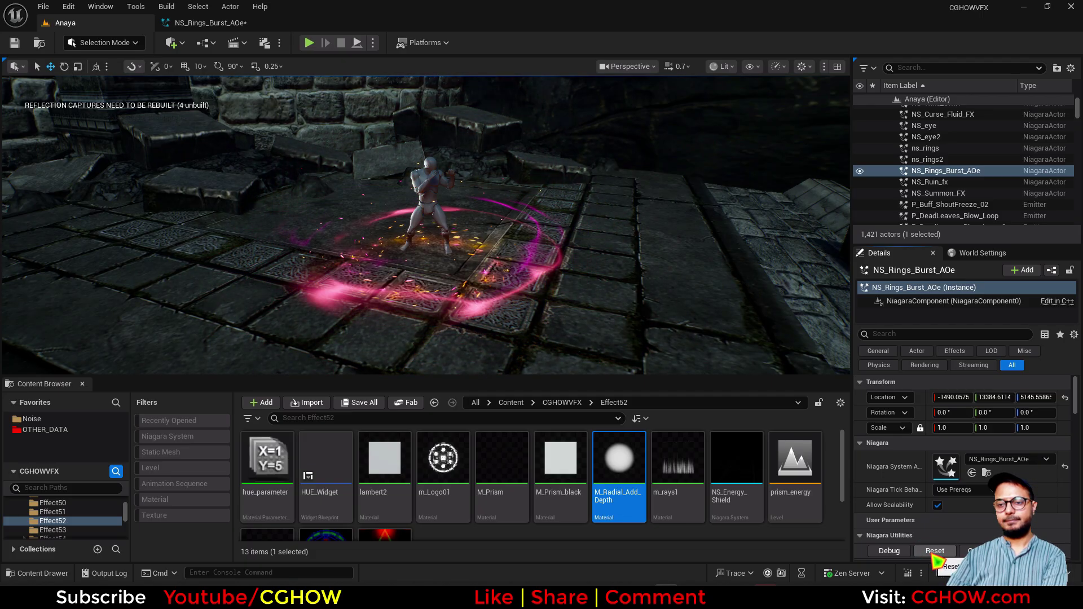
# Step: Enlarge the level viewport and replay the burst from a higher angle to examine how it is centred on the character
pyautogui.moveTo(523, 376); pyautogui.dragTo(542, 502)
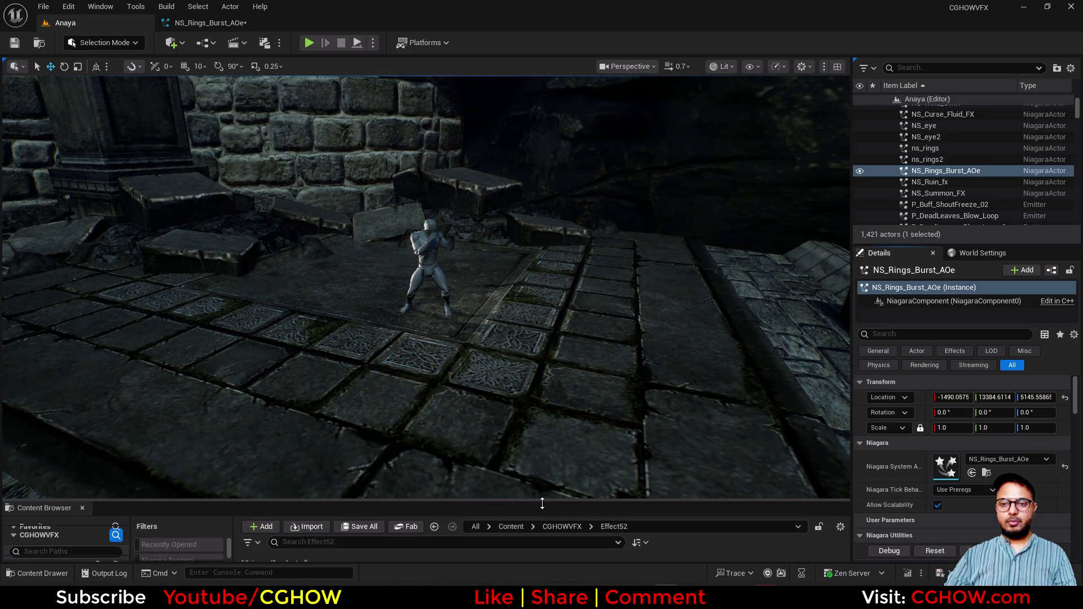
pyautogui.press('w')
pyautogui.moveTo(530, 395); pyautogui.dragTo(533, 372, button='right')
pyautogui.press('s')
pyautogui.click(946, 551)
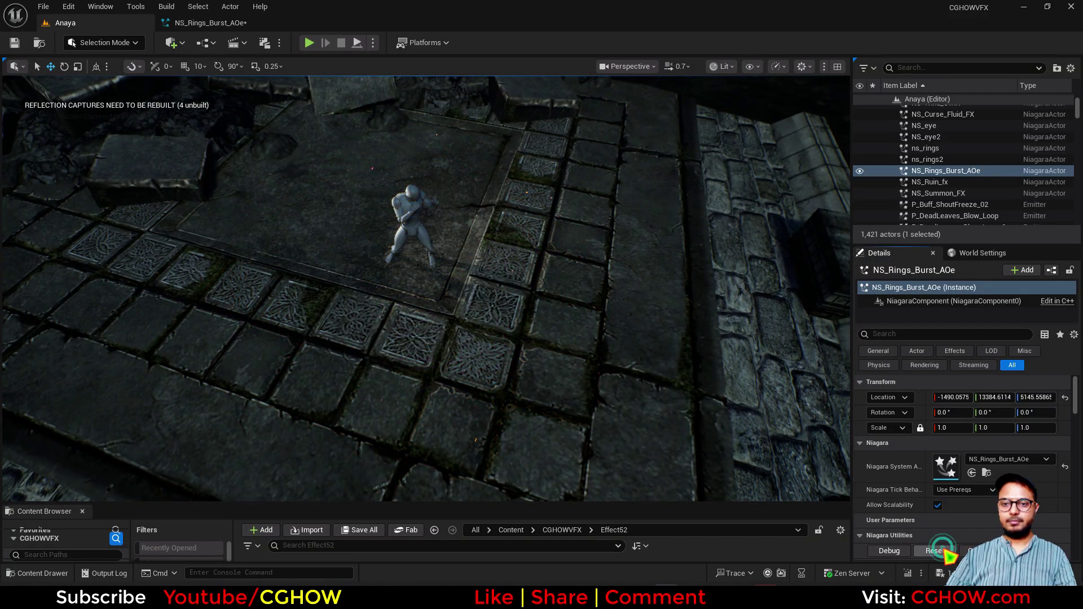
pyautogui.click(945, 551)
pyautogui.click(946, 551)
pyautogui.click(946, 552)
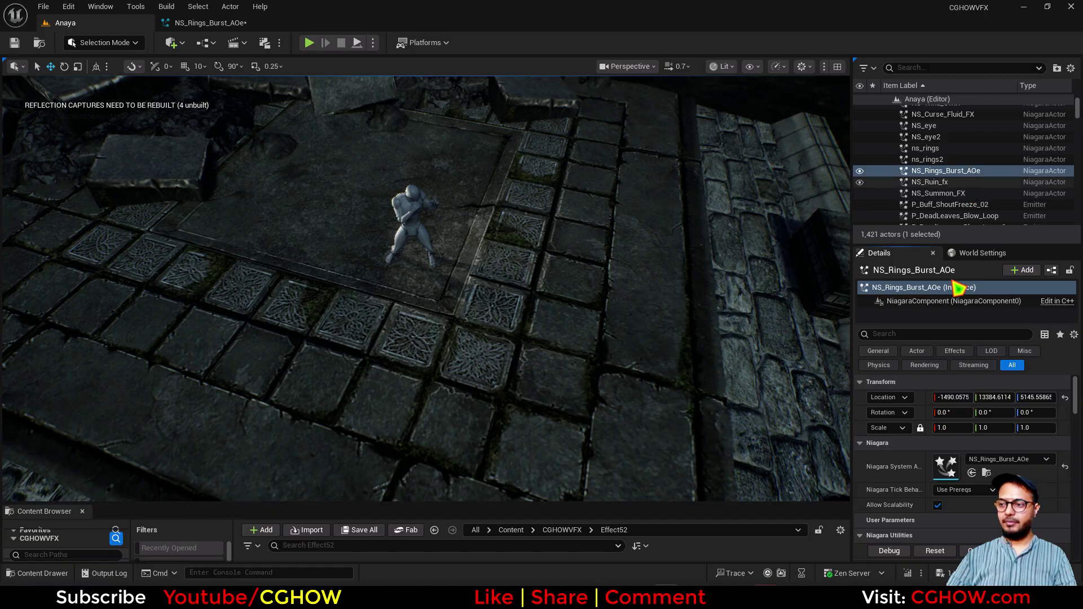
# Step: Reposition the NS_Rings_Burst_AOe actor under the fighting character, at about X -1470.55 and Y 13444.47, with icons hidden
pyautogui.click(409, 209)
pyautogui.rightClick(923, 398)
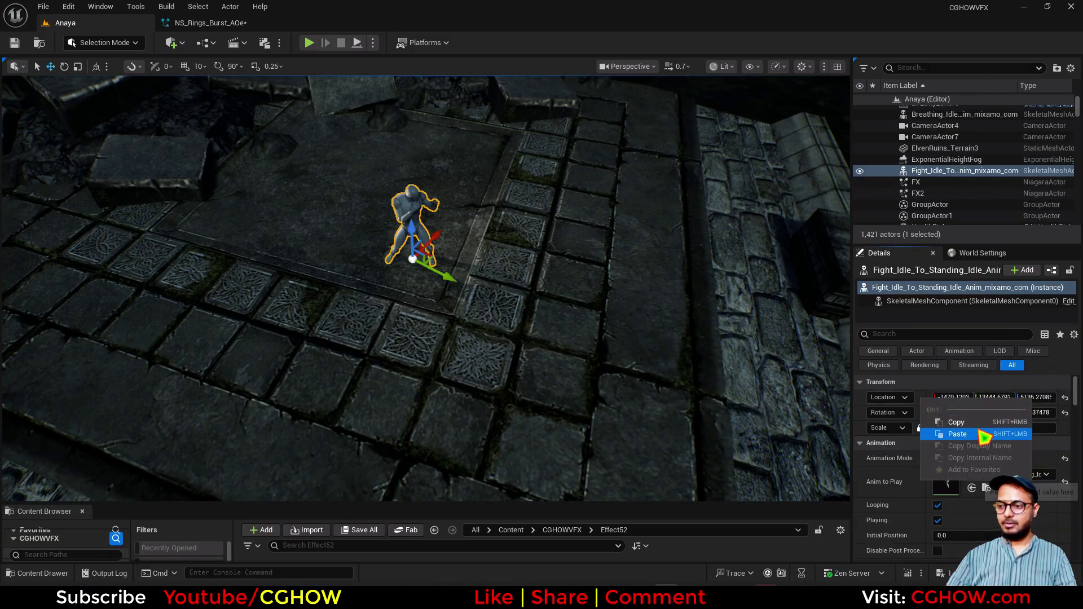
pyautogui.click(980, 425)
pyautogui.moveTo(512, 220); pyautogui.dragTo(508, 220, button='right')
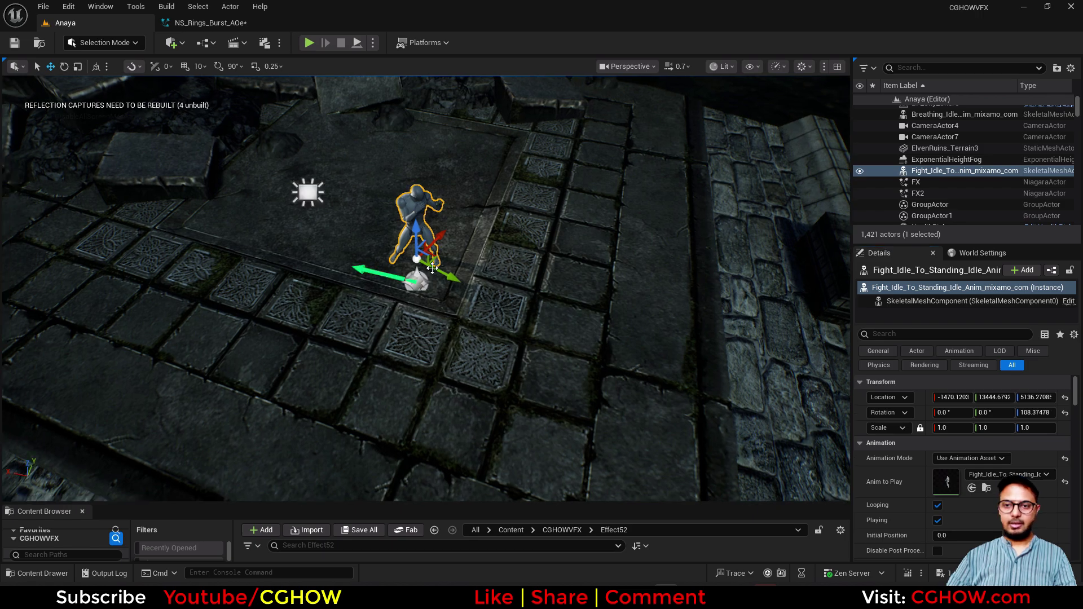
pyautogui.click(416, 282)
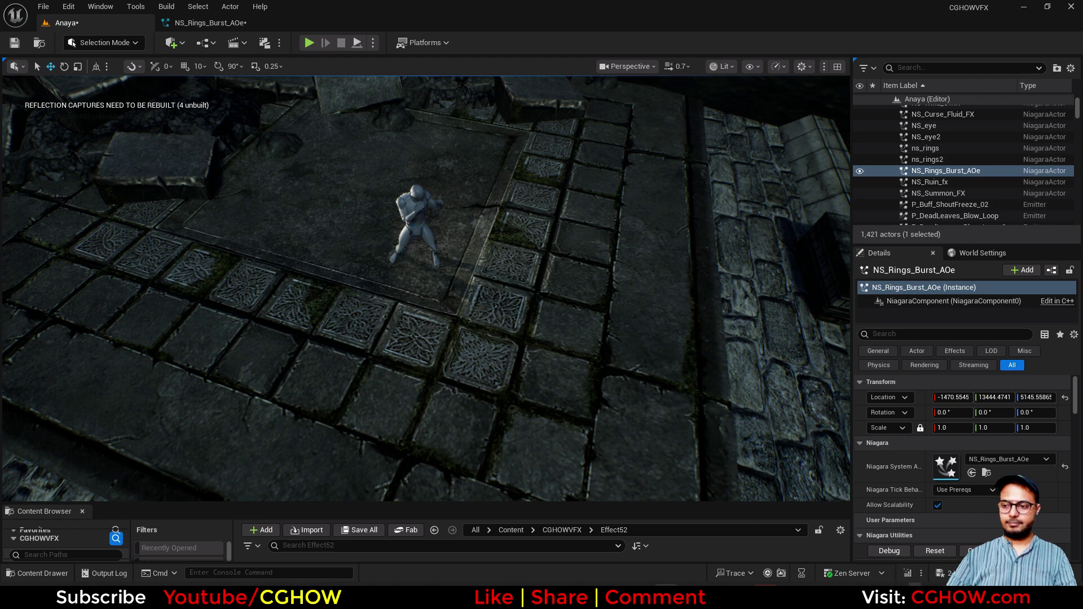
pyautogui.press('g')
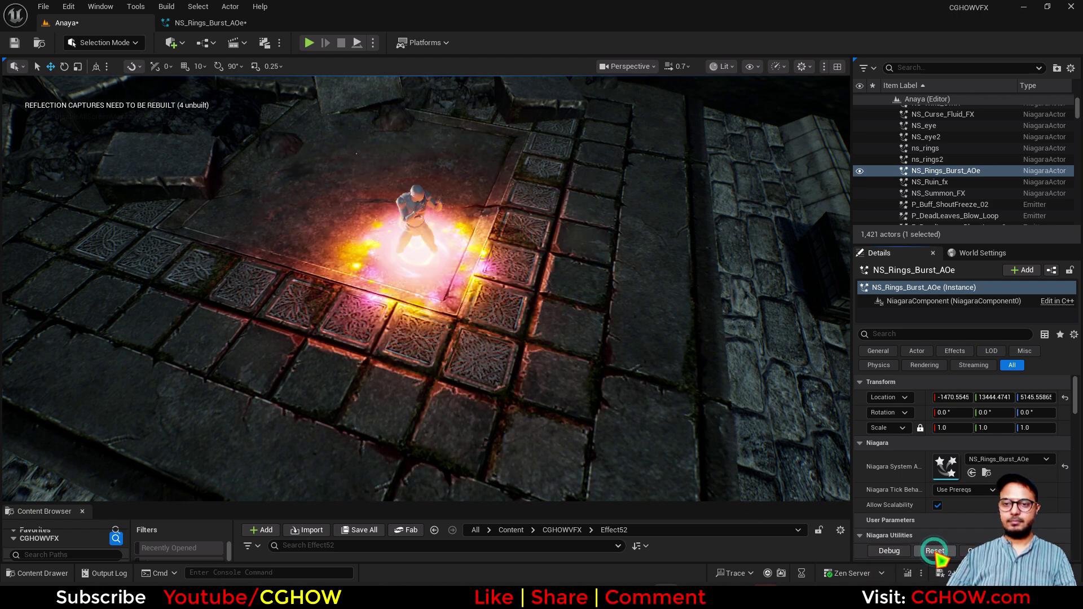
# Step: Replay the burst repeatedly from a closer view to examine the rings, flash and sparks around the character
pyautogui.keyDown('alt'); pyautogui.moveTo(429, 328); pyautogui.dragTo(427, 304); pyautogui.keyUp('alt')
pyautogui.moveTo(427, 305)
pyautogui.mouseDown(button='right')
pyautogui.moveTo(424, 344)
pyautogui.moveTo(432, 304)
pyautogui.mouseUp(button='right')
pyautogui.click(934, 550)
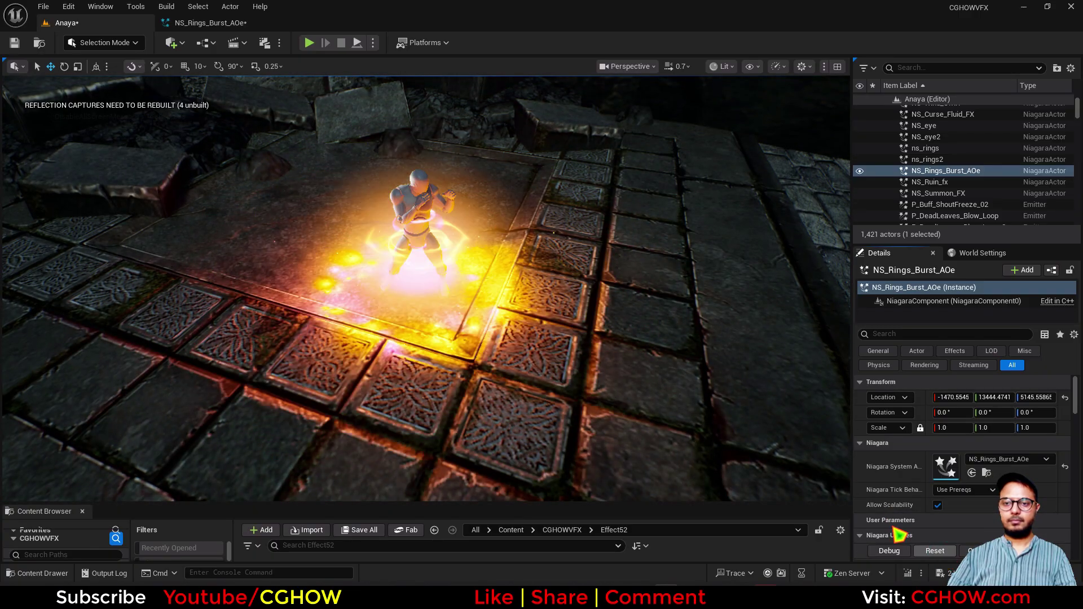
pyautogui.click(946, 556)
pyautogui.click(946, 556)
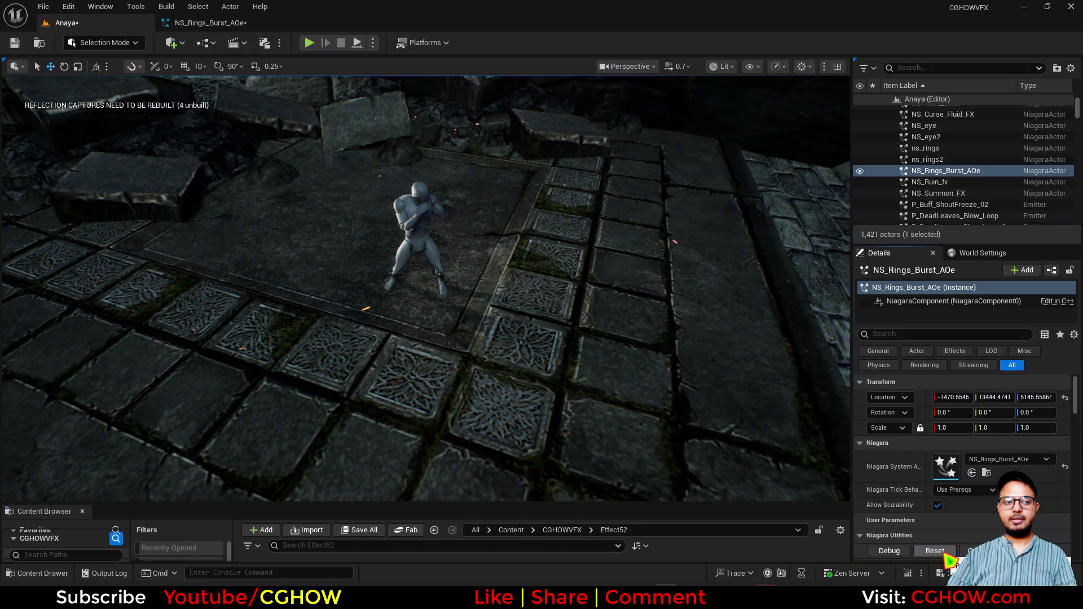
pyautogui.click(946, 556)
pyautogui.click(946, 556)
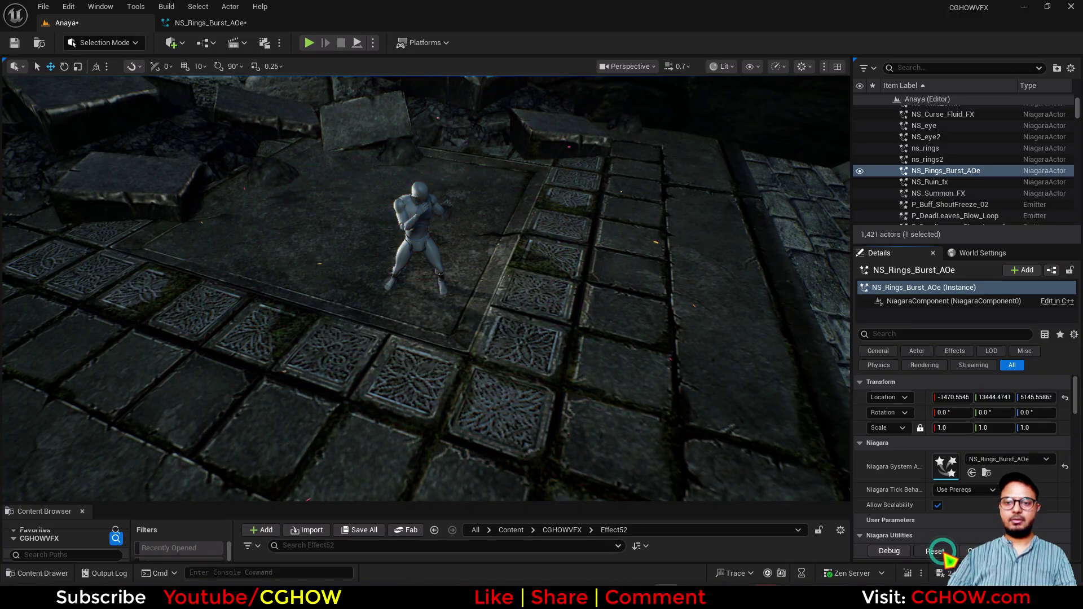
pyautogui.click(946, 556)
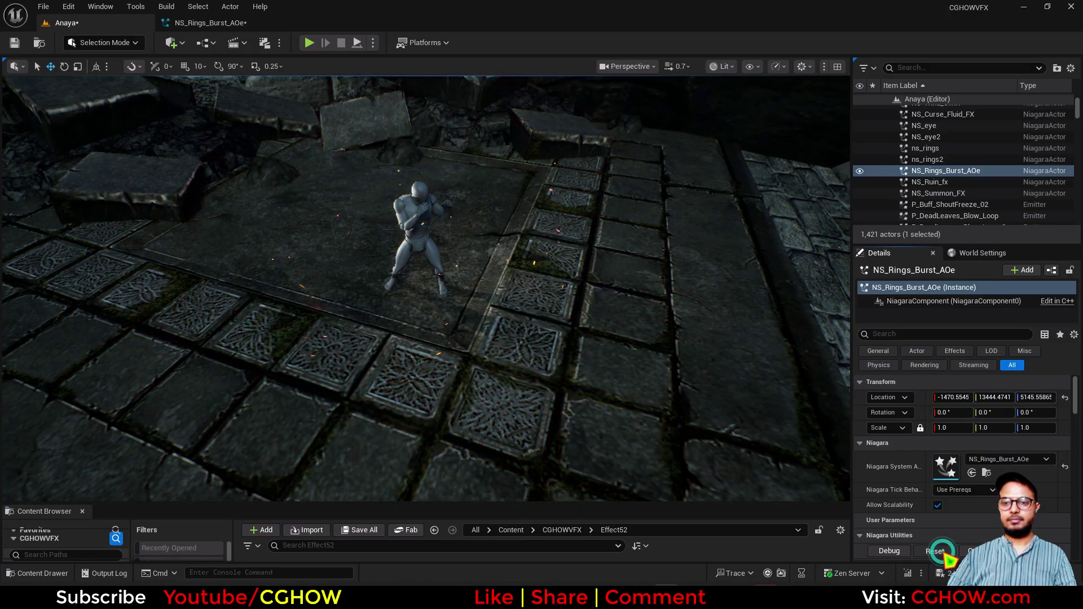
pyautogui.click(946, 556)
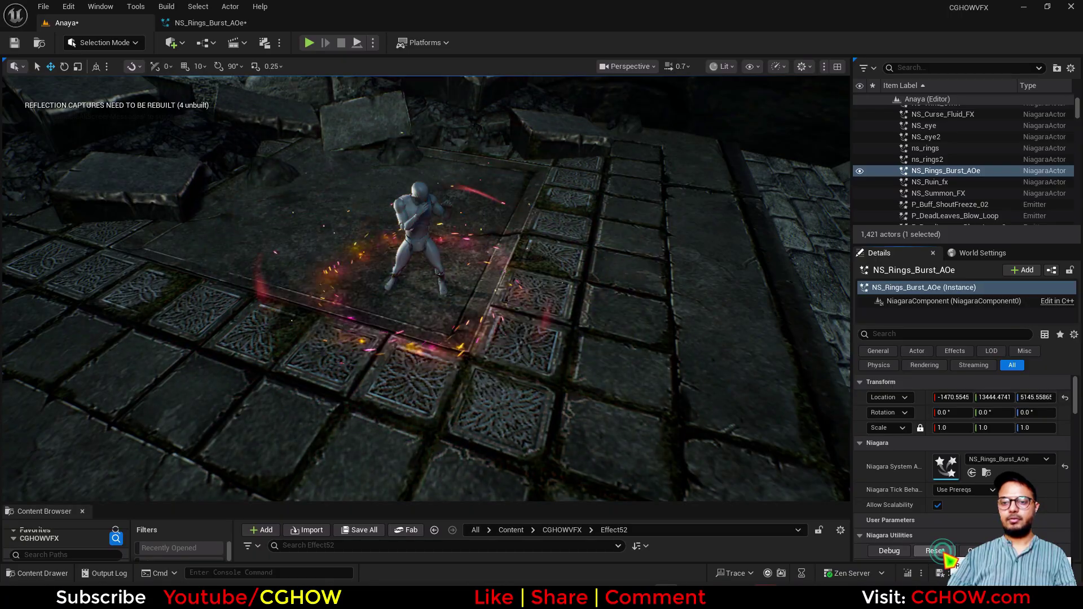